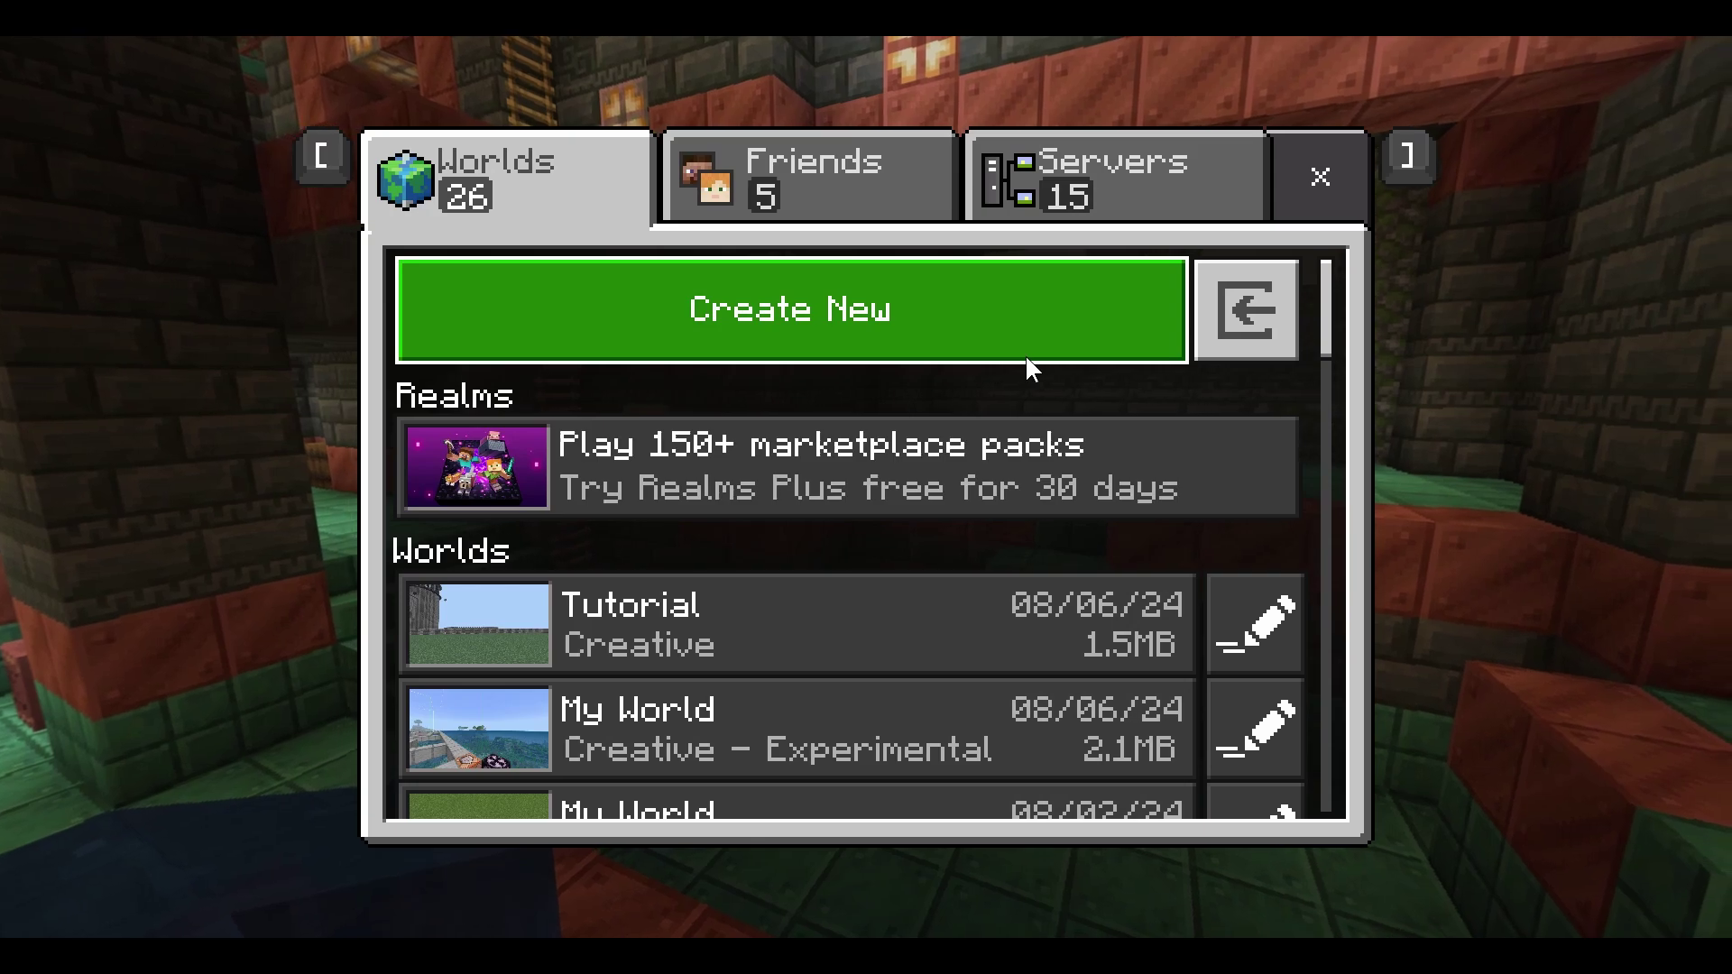
# - Start a new world and set its game mode to Creative
pyautogui.click(1024, 354)
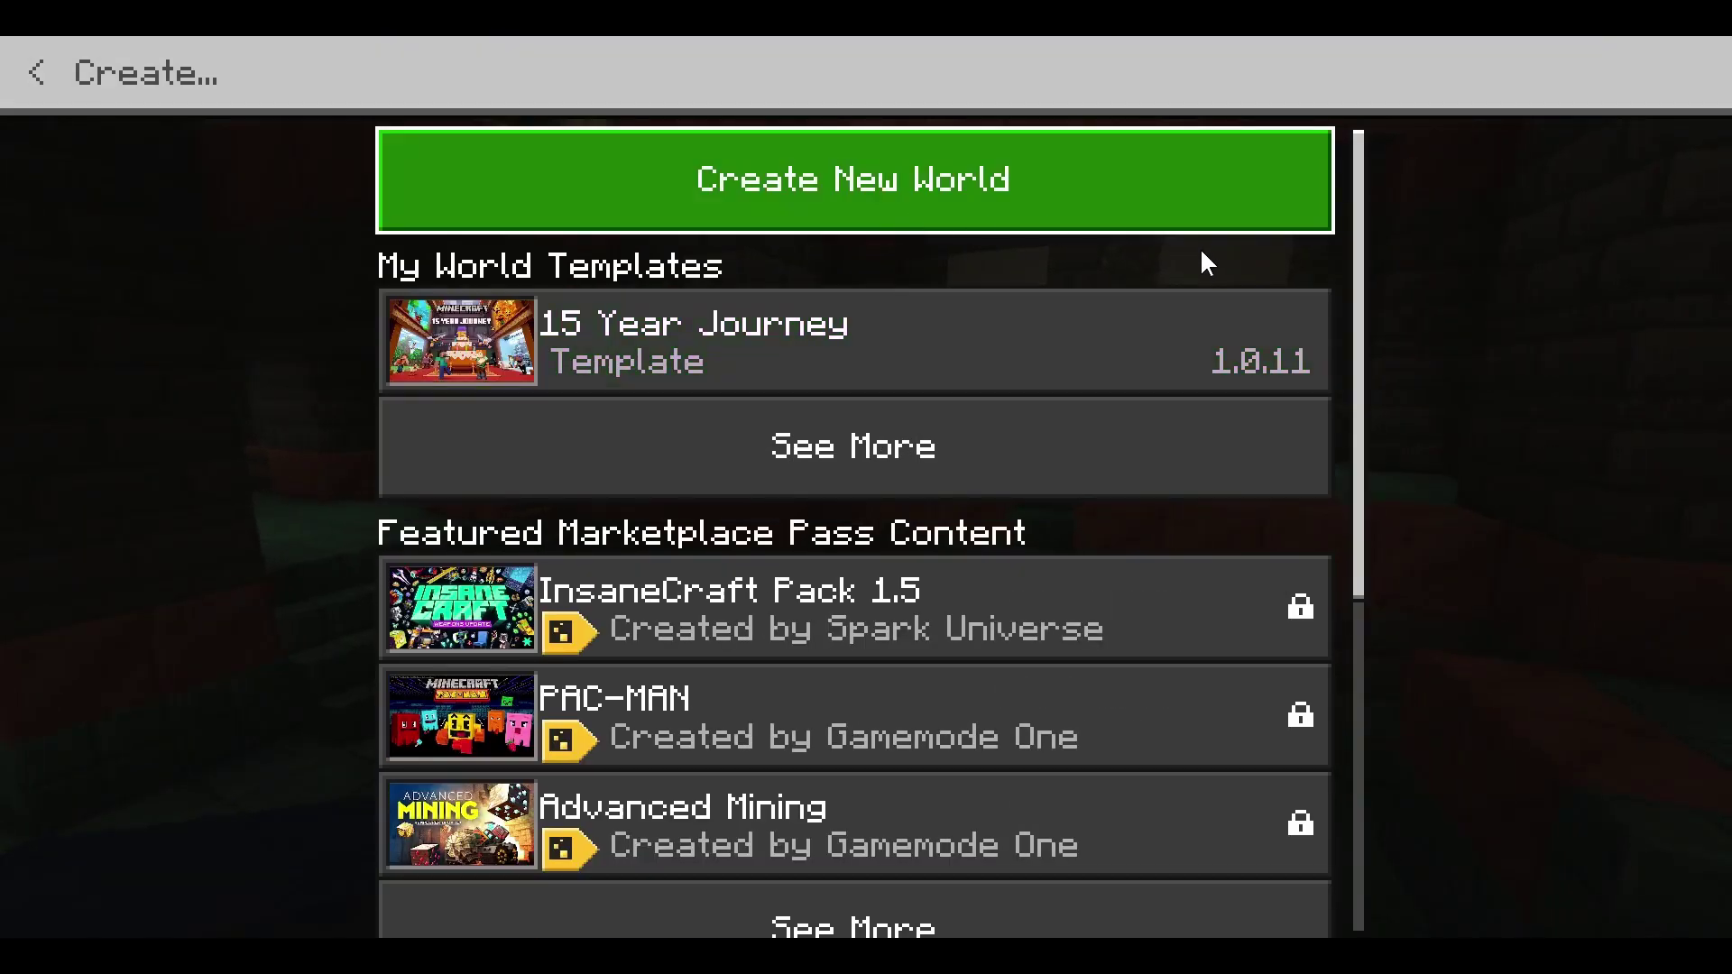
pyautogui.click(1172, 221)
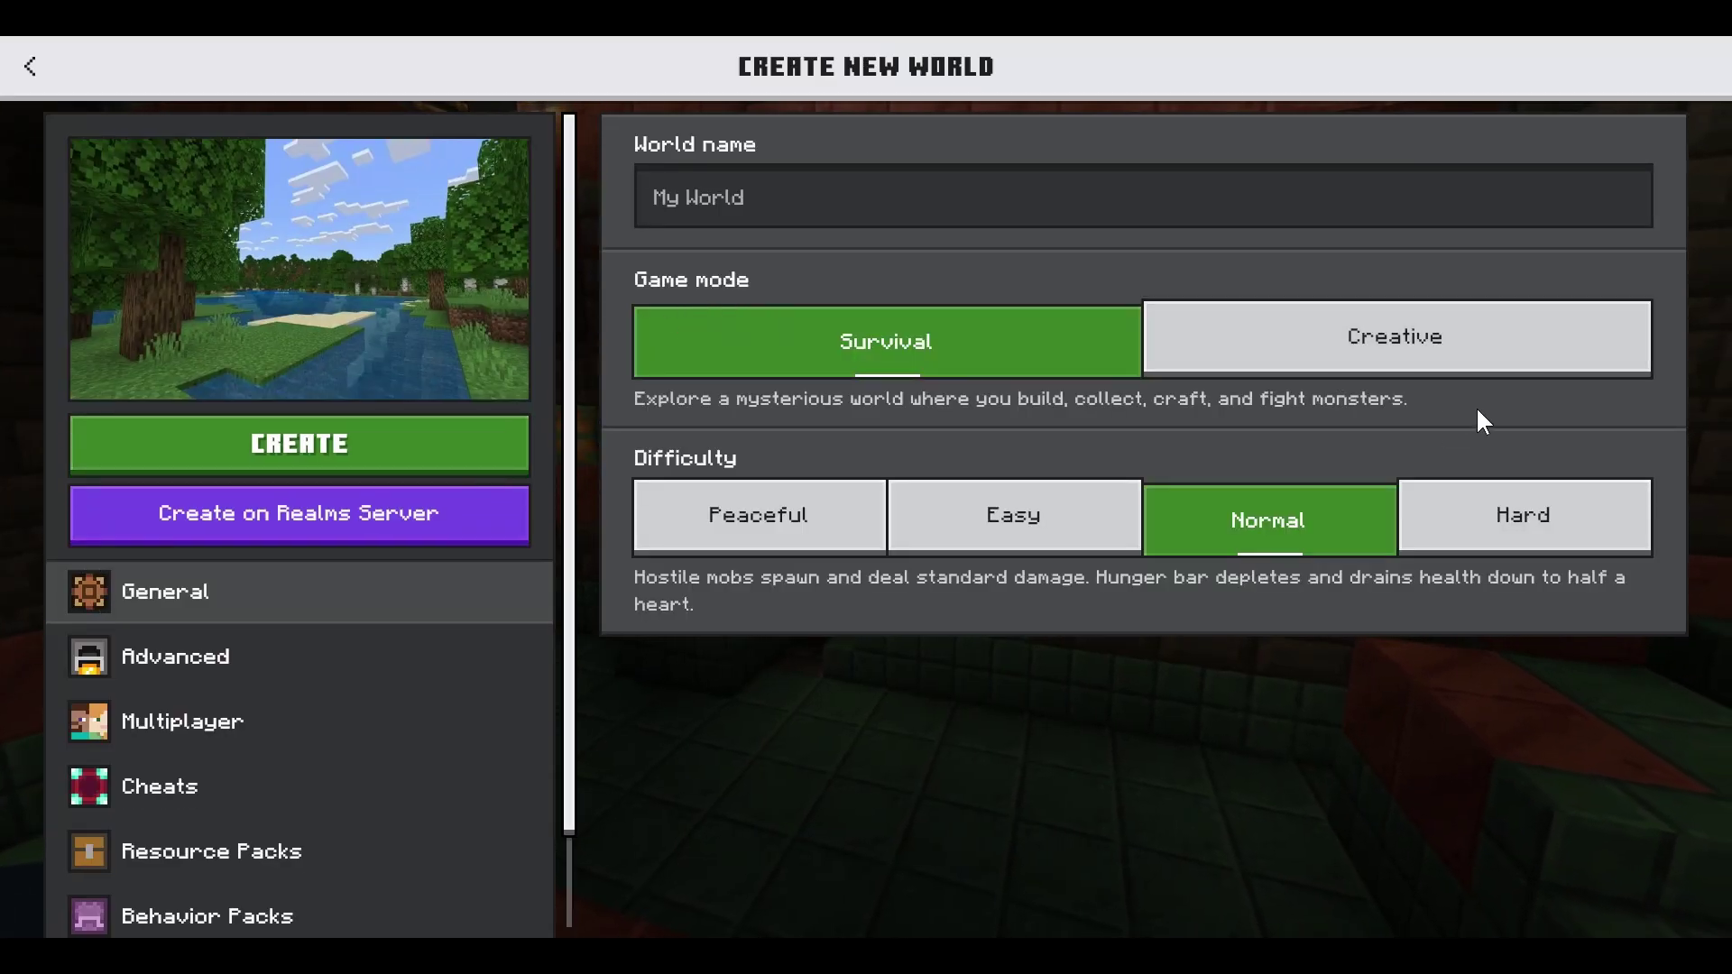
pyautogui.click(1479, 356)
pyautogui.scroll(-1, 388, 577)
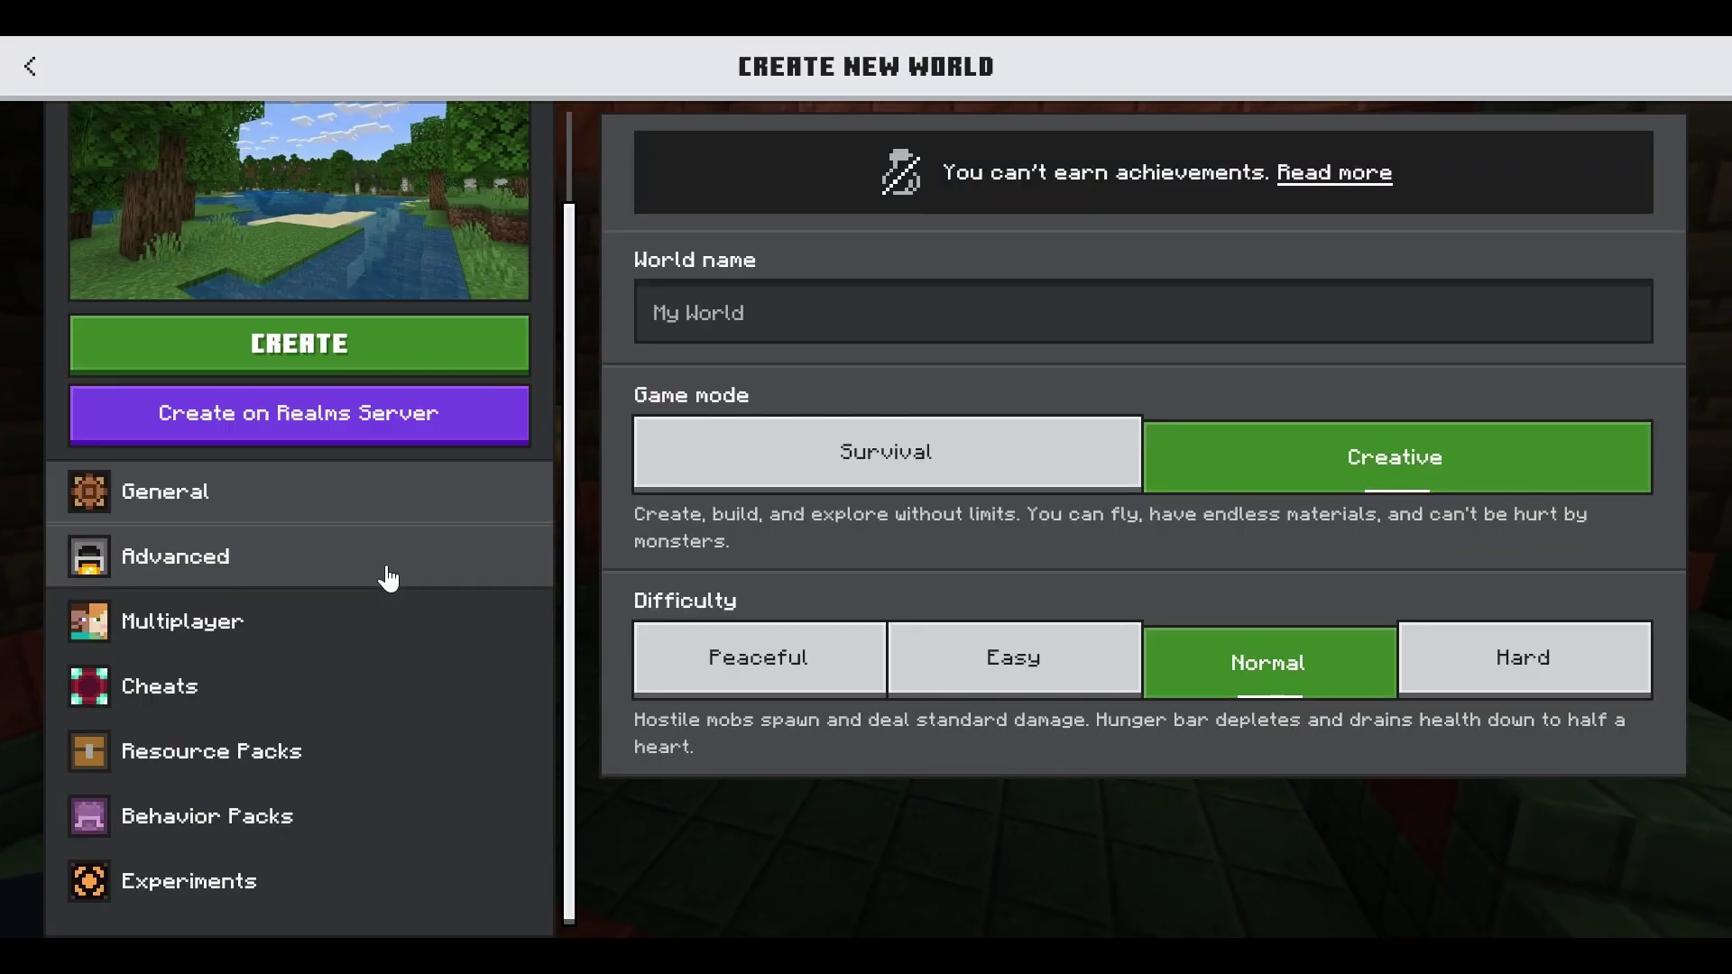
# - Activate the Ui Builder pack from the world's Behavior Packs list
pyautogui.click(340, 781)
pyautogui.click(265, 810)
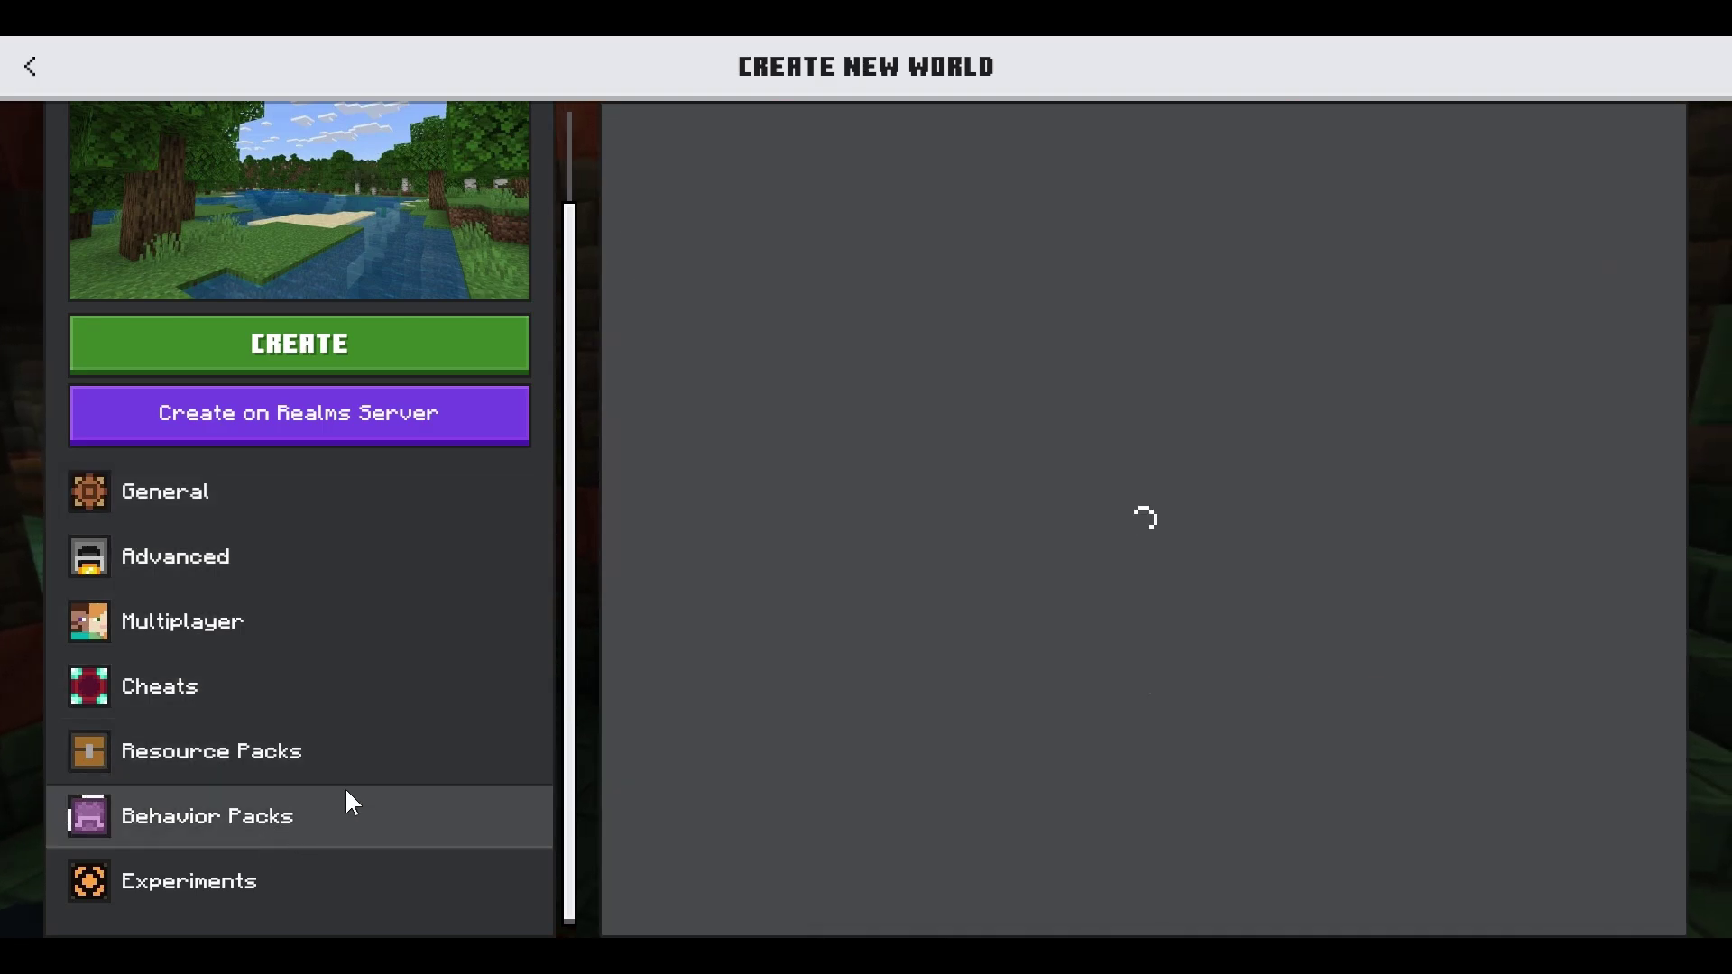
pyautogui.scroll(-3, 1037, 433)
pyautogui.scroll(-3, 1041, 433)
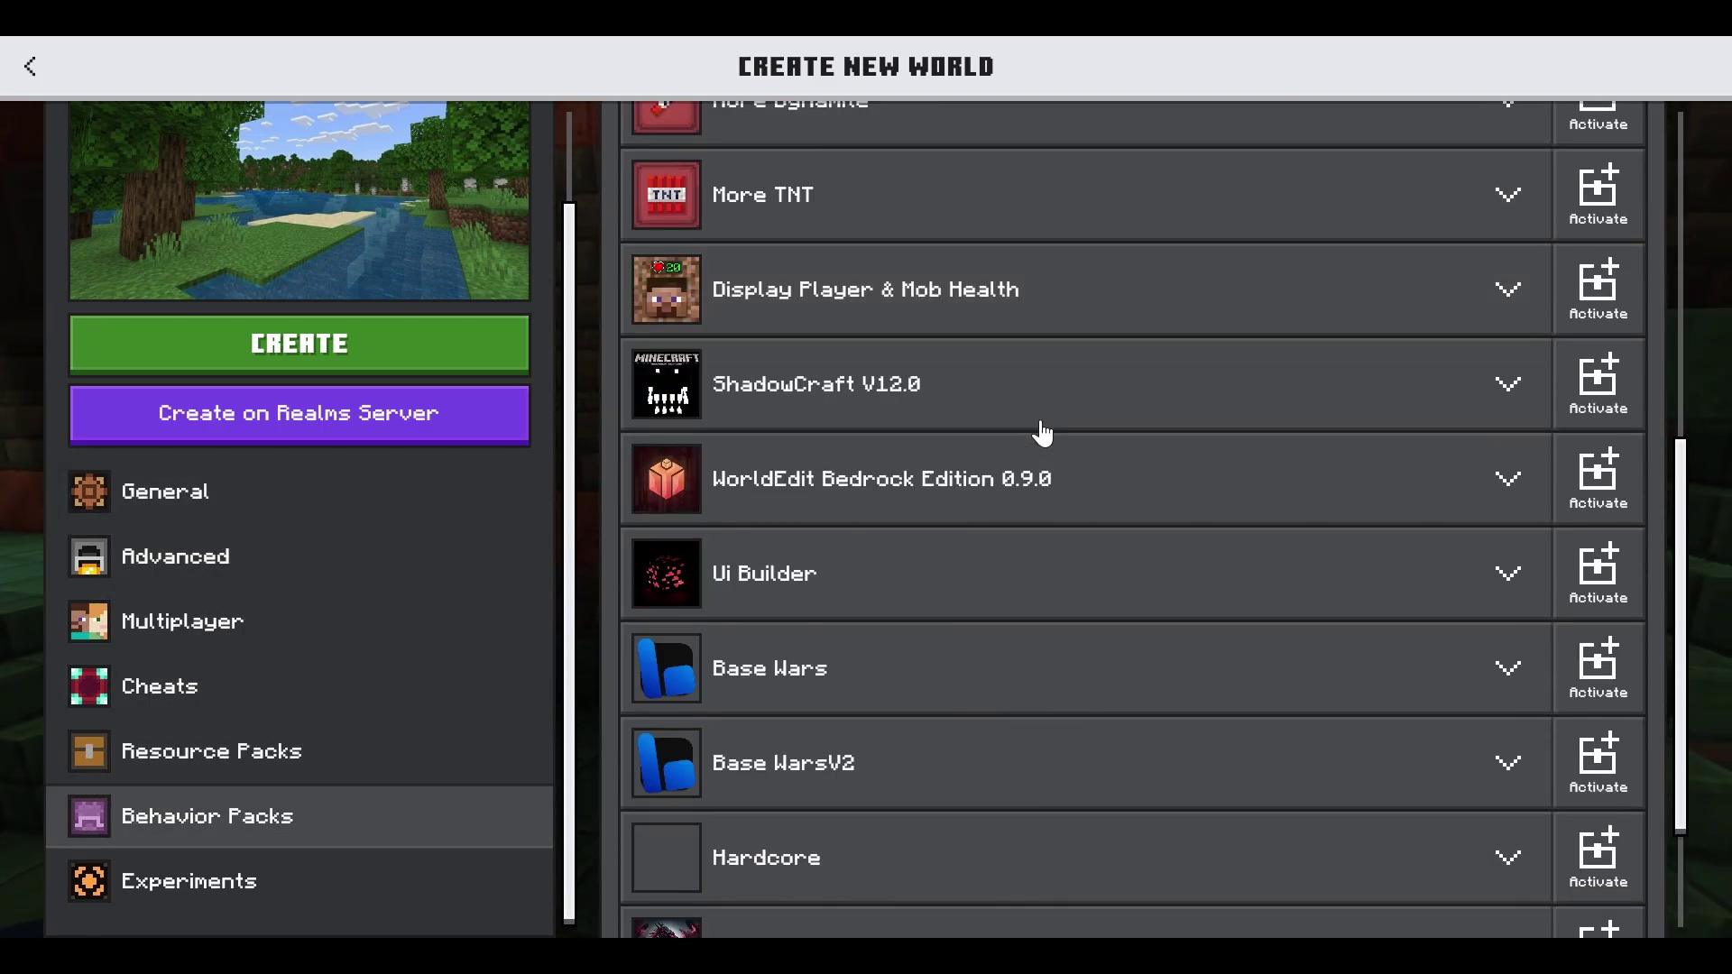
pyautogui.scroll(-2, 1033, 415)
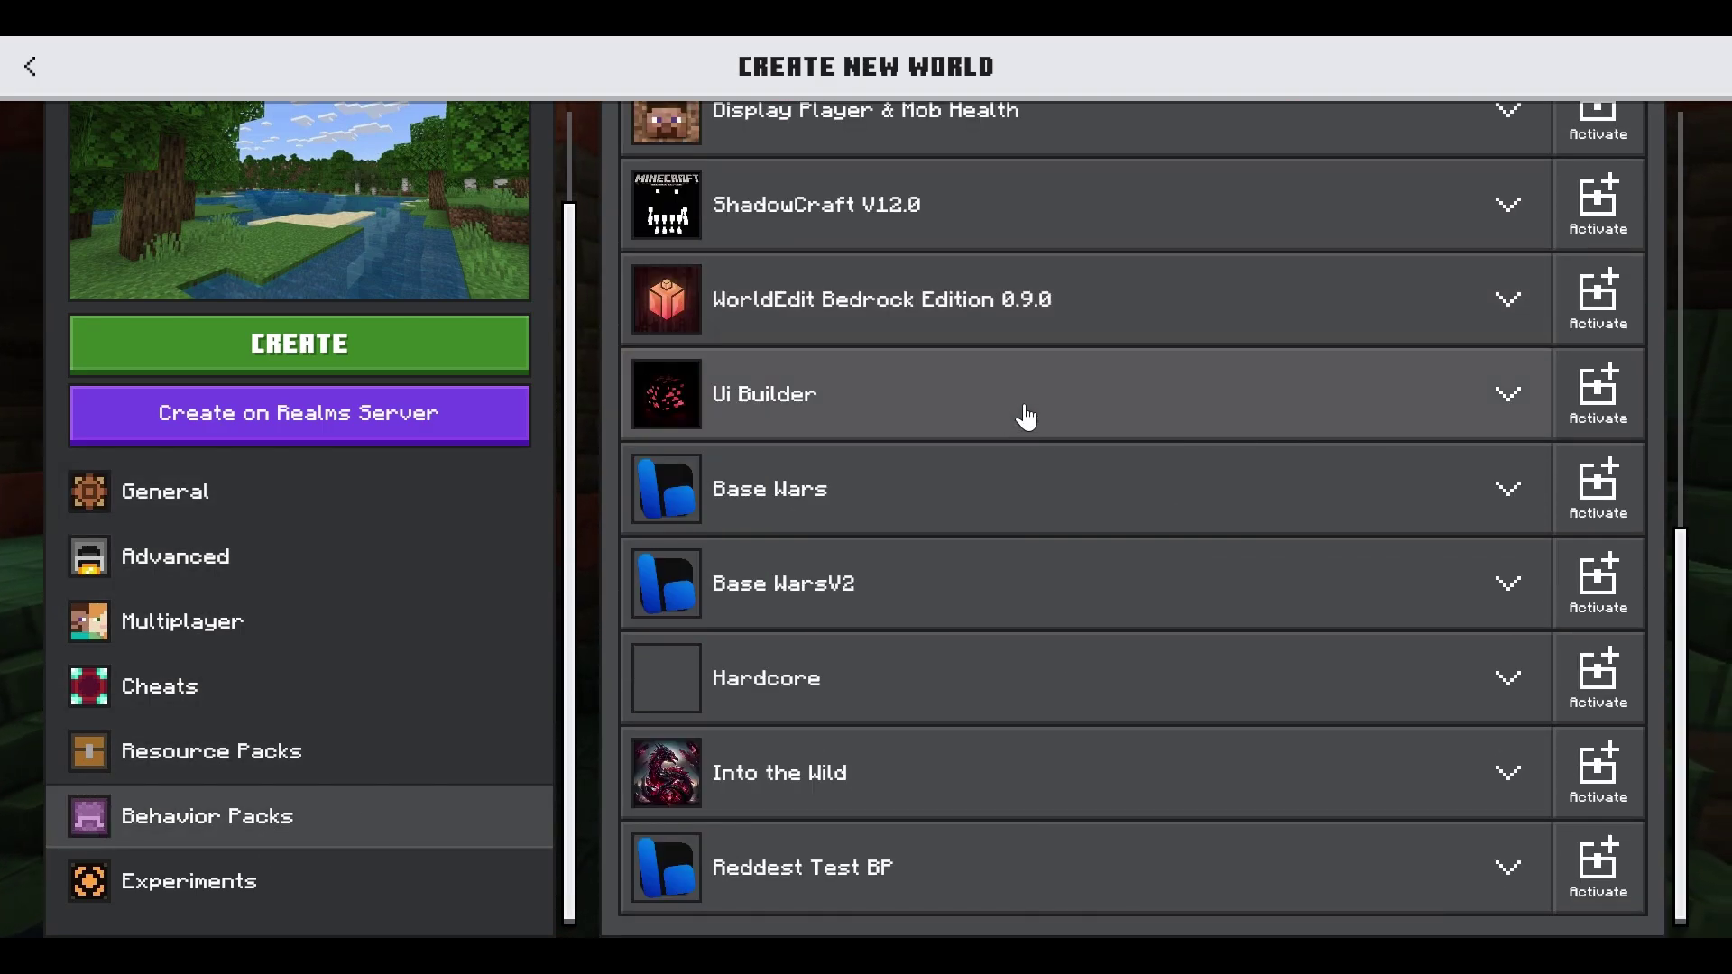
pyautogui.click(1508, 429)
pyautogui.click(1508, 428)
pyautogui.click(1502, 431)
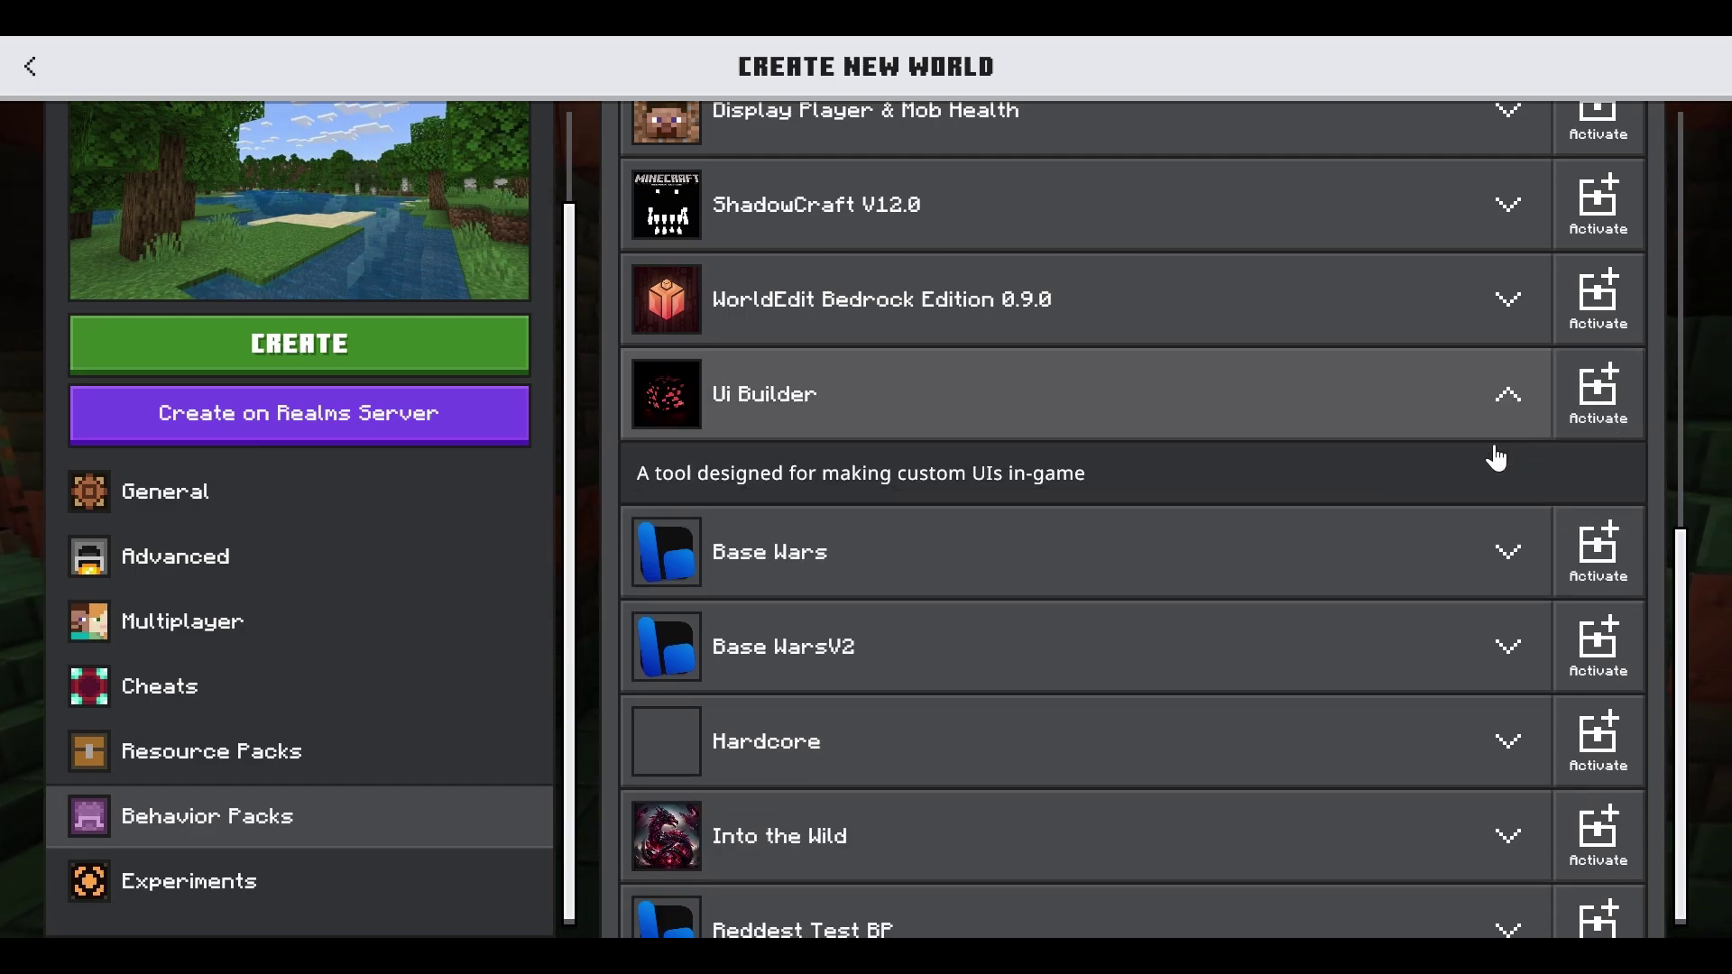
pyautogui.click(1592, 422)
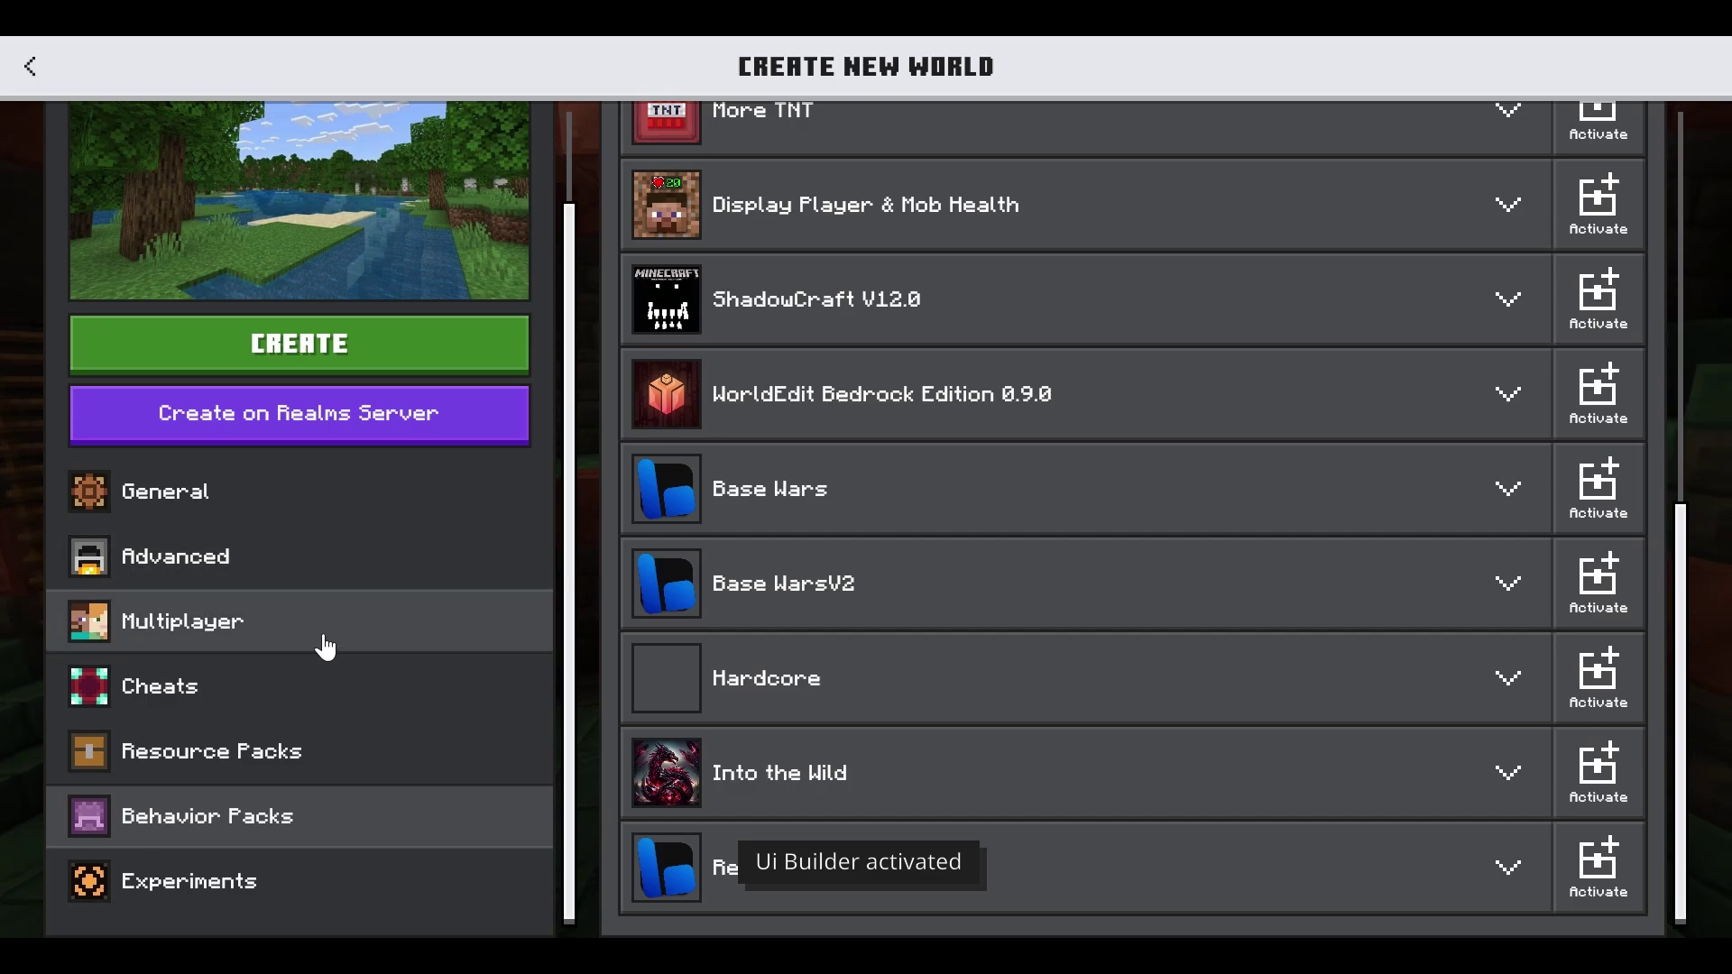
# - Turn on the Beta APIs experiment, accept its warning, and create the world
pyautogui.click(309, 717)
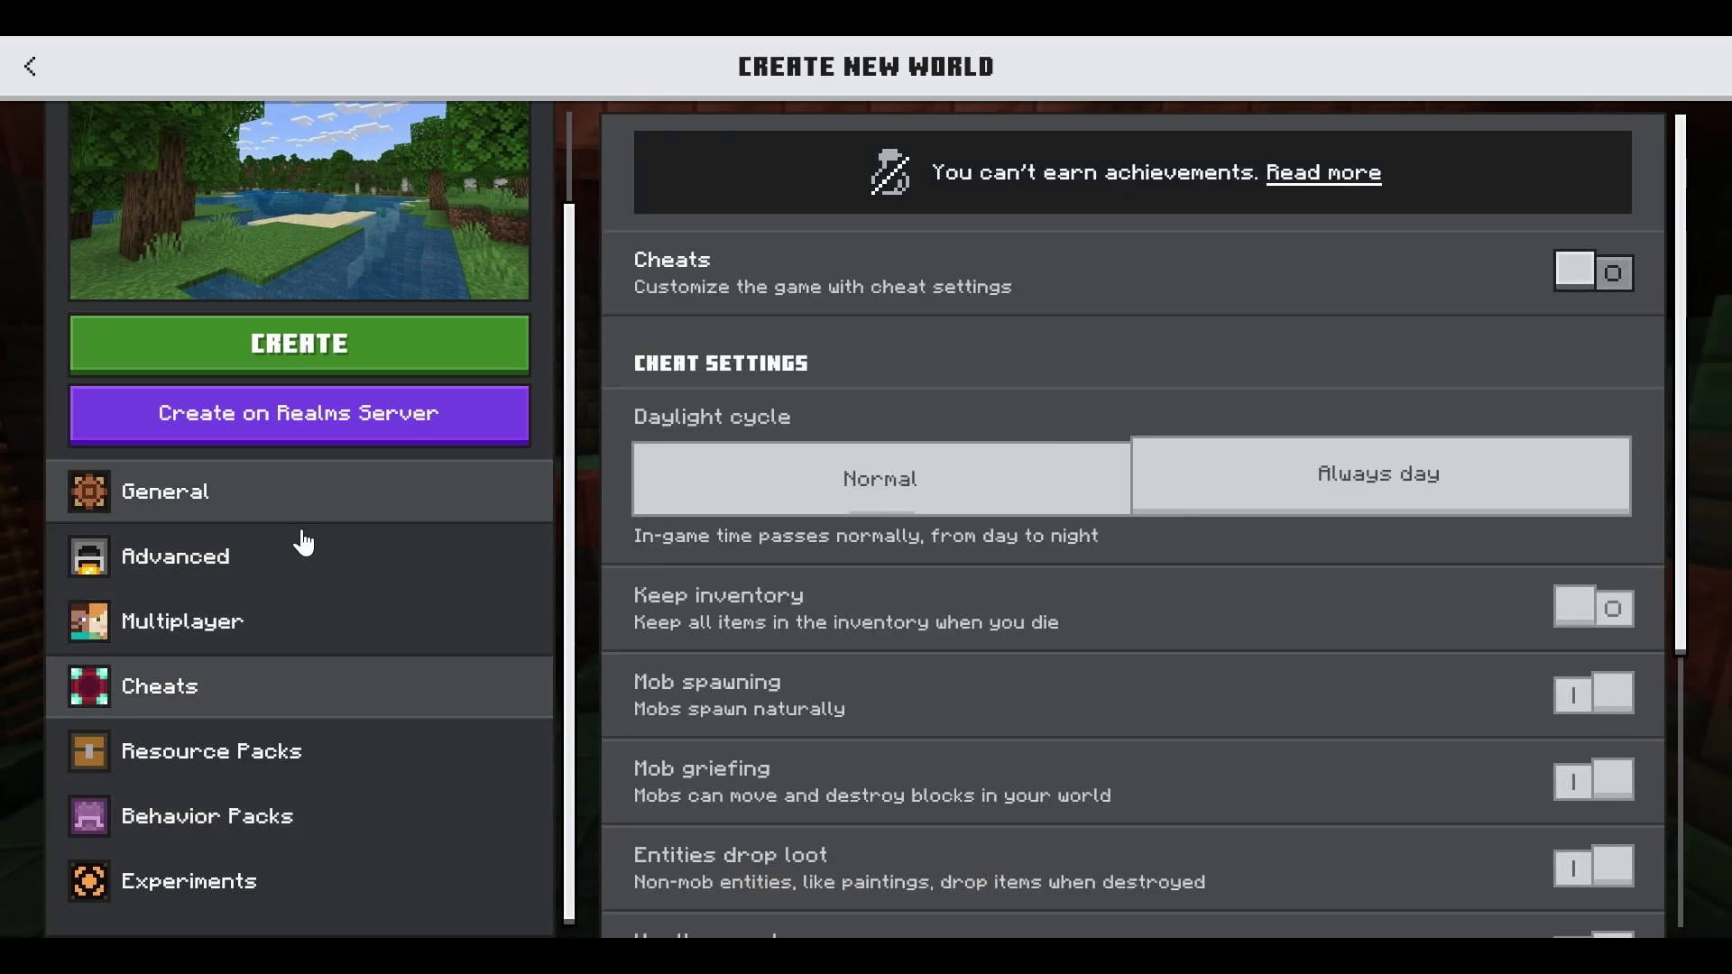
pyautogui.click(505, 493)
pyautogui.click(356, 568)
pyautogui.scroll(-5, 1413, 270)
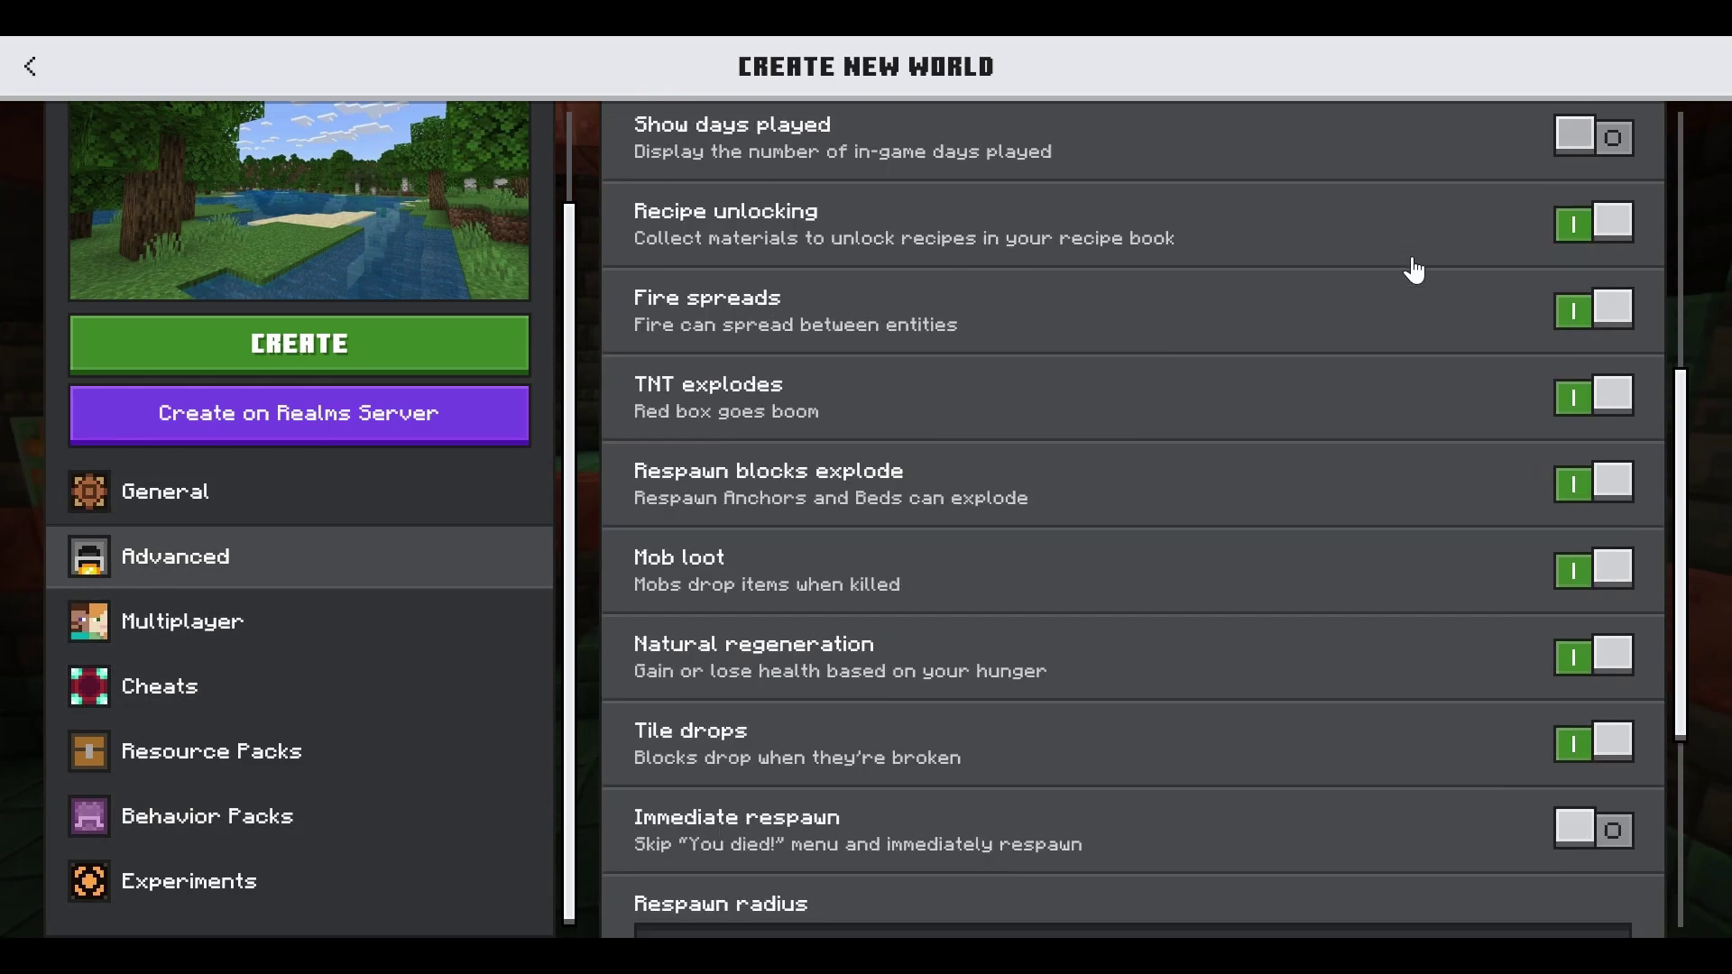
pyautogui.scroll(-3, 1414, 271)
pyautogui.click(225, 879)
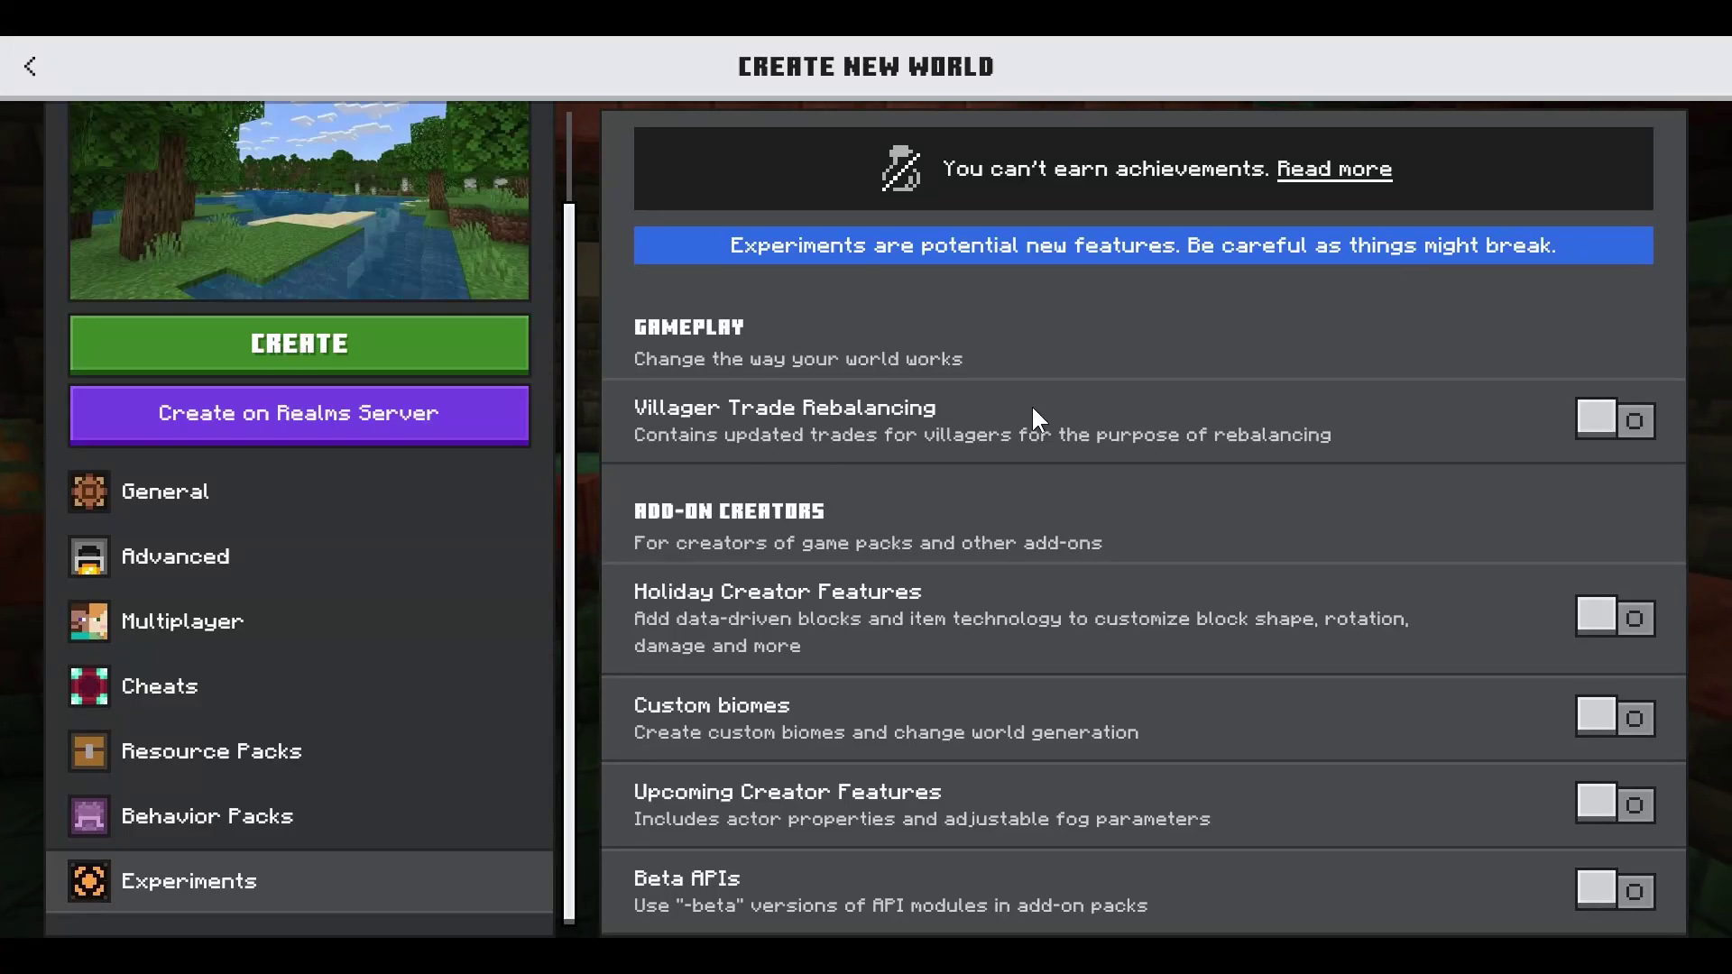
pyautogui.click(1593, 907)
pyautogui.click(935, 711)
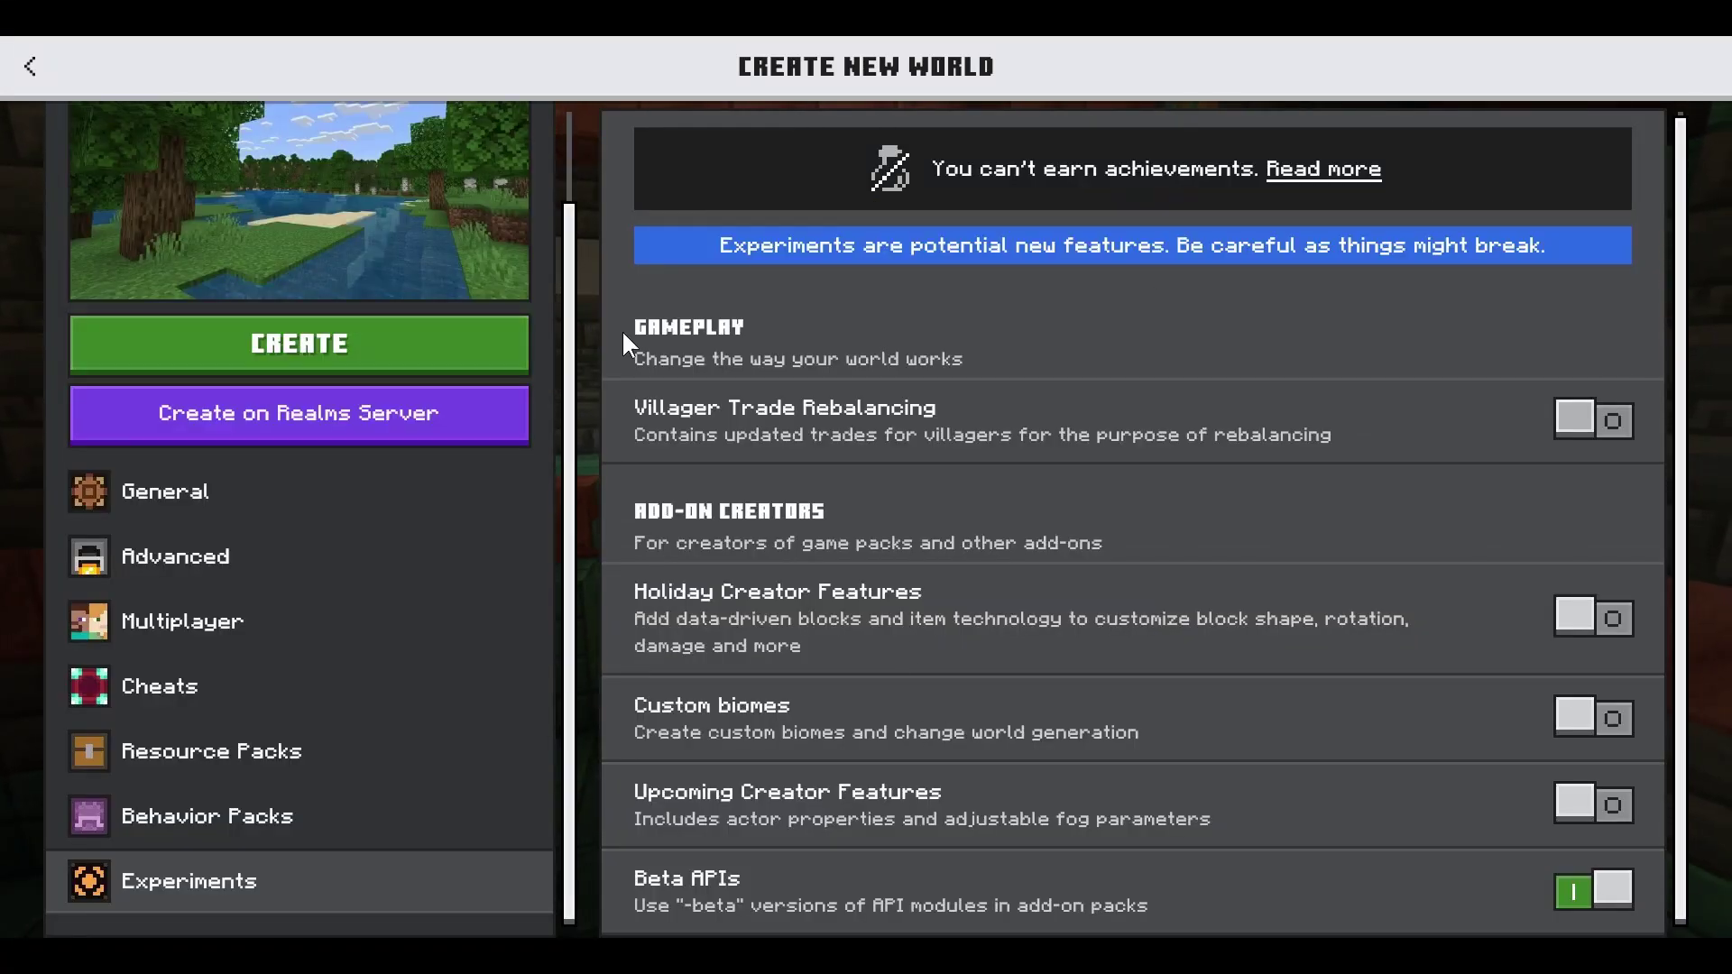
pyautogui.click(241, 374)
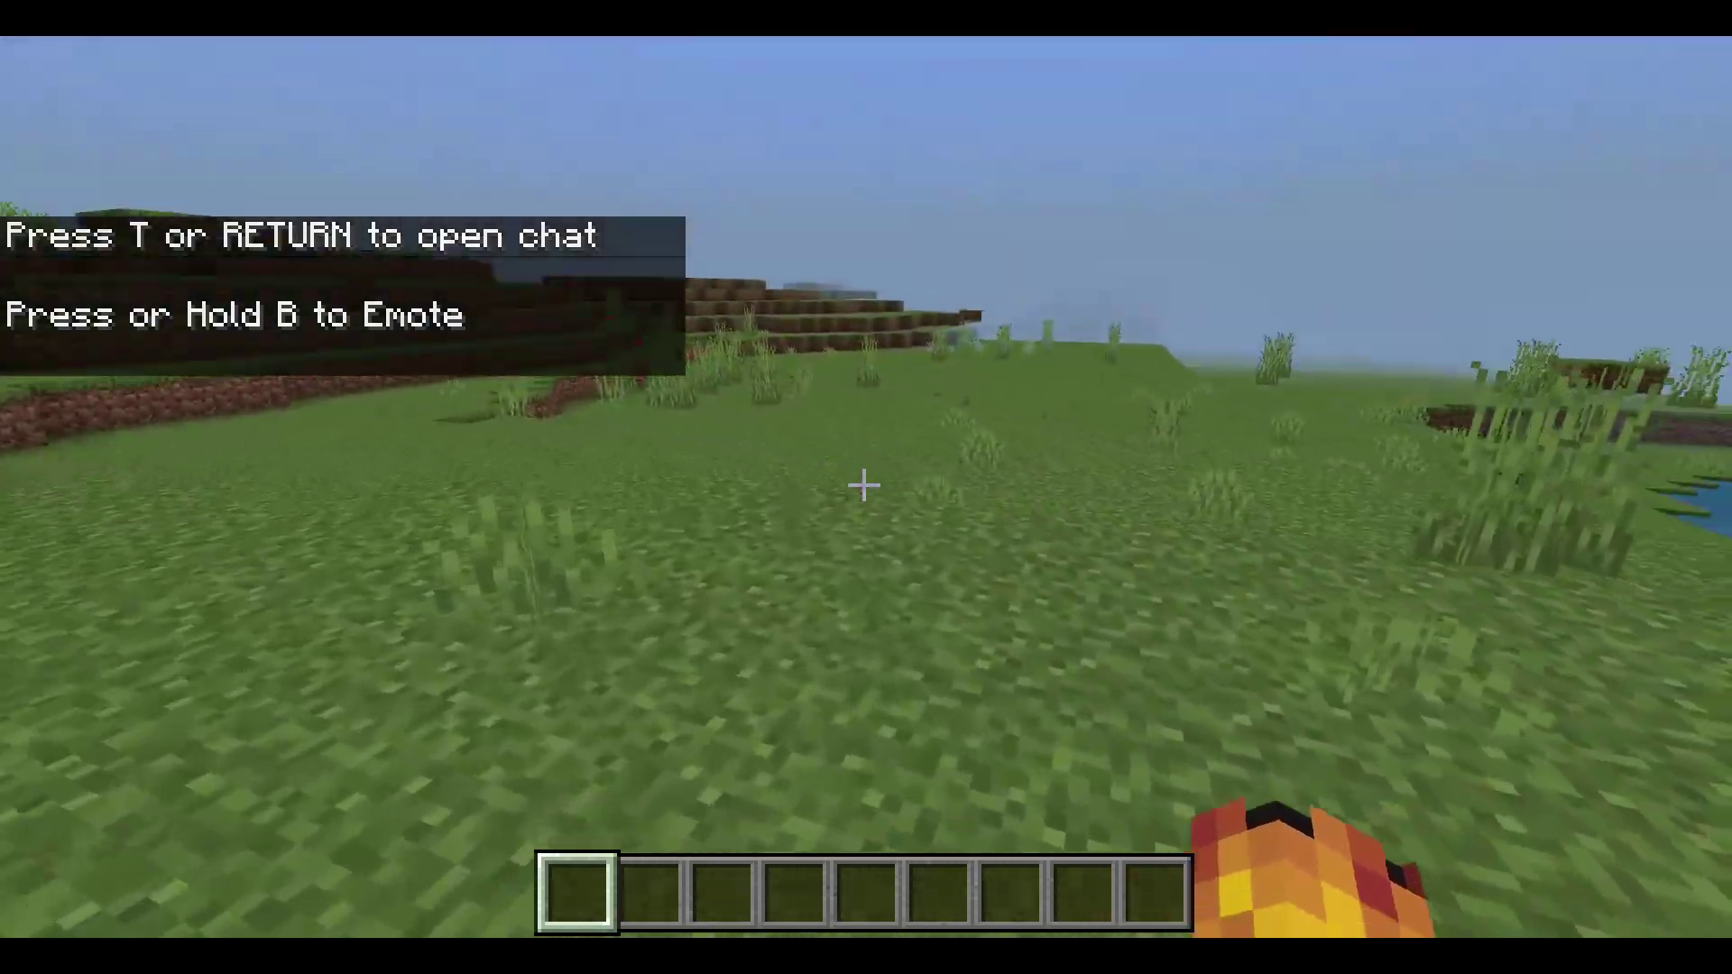
# - Briefly open and close the creative inventory, the pause menu and chat
pyautogui.press('e')
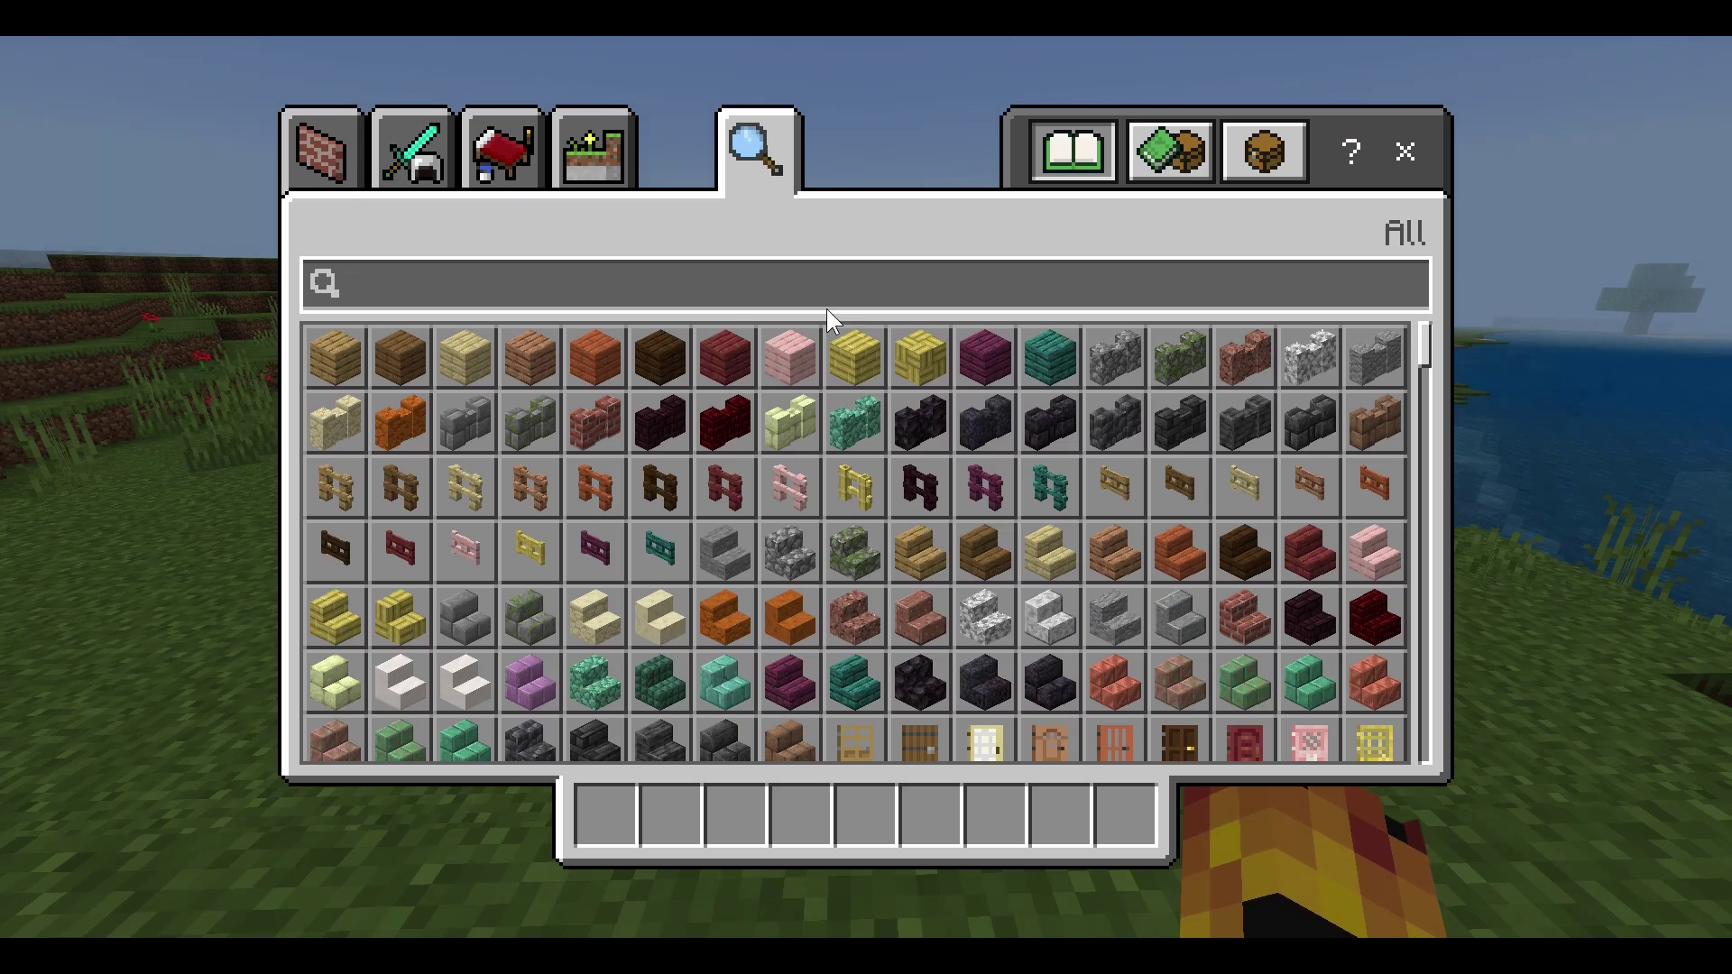
pyautogui.press('e')
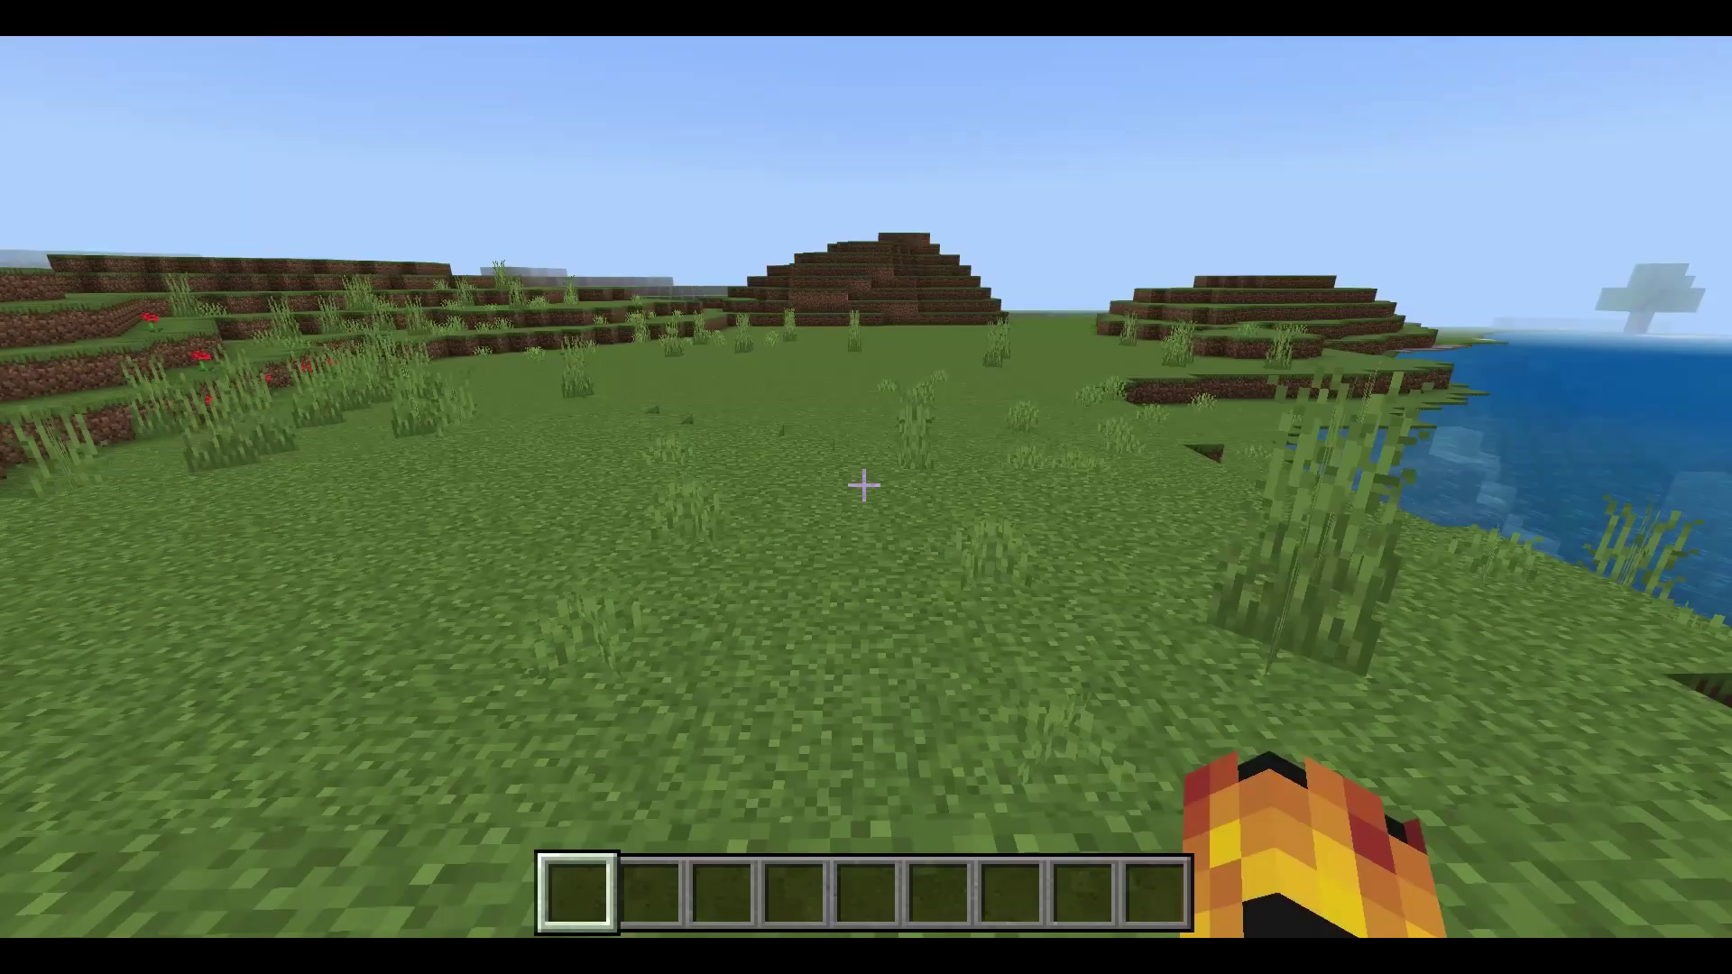
pyautogui.press('Escape')
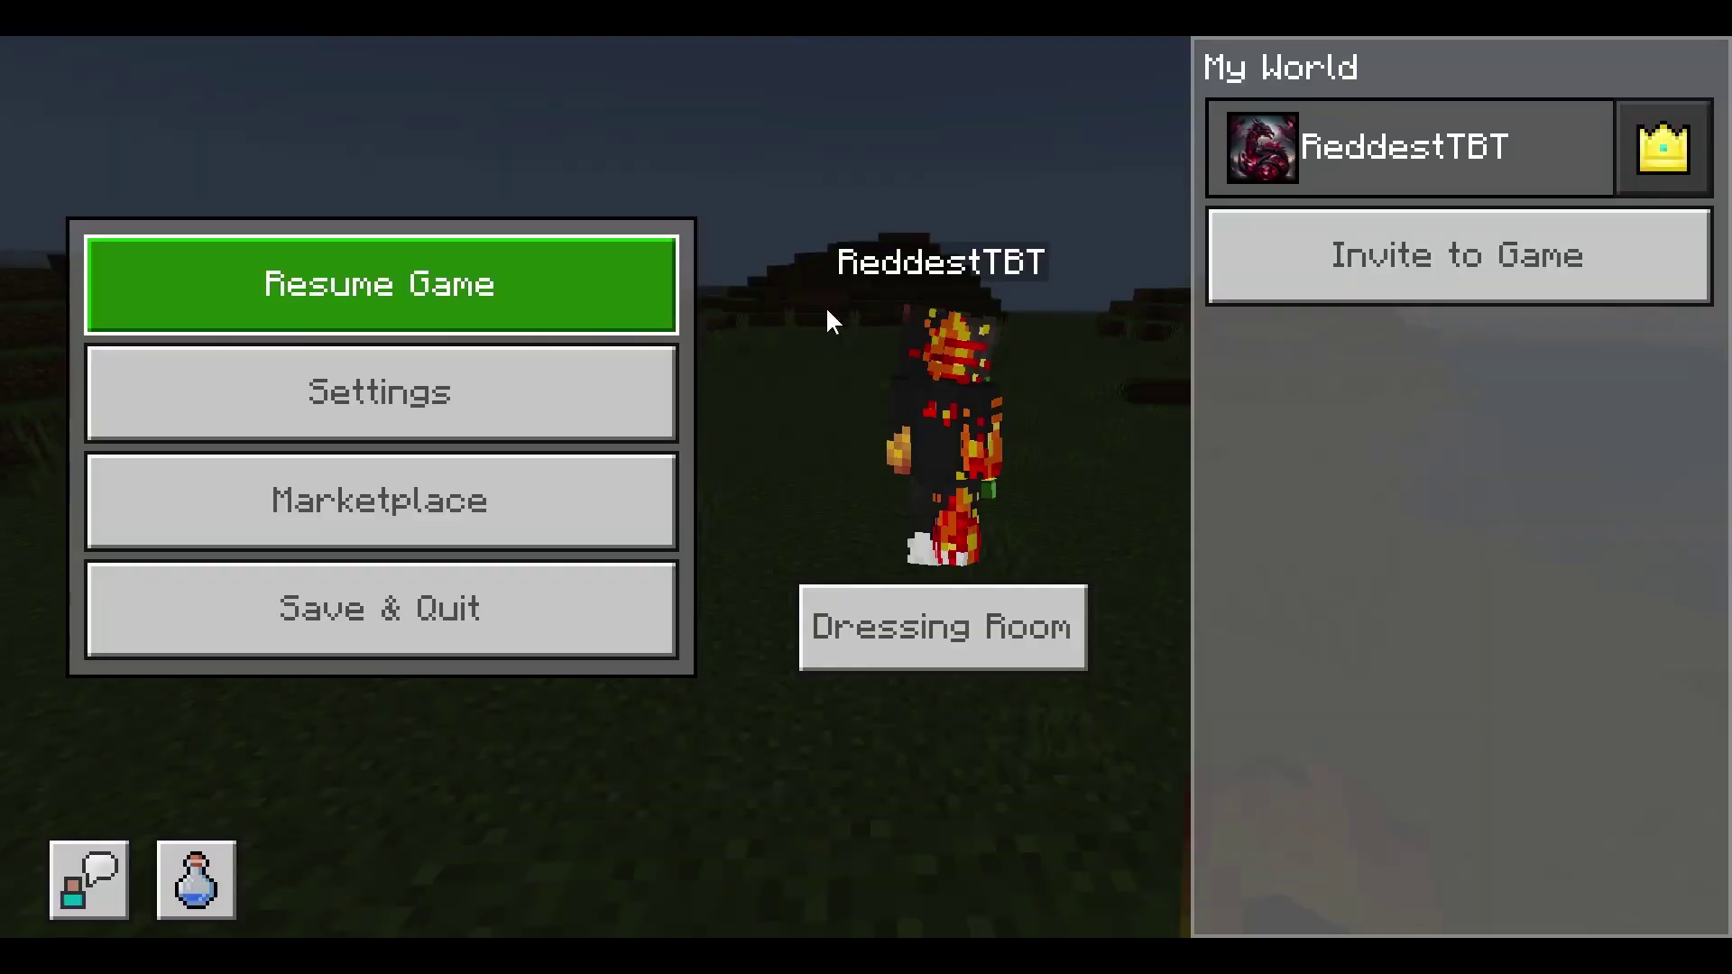
pyautogui.press('Escape')
pyautogui.press('/')
pyautogui.press('Escape')
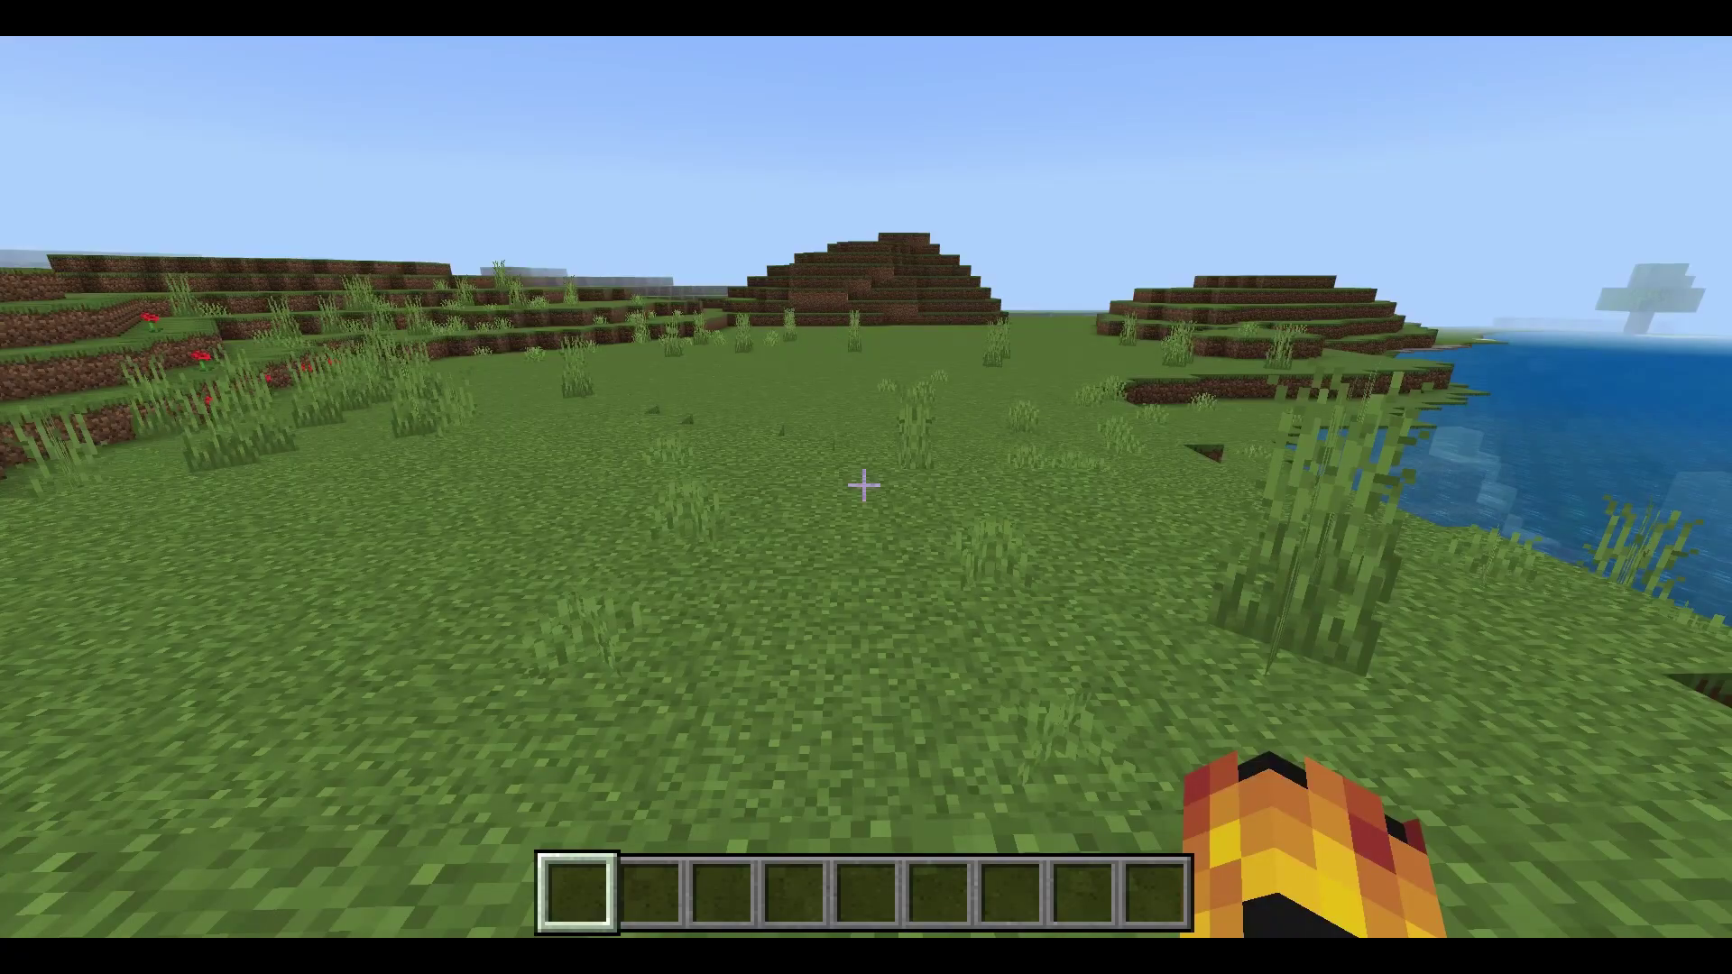
# - Put a Recovery Compass, found by searching 'com', in hotbar slot 1, then type 'tag @s add ui' in chat
pyautogui.press('e')
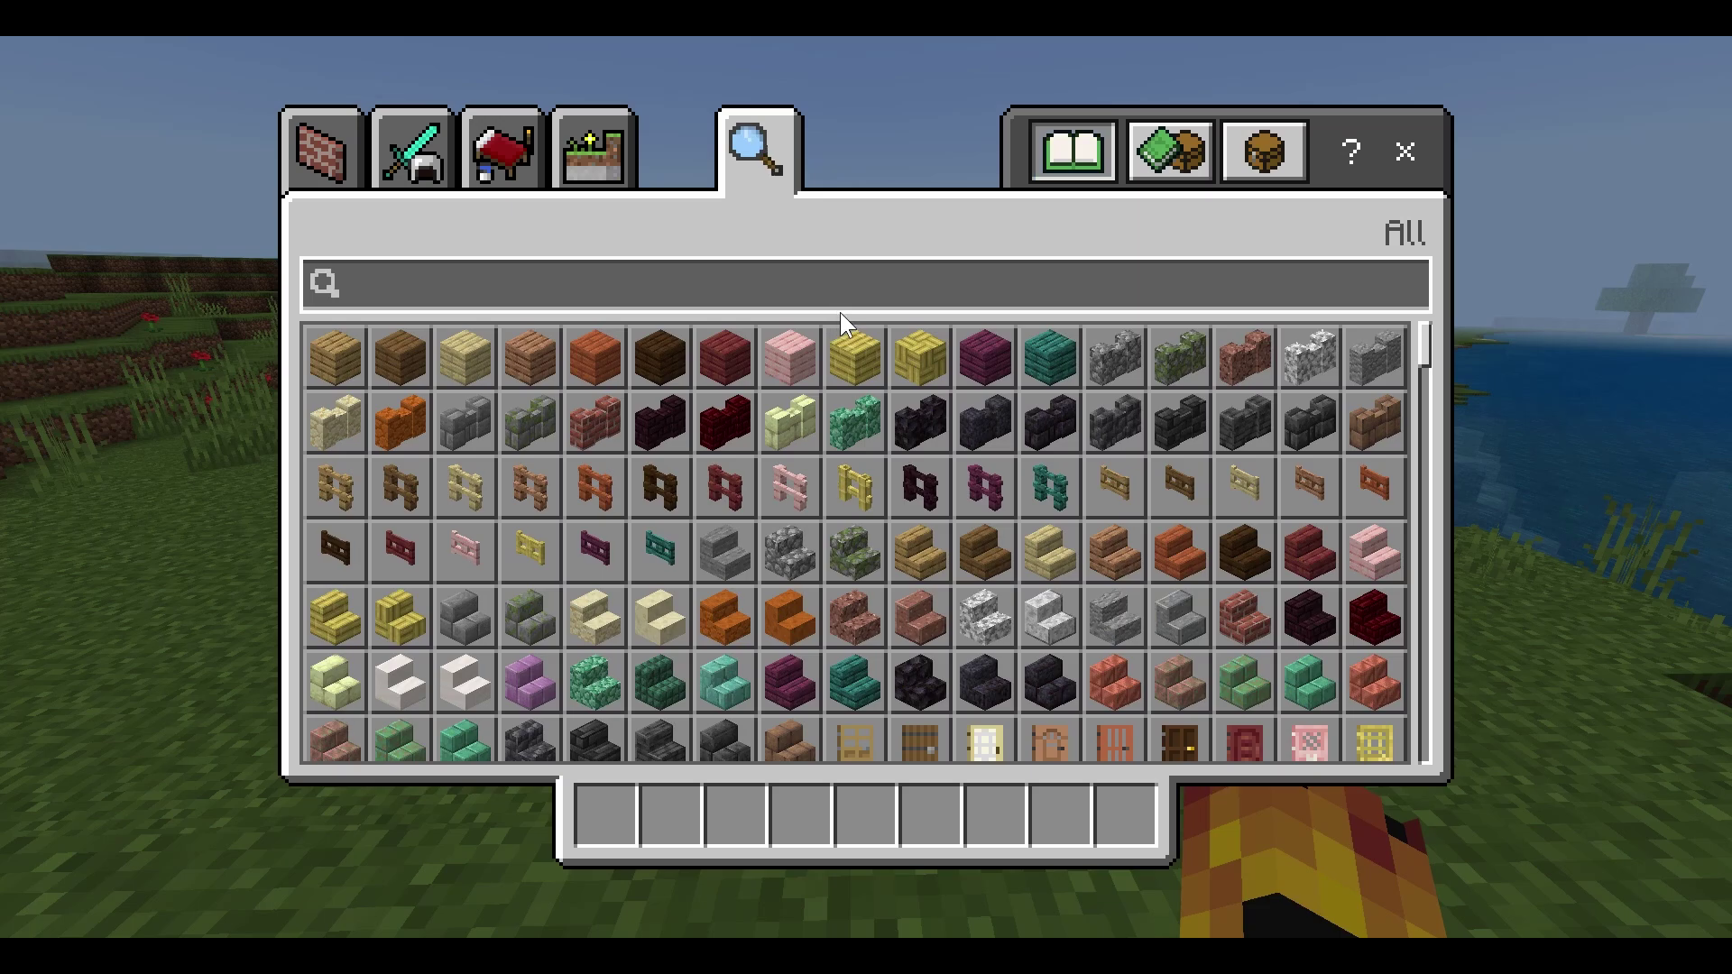
pyautogui.write('com')
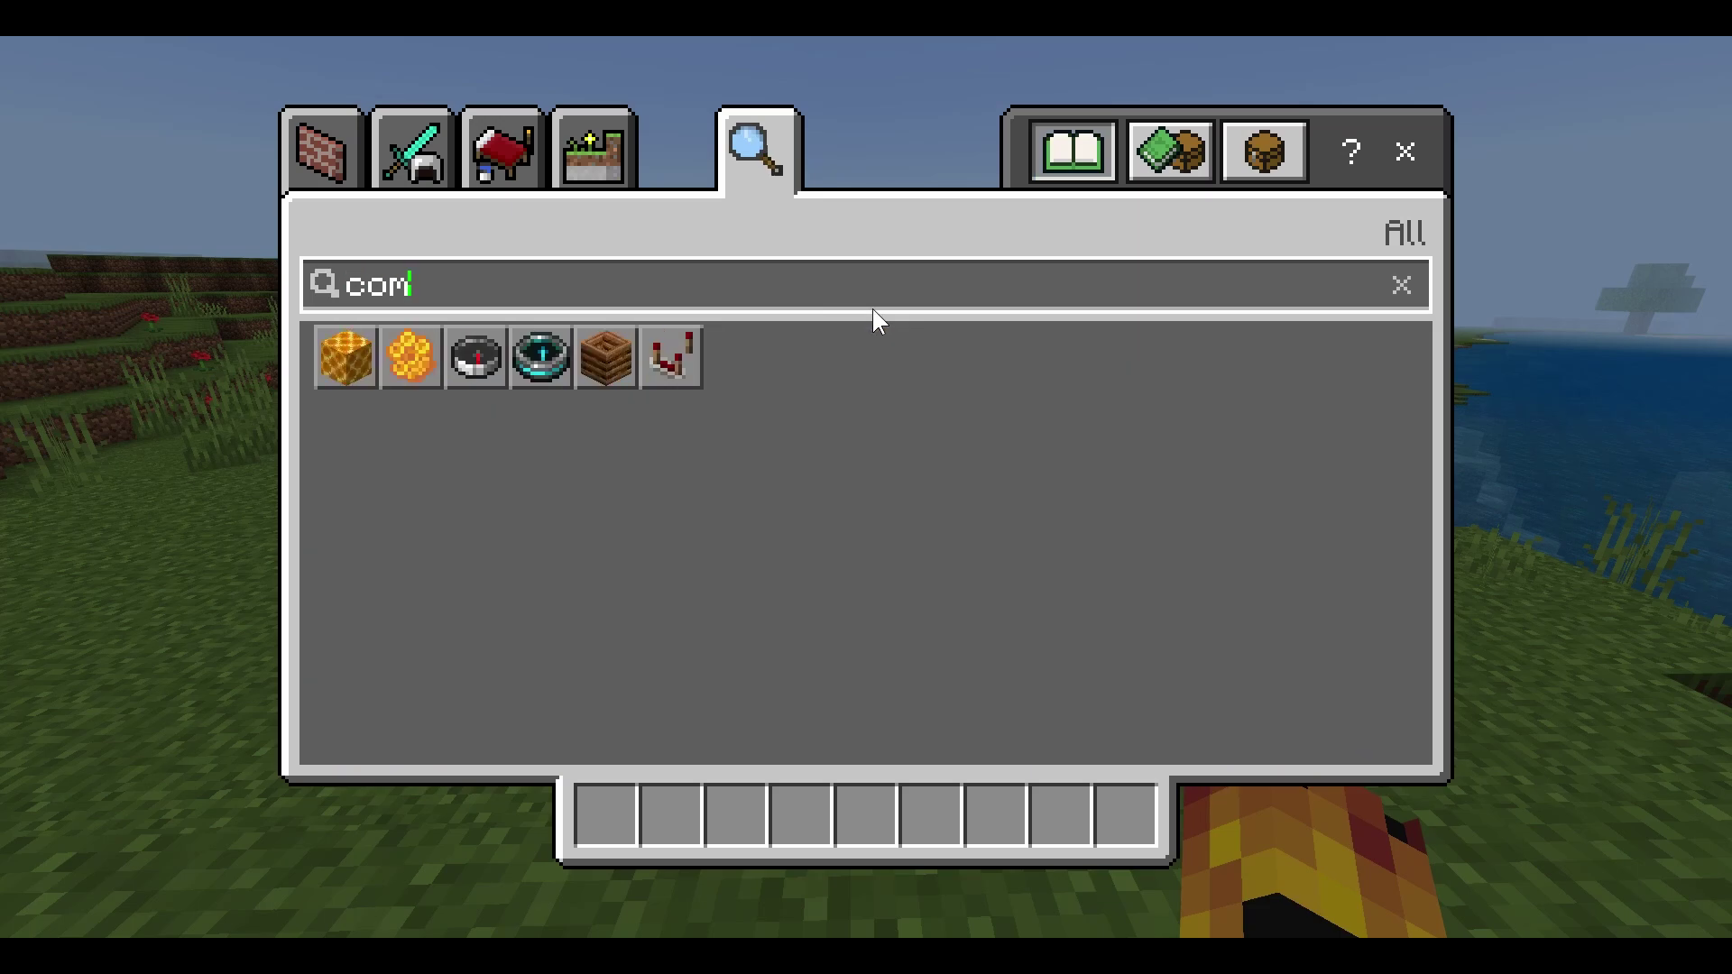
pyautogui.click(476, 358)
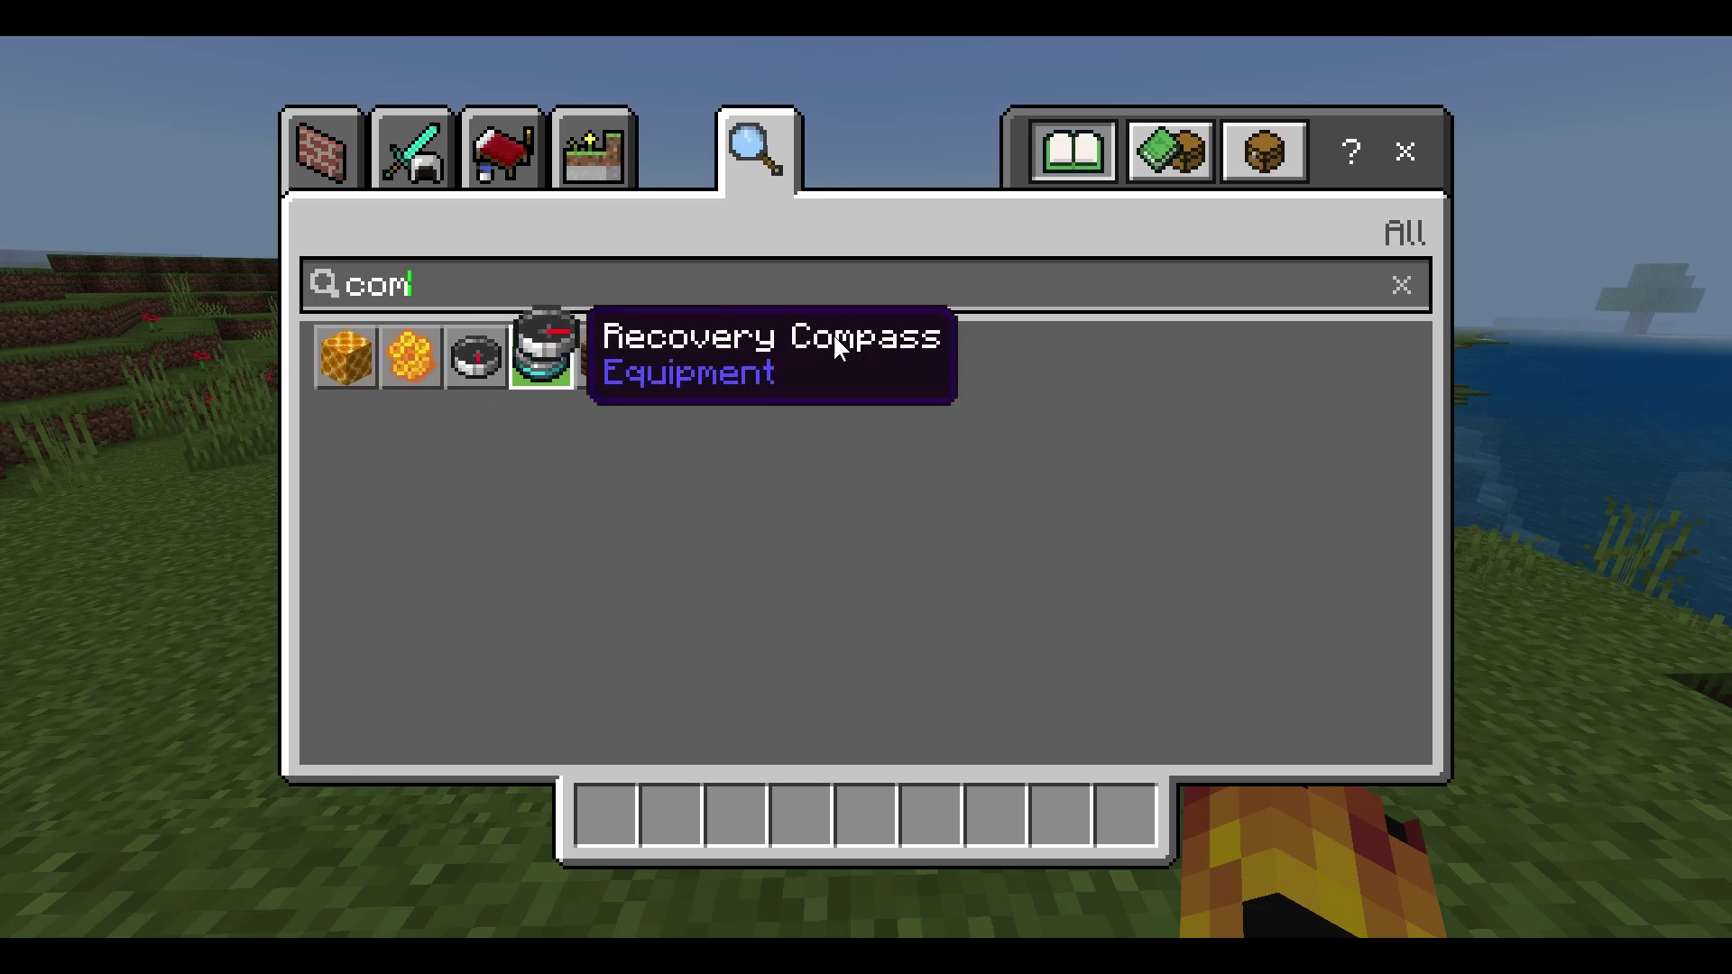
pyautogui.click(1401, 285)
pyautogui.click(596, 832)
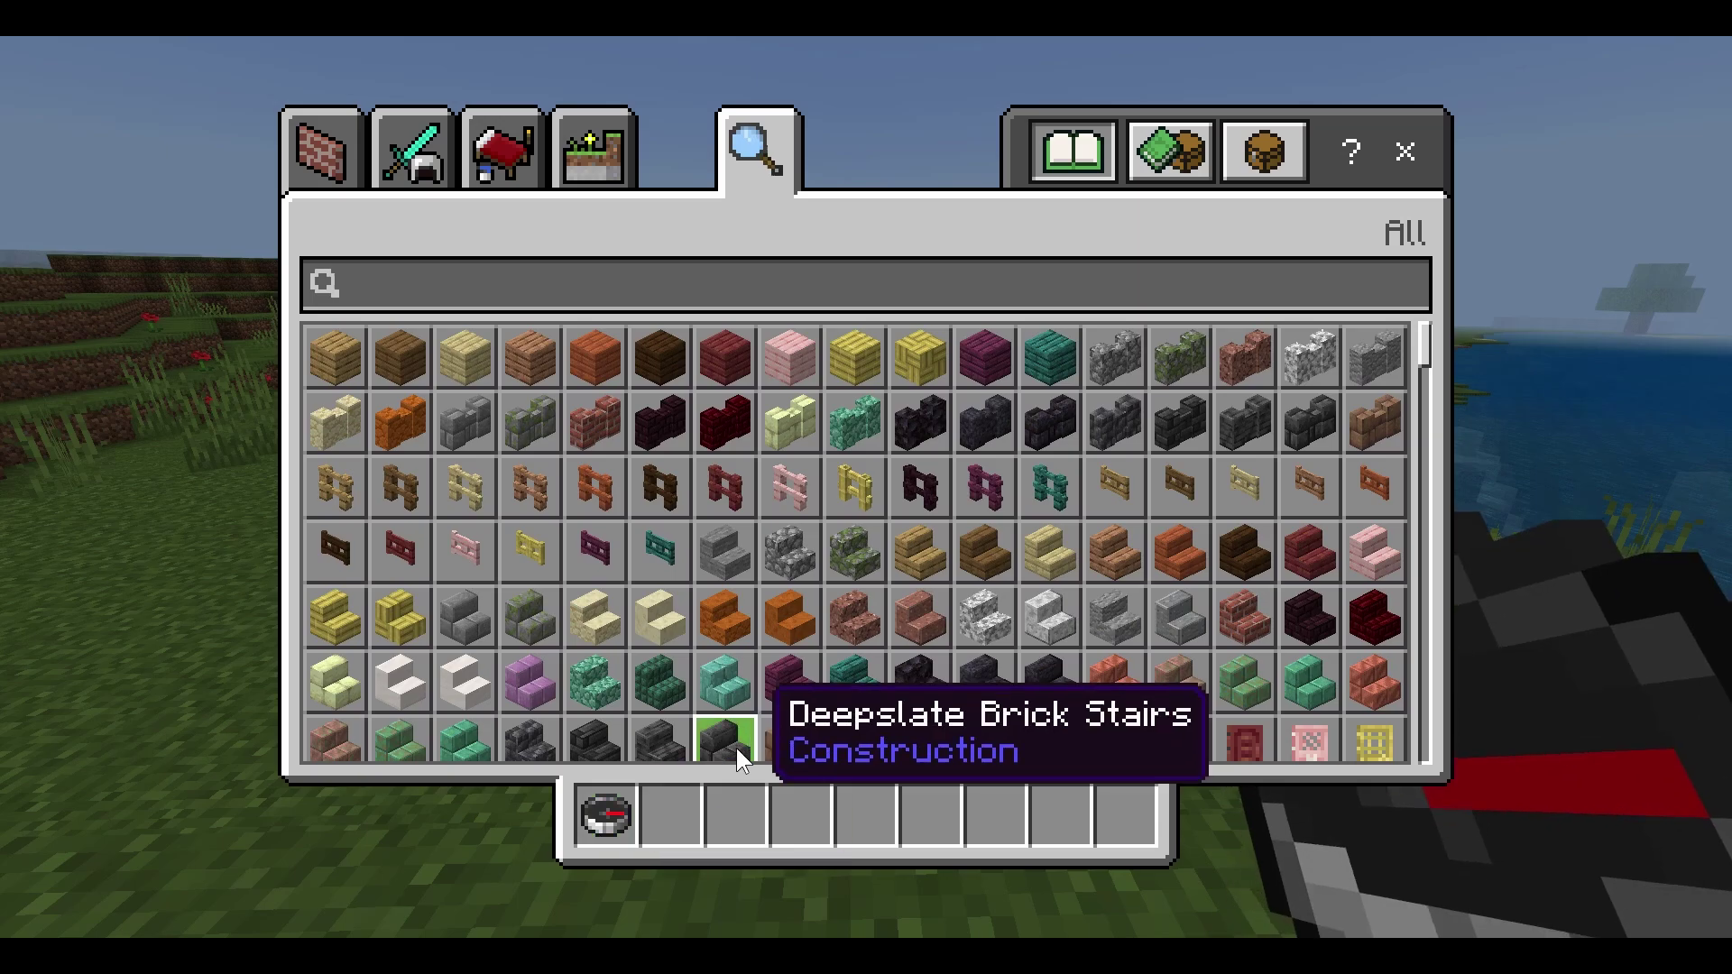
pyautogui.press('Escape')
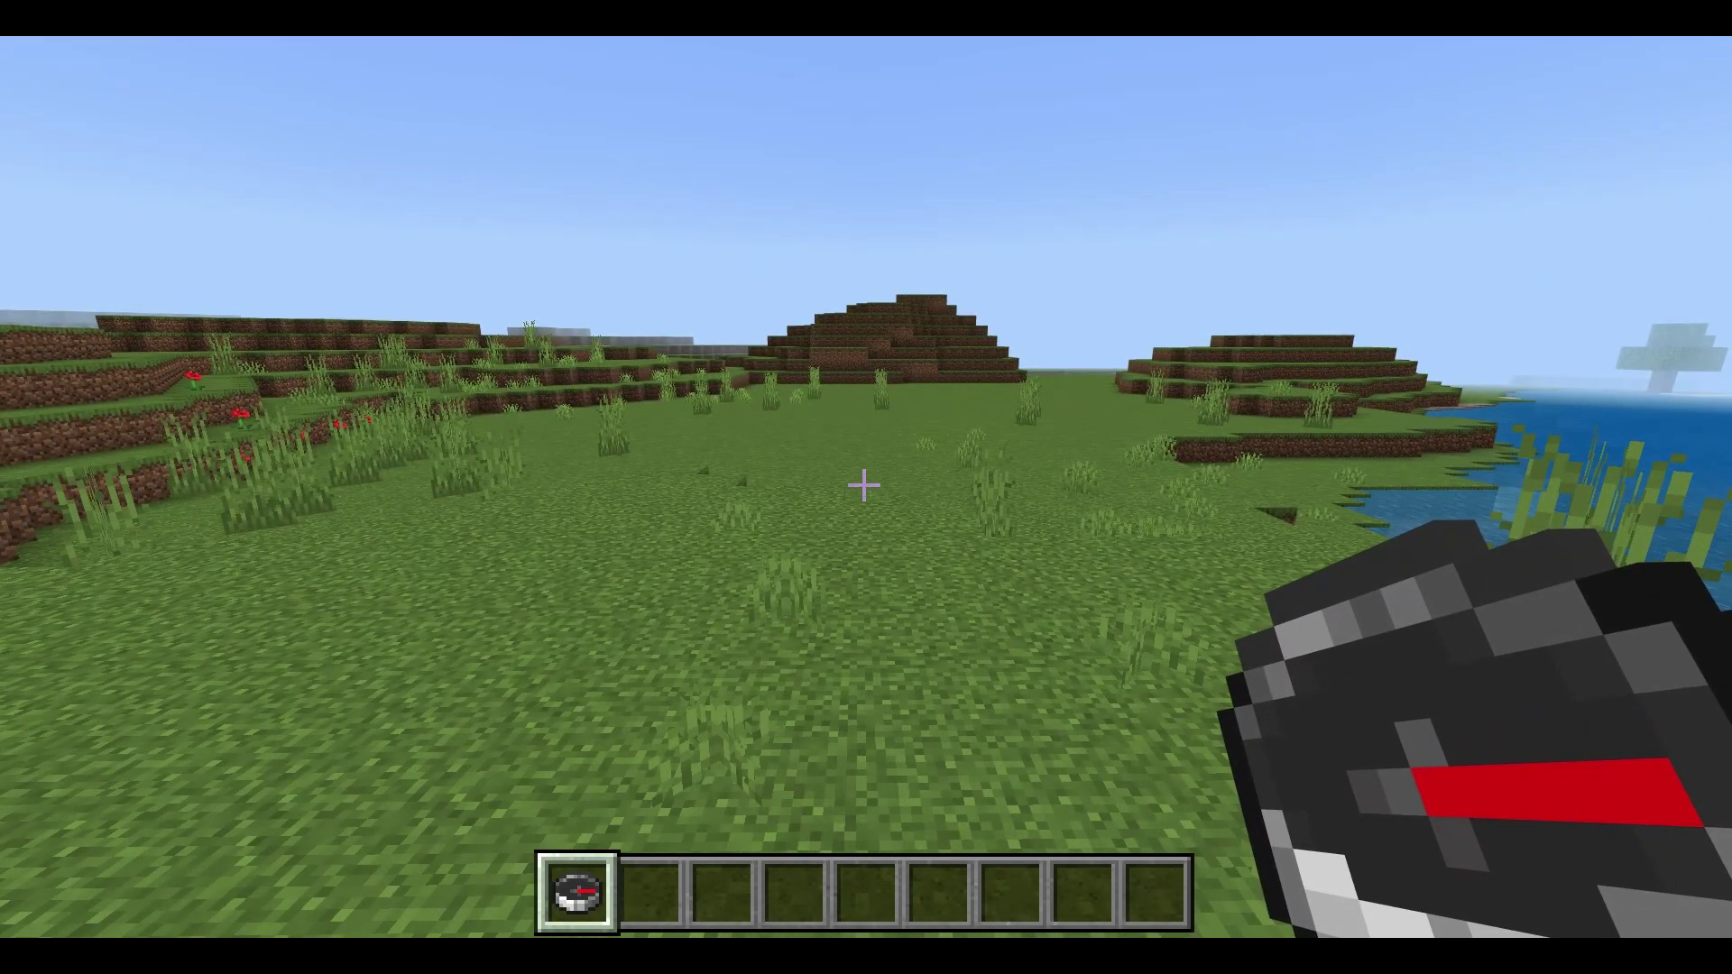
pyautogui.press('/')
pyautogui.write('tag @s add')
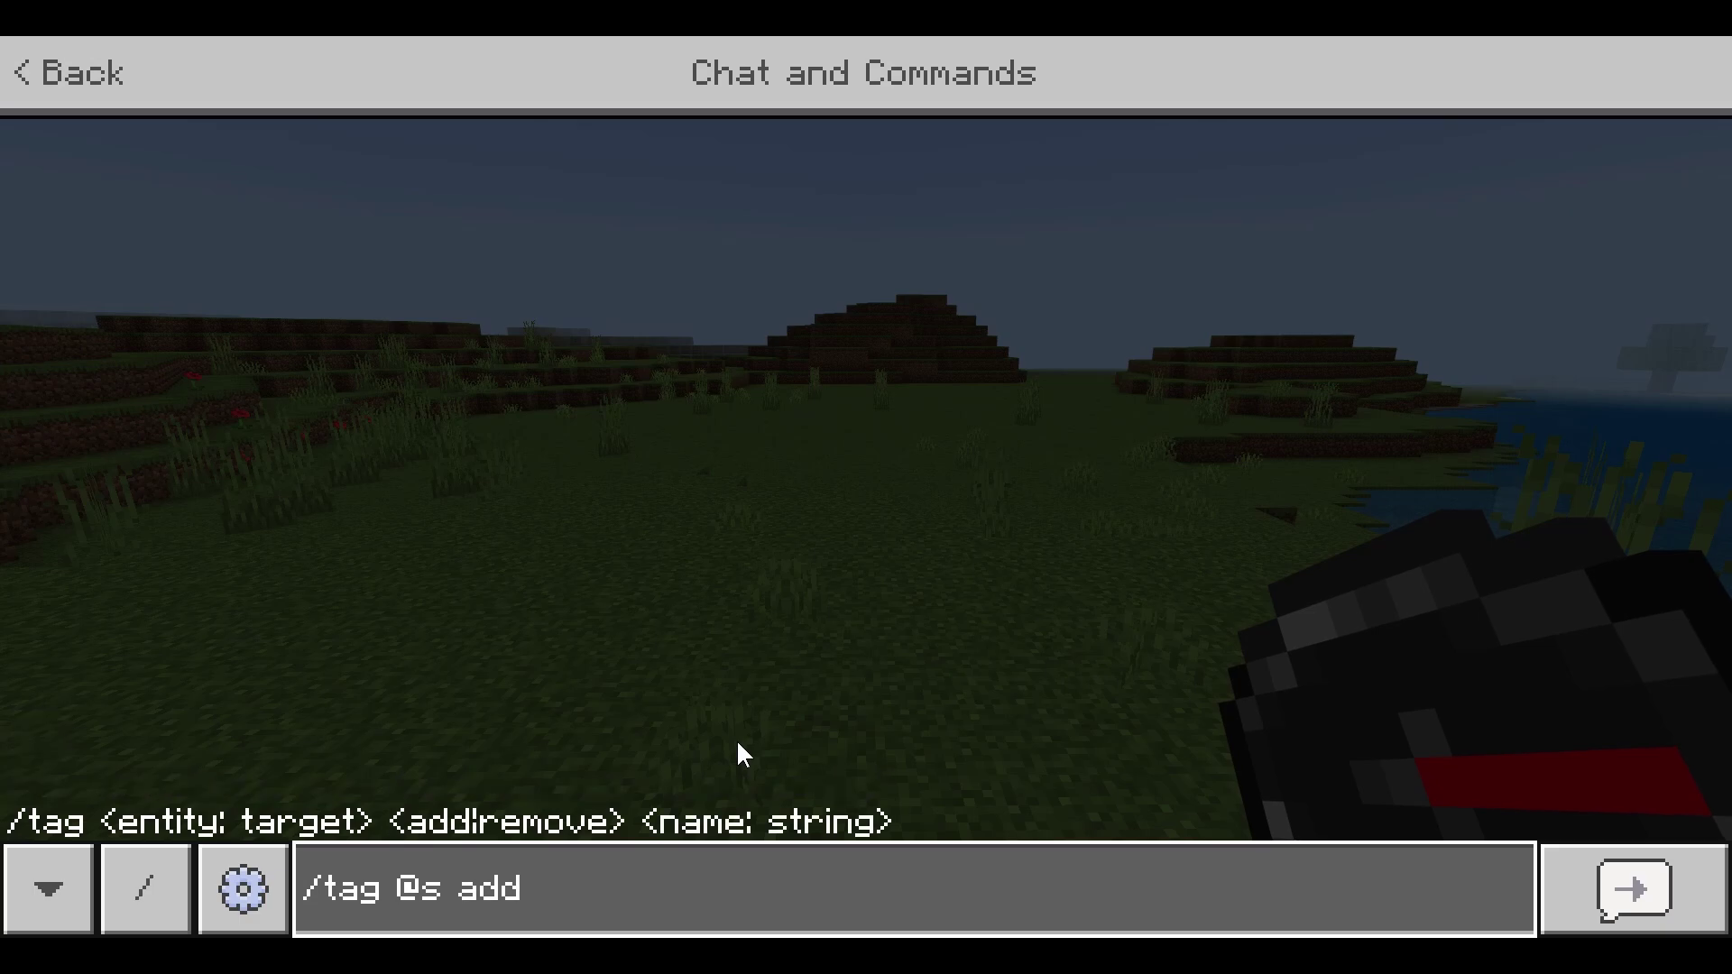
pyautogui.write(' ui')
# - Run /tag @s add ui, close the UI Builder form that appears, and reopen chat
pyautogui.press('Return')
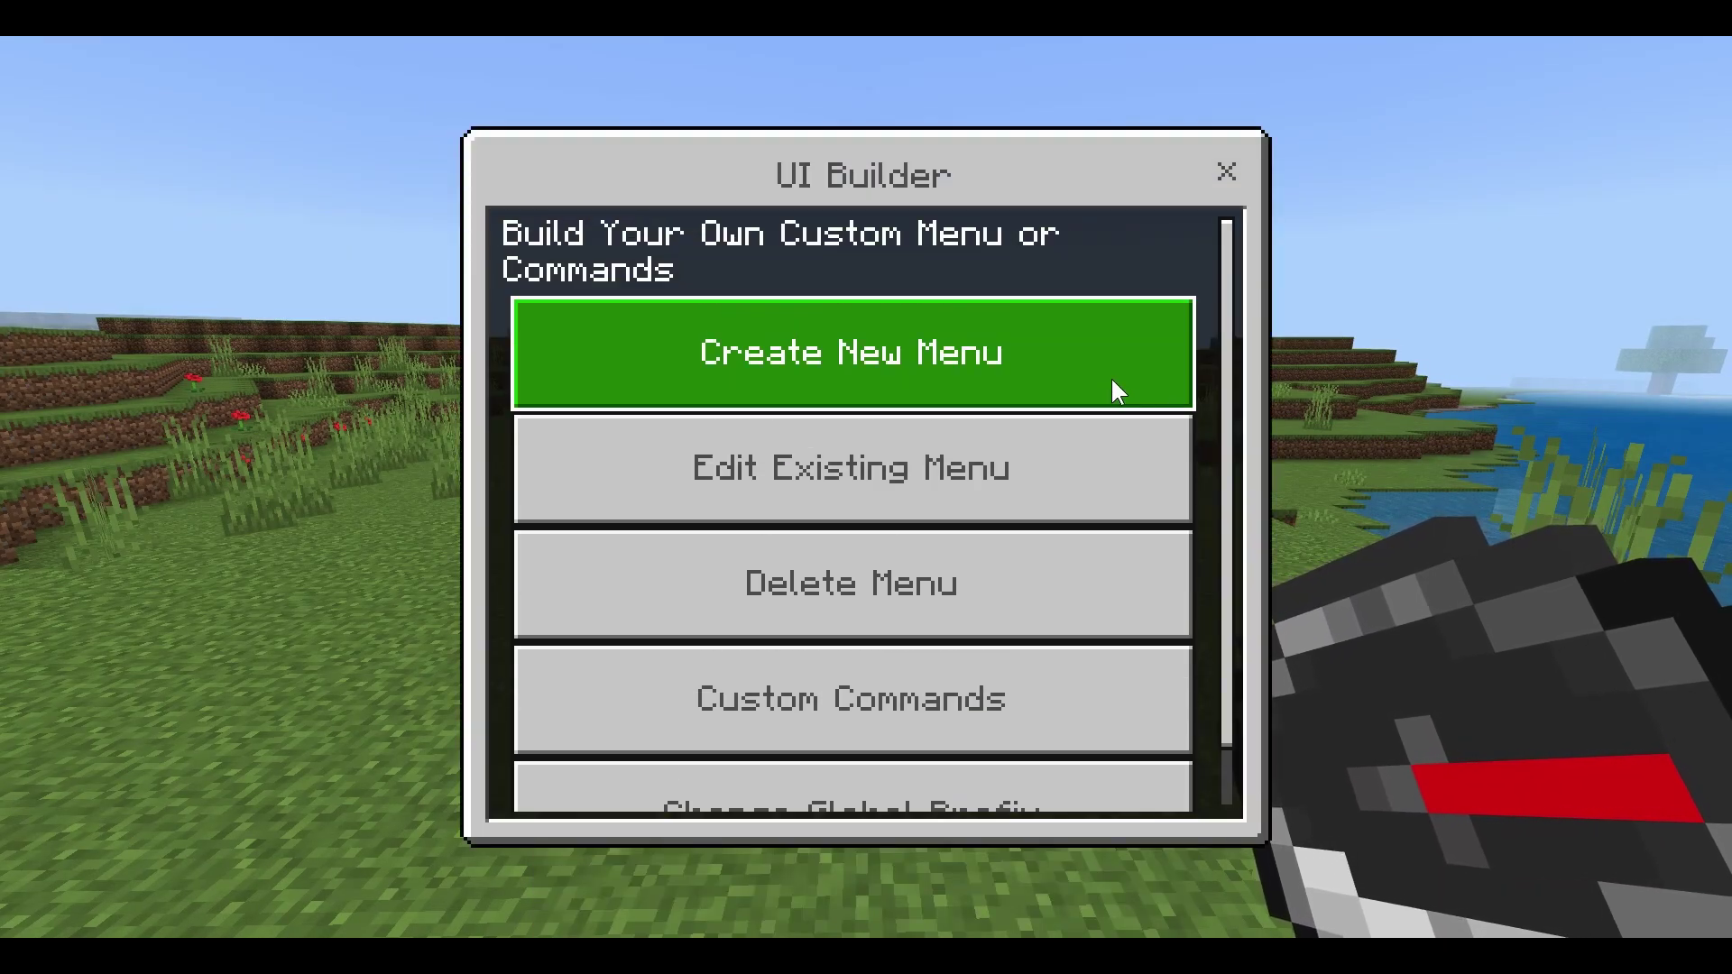
pyautogui.scroll(-1, 1111, 378)
pyautogui.scroll(1, 1111, 379)
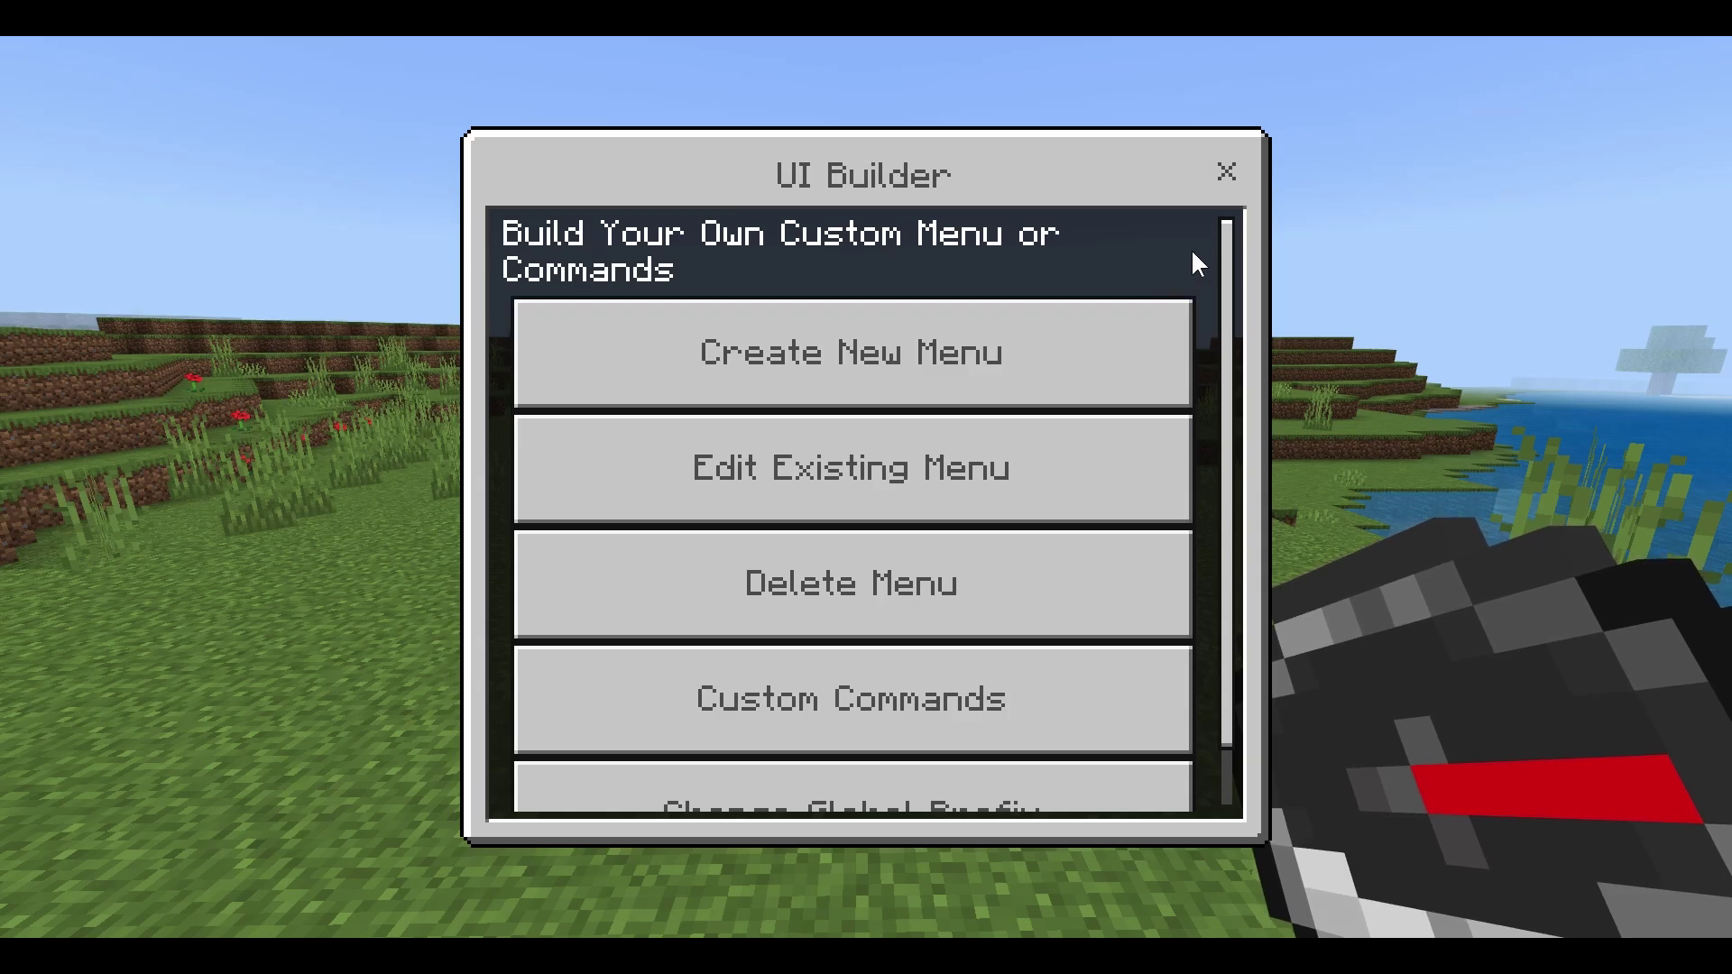
pyautogui.click(1226, 172)
pyautogui.write('t')
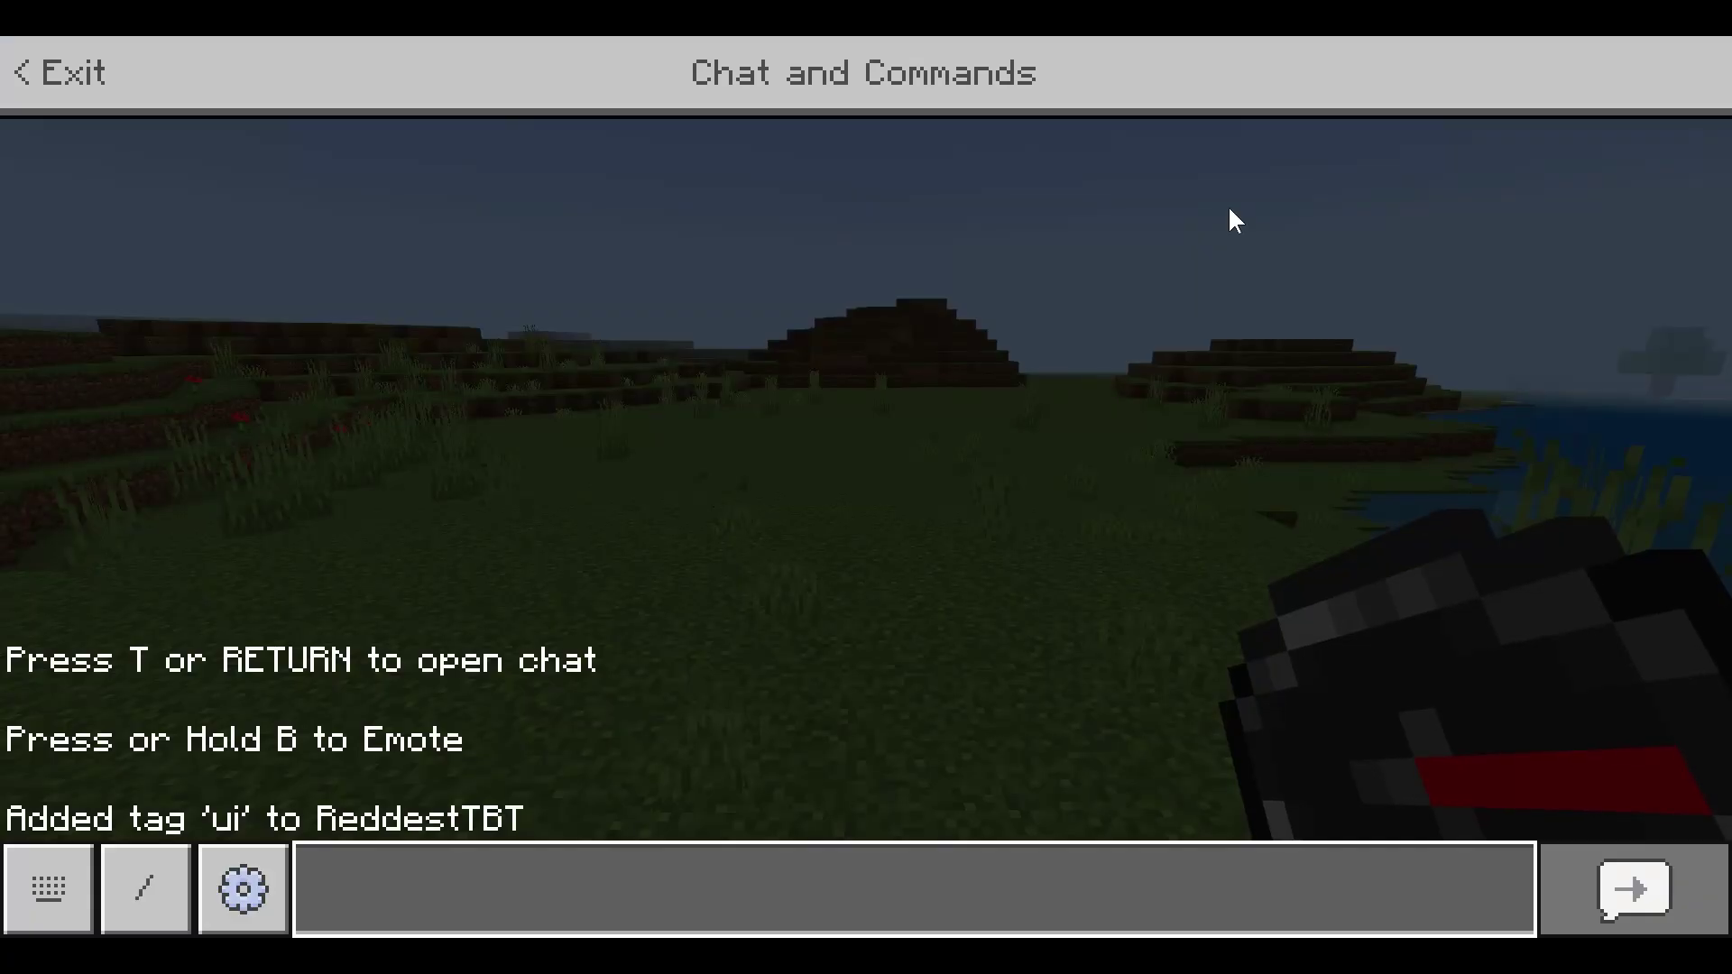
pyautogui.write('?help')
# - Send ?help, then run /tag @s remove ui to untag the player
pyautogui.press('Return')
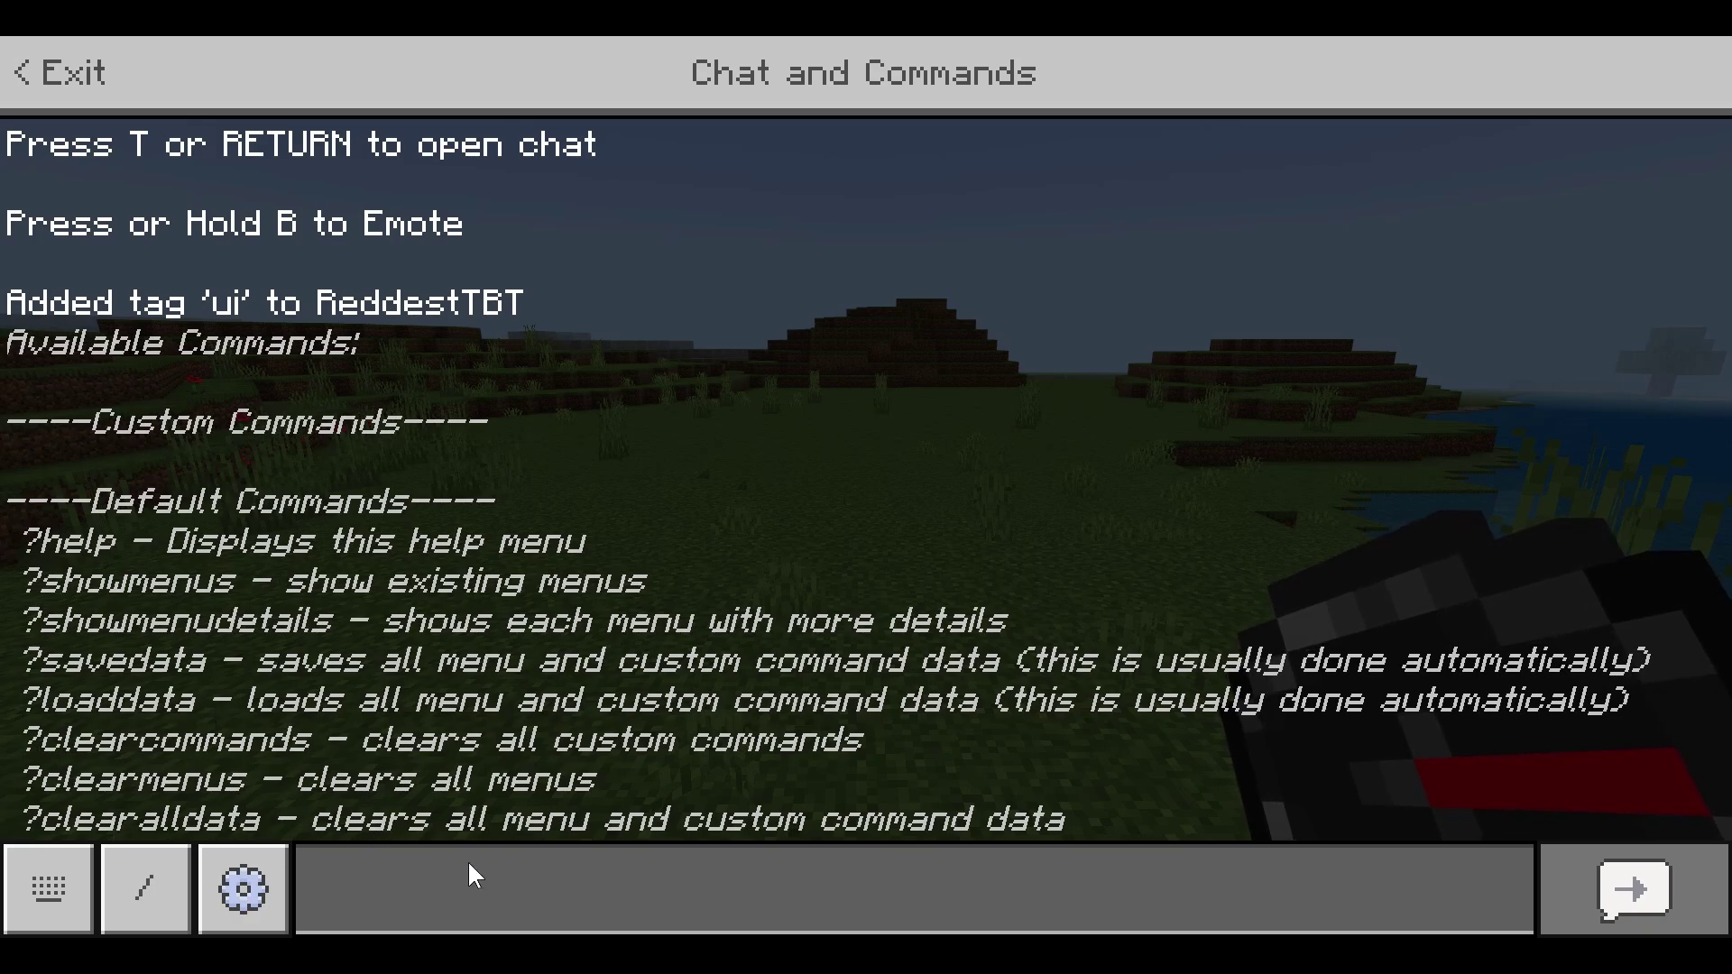
pyautogui.press('Escape')
pyautogui.press('/')
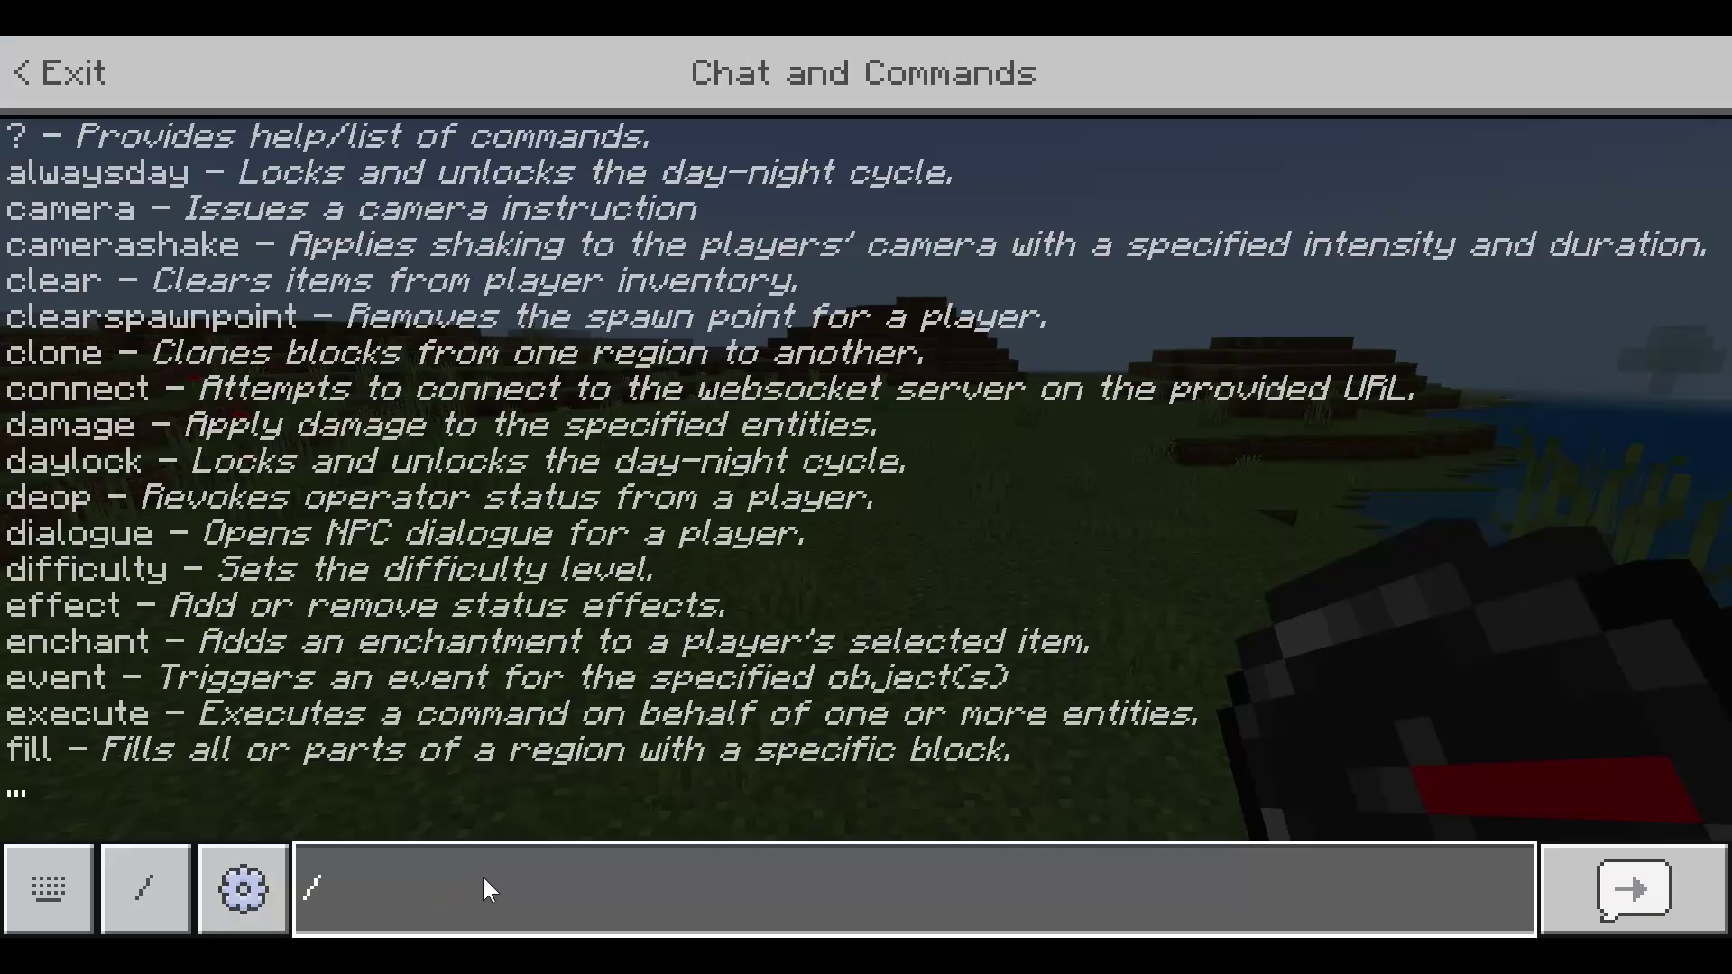
pyautogui.write('t')
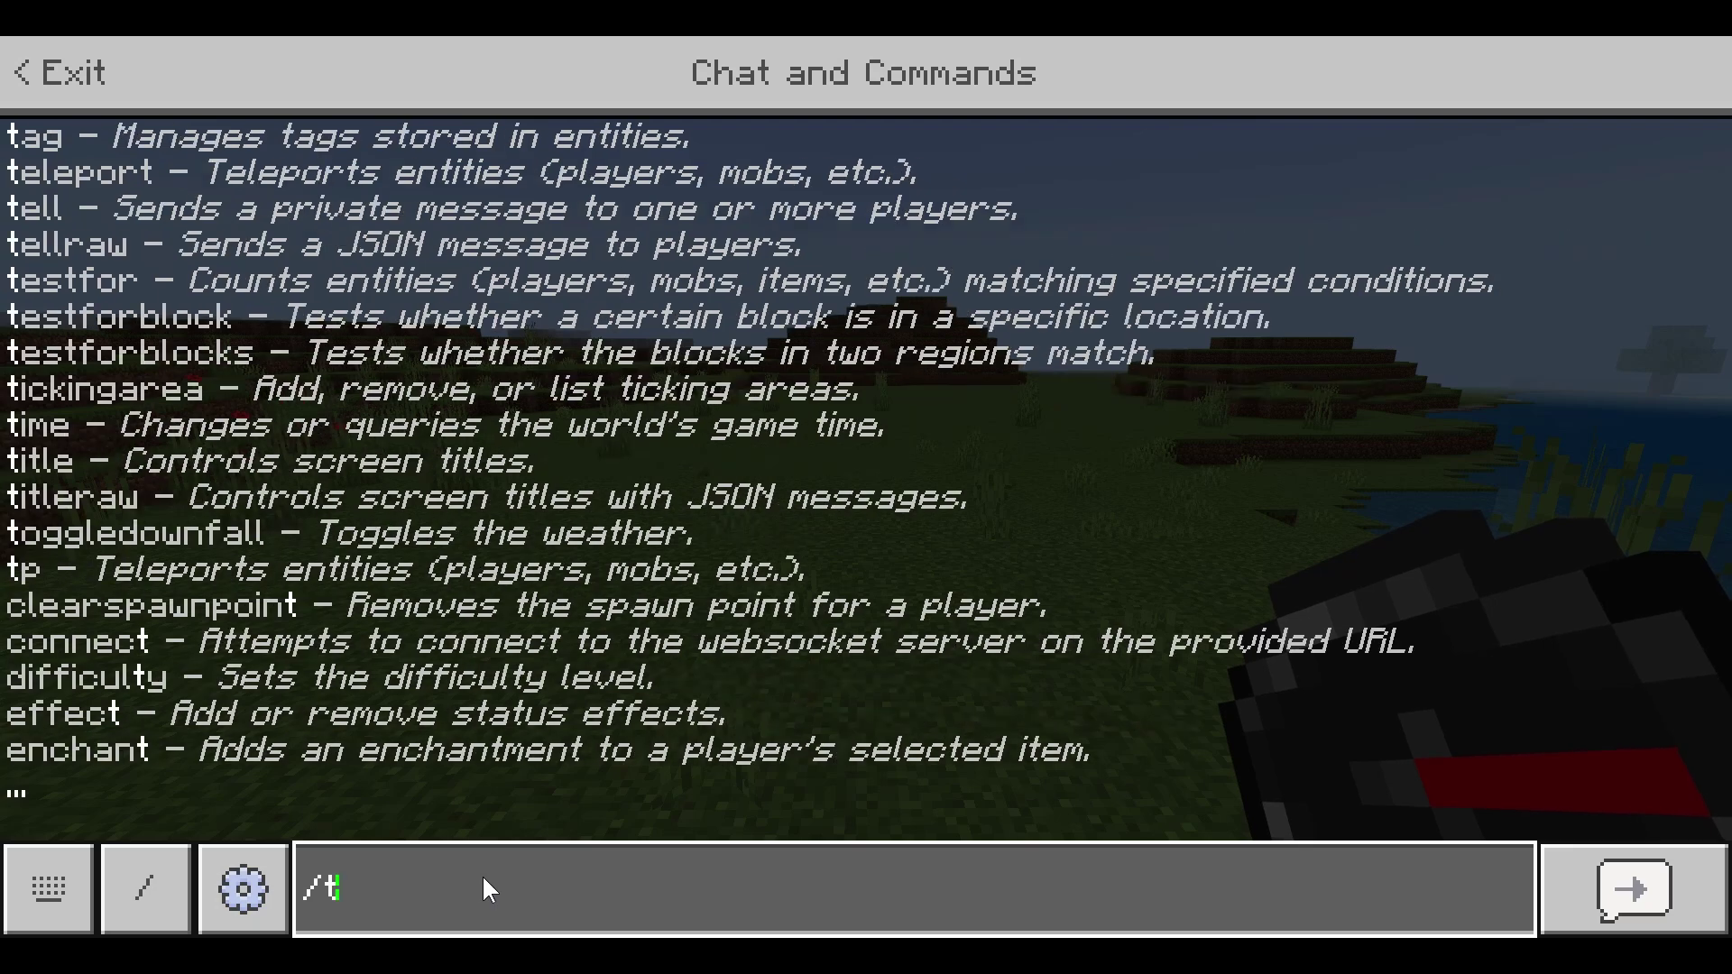
pyautogui.write('ag @s remove ui')
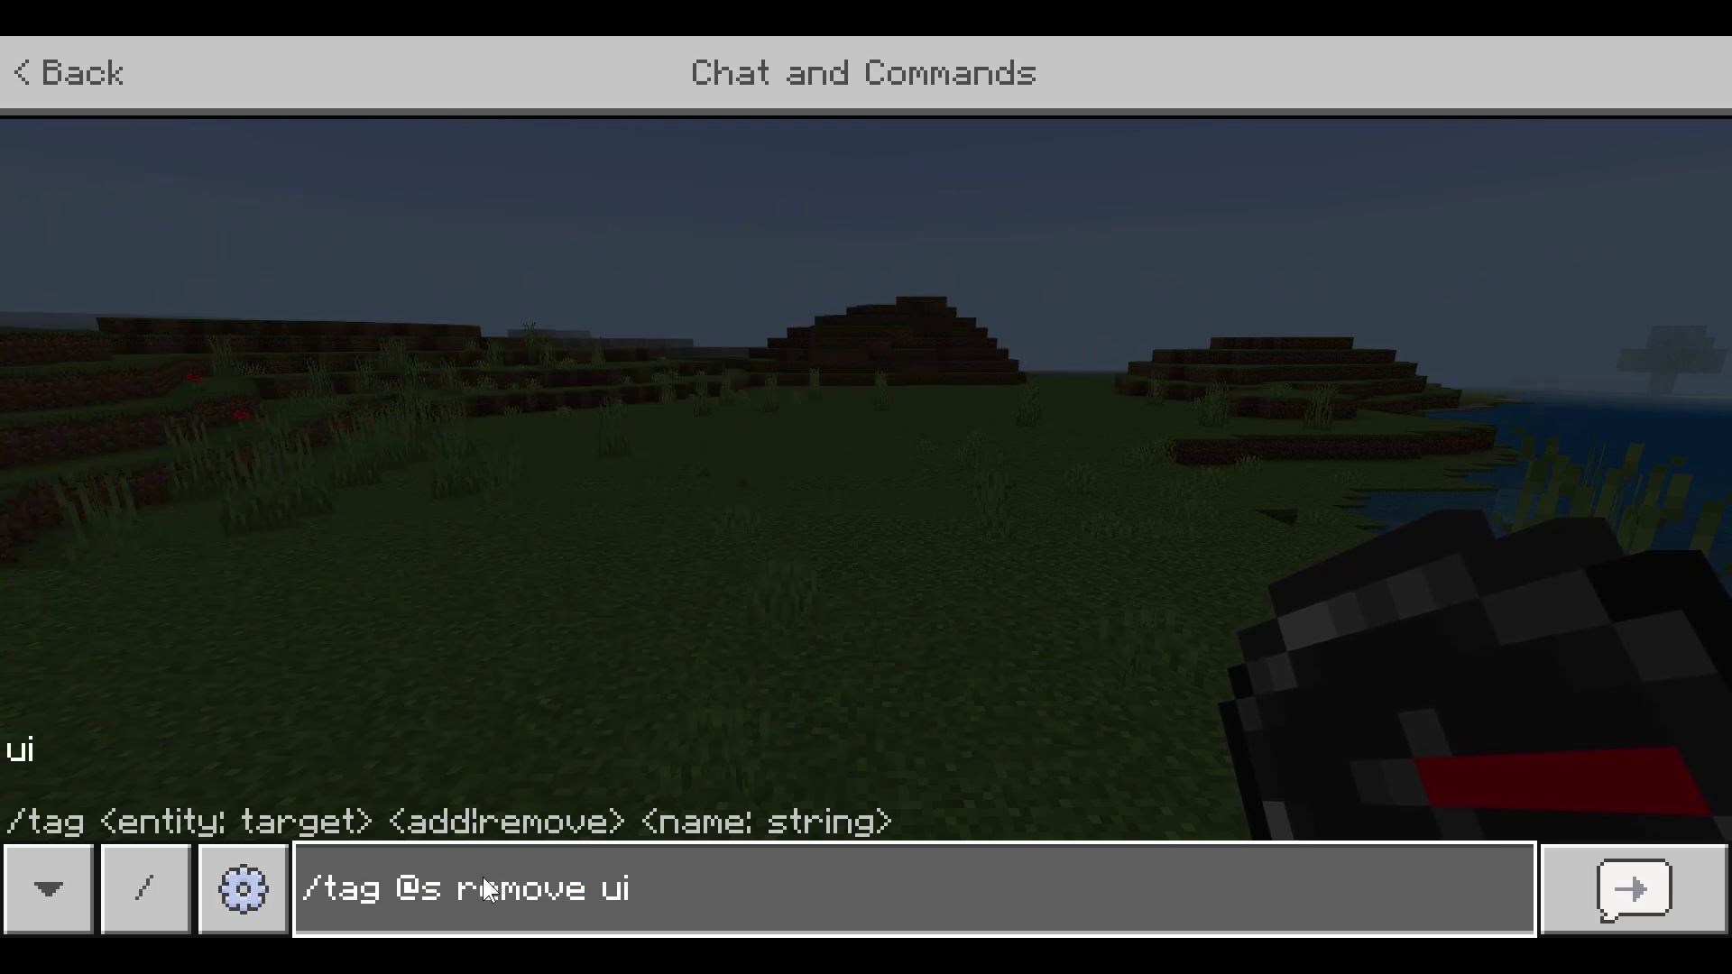
pyautogui.press('Return')
# - Run ?help and ?savedata, then recall the earlier tag command in chat
pyautogui.write('t')
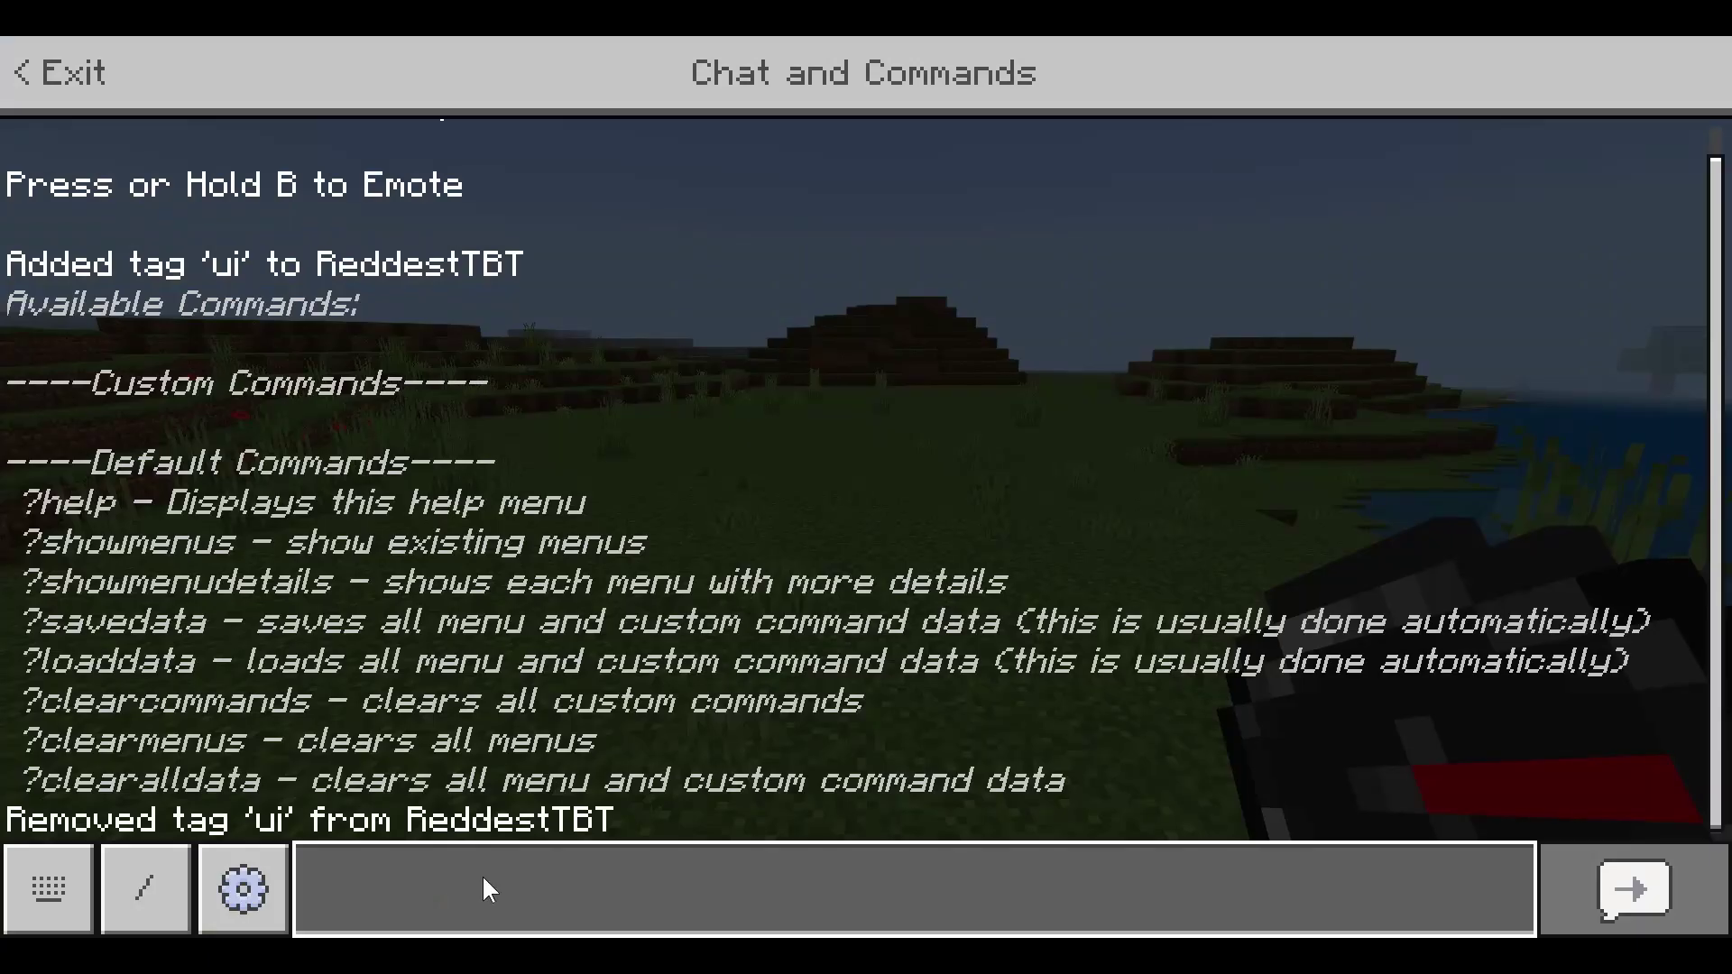
pyautogui.write('?hr')
pyautogui.press('BackSpace')
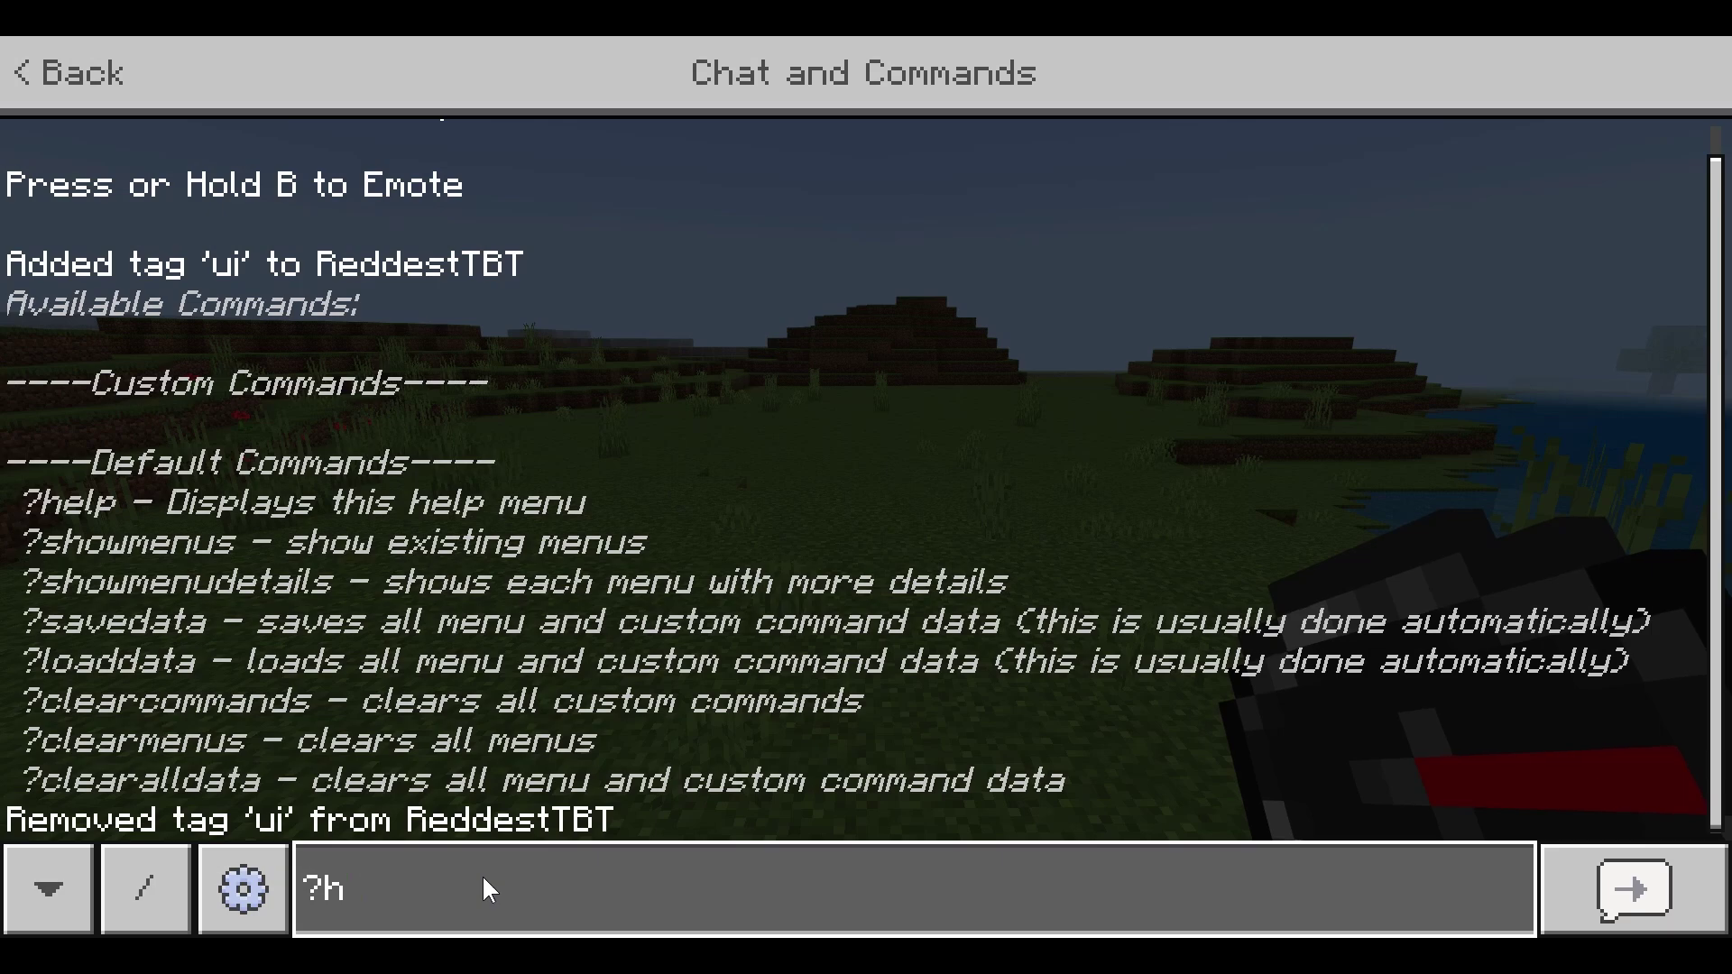
pyautogui.write('elp')
pyautogui.press('Return')
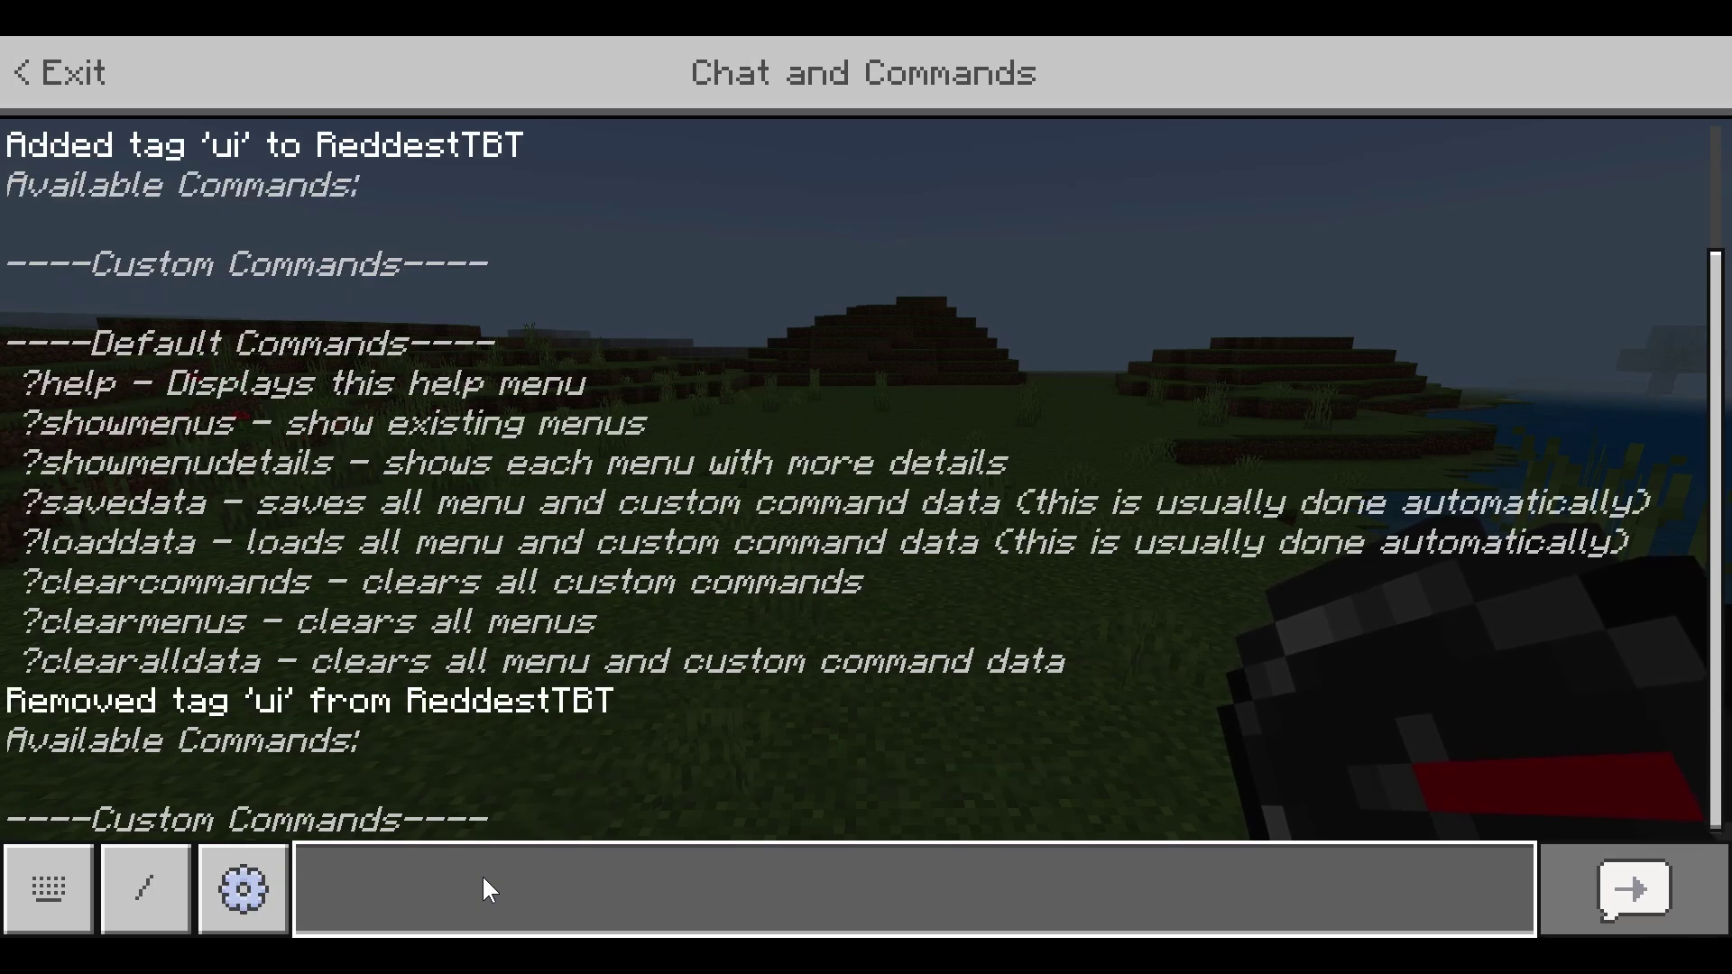
pyautogui.write('?saved')
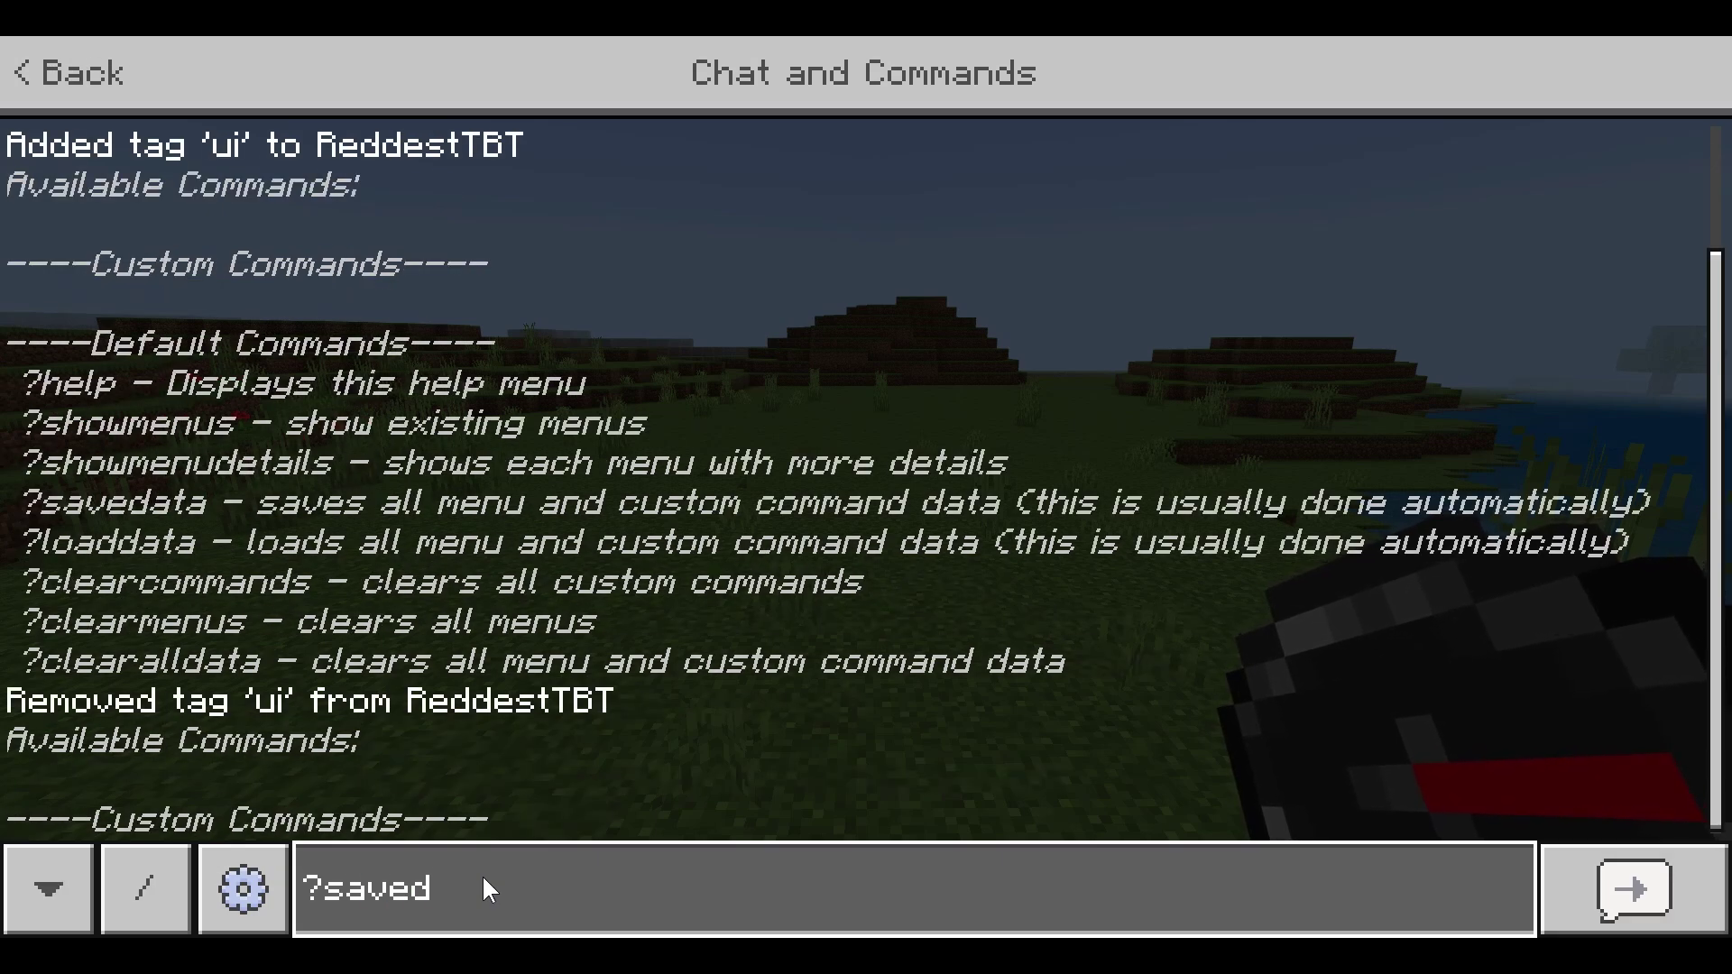
pyautogui.press('Return')
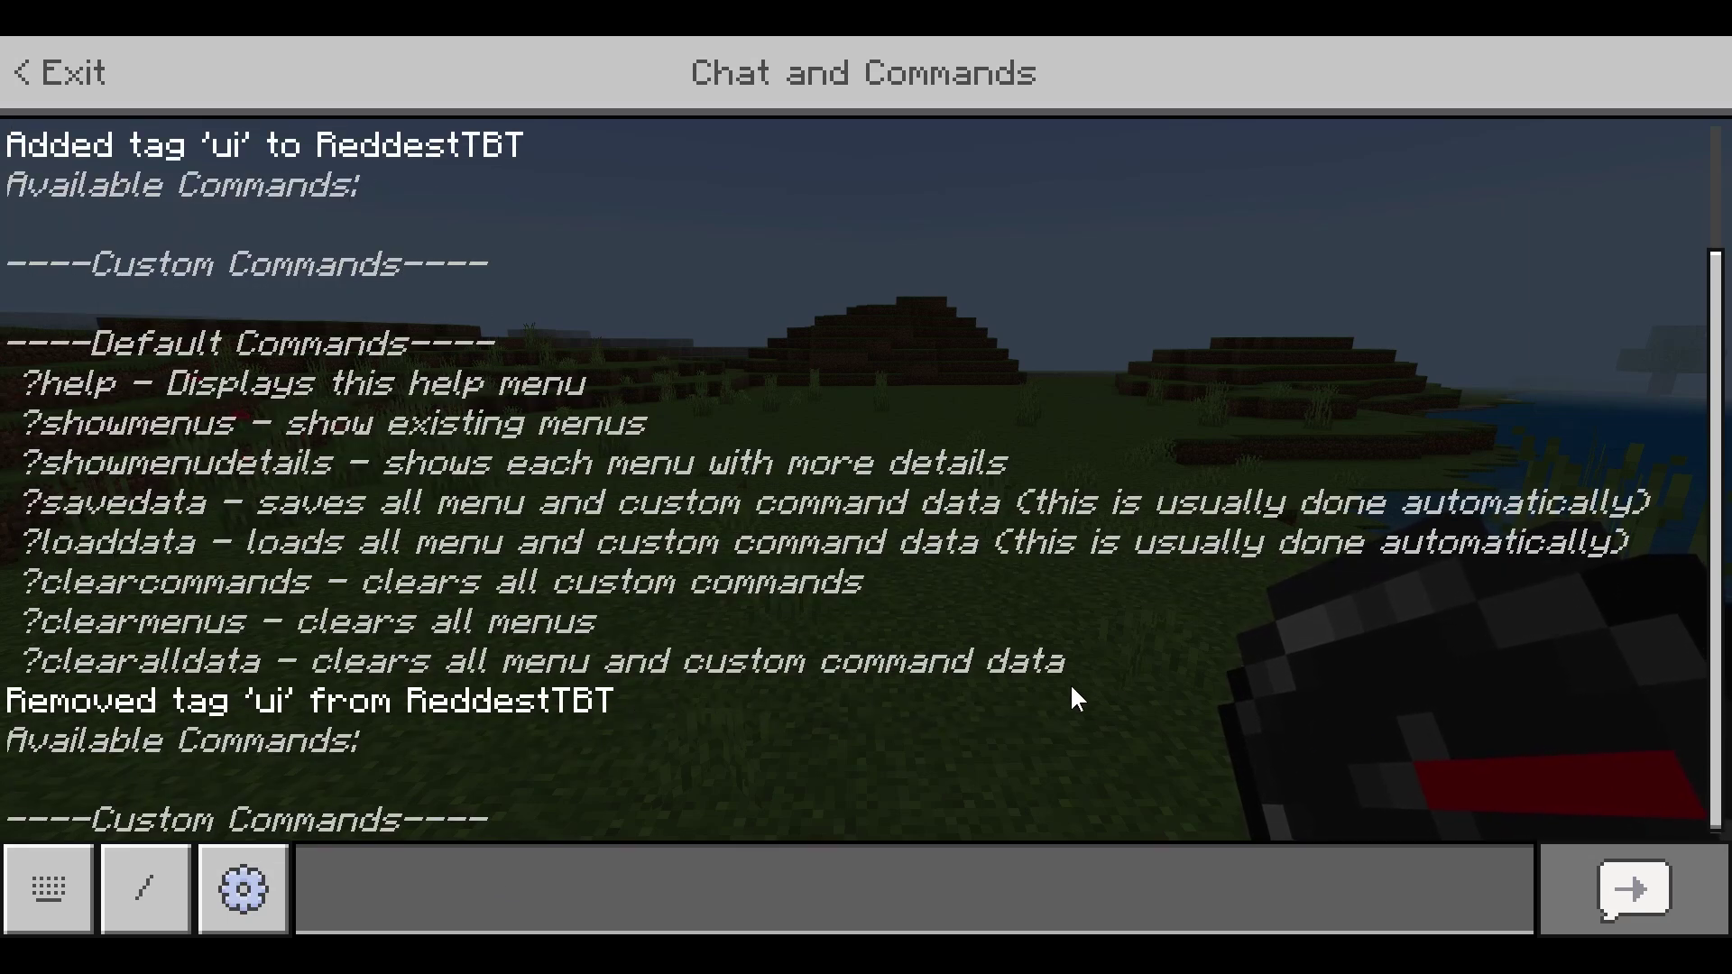
pyautogui.press('Escape')
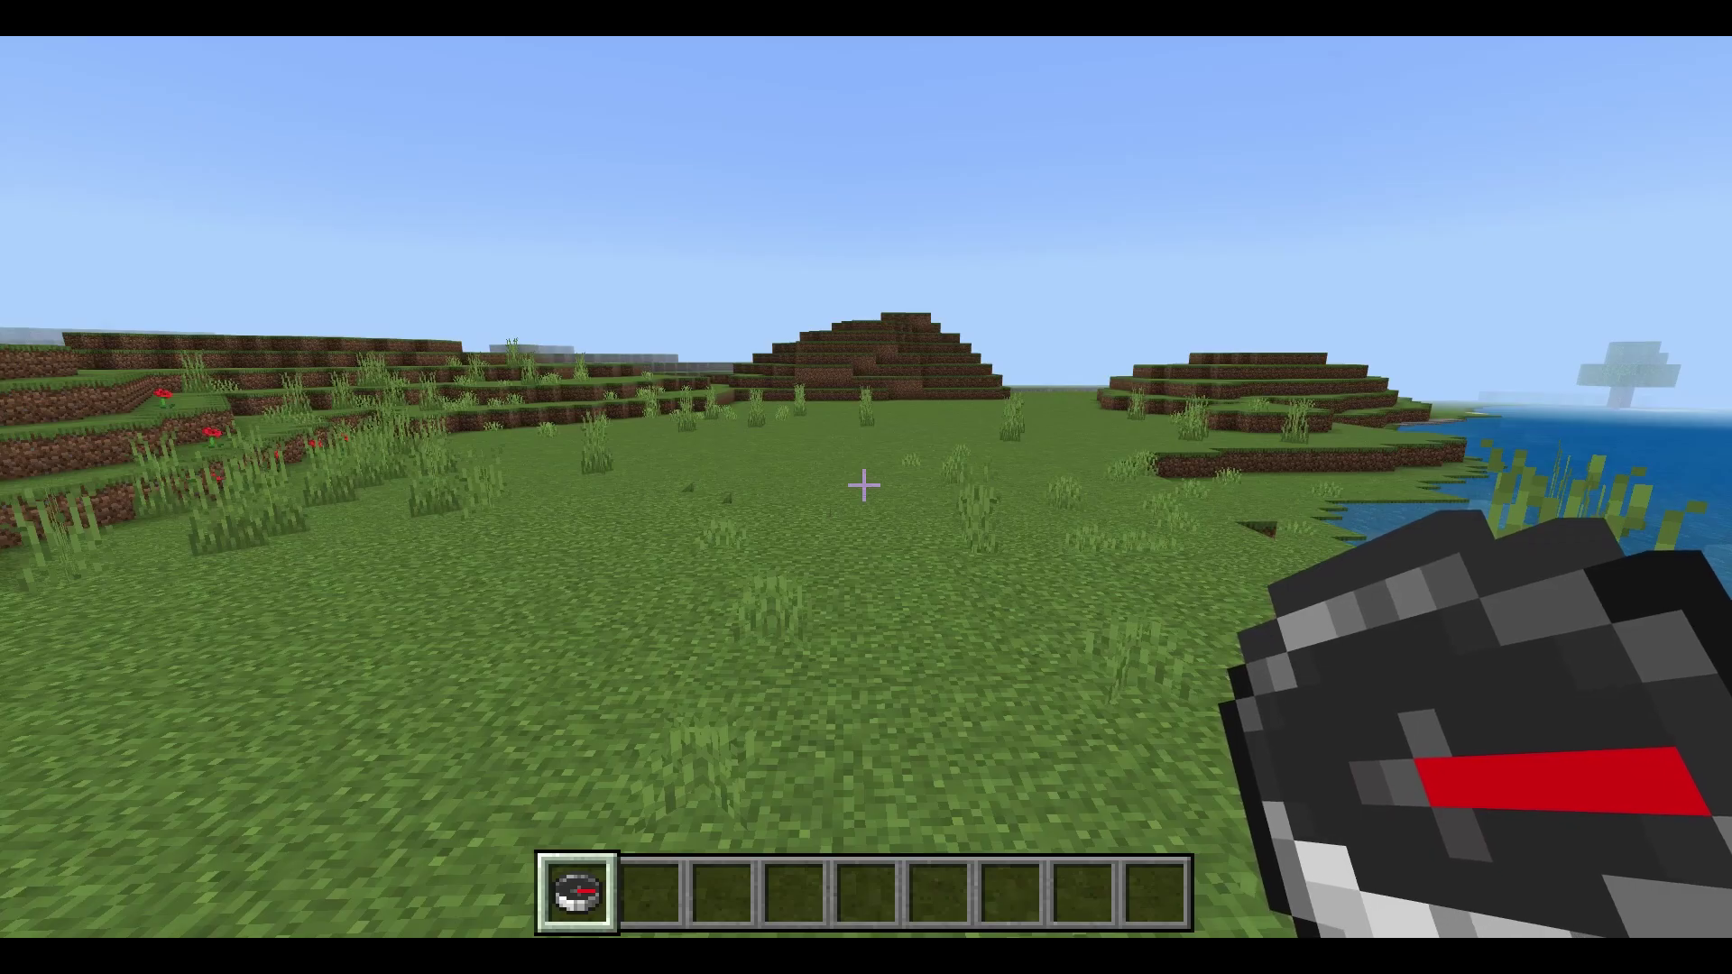
pyautogui.press('t')
pyautogui.press('Up')
pyautogui.press('Up')
pyautogui.press('Up')
# - Re-add the ui tag and change UI Builder's global prefix from ? to !
pyautogui.press('Return')
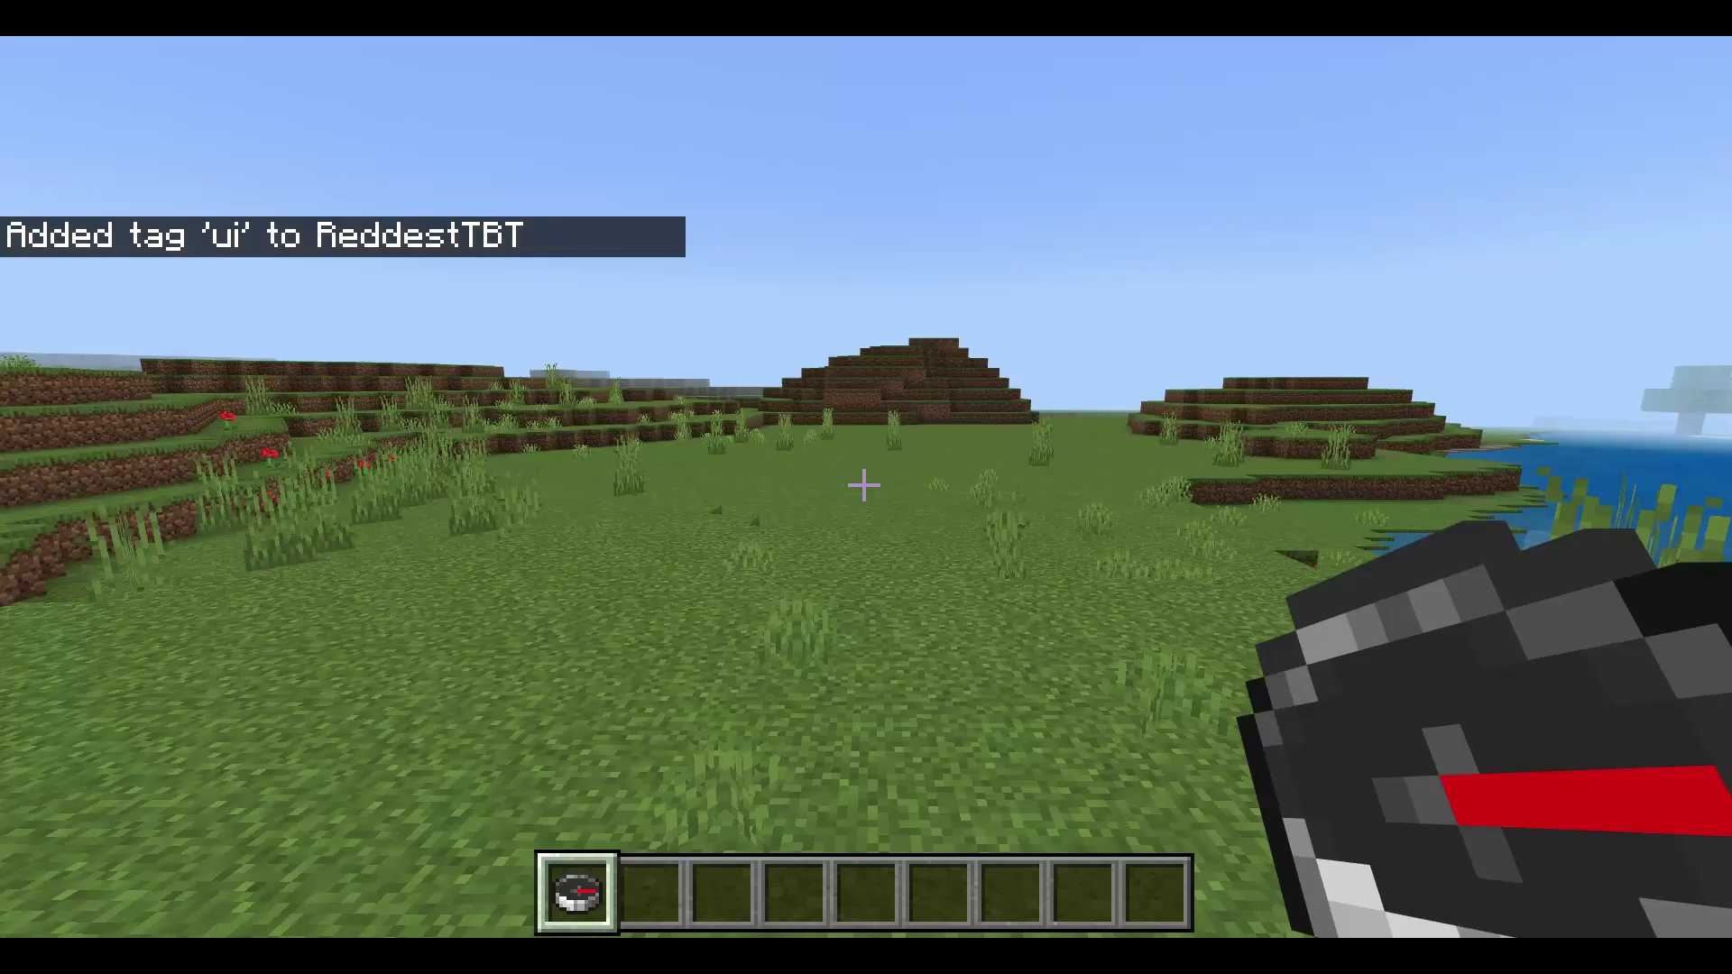
pyautogui.scroll(-1, 1093, 622)
pyautogui.click(998, 808)
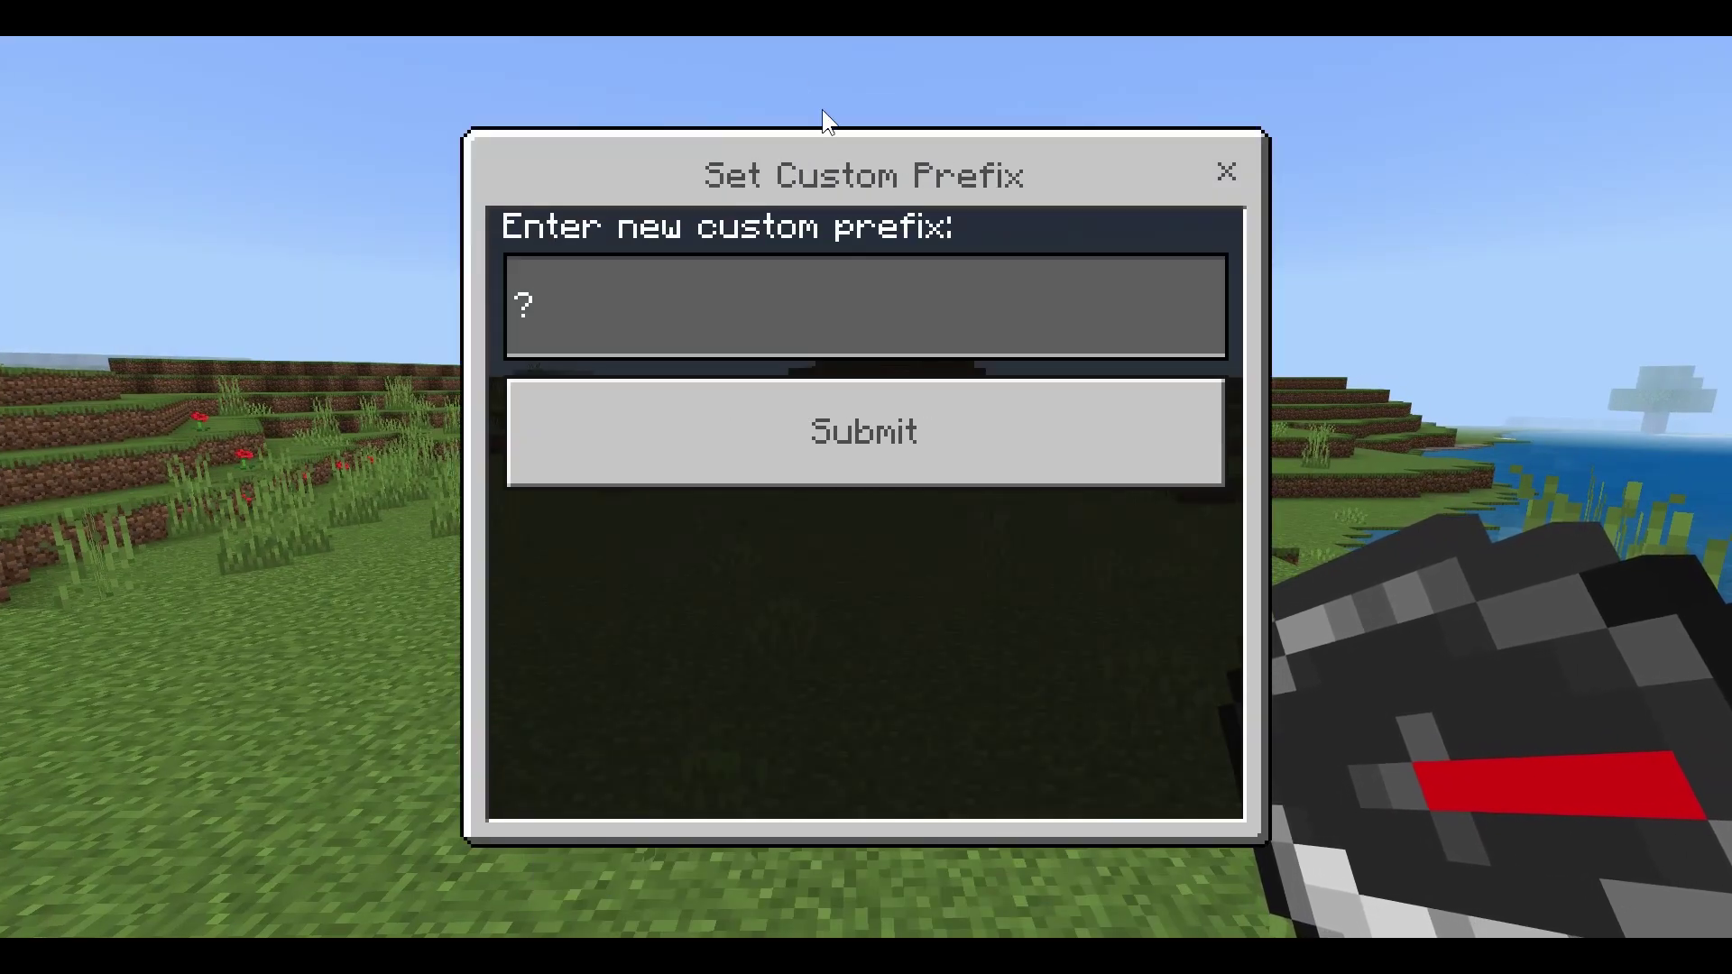
pyautogui.click(627, 311)
pyautogui.press('BackSpace')
pyautogui.write('!')
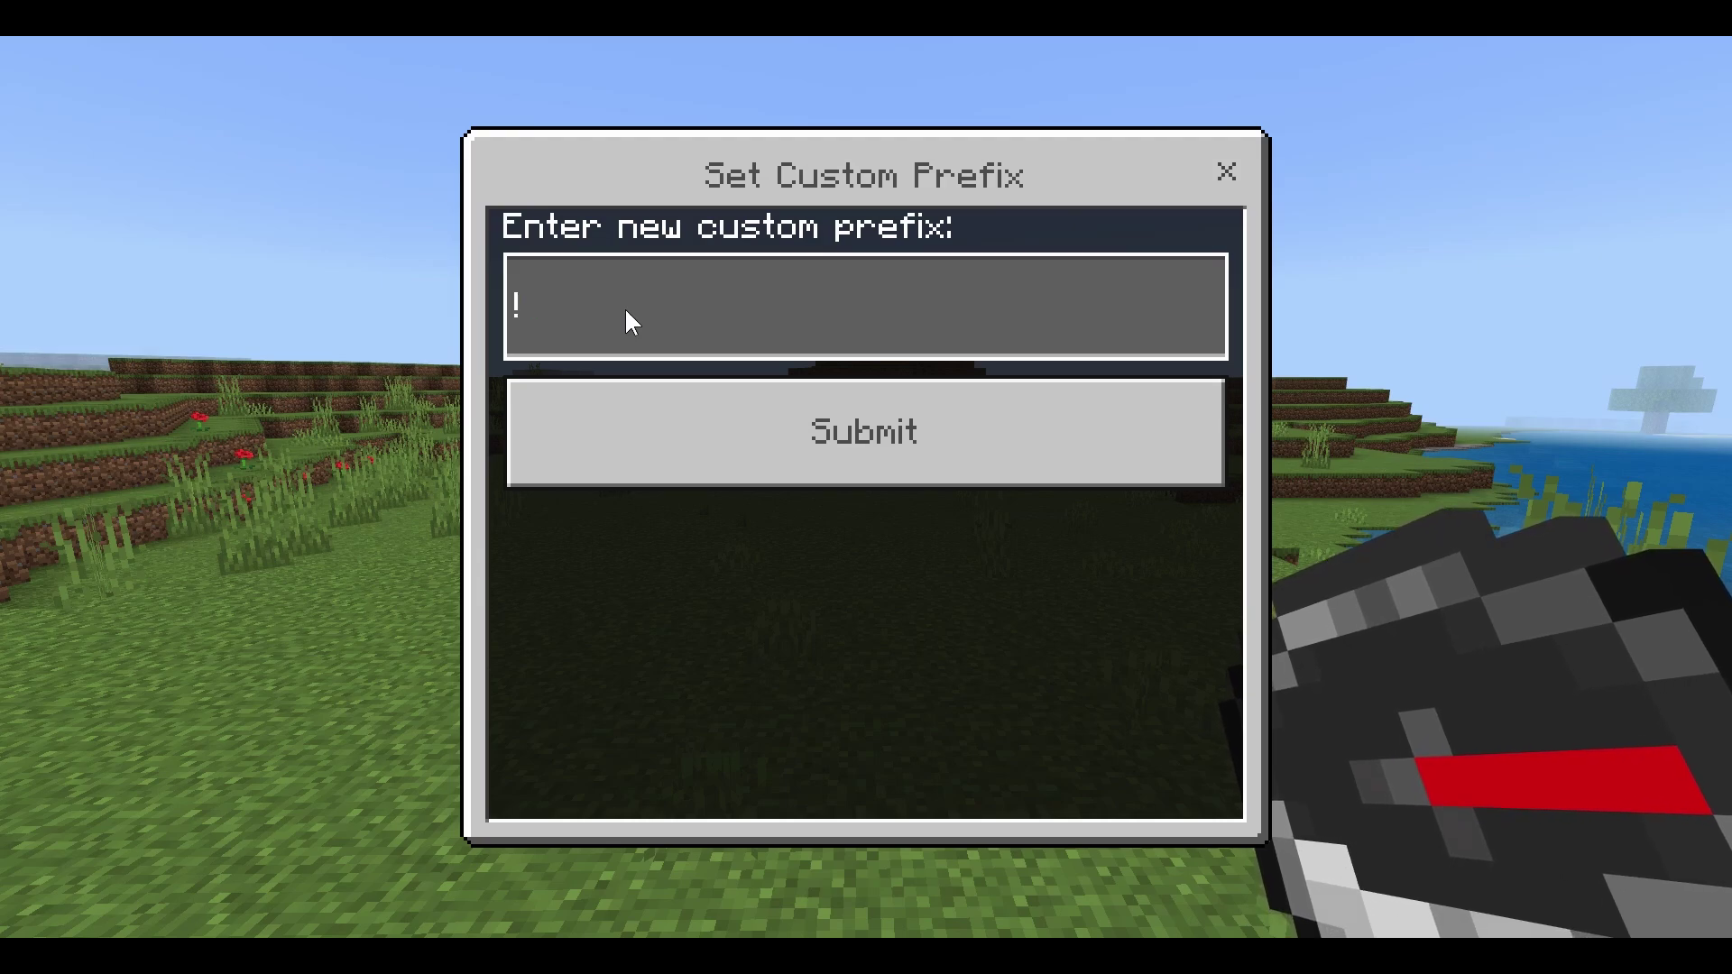
pyautogui.click(804, 456)
pyautogui.press('Escape')
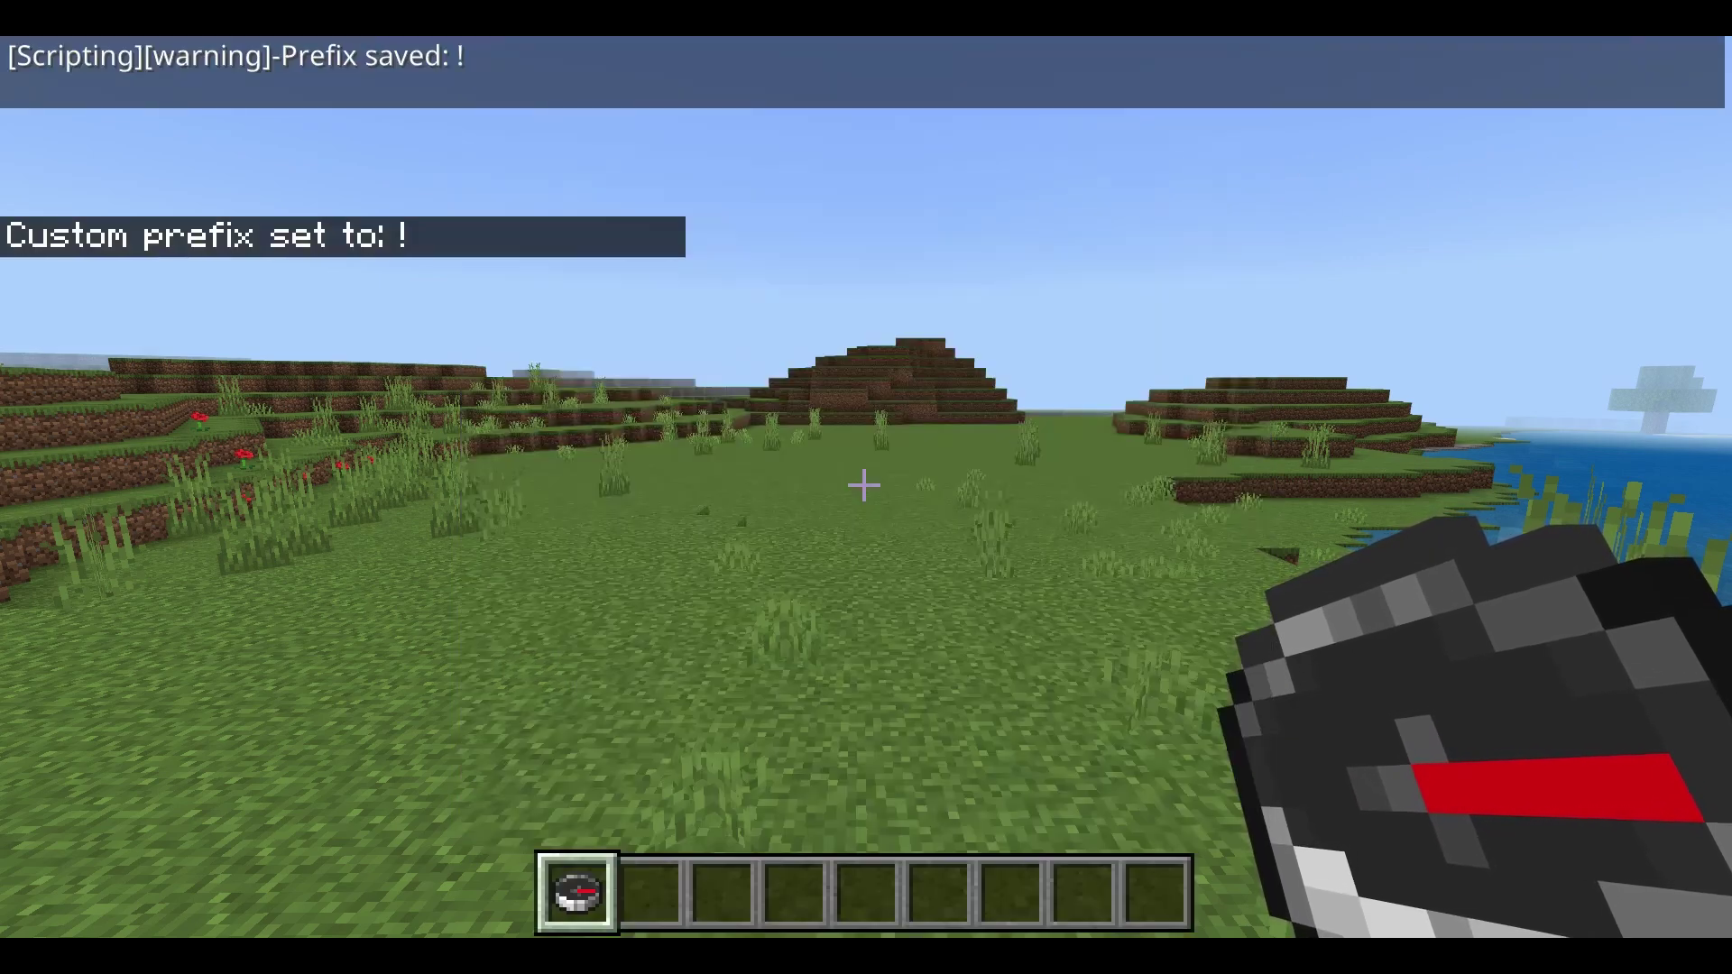
pyautogui.press('Escape')
pyautogui.press('Escape')
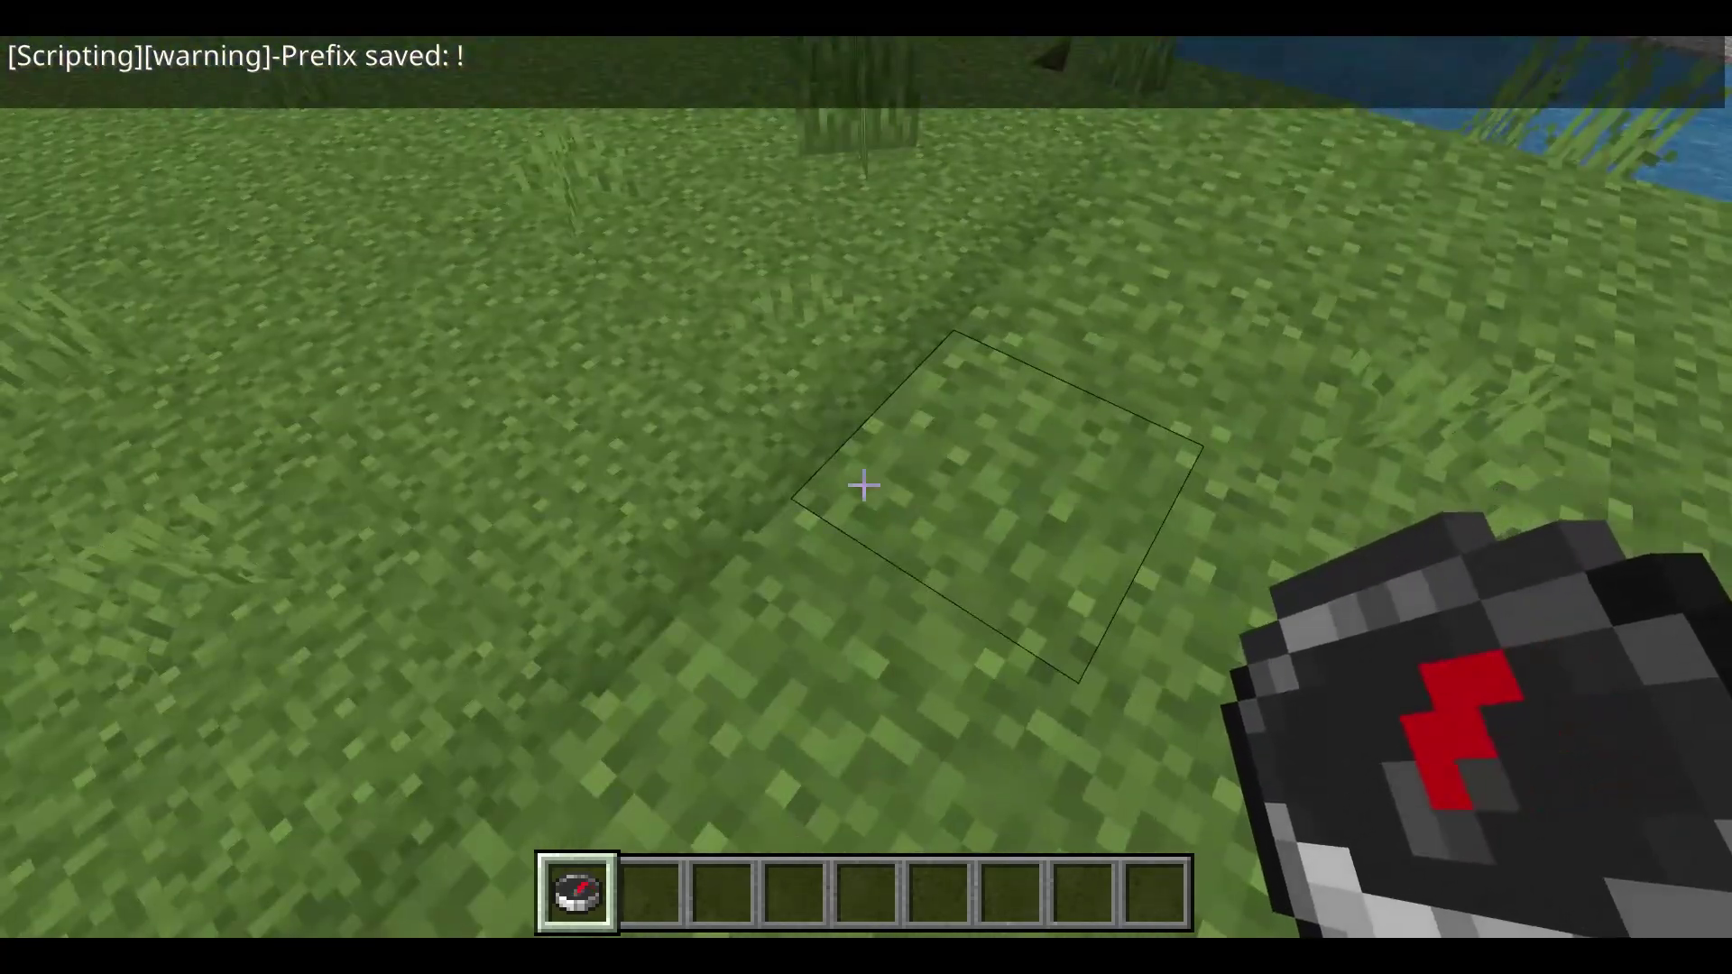
# - Run ?help and !help in chat to confirm the new ! prefix
pyautogui.press('t')
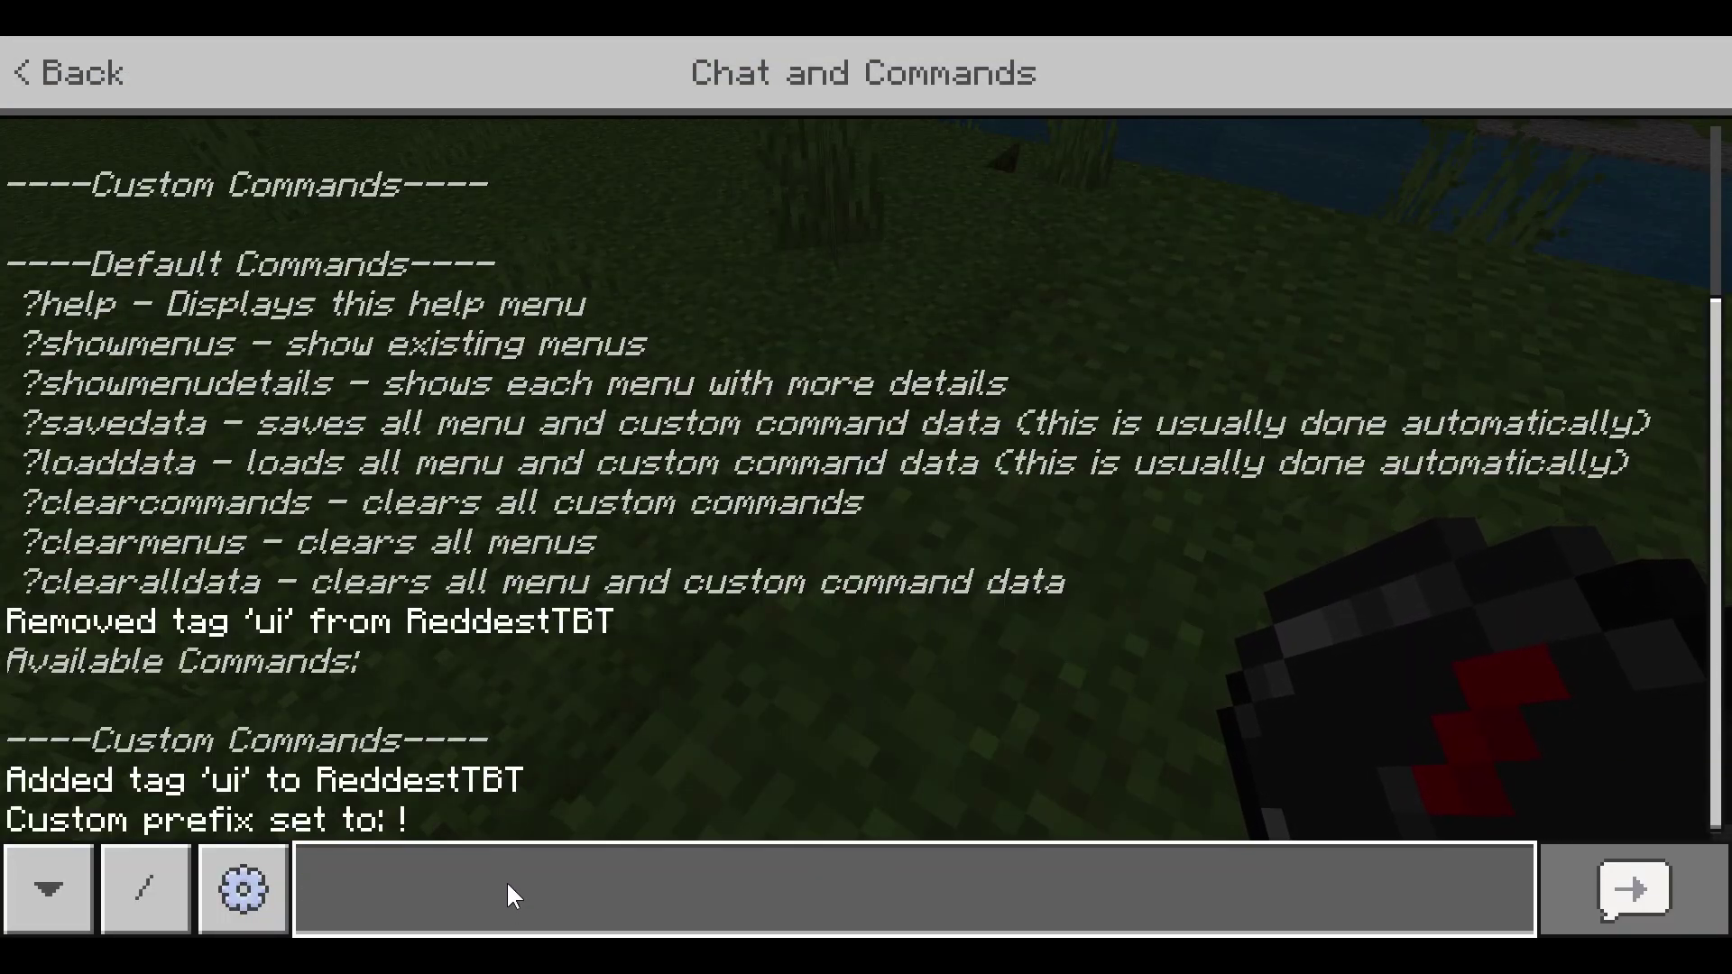
pyautogui.write('?help')
pyautogui.press('Return')
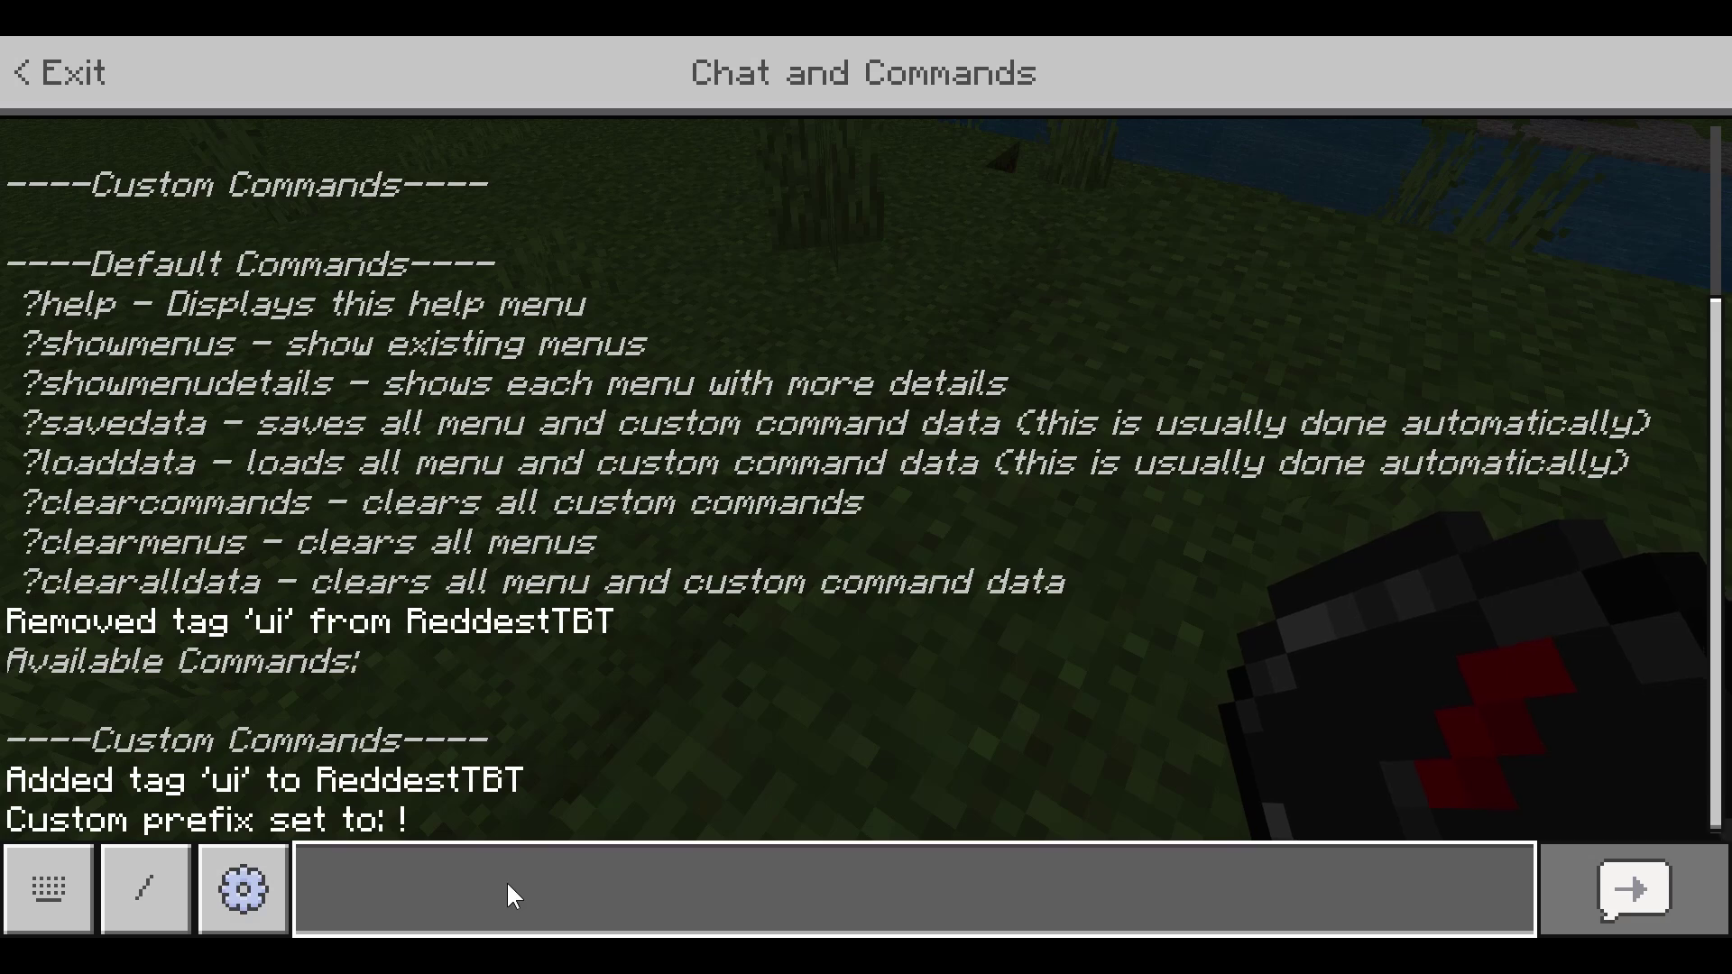
pyautogui.click(506, 880)
pyautogui.write('!help')
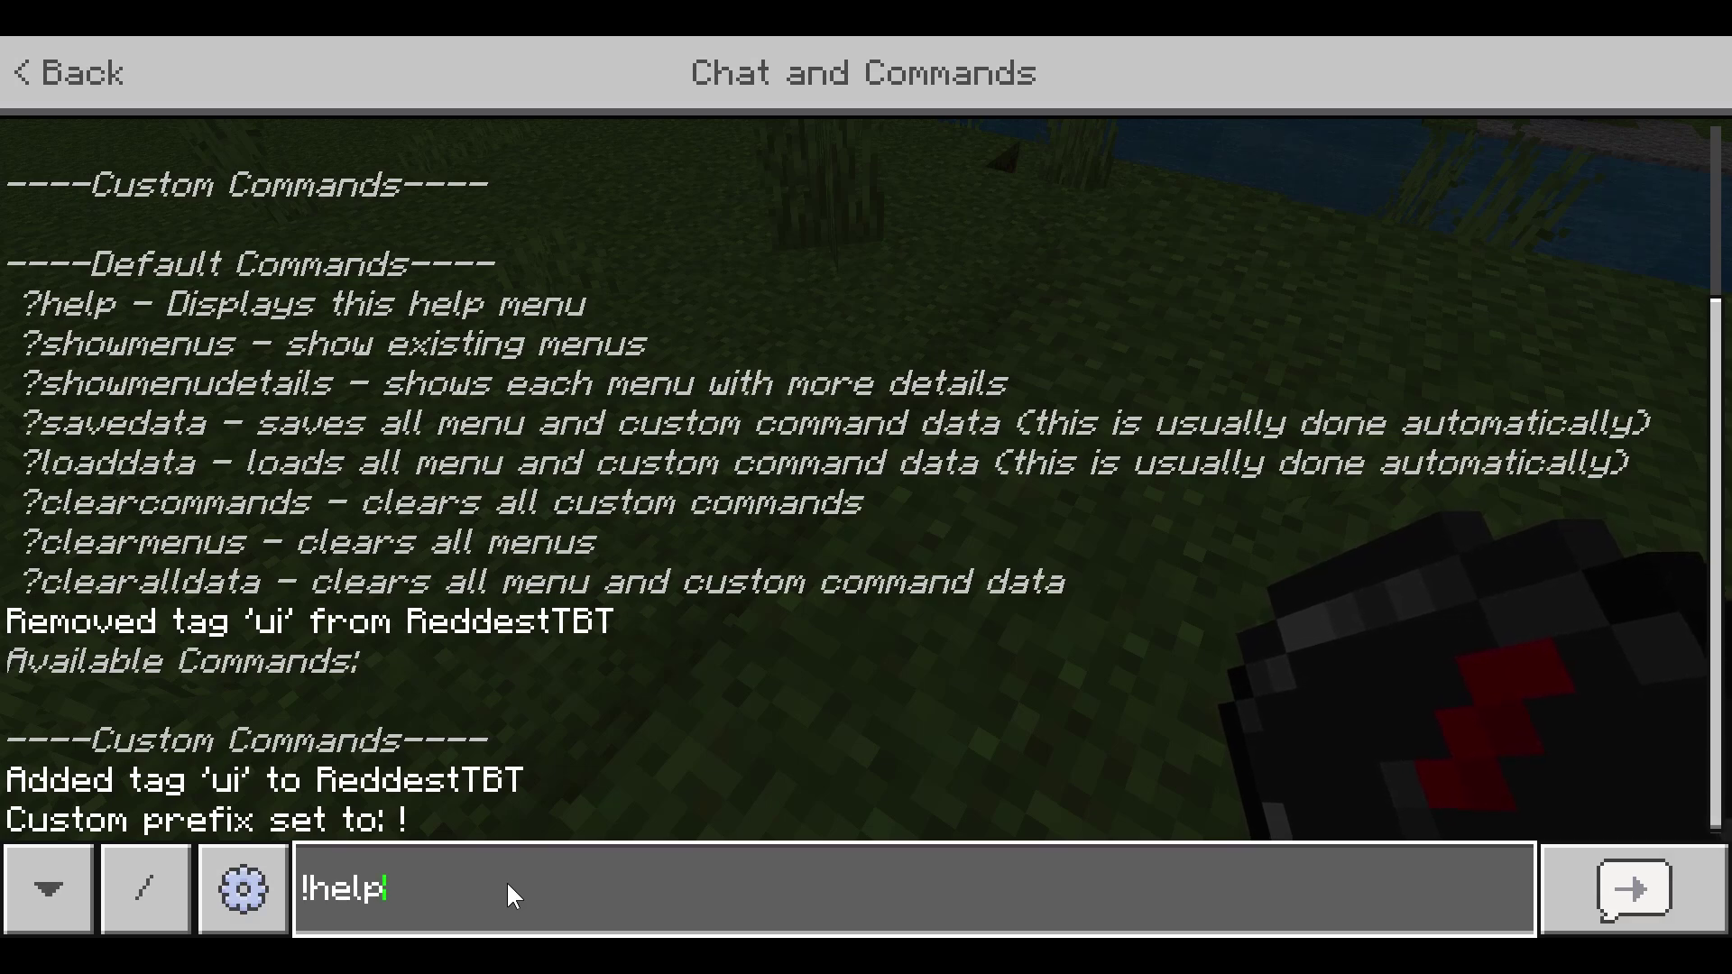
pyautogui.press('Return')
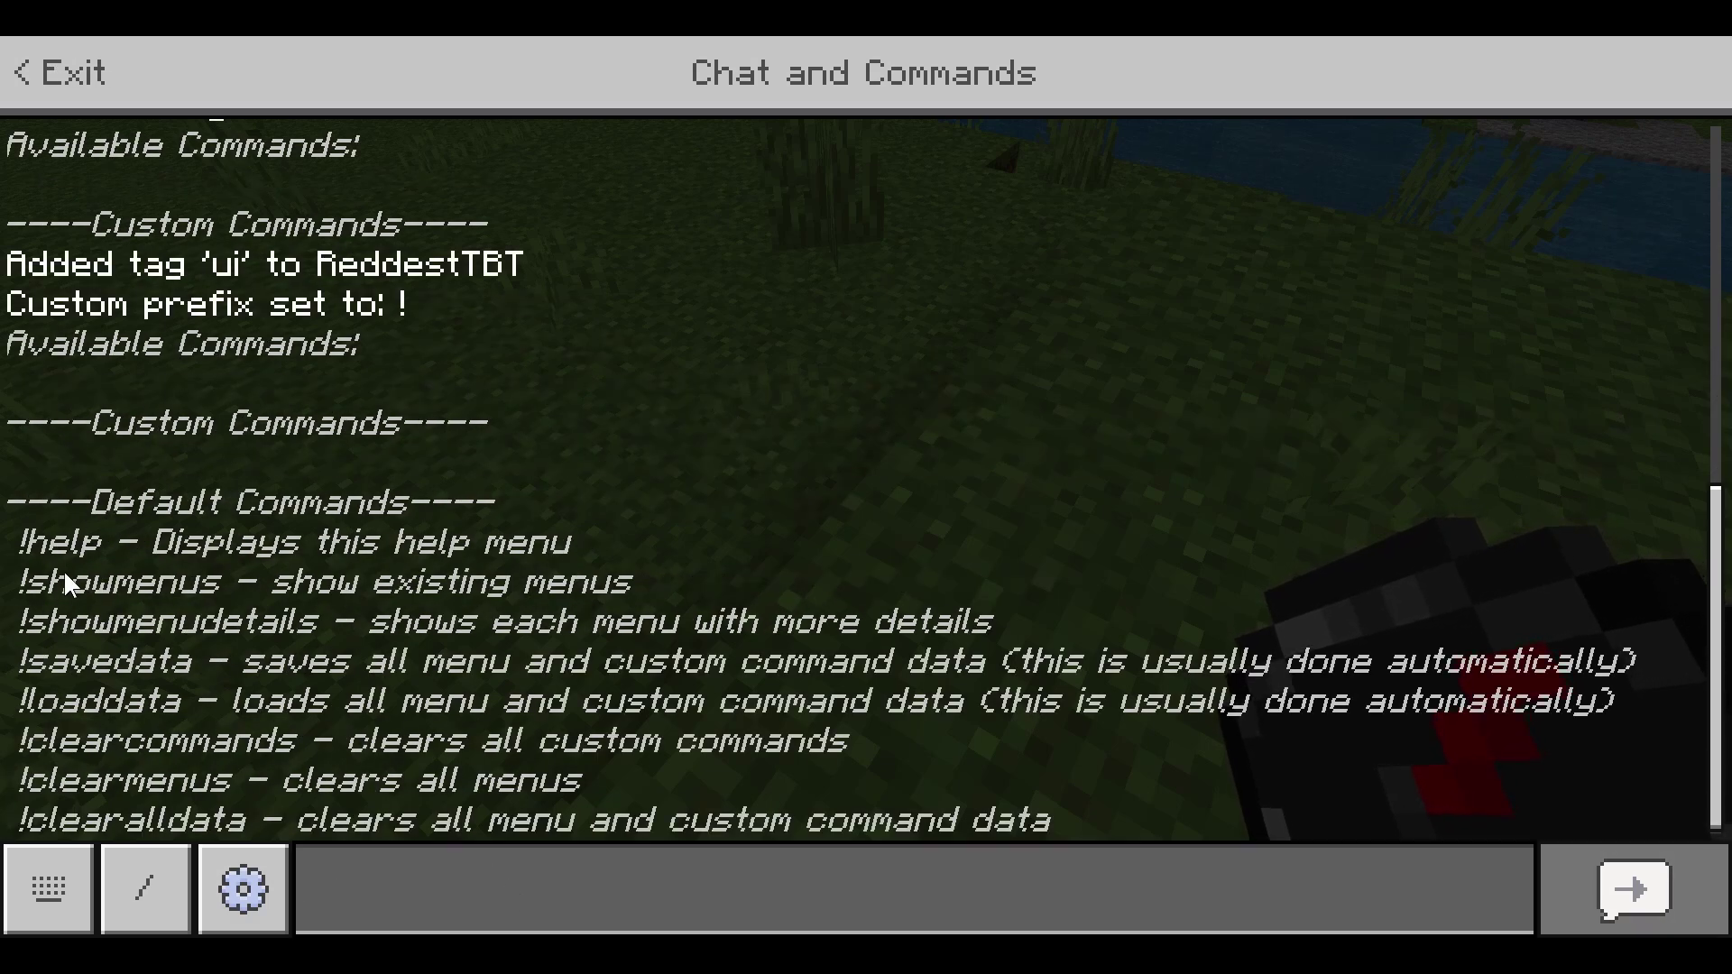
pyautogui.scroll(5, 193, 611)
pyautogui.scroll(-5, 588, 367)
# - Open UI Builder with the compass and start a new custom command
pyautogui.click(52, 90)
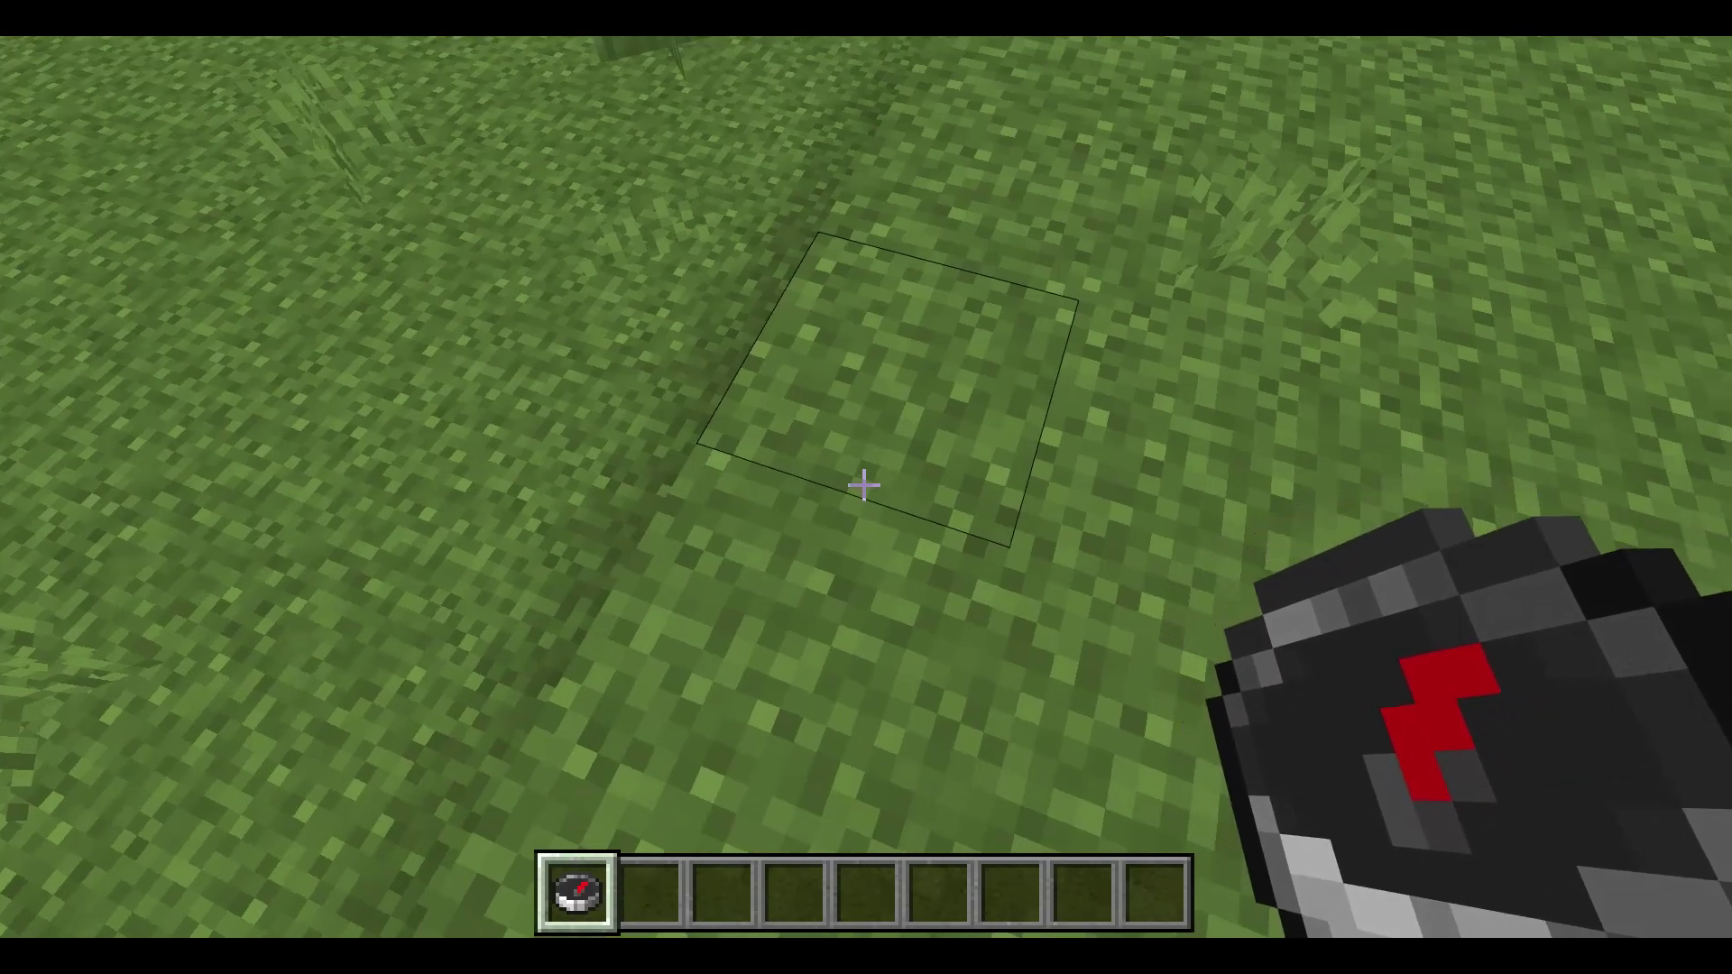
pyautogui.scroll(-1, 866, 487)
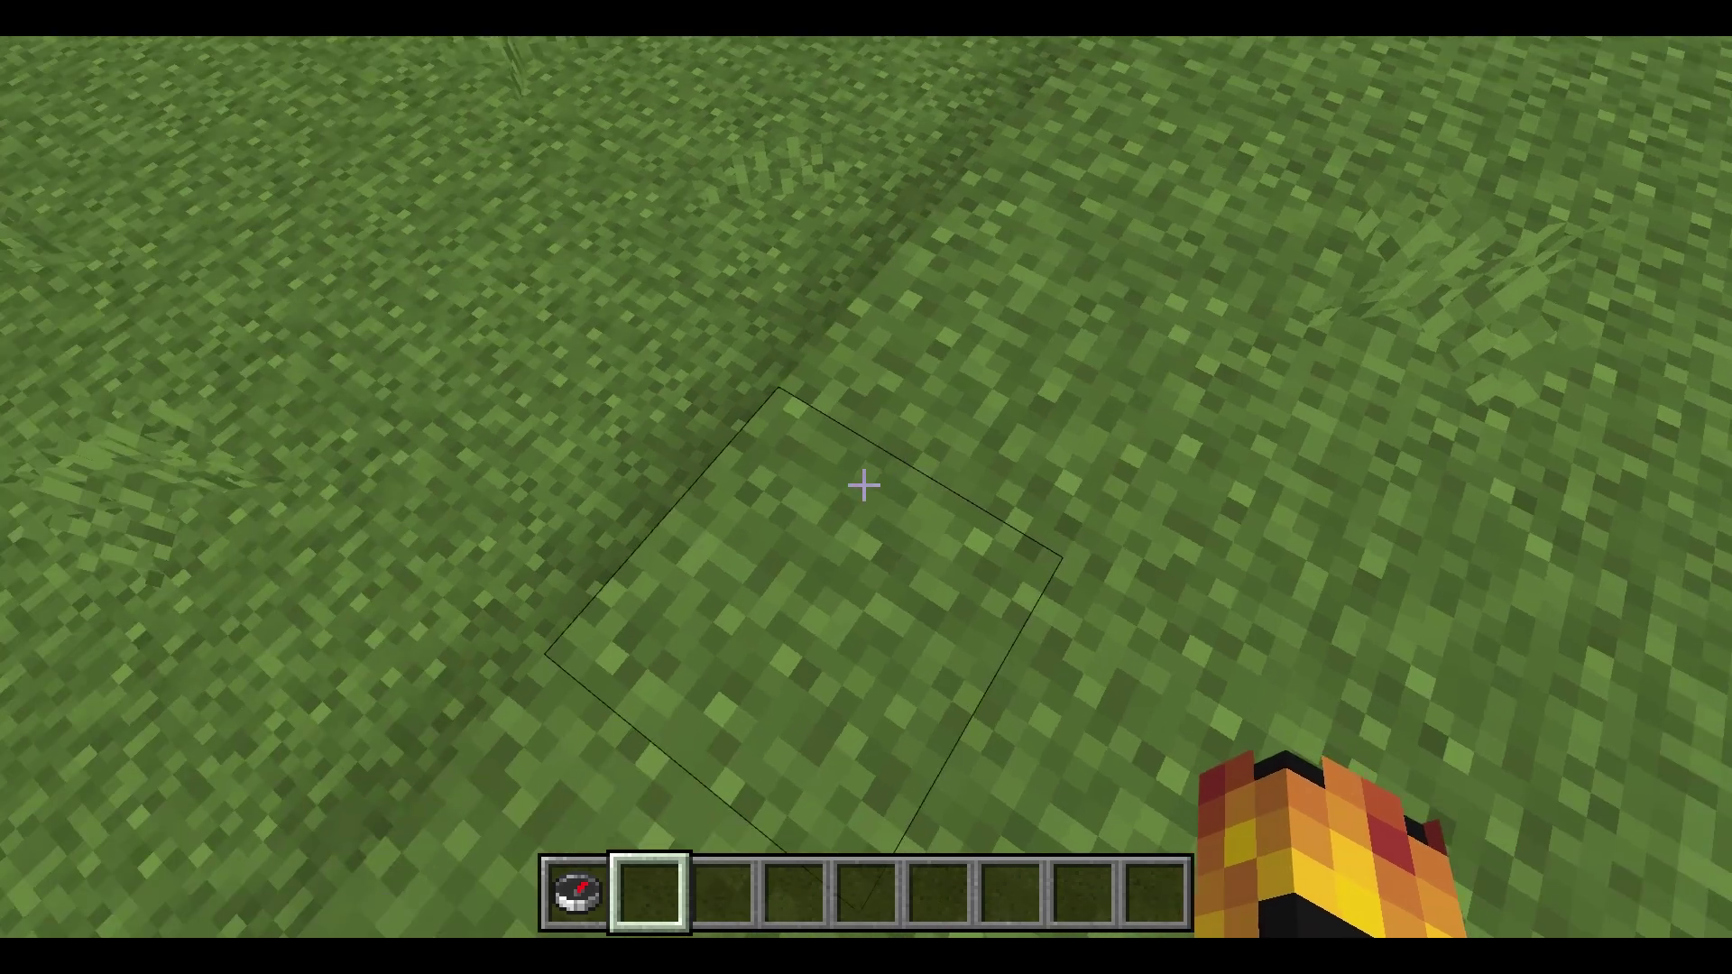
pyautogui.scroll(1, 866, 487)
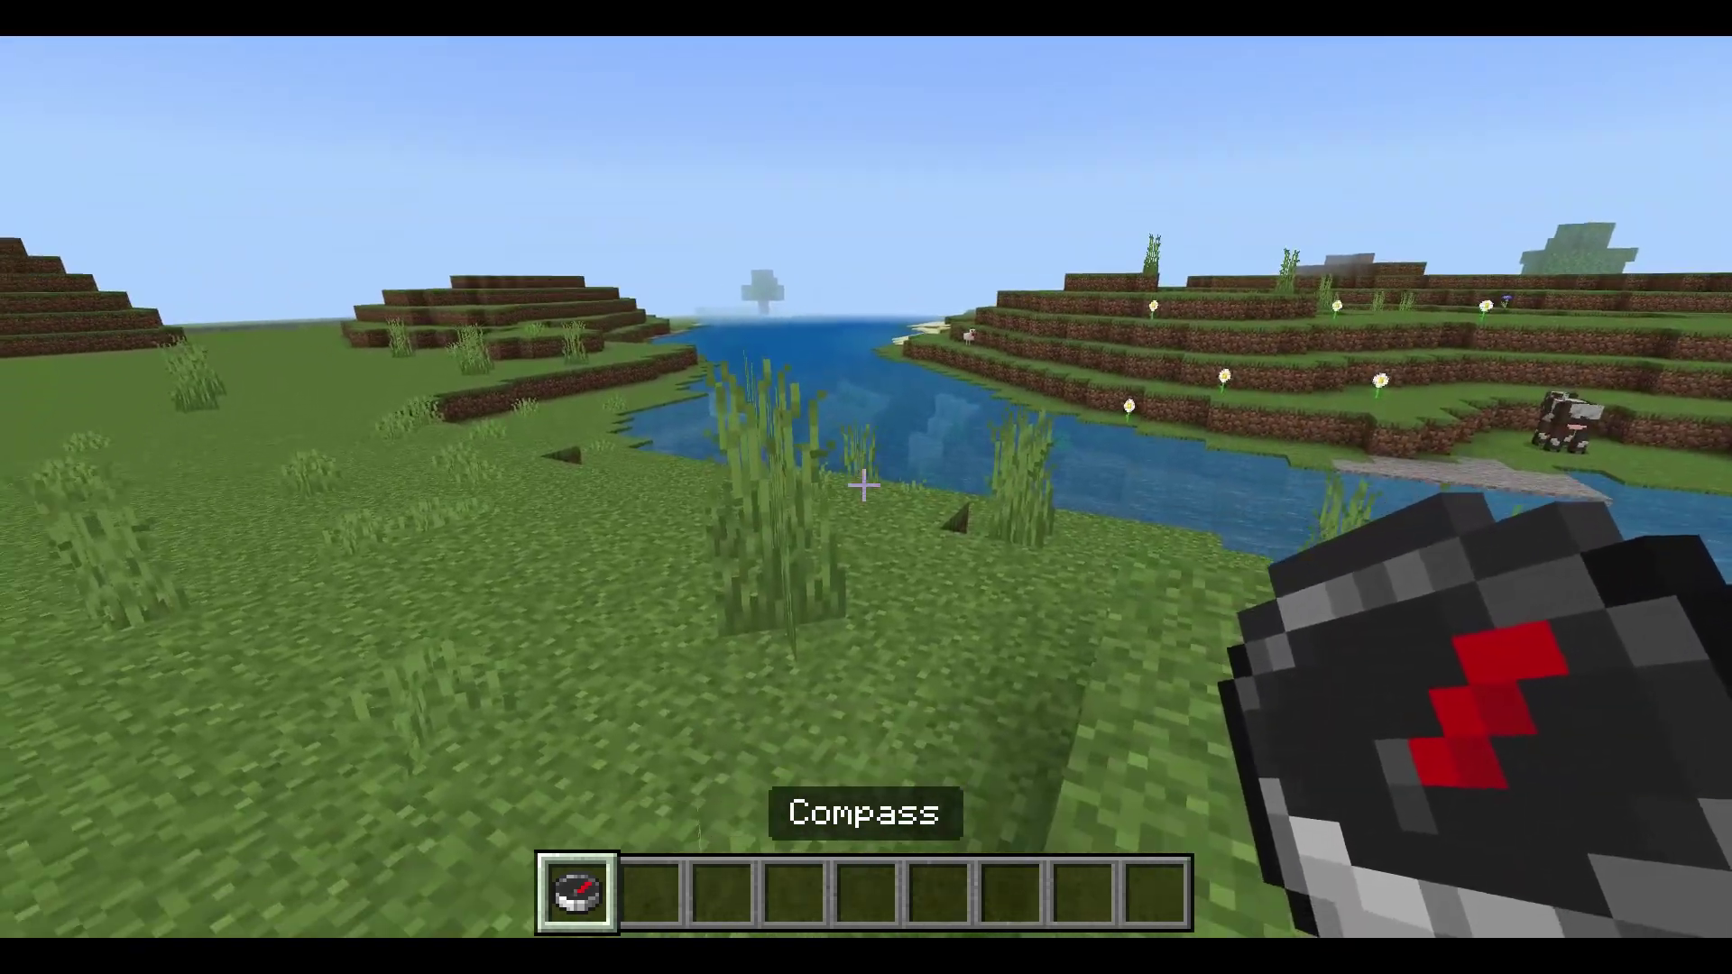
pyautogui.rightClick(863, 485)
pyautogui.scroll(-1, 734, 397)
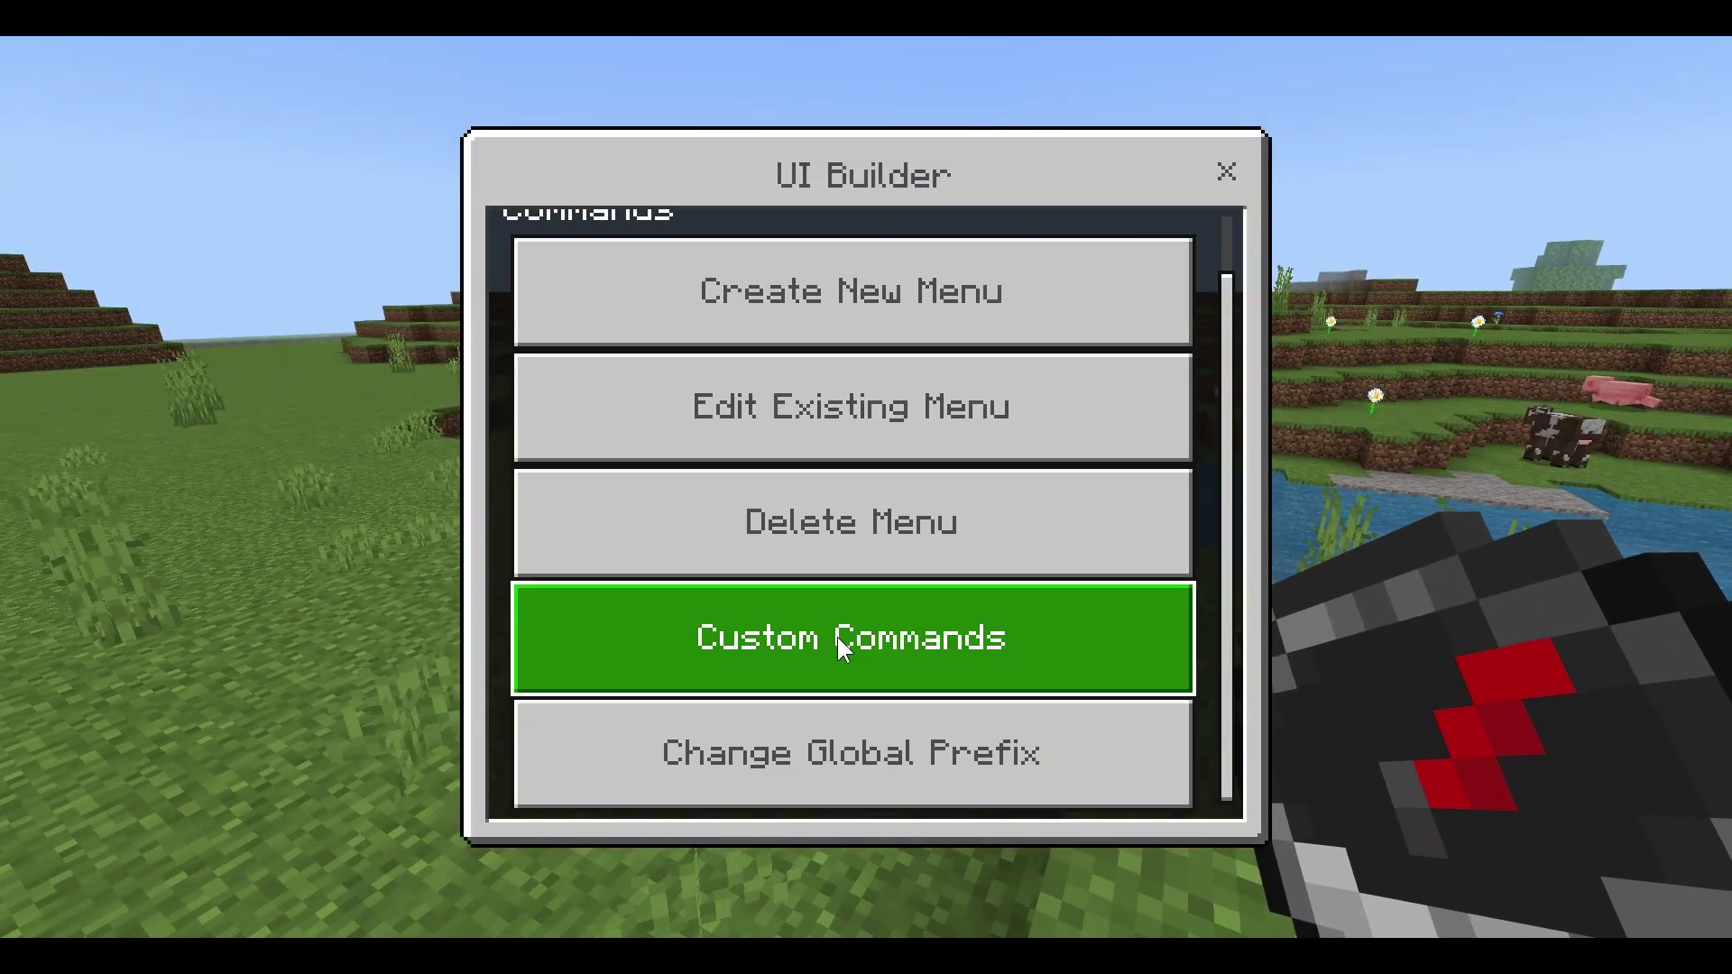
pyautogui.click(837, 637)
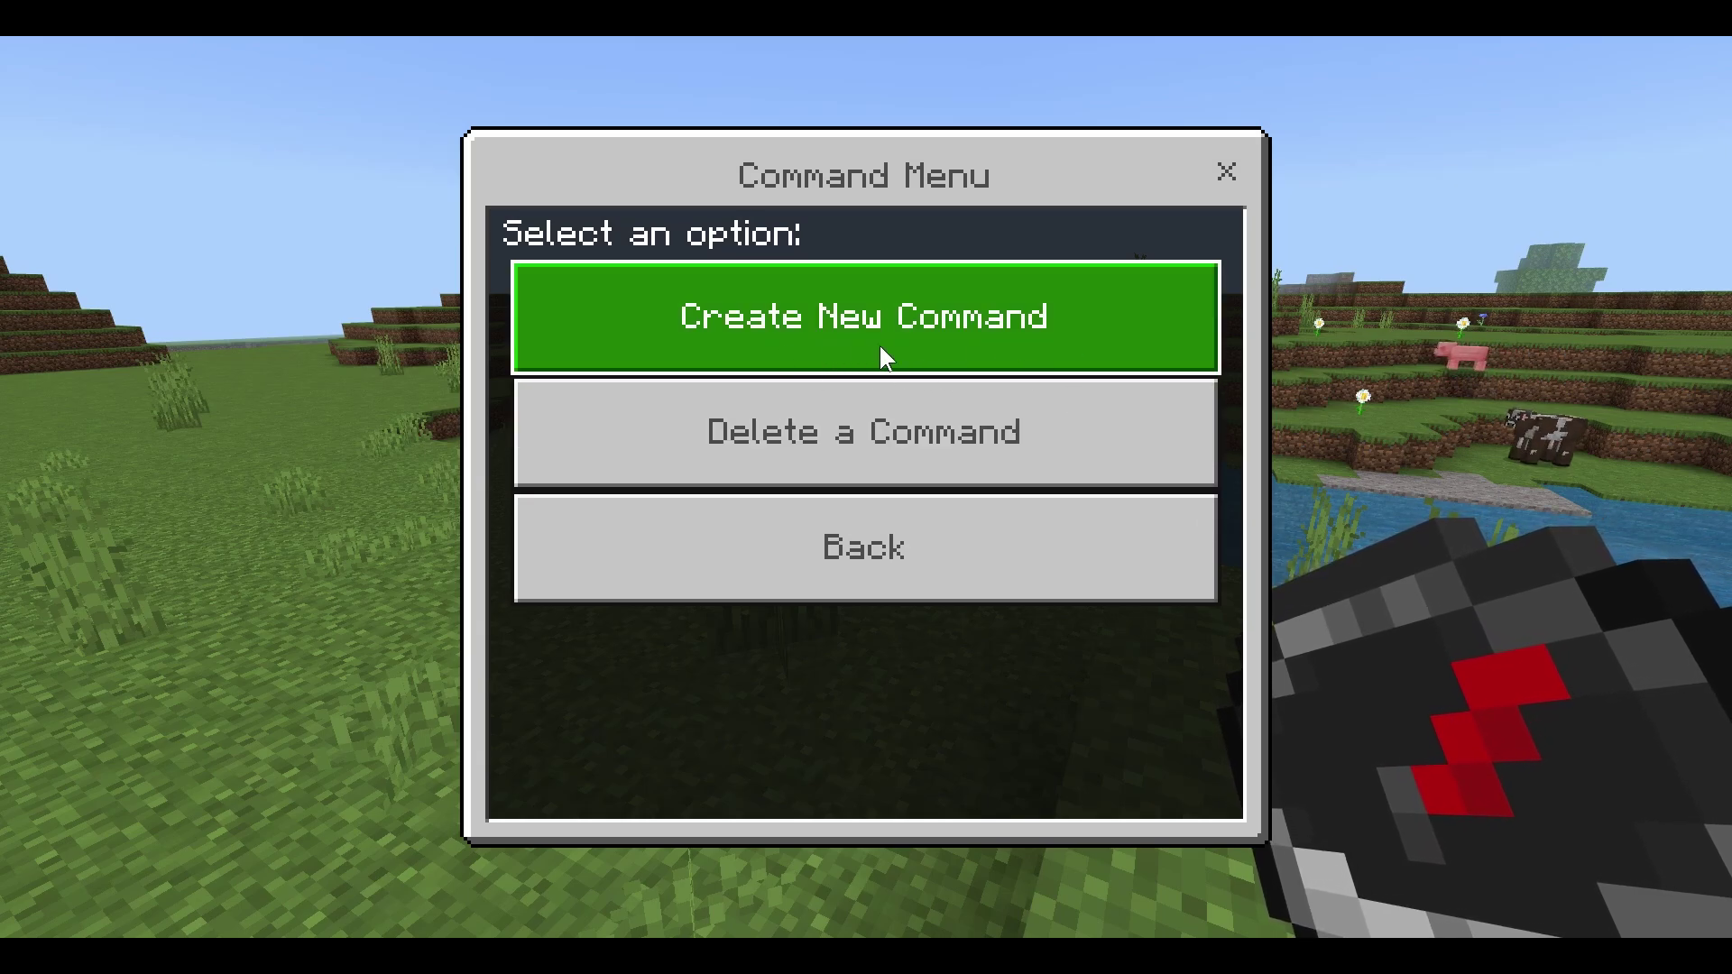
pyautogui.click(879, 344)
# - Set the command word to tphome and the function to tp 100 70 100, then submit
pyautogui.click(788, 334)
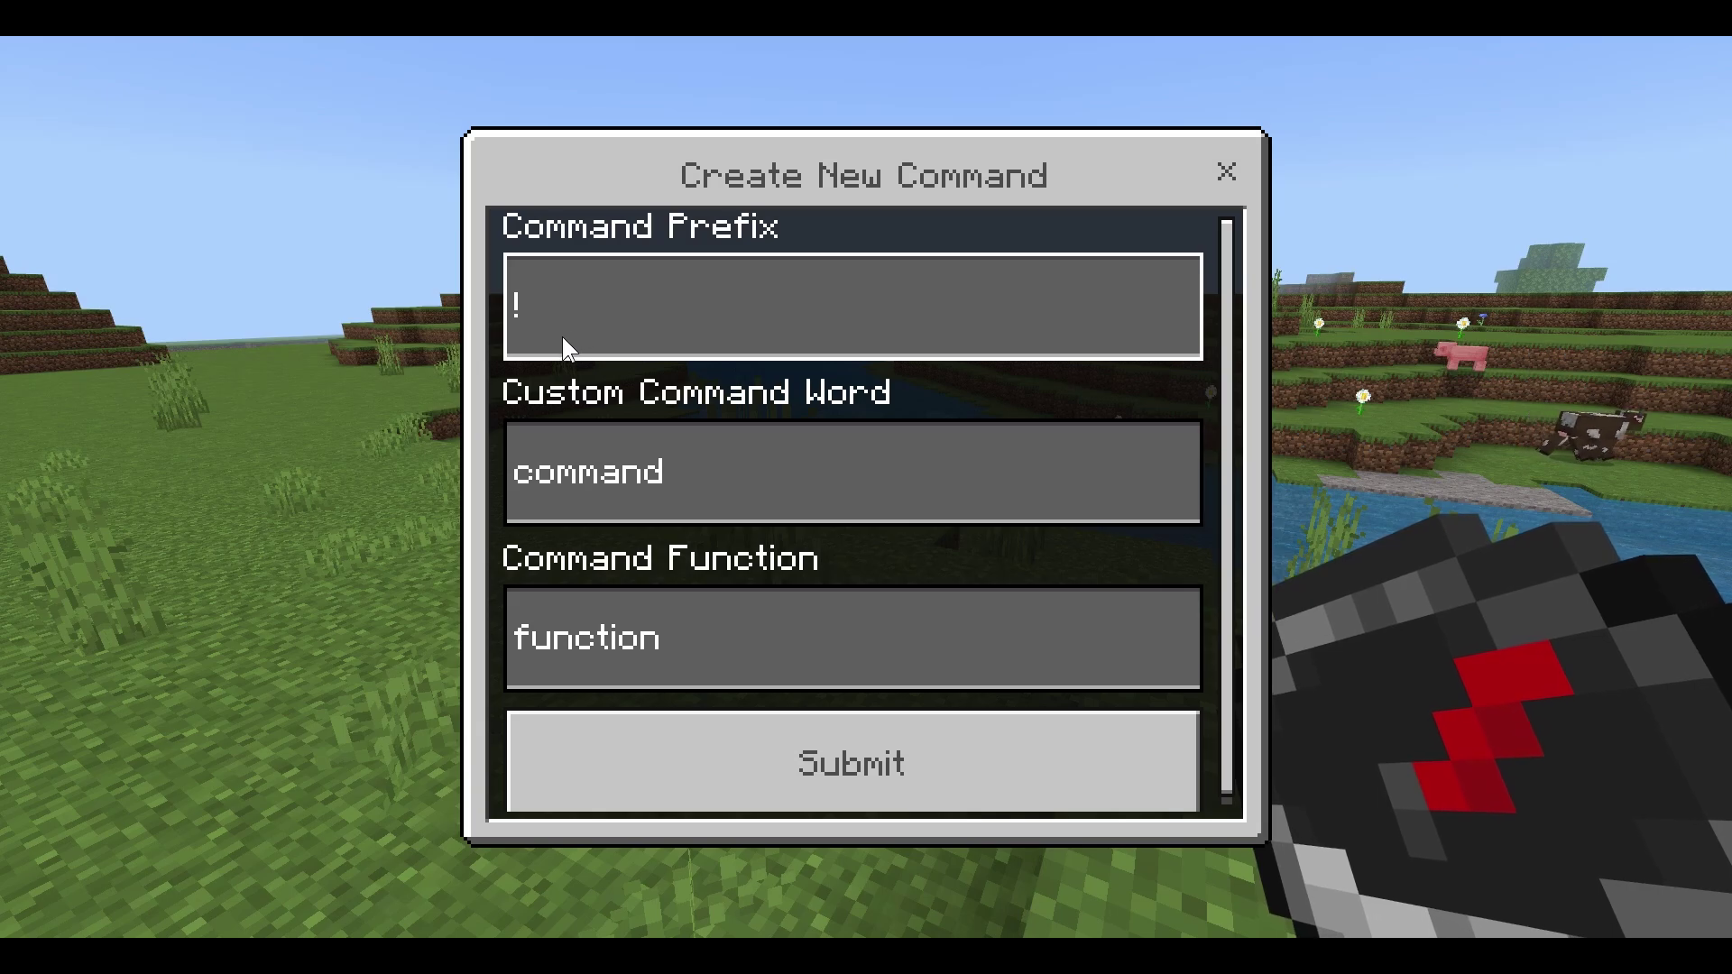
pyautogui.click(765, 485)
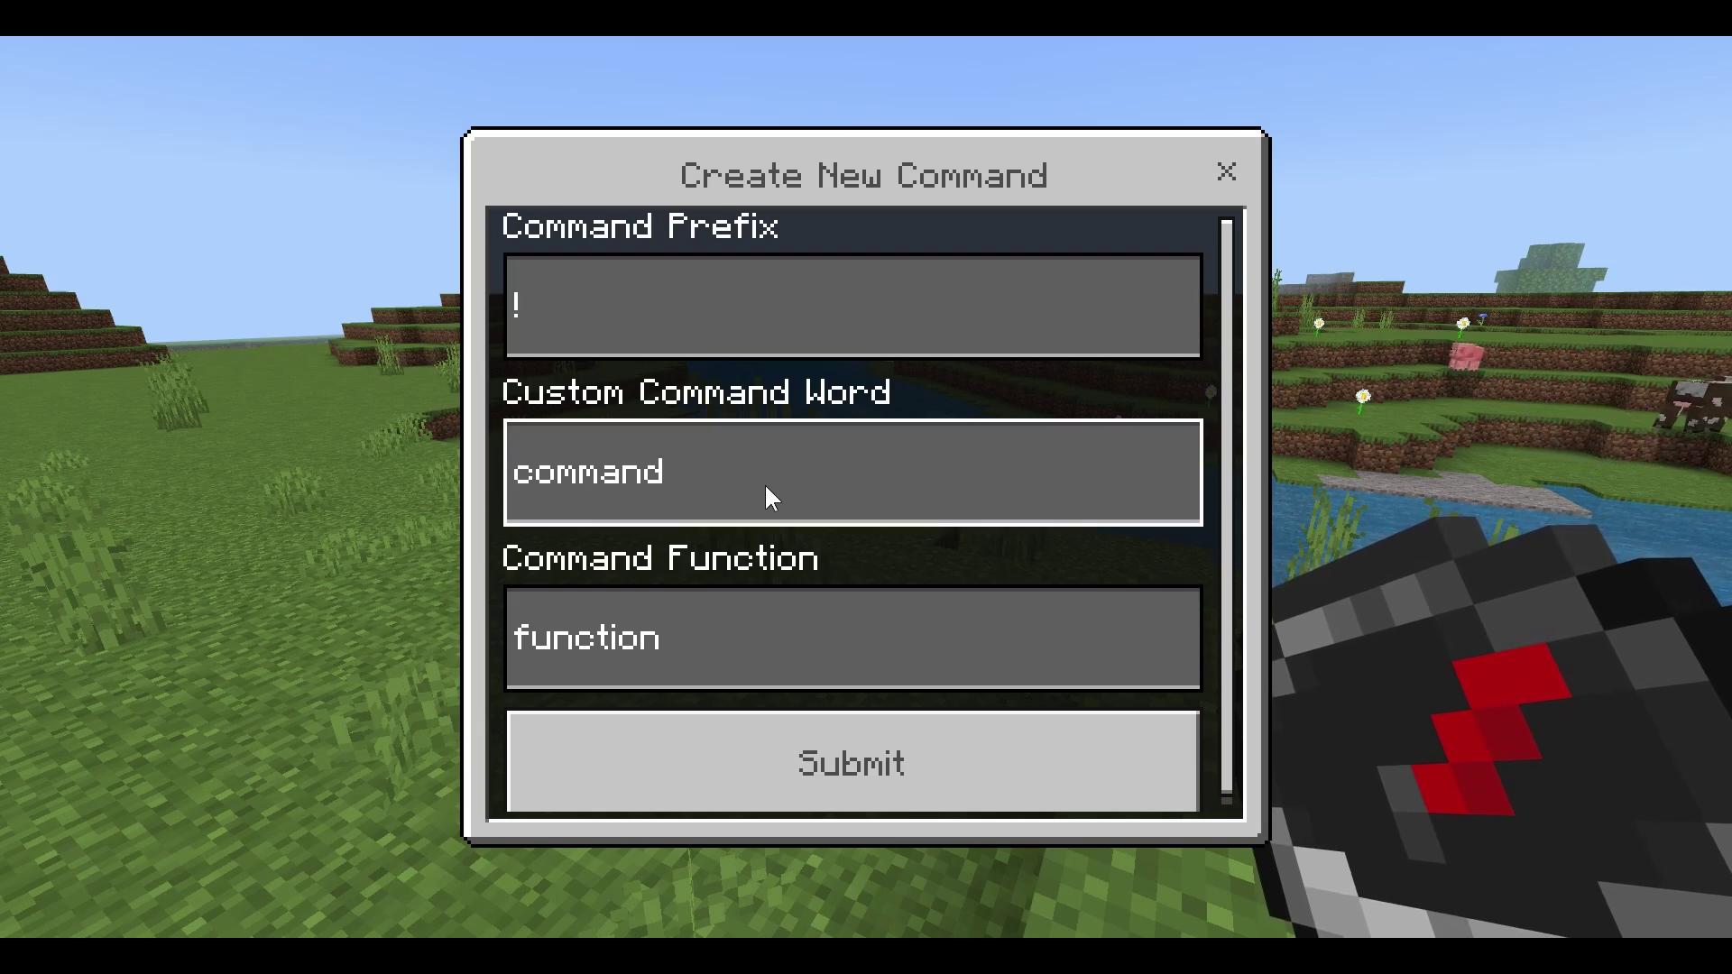
pyautogui.press('BackSpace')
pyautogui.press('BackSpace')
pyautogui.press('BackSpace')
pyautogui.press('BackSpace')
pyautogui.press('BackSpace')
pyautogui.press('BackSpace')
pyautogui.press('BackSpace')
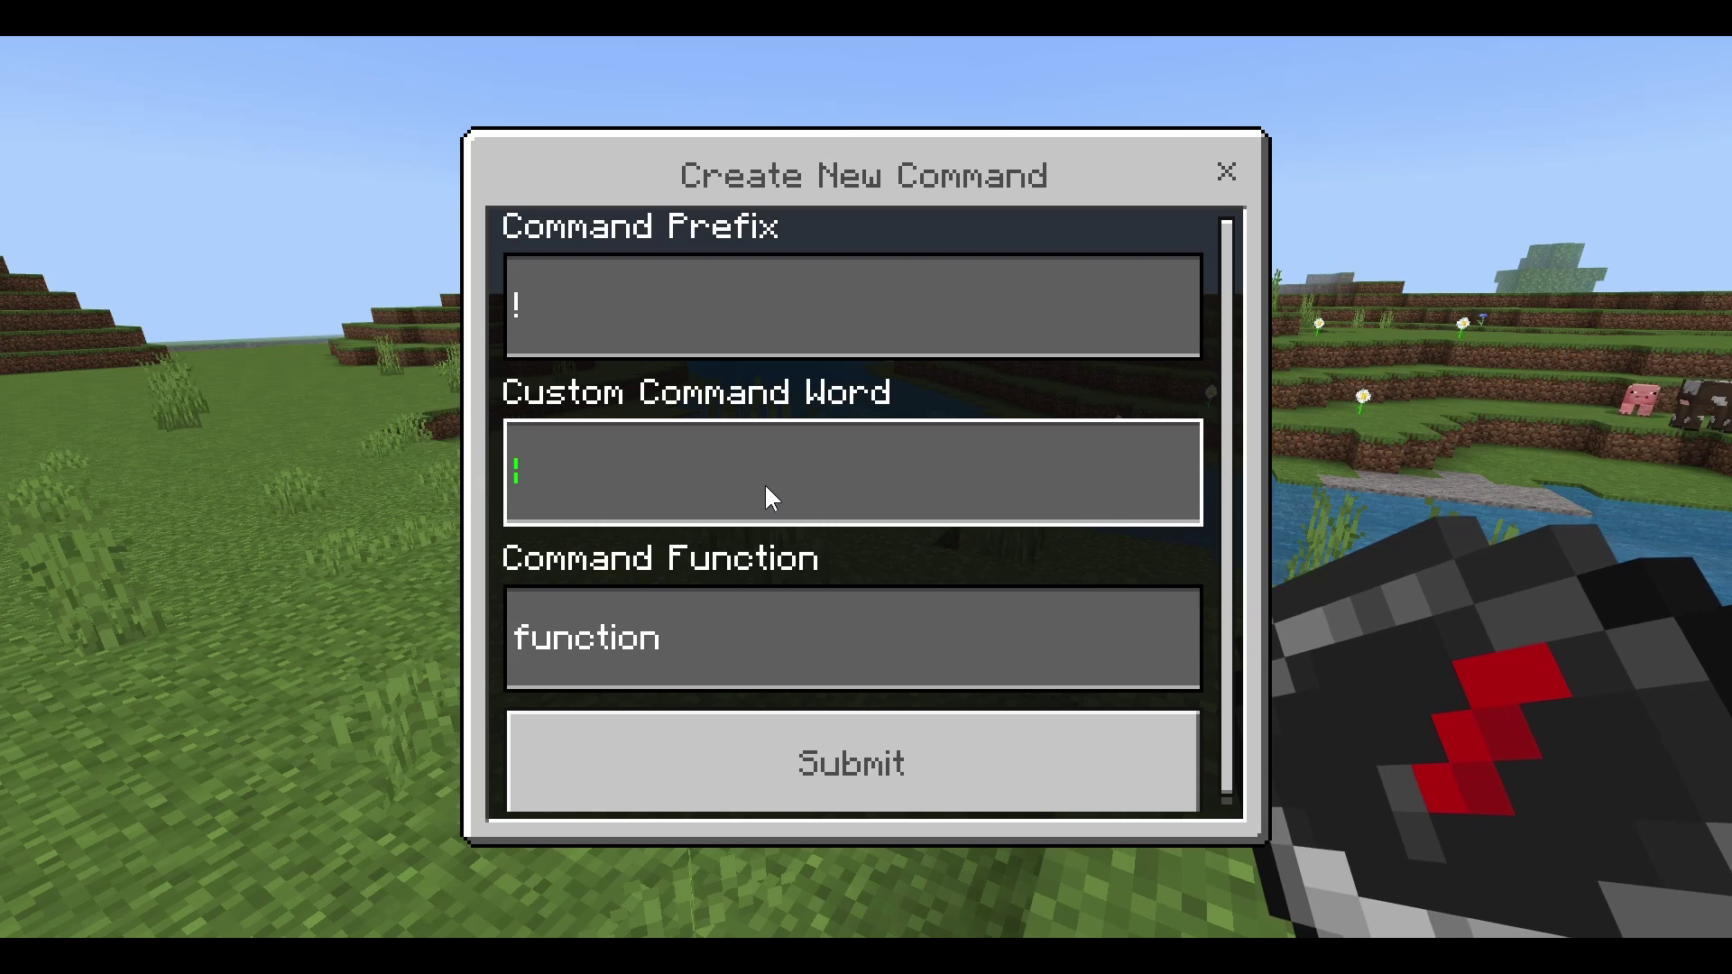
pyautogui.write('tphome')
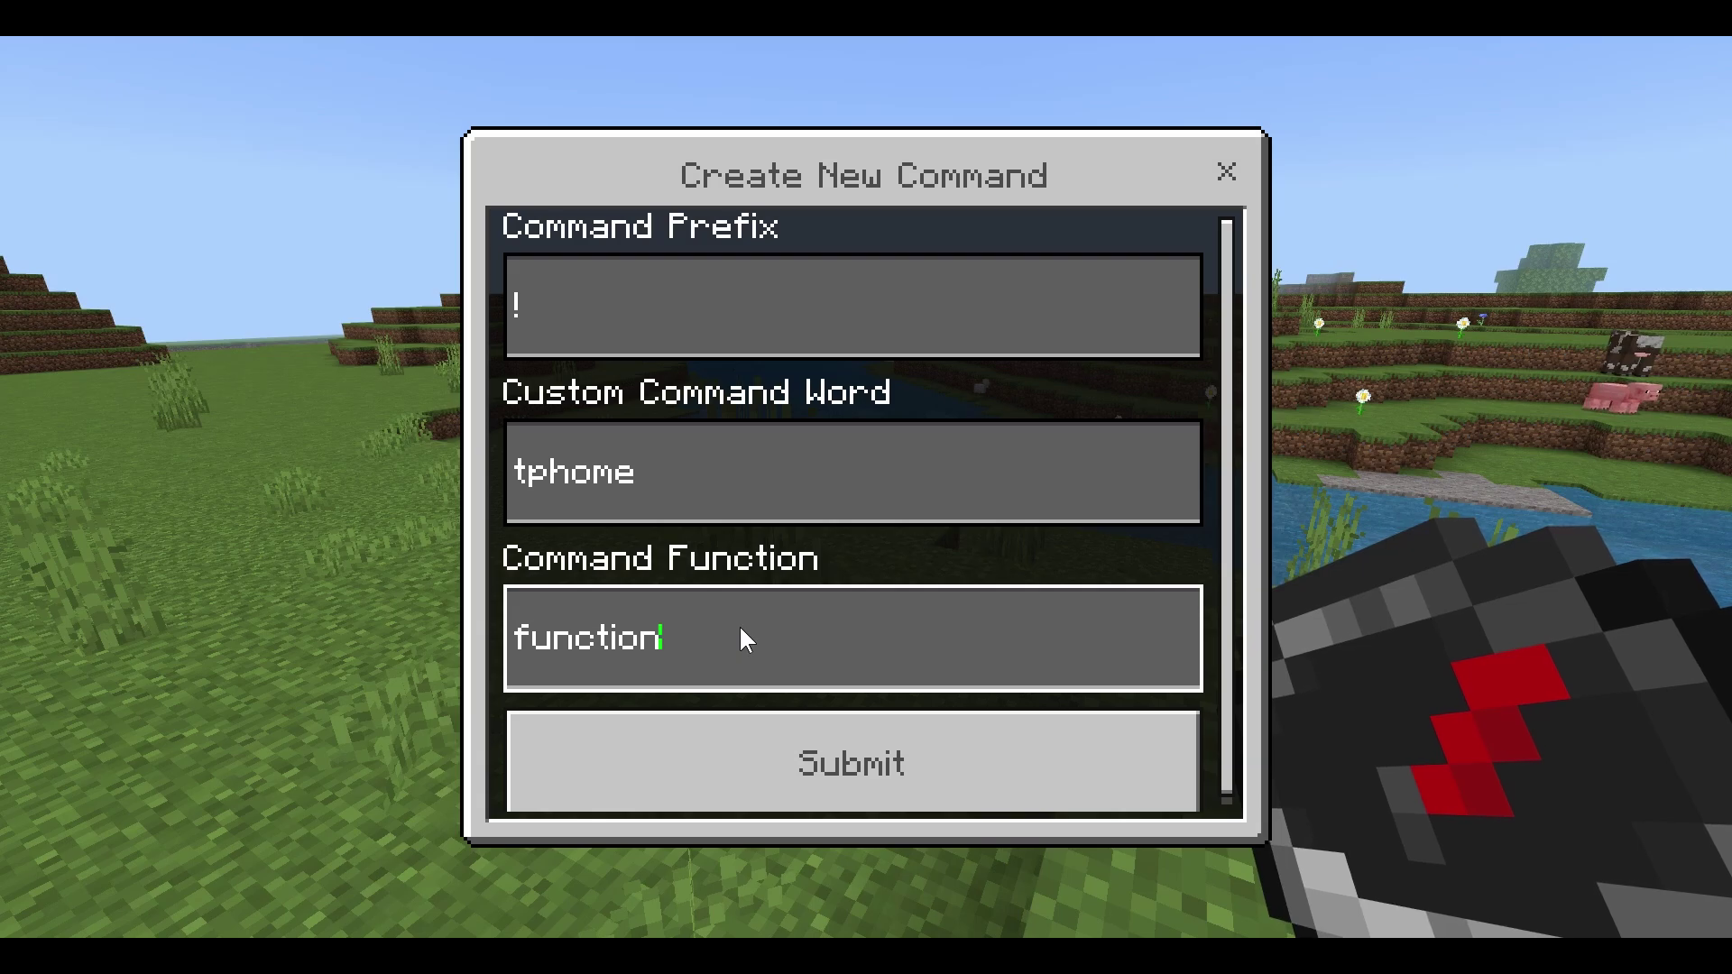
pyautogui.press('BackSpace')
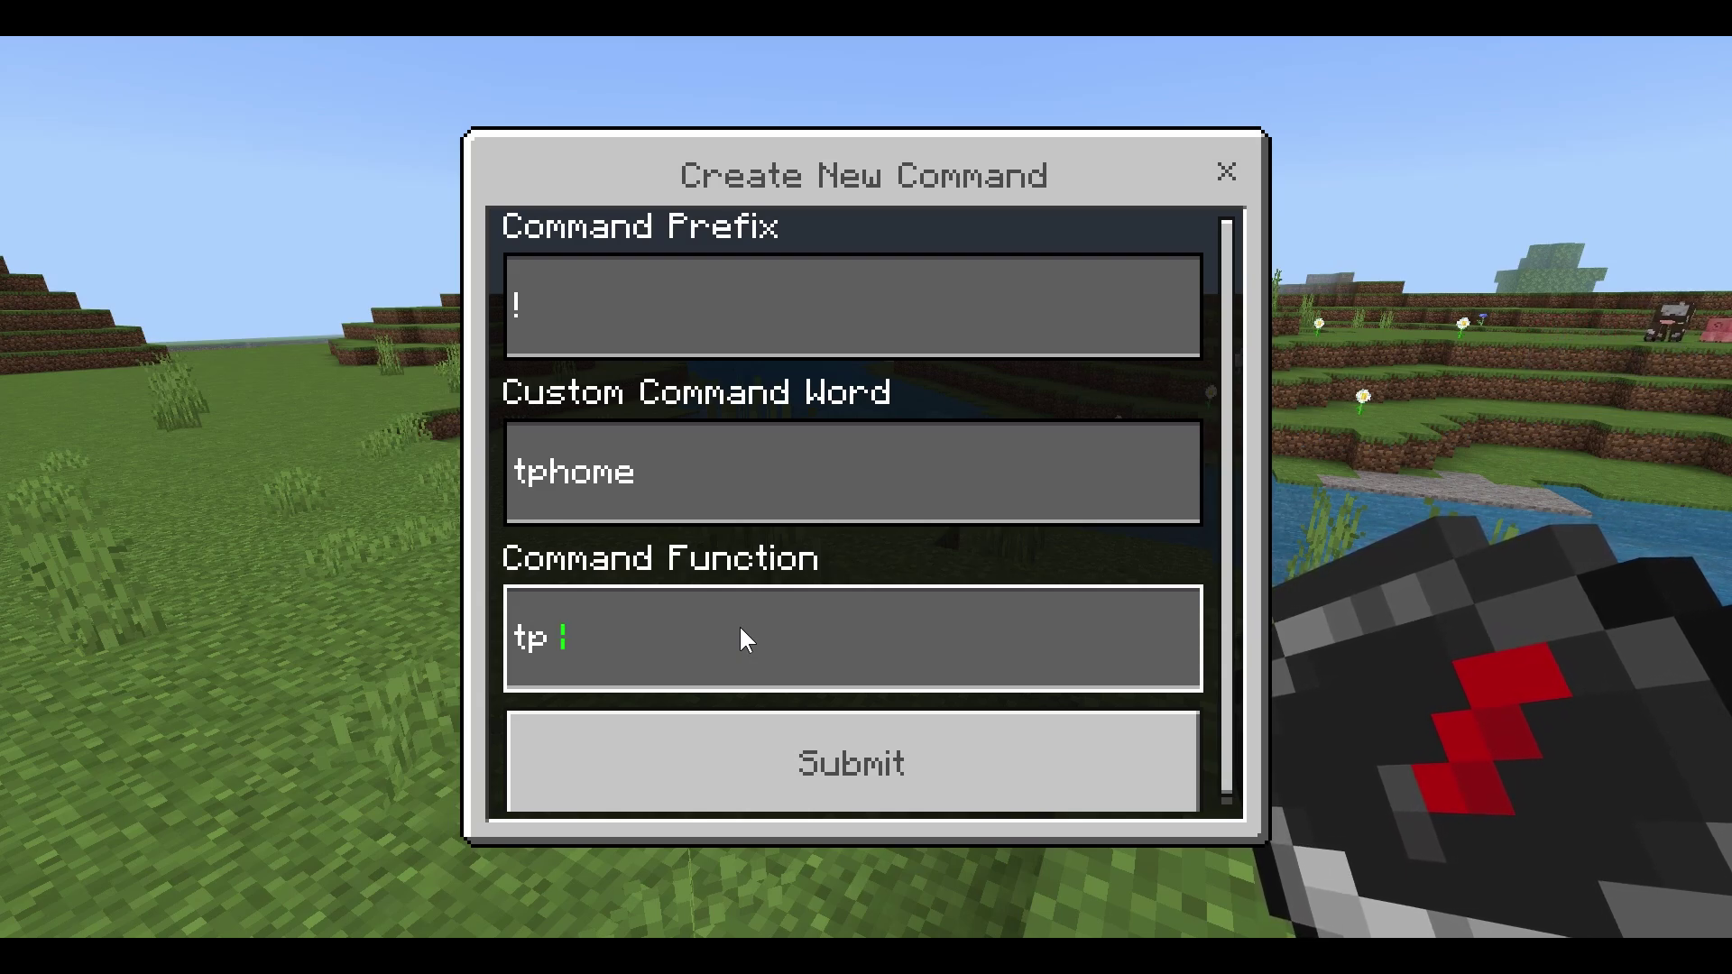
pyautogui.write('100 70 1')
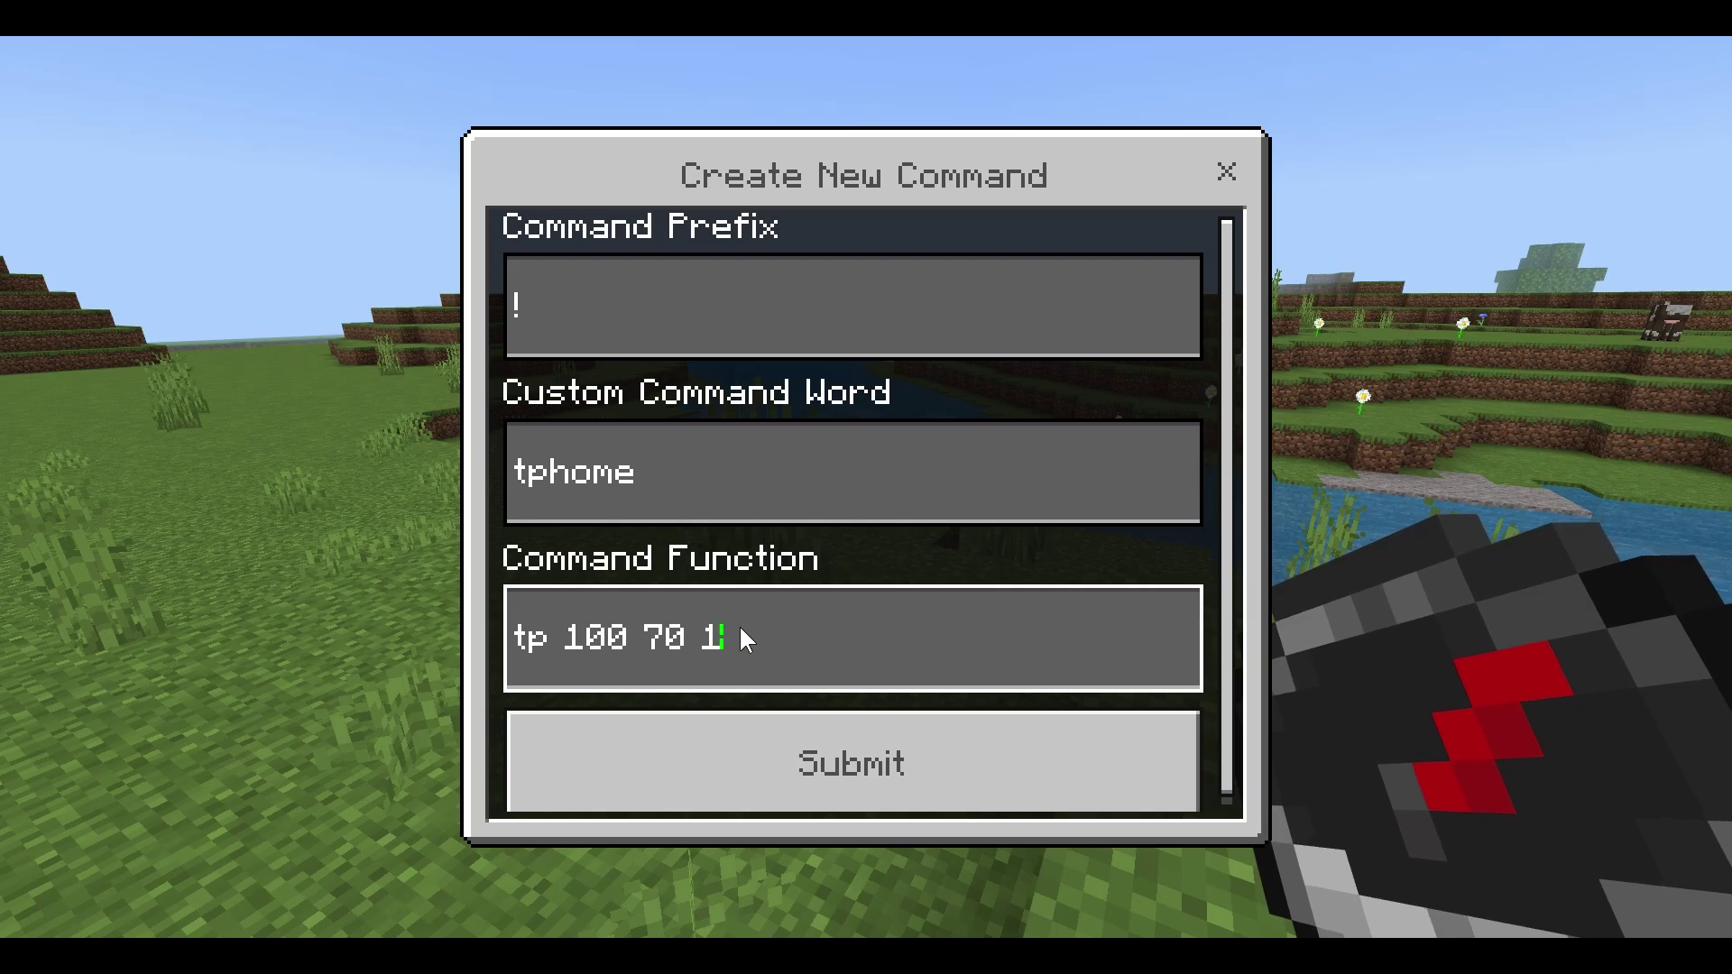
pyautogui.write('000')
pyautogui.press('BackSpace')
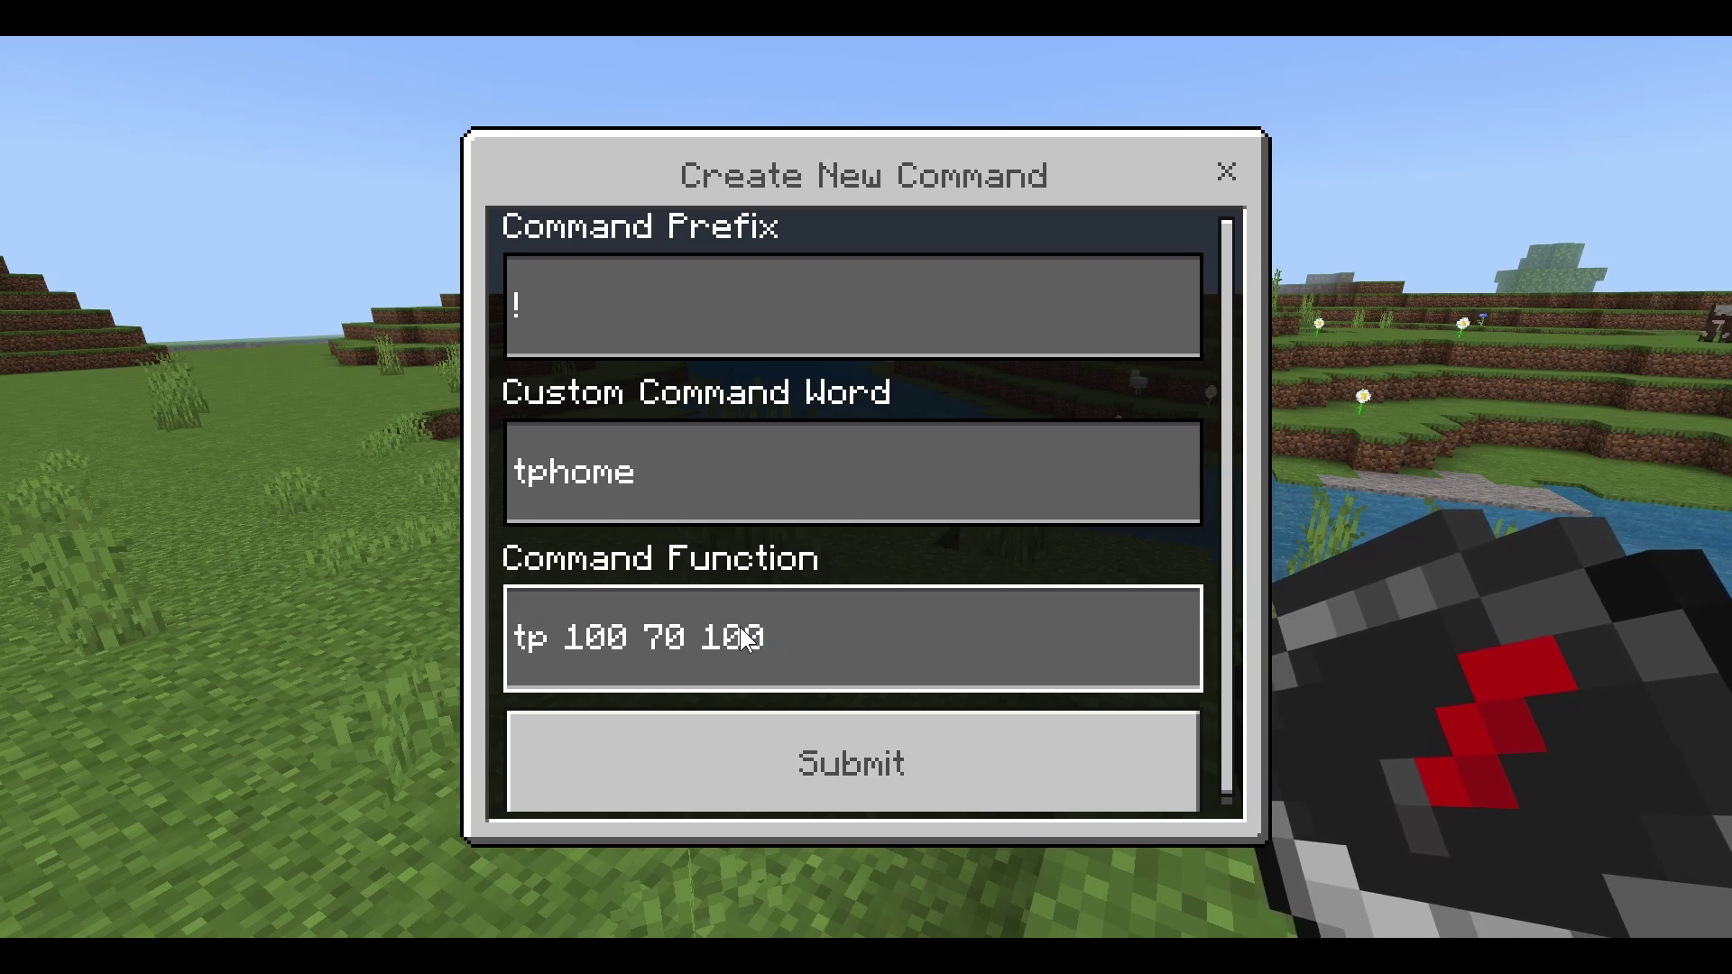
pyautogui.click(785, 765)
# - Close the command menu and run !help to see tphome under Custom Commands
pyautogui.click(1226, 172)
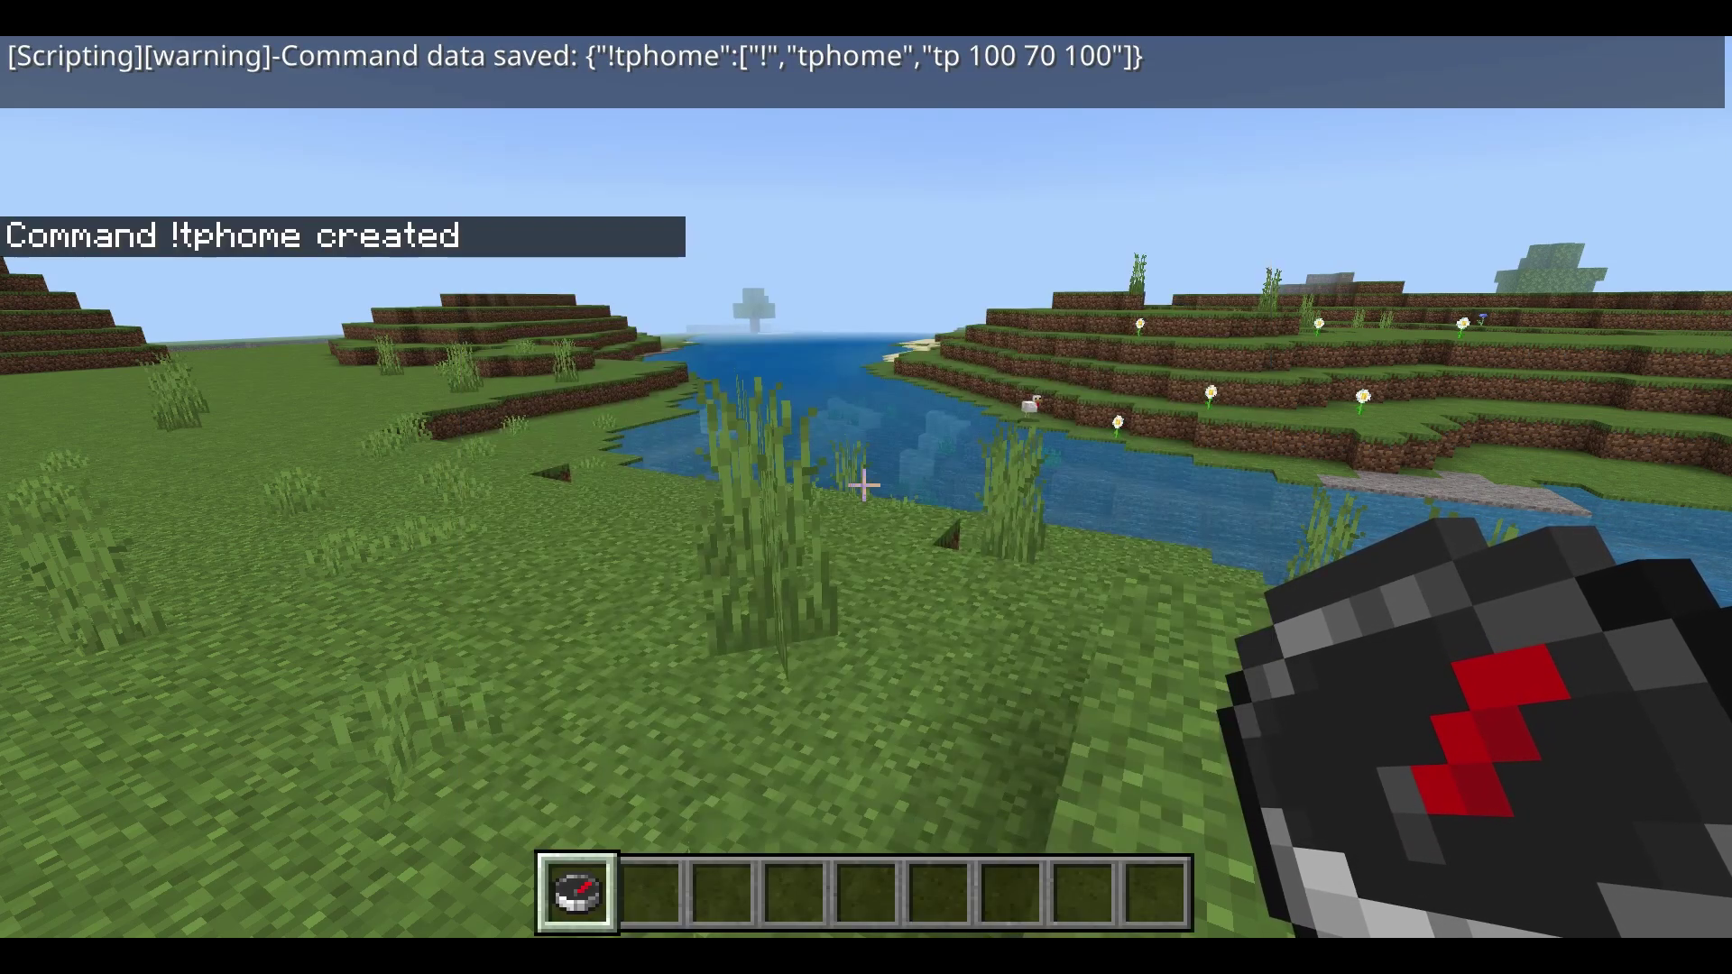
pyautogui.press('Escape')
pyautogui.press('Escape')
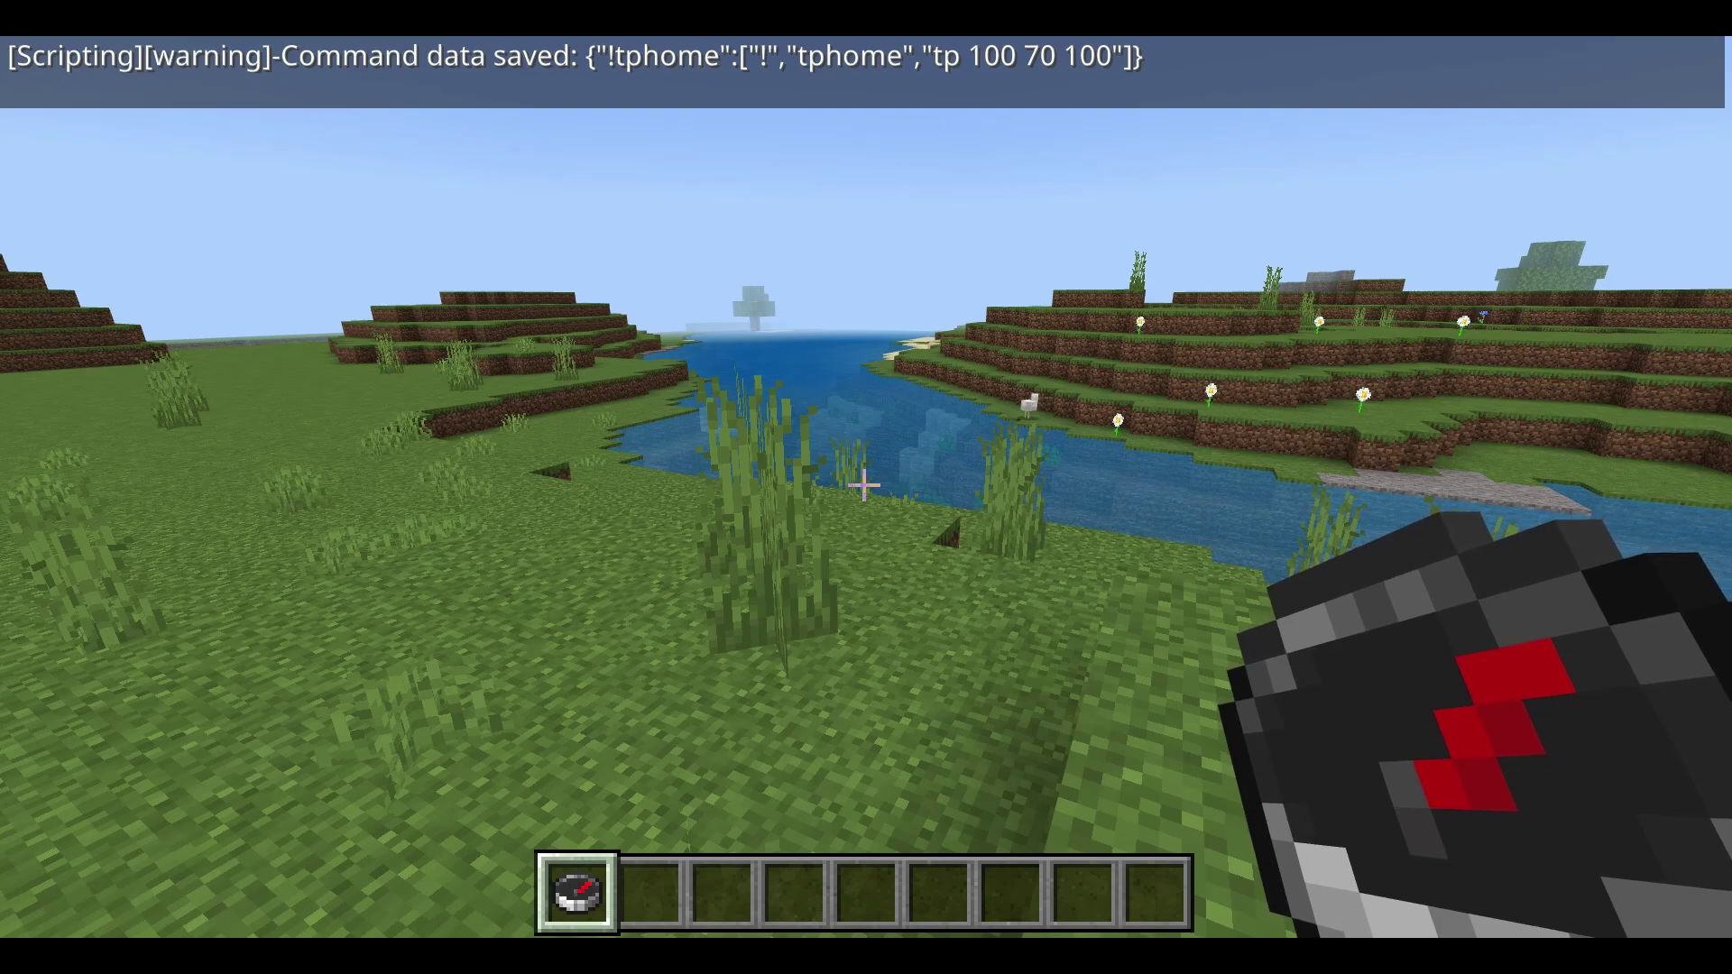
pyautogui.press('t')
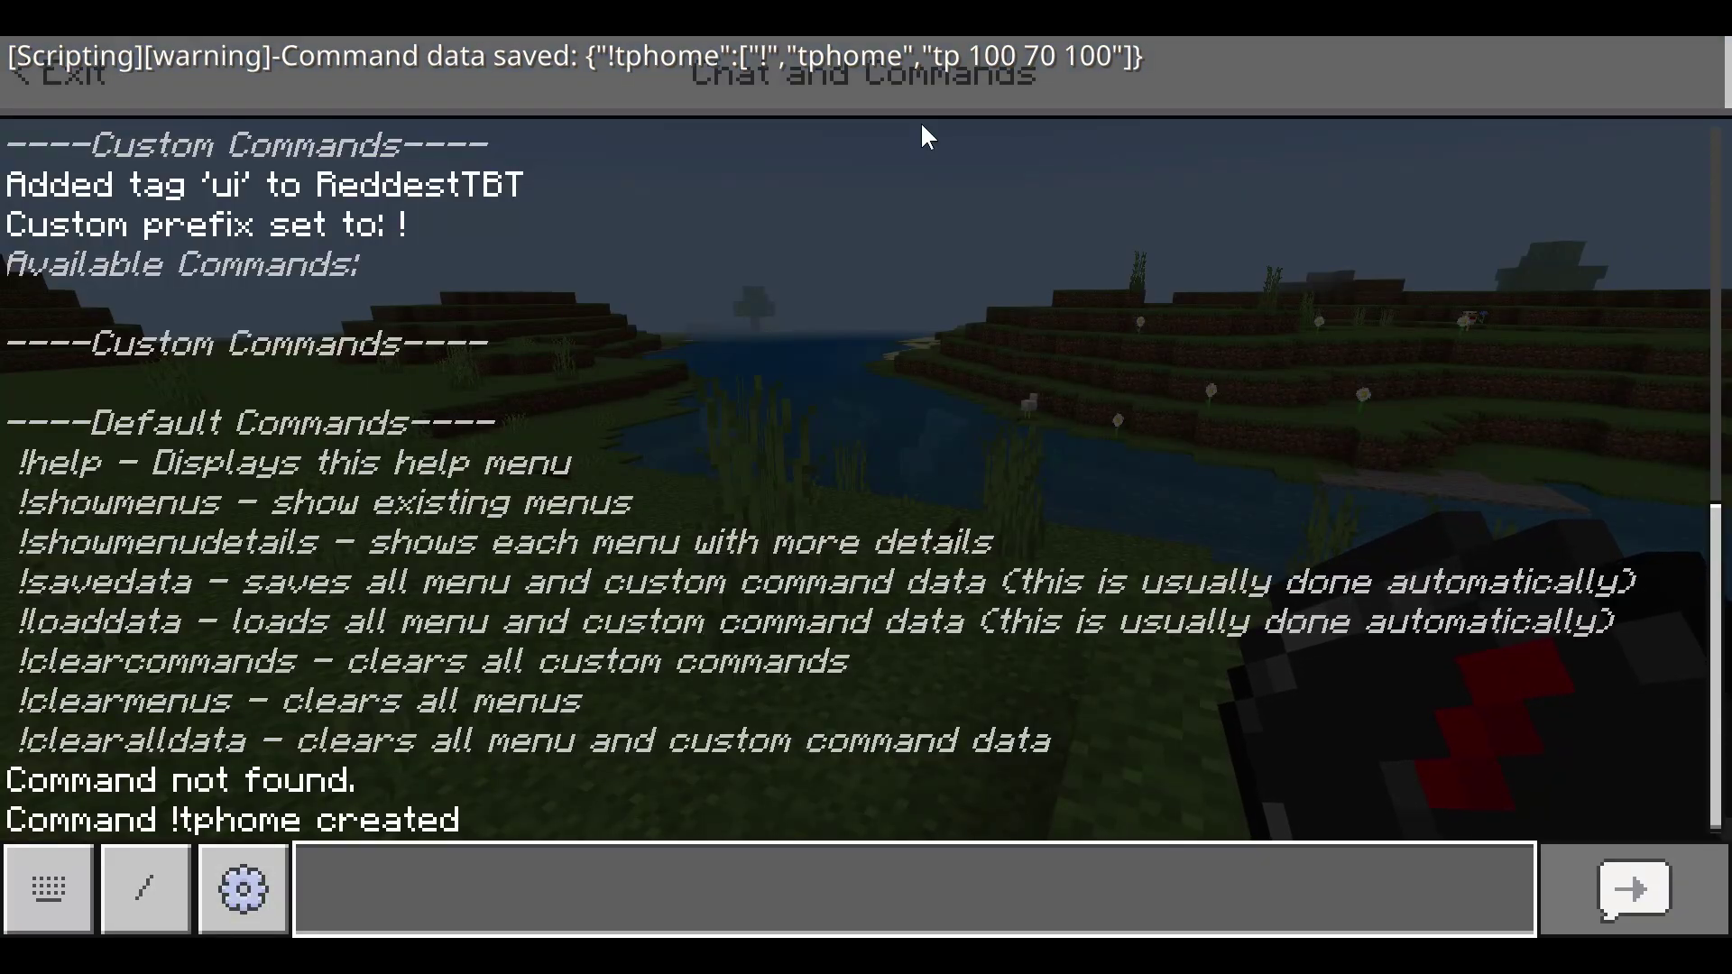
pyautogui.write('!help')
pyautogui.press('Return')
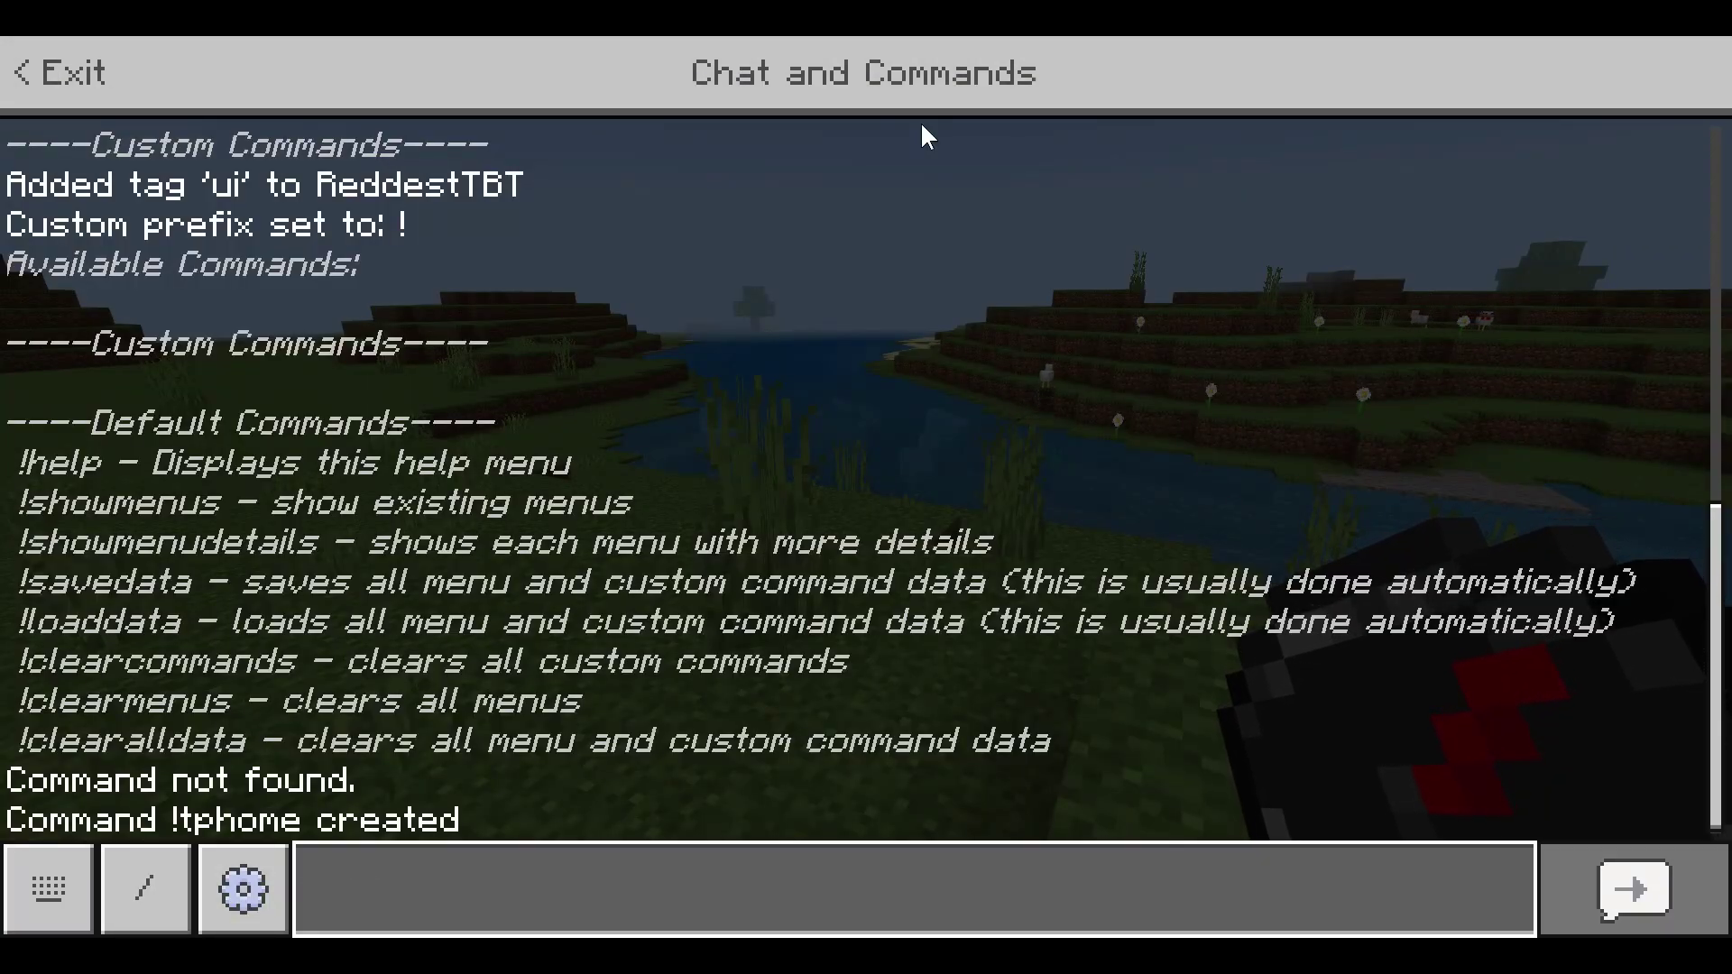
pyautogui.write('!help')
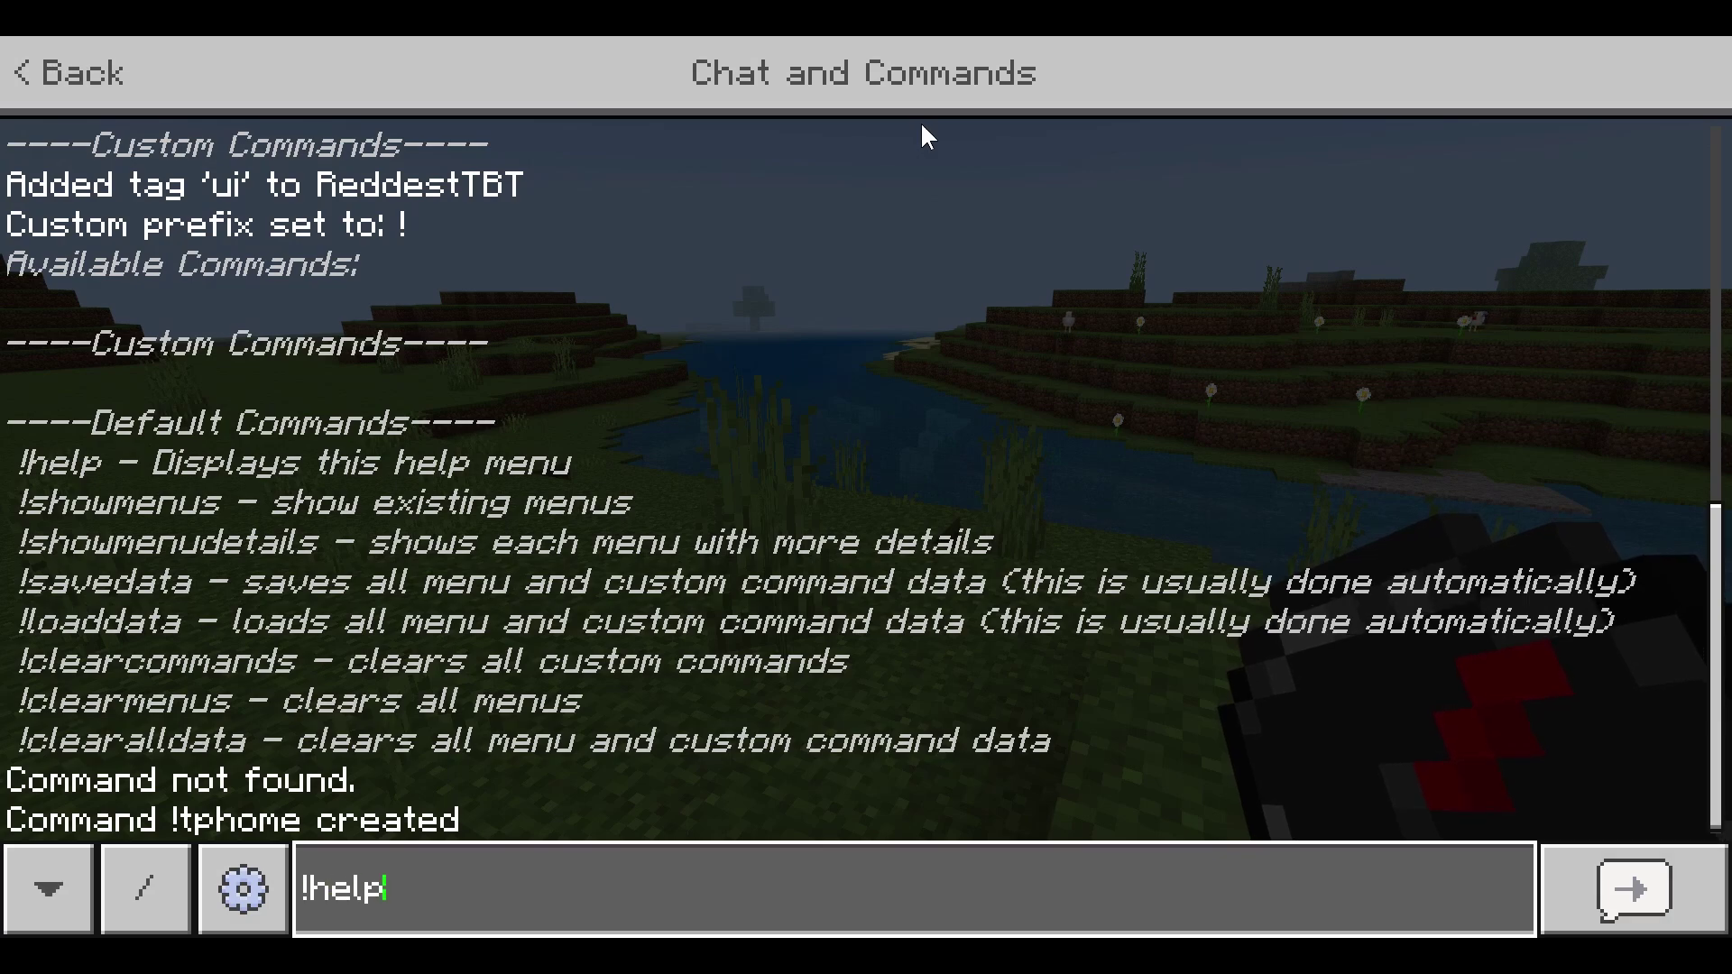
pyautogui.press('Return')
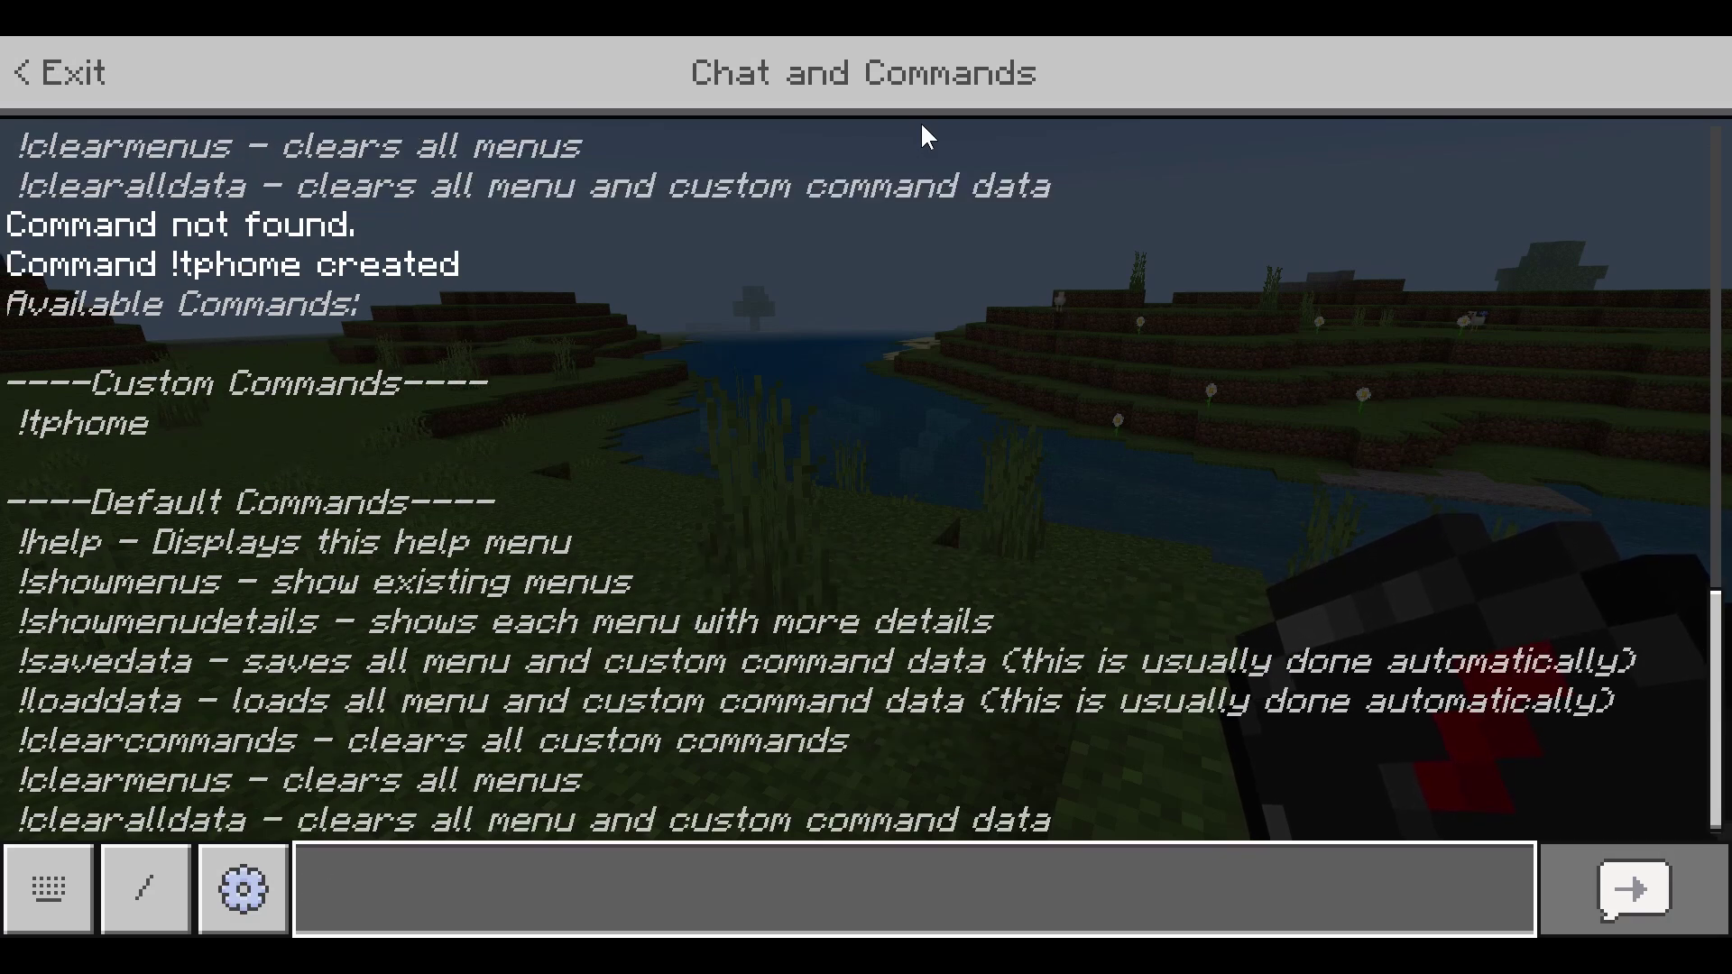
# - Run !tphome to teleport to 100.50, 70.00, 100.50
pyautogui.press('Escape')
pyautogui.write('t!')
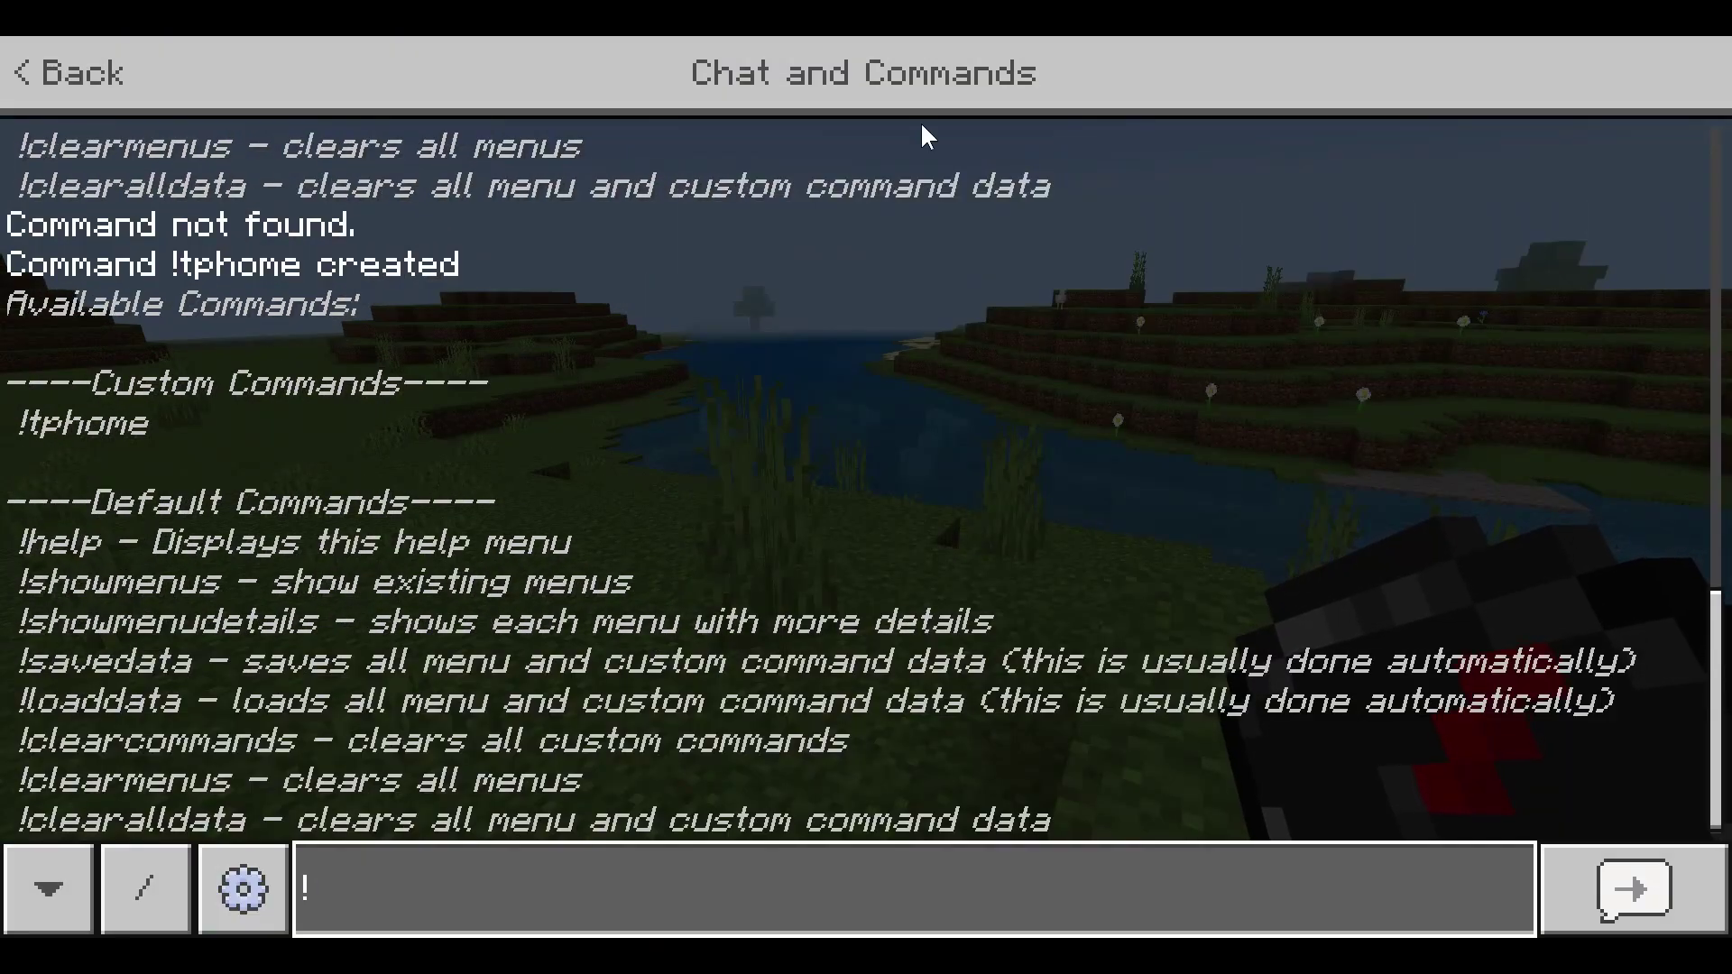
pyautogui.write('tphome')
pyautogui.press('Return')
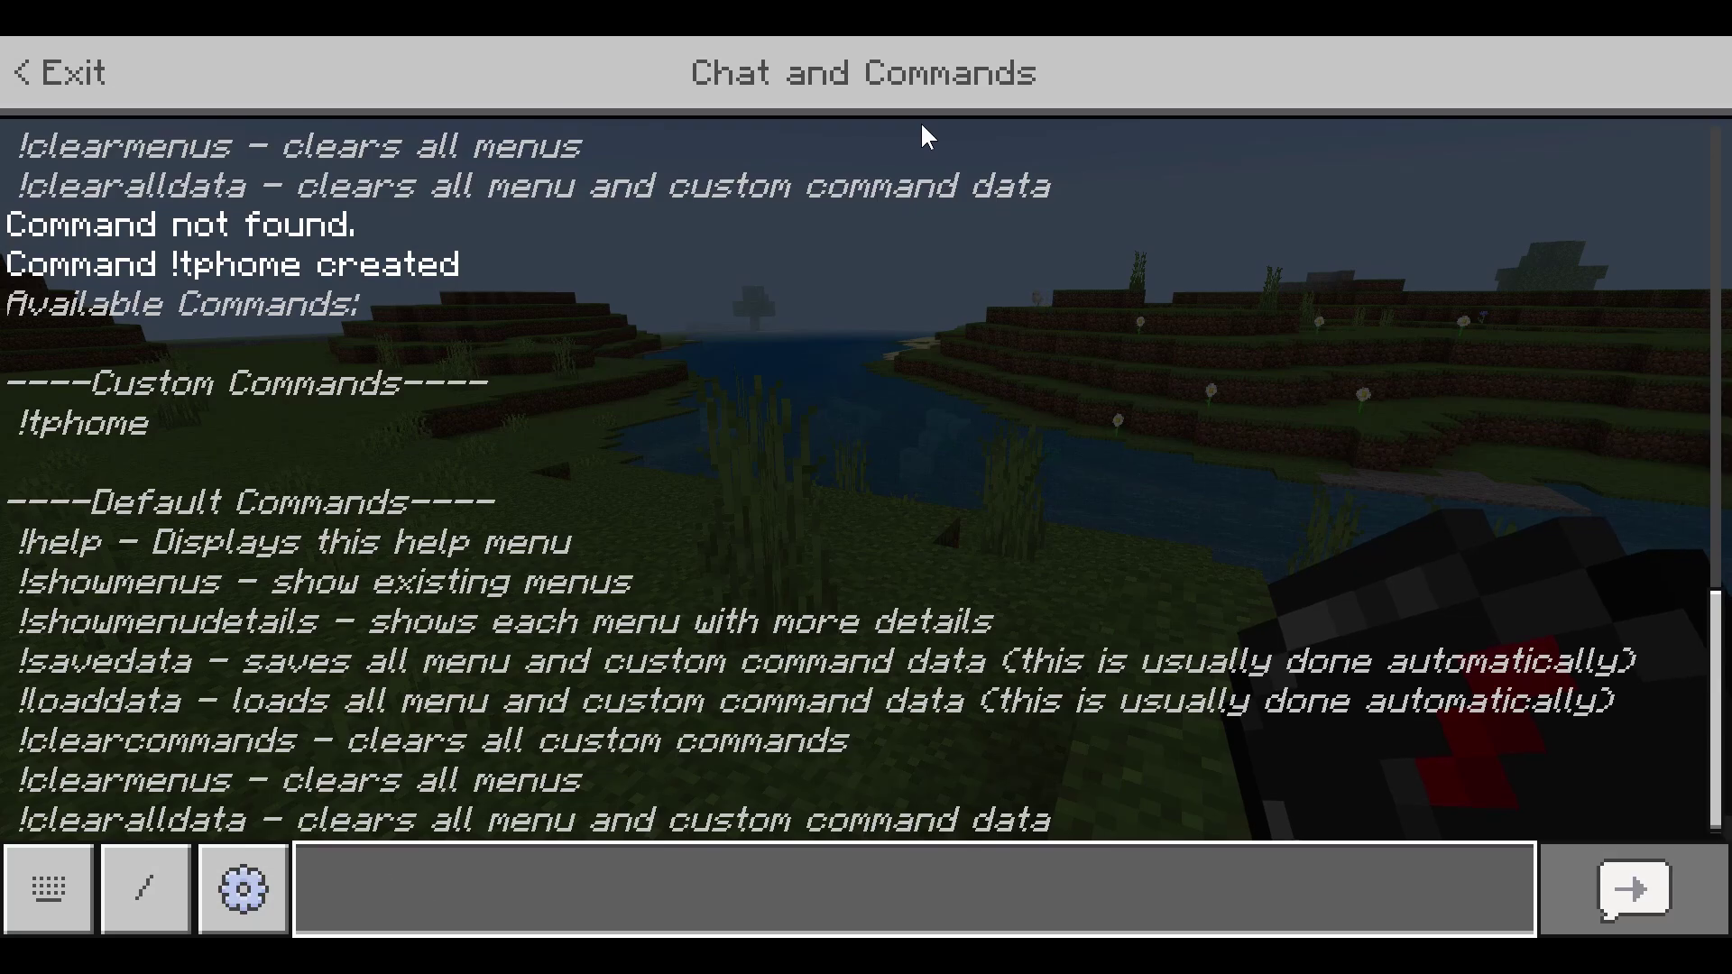
pyautogui.press('Escape')
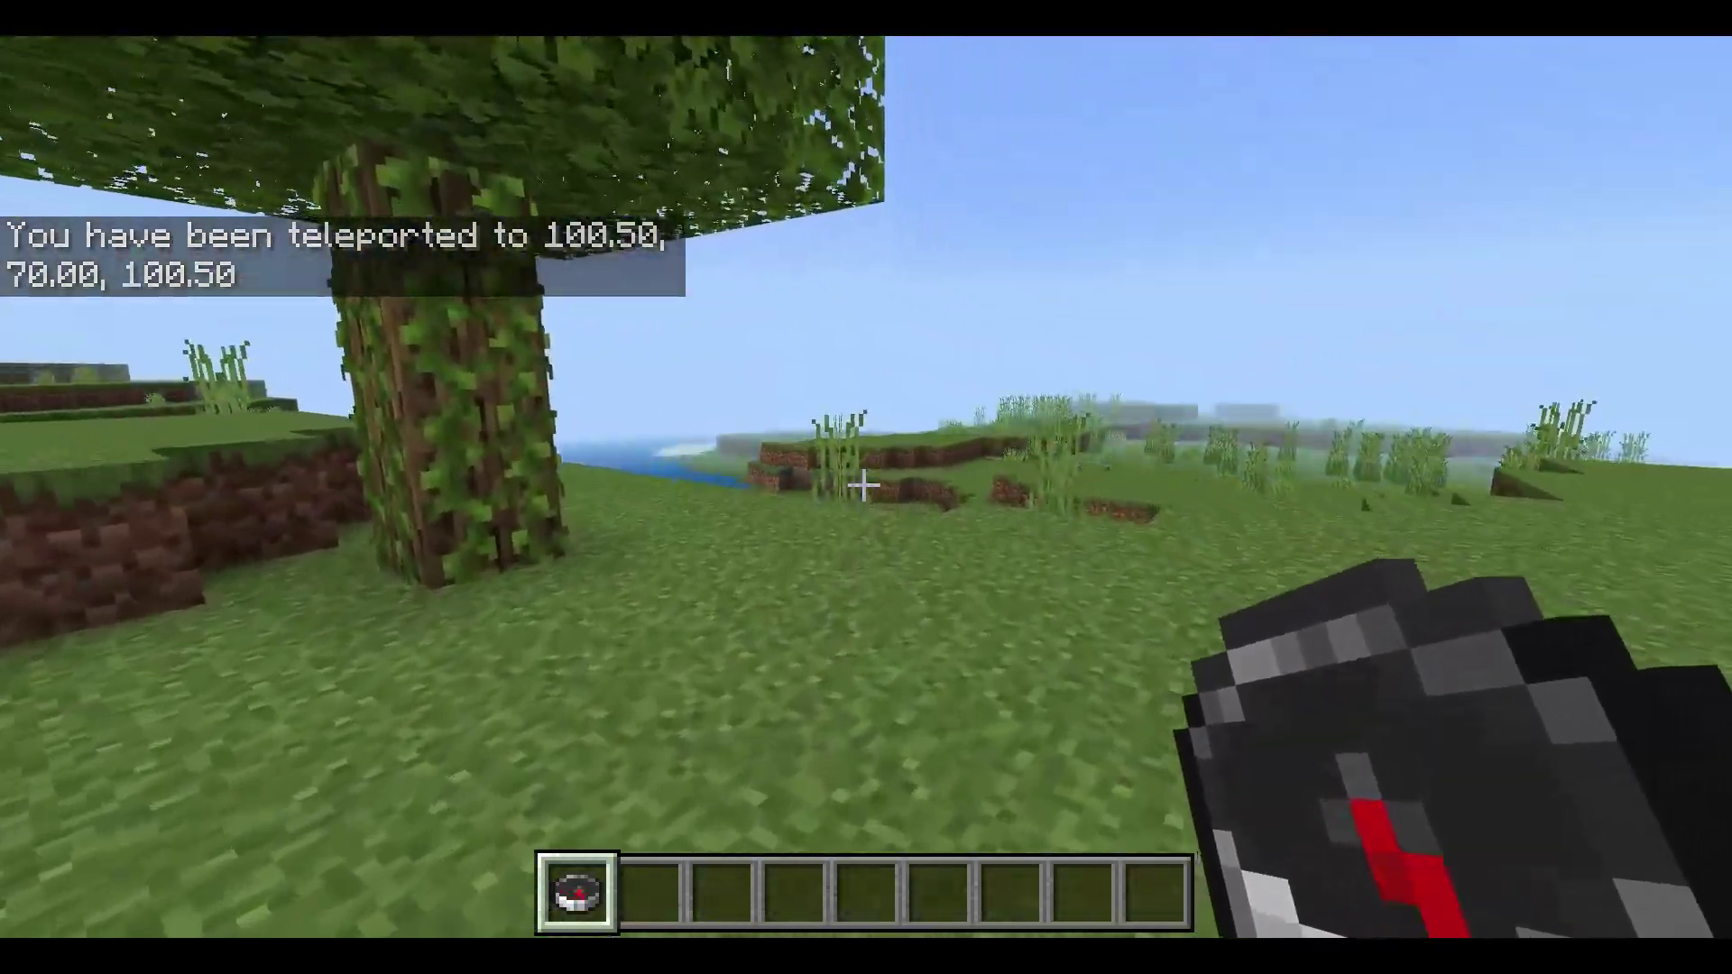
pyautogui.press('t')
pyautogui.press('Escape')
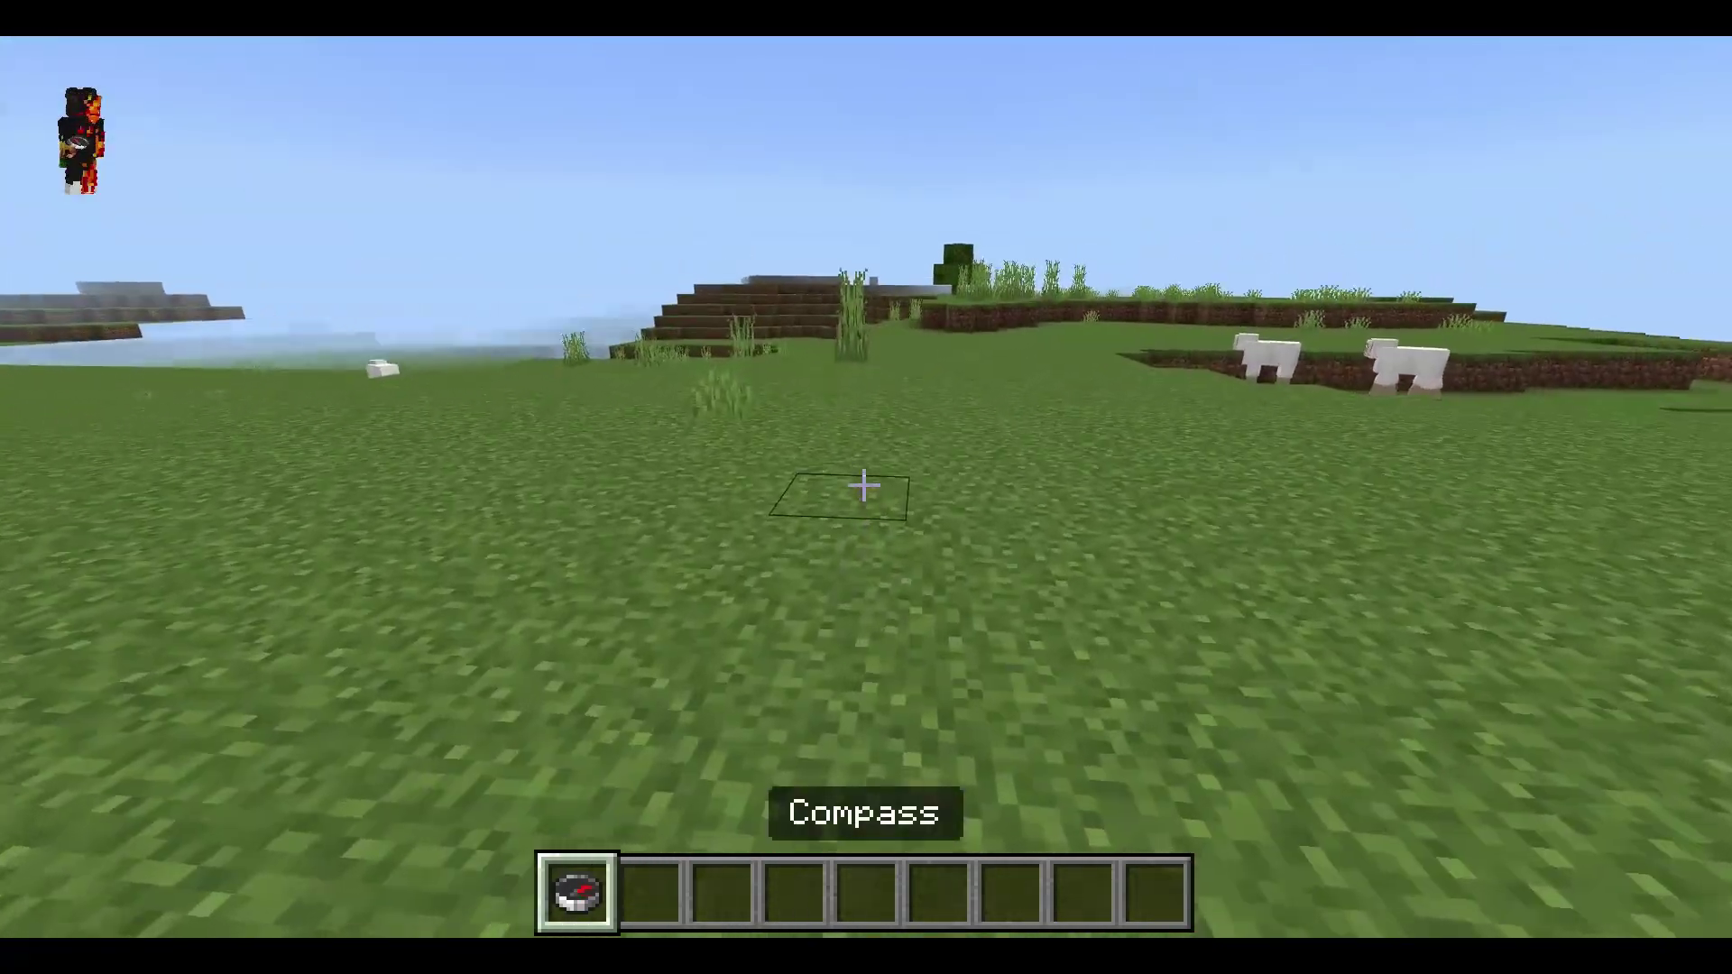
# - In Custom Commands, cancel the Delete form and re-submit !tphome unchanged
pyautogui.rightClick(864, 487)
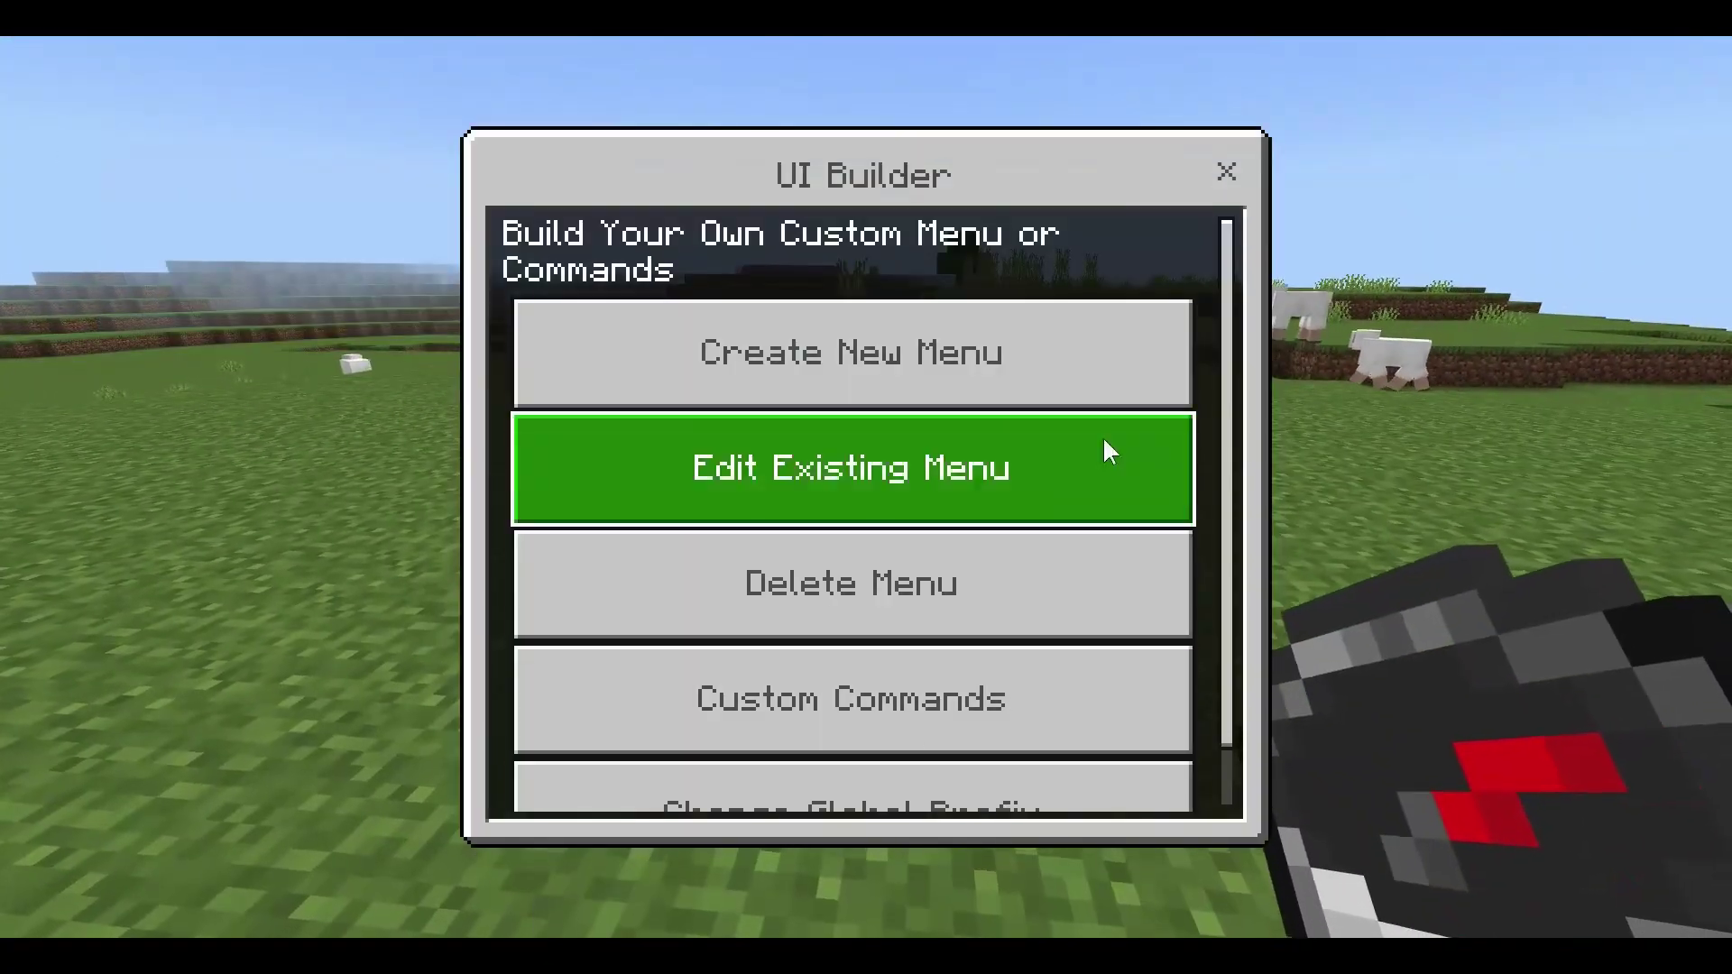
pyautogui.scroll(-1, 1102, 442)
pyautogui.click(972, 668)
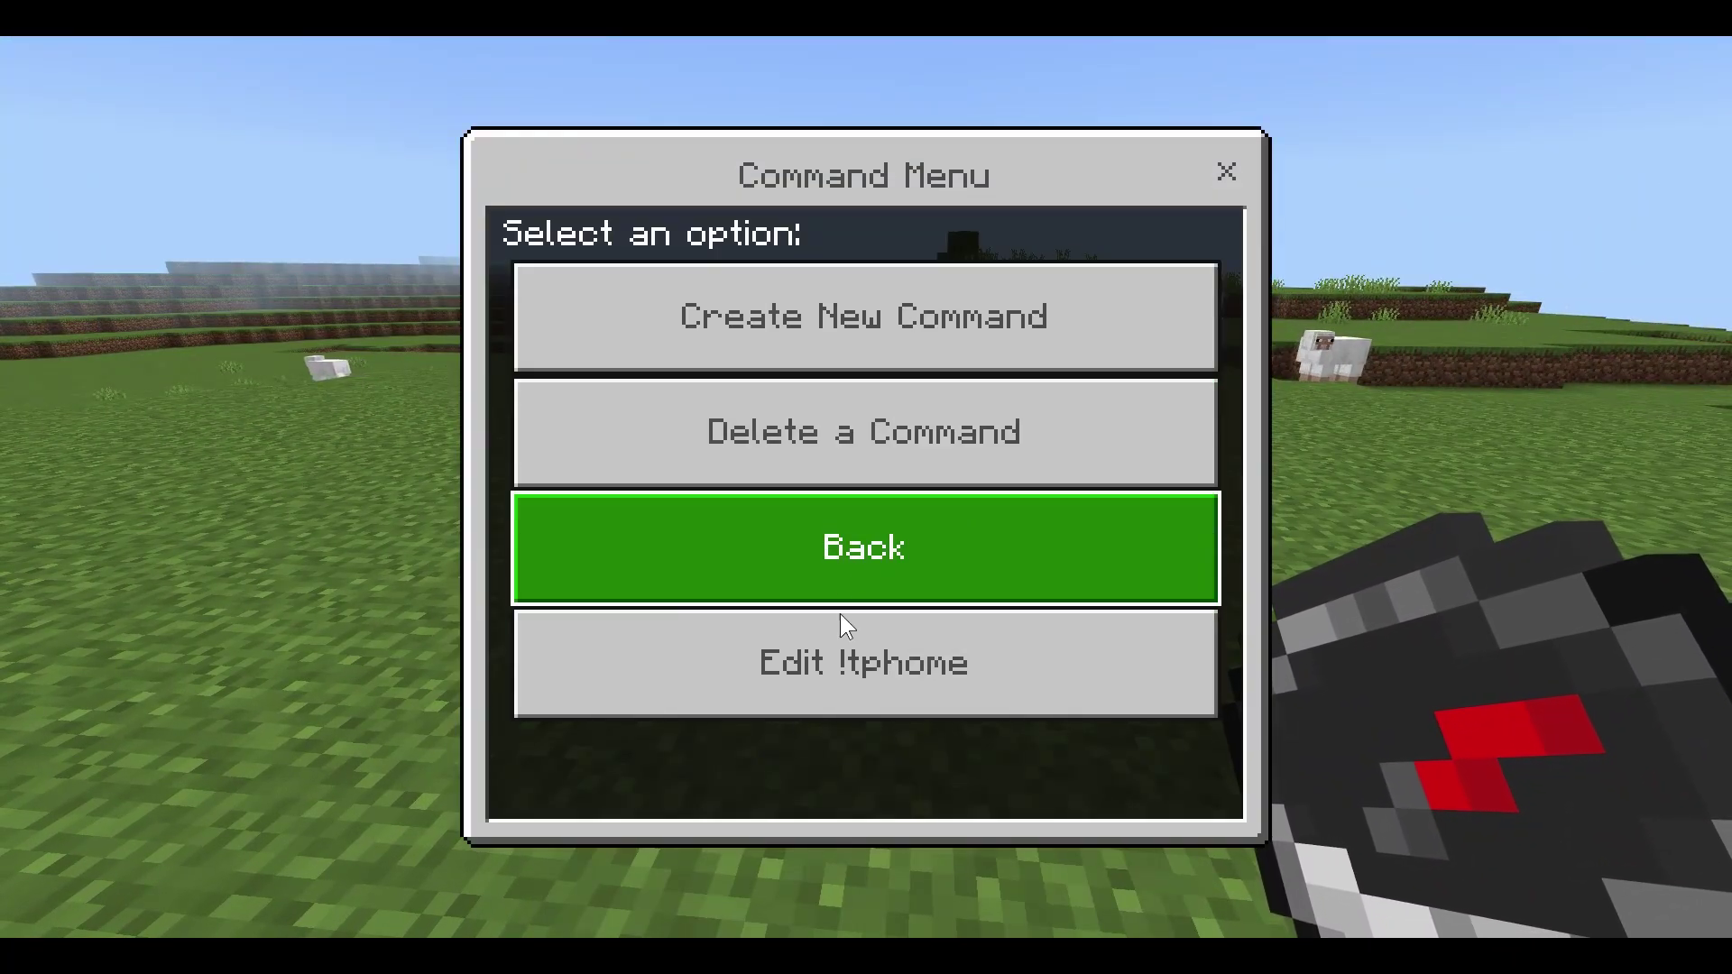
pyautogui.click(798, 397)
pyautogui.click(792, 357)
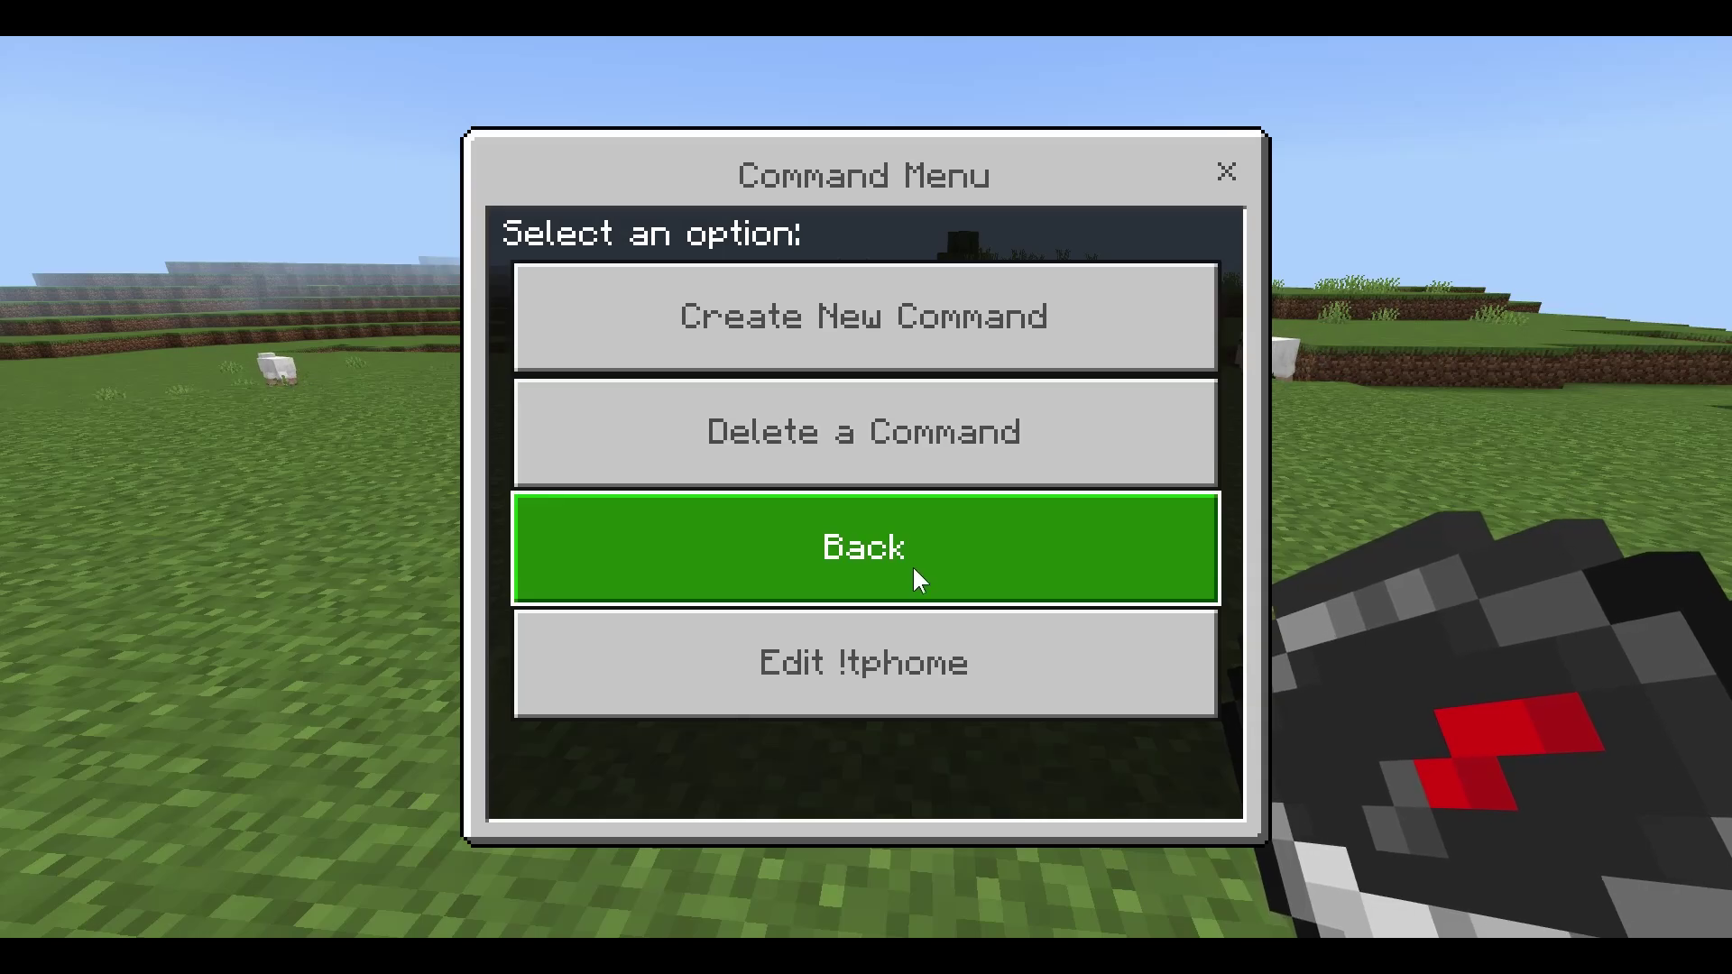
pyautogui.click(893, 663)
pyautogui.click(845, 757)
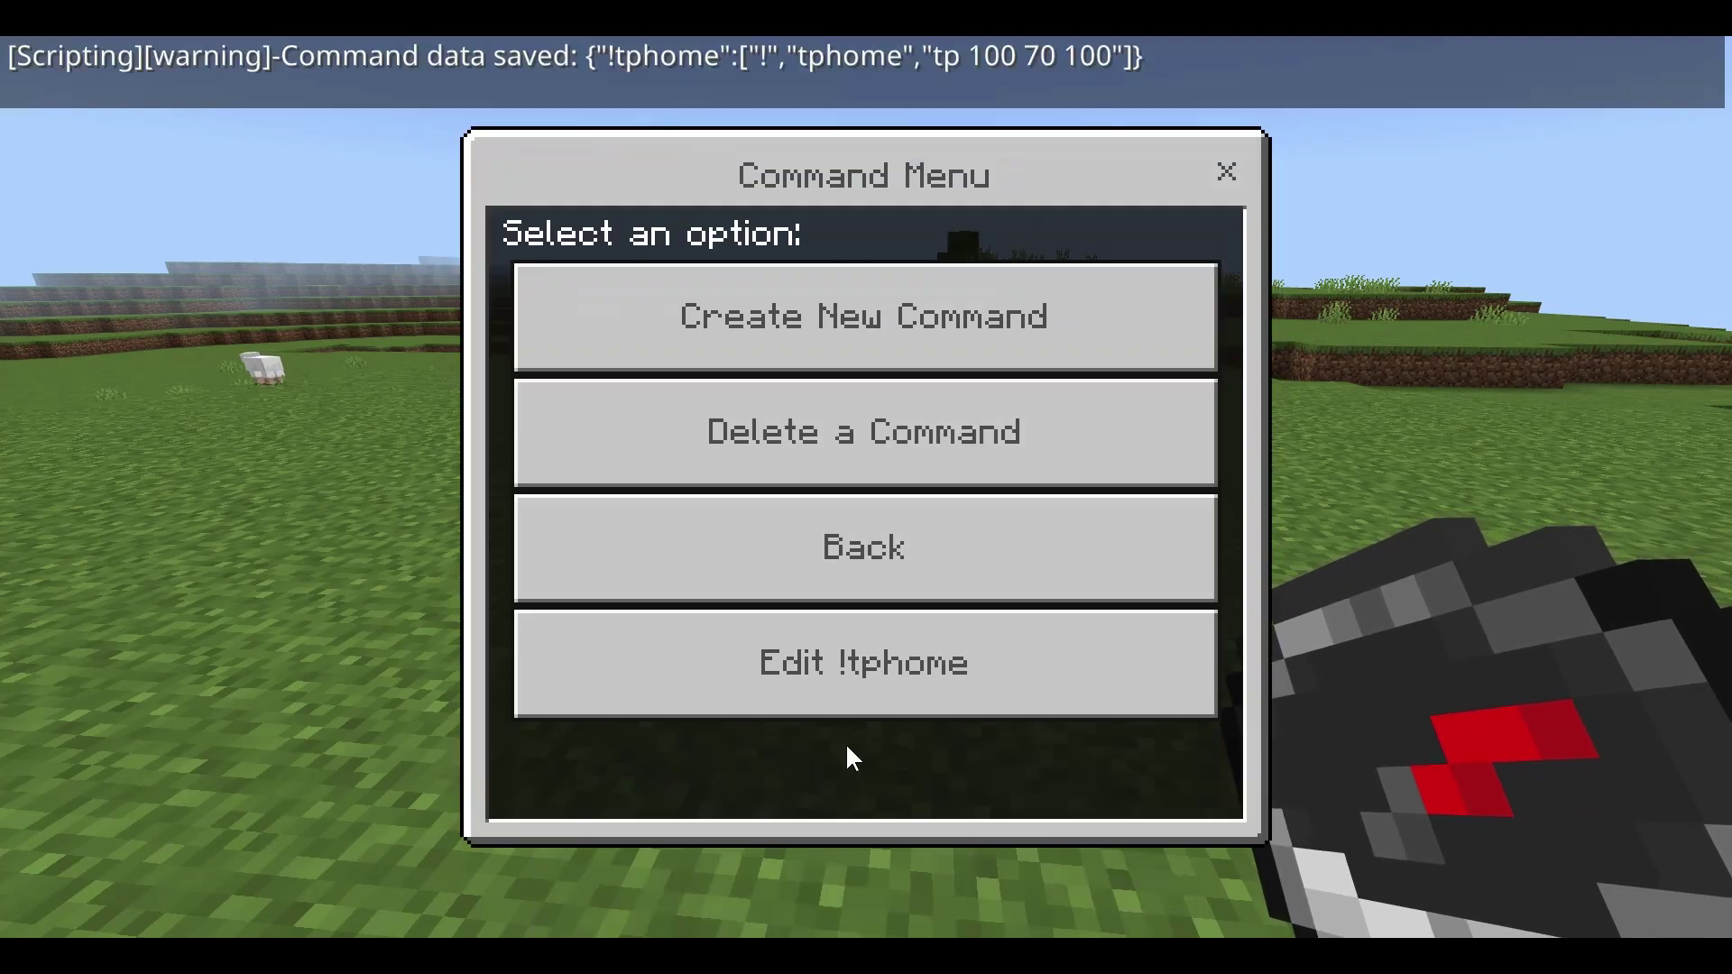
# - Go back to the UI Builder main menu and choose Create New Menu
pyautogui.click(870, 564)
pyautogui.scroll(-1, 906, 437)
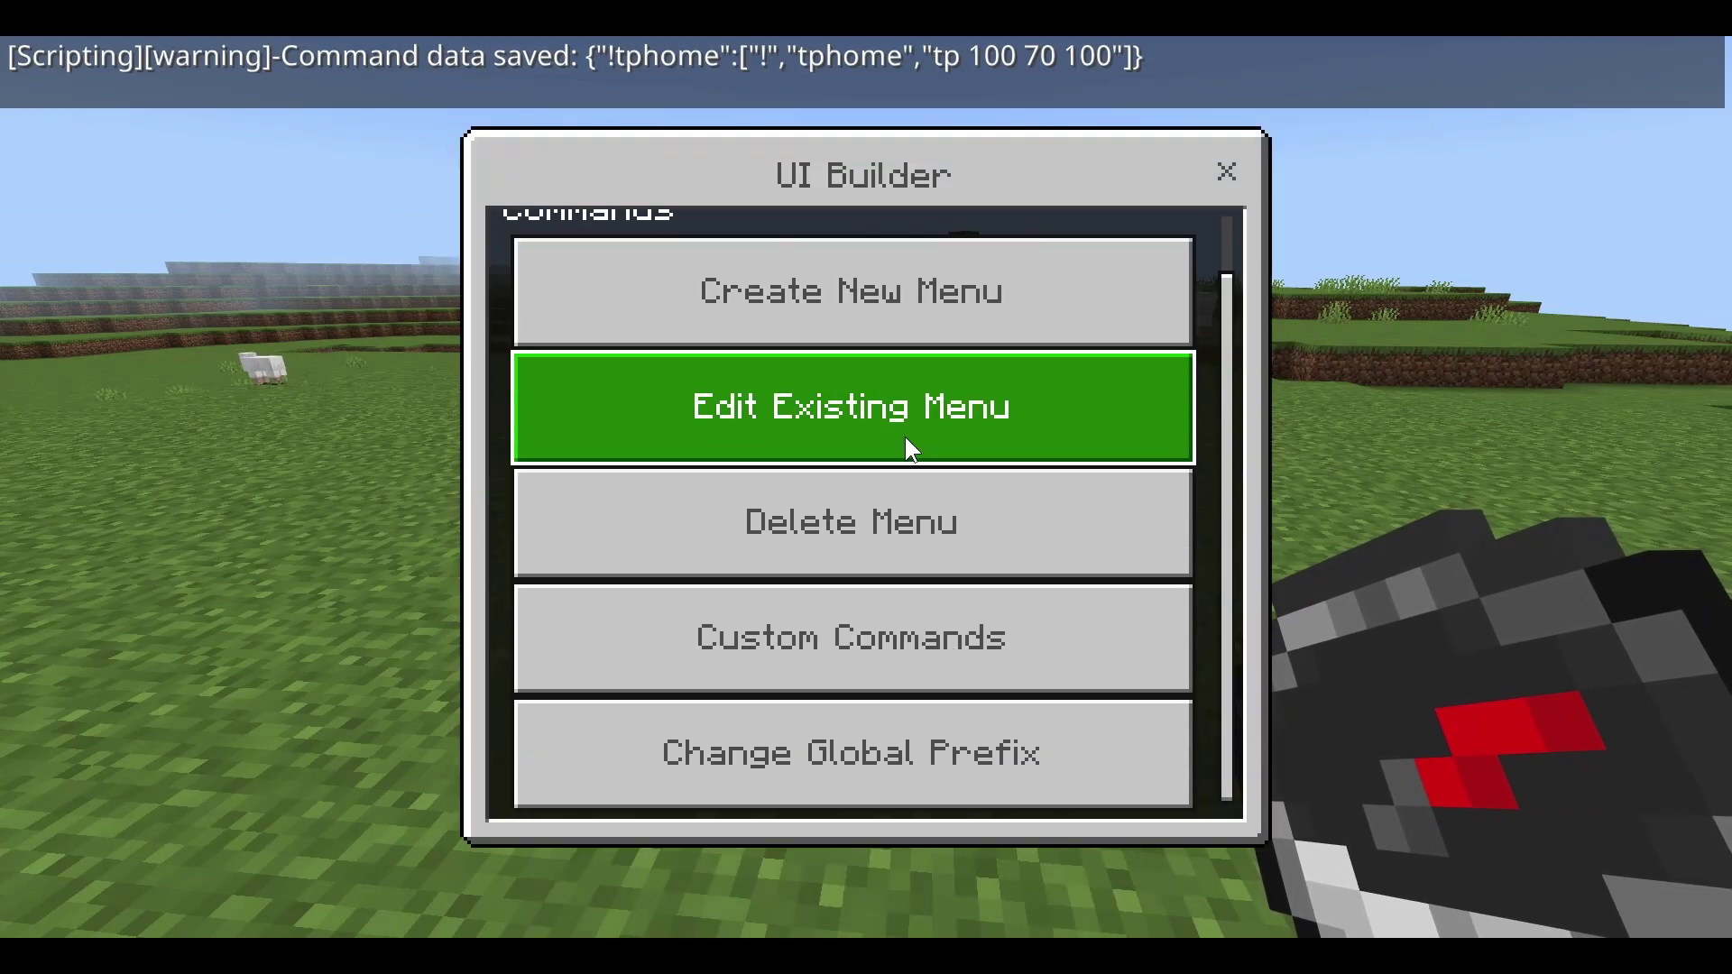
pyautogui.scroll(1, 913, 483)
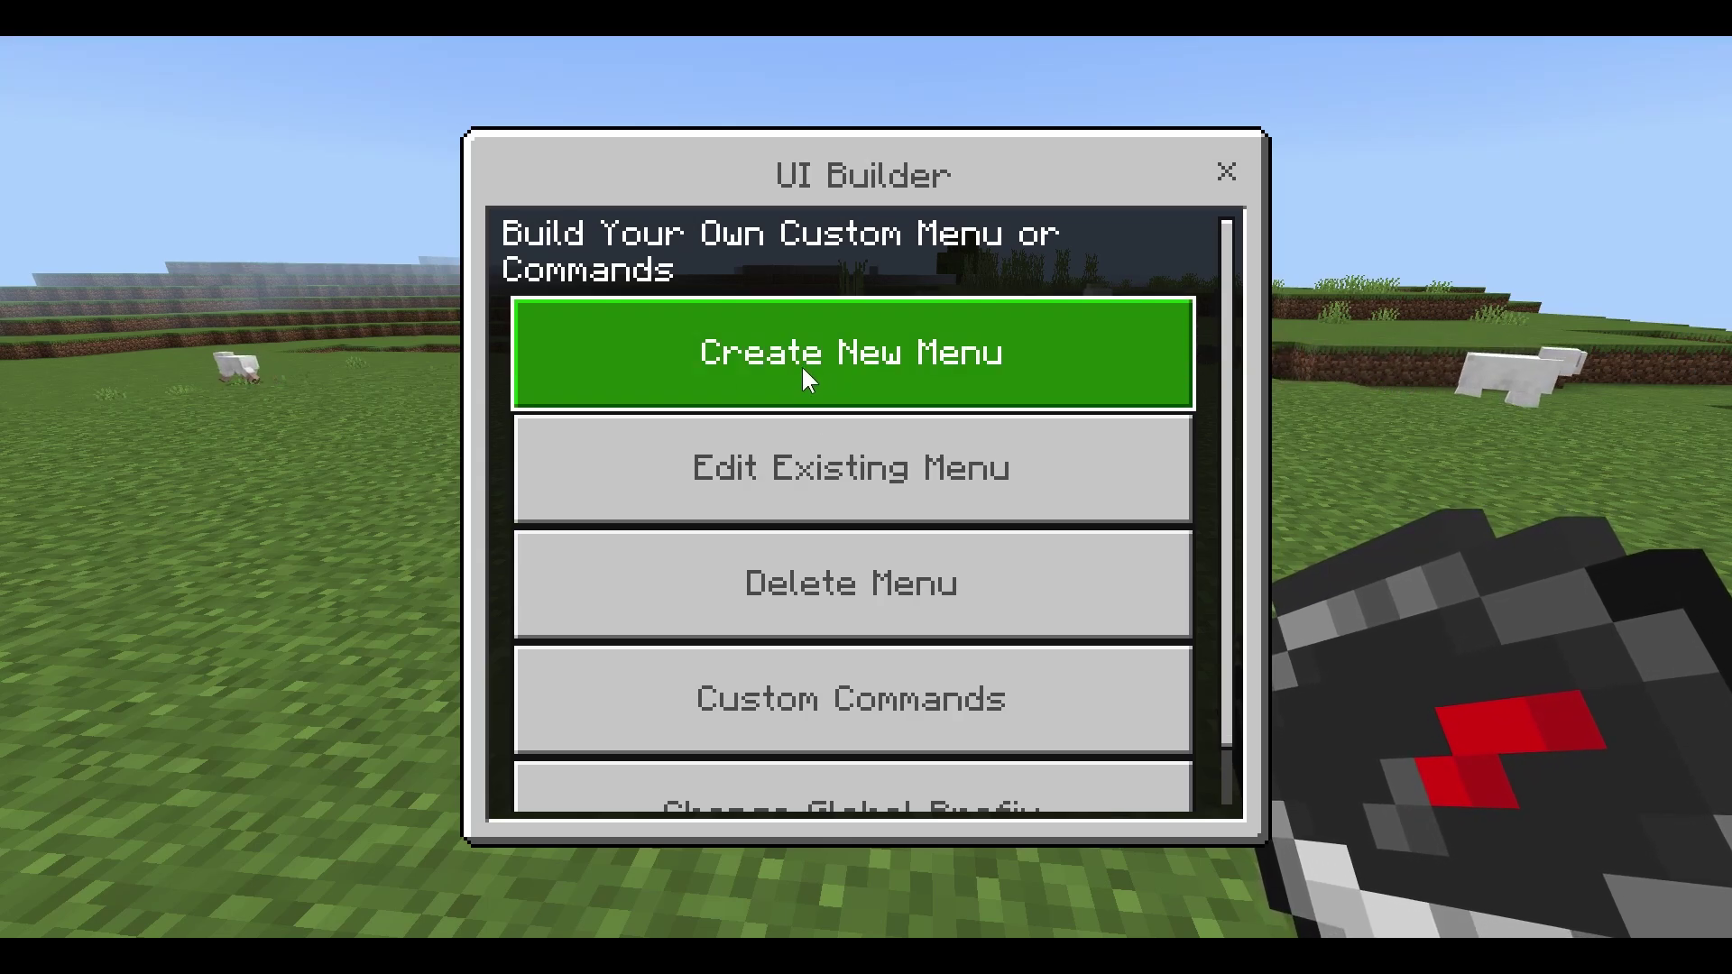
pyautogui.click(819, 355)
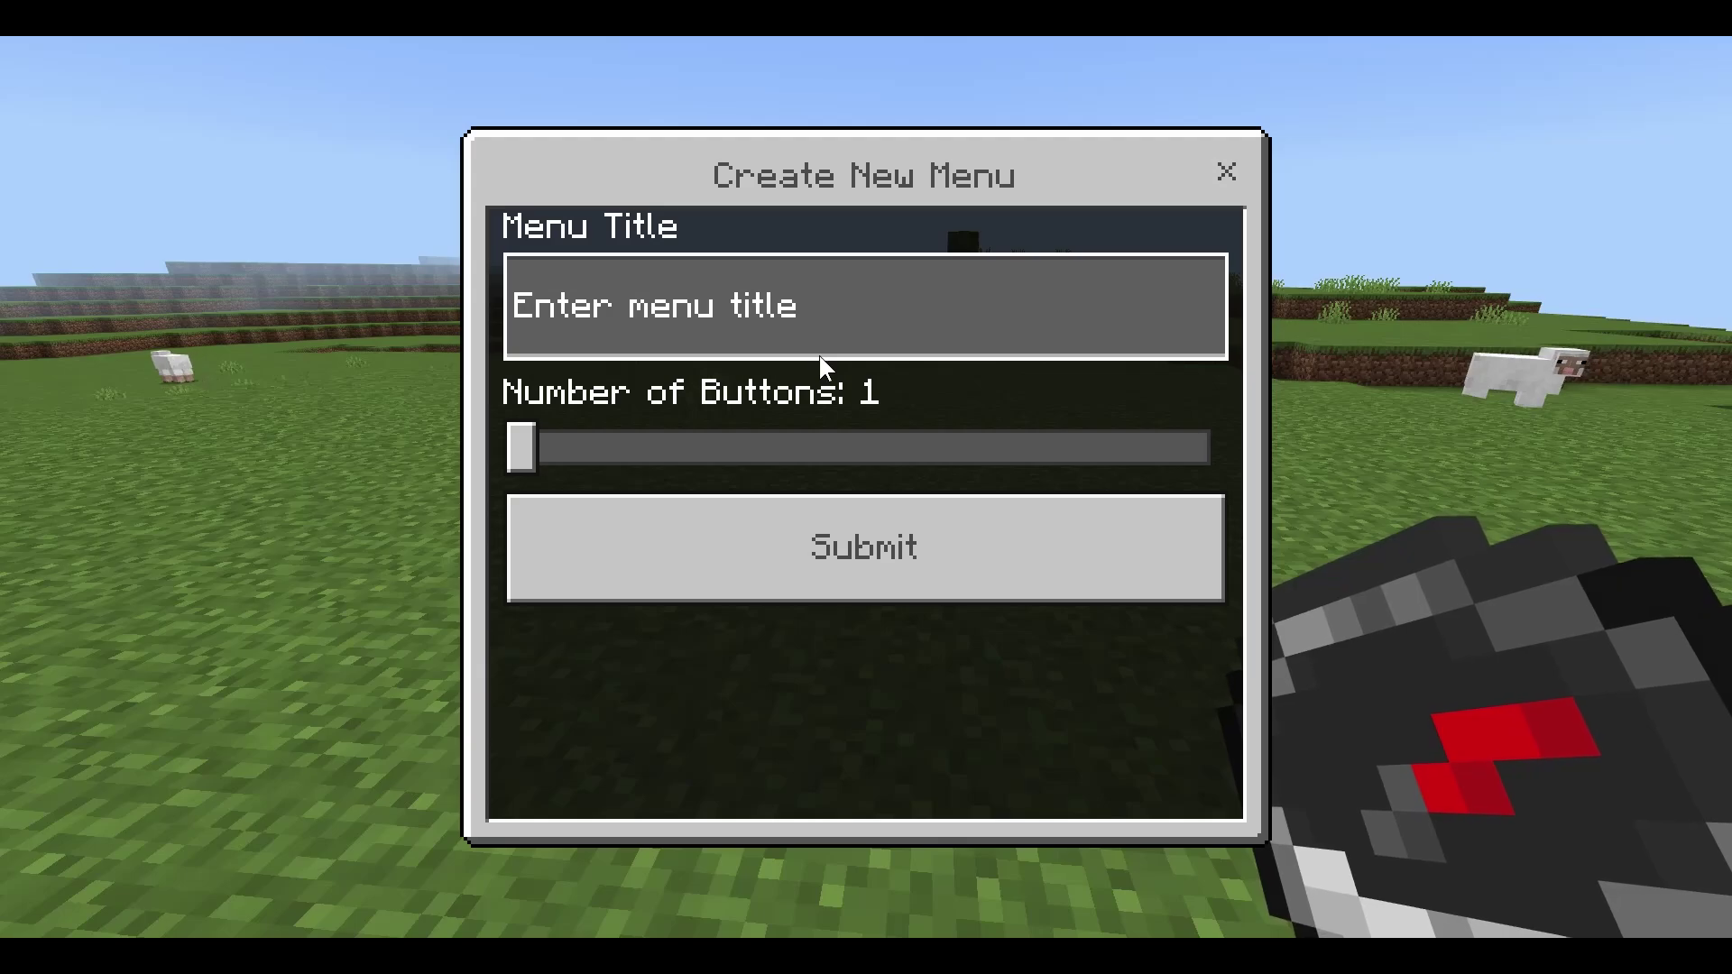
# - Title the menu 'Warps' with 3 buttons and submit the blank Button Details form
pyautogui.click(819, 355)
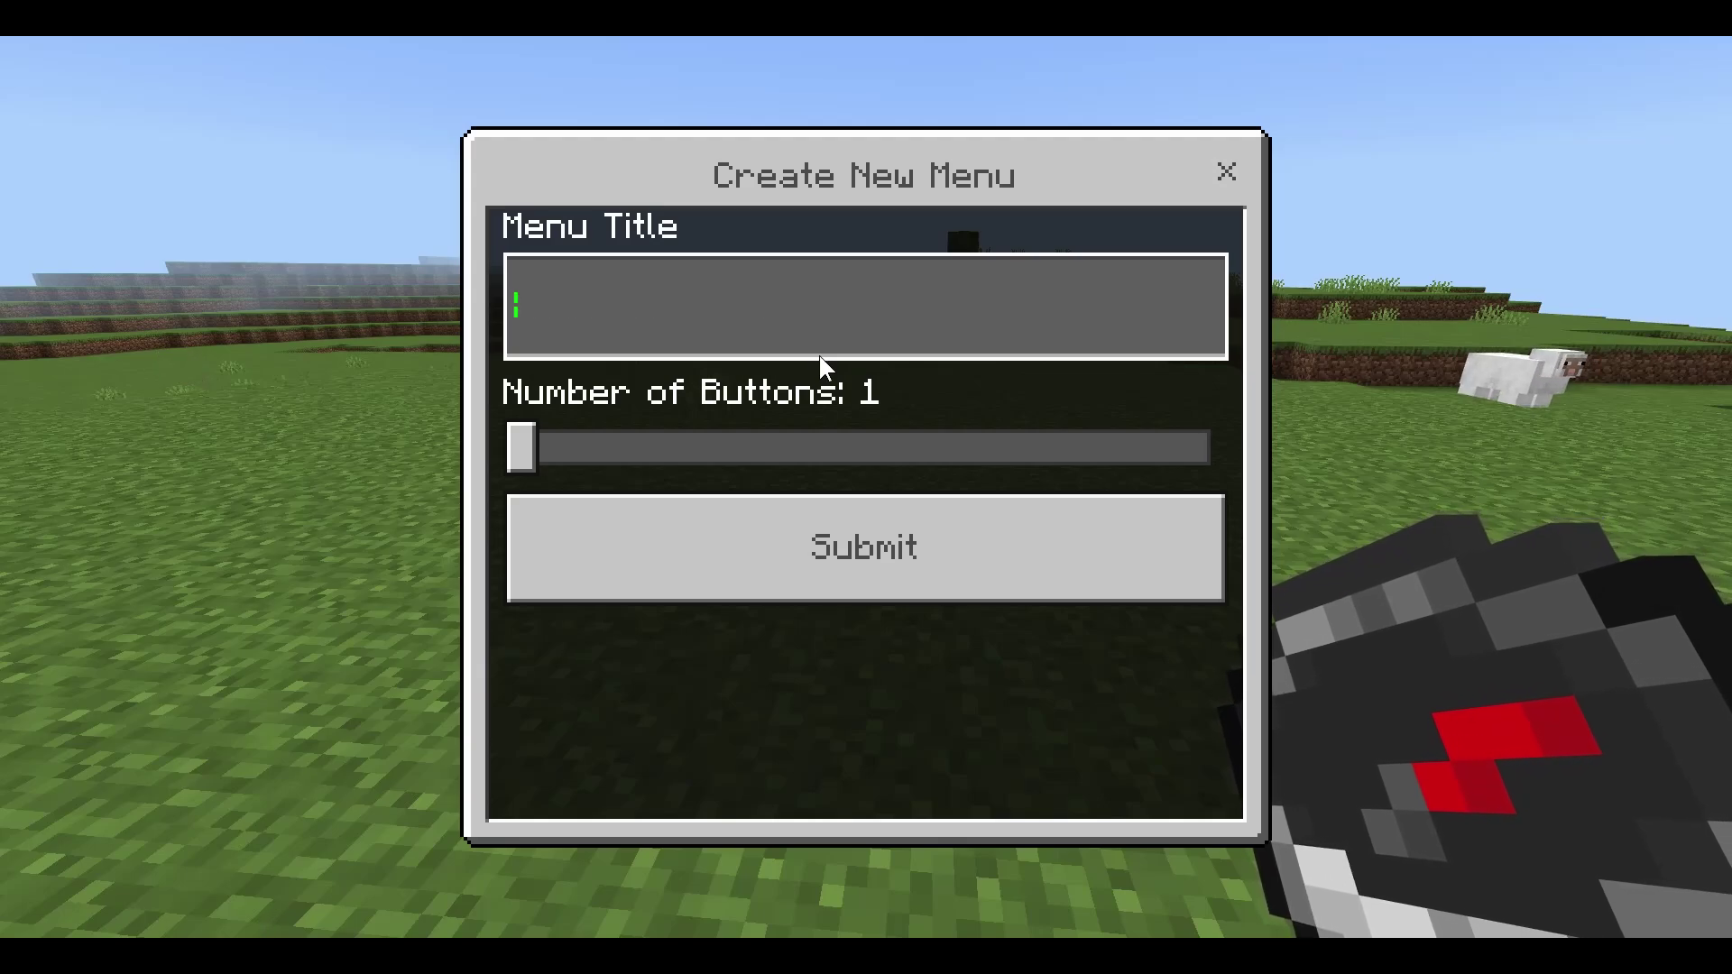
pyautogui.write('Warps')
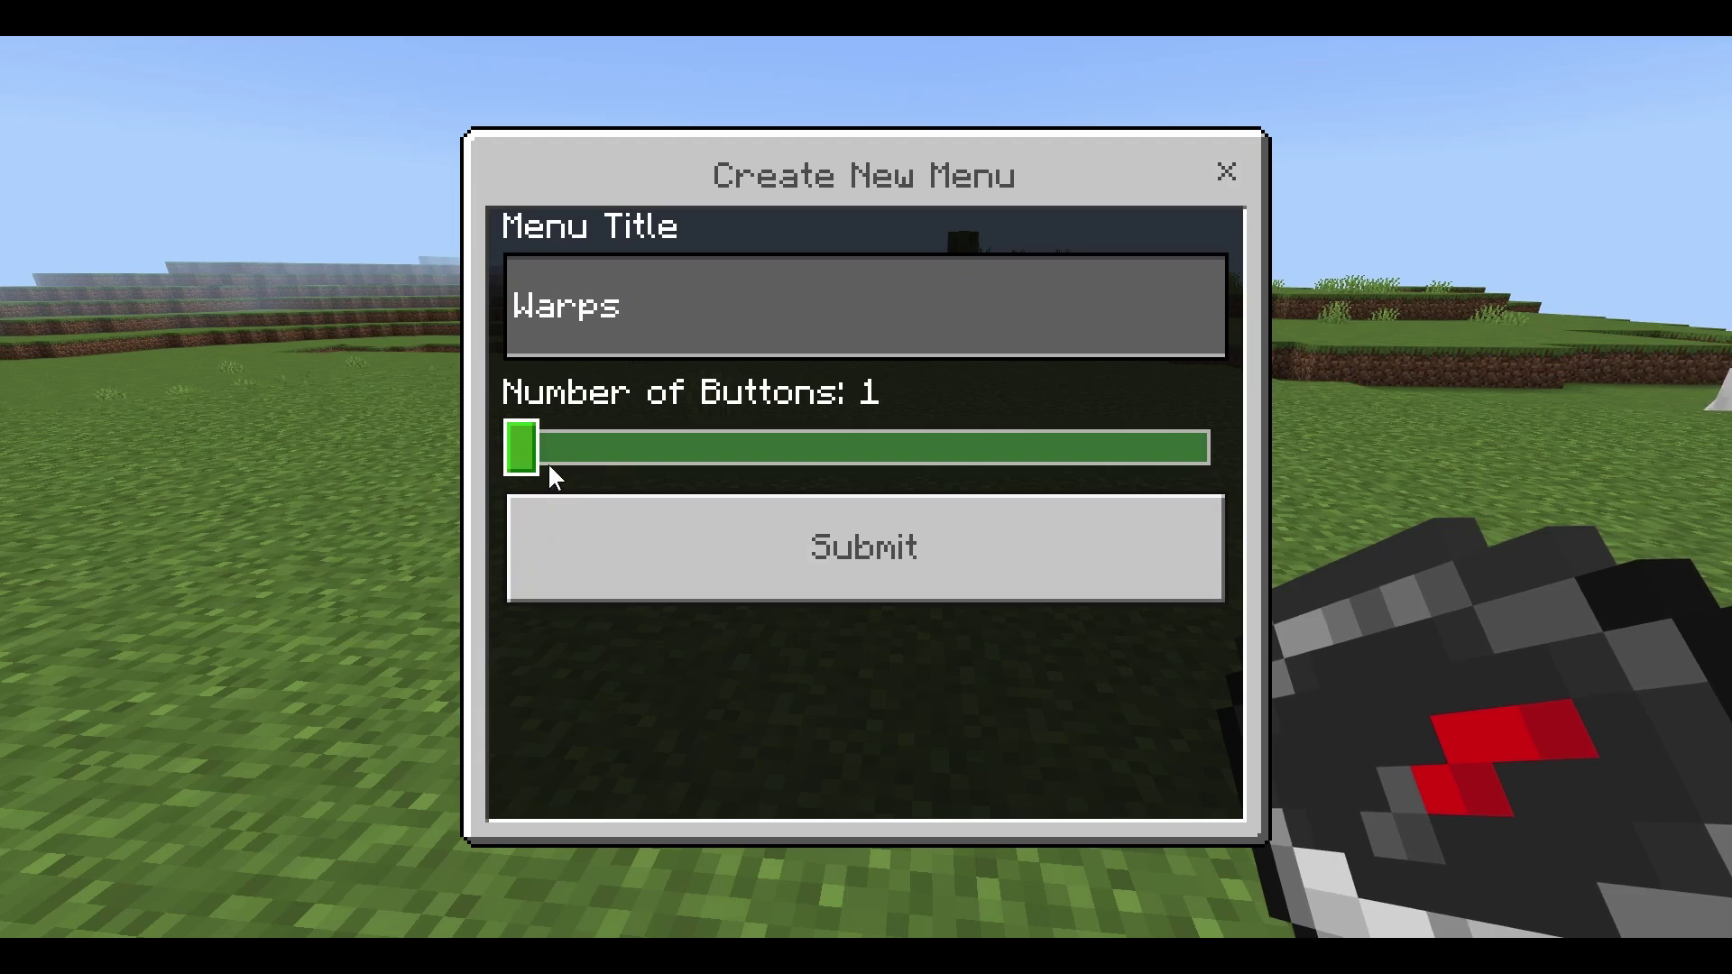
pyautogui.moveTo(636, 465); pyautogui.dragTo(675, 477)
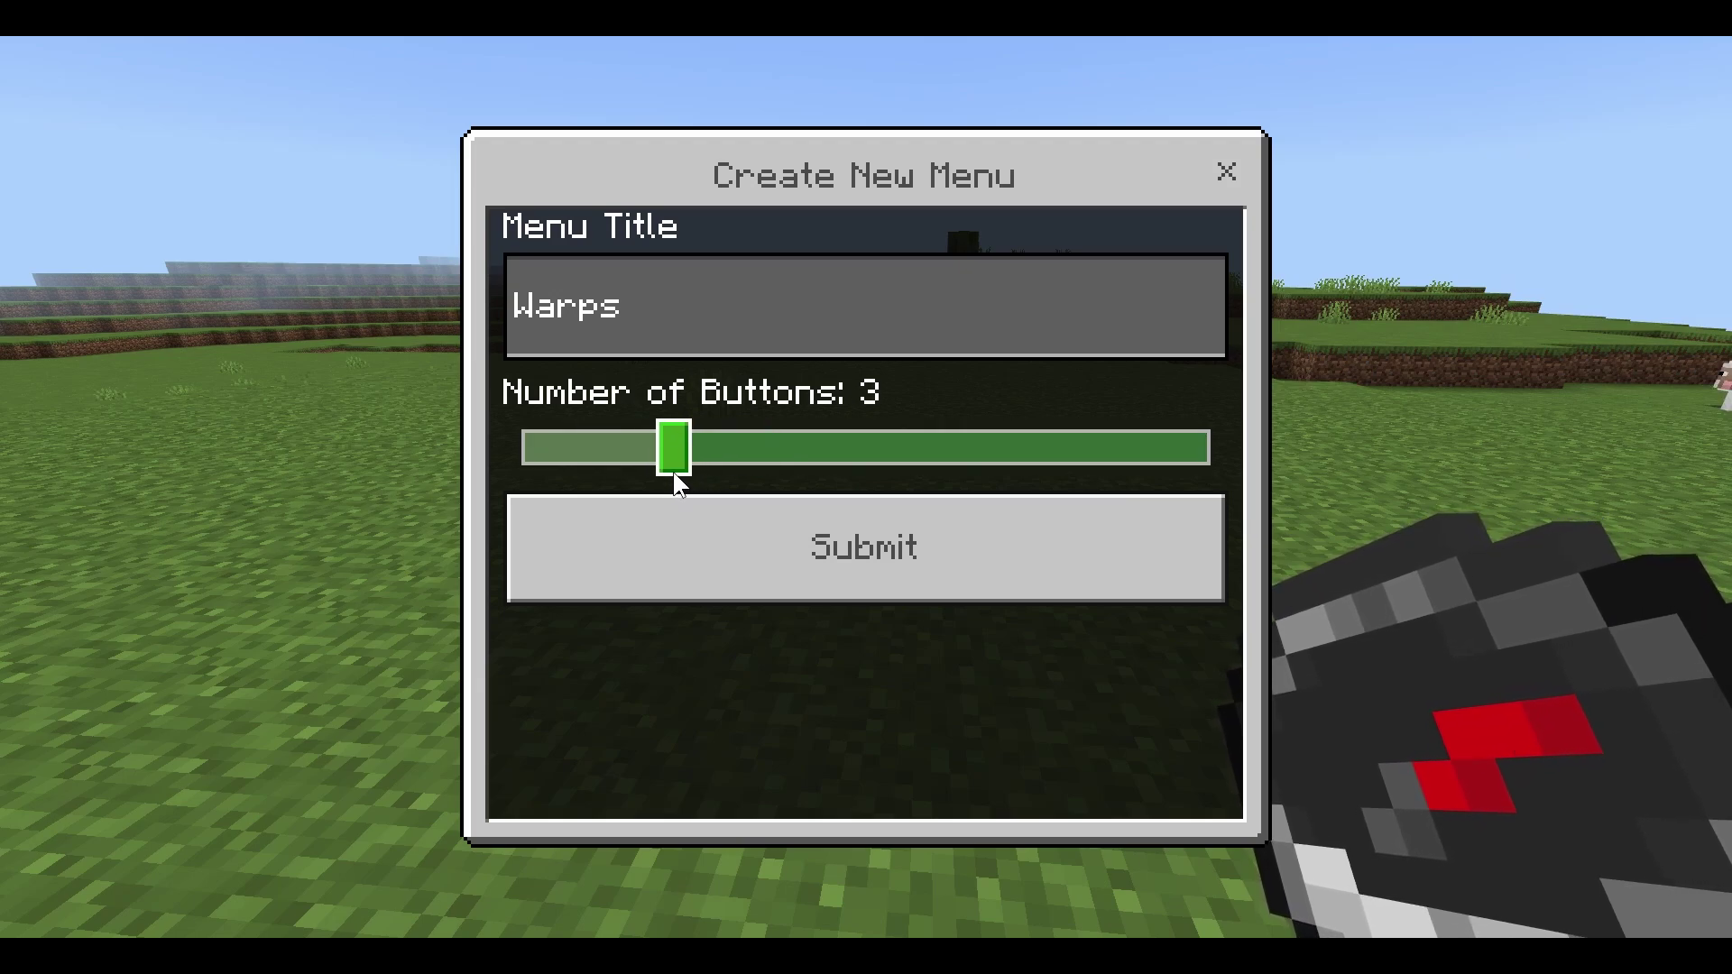
pyautogui.click(772, 573)
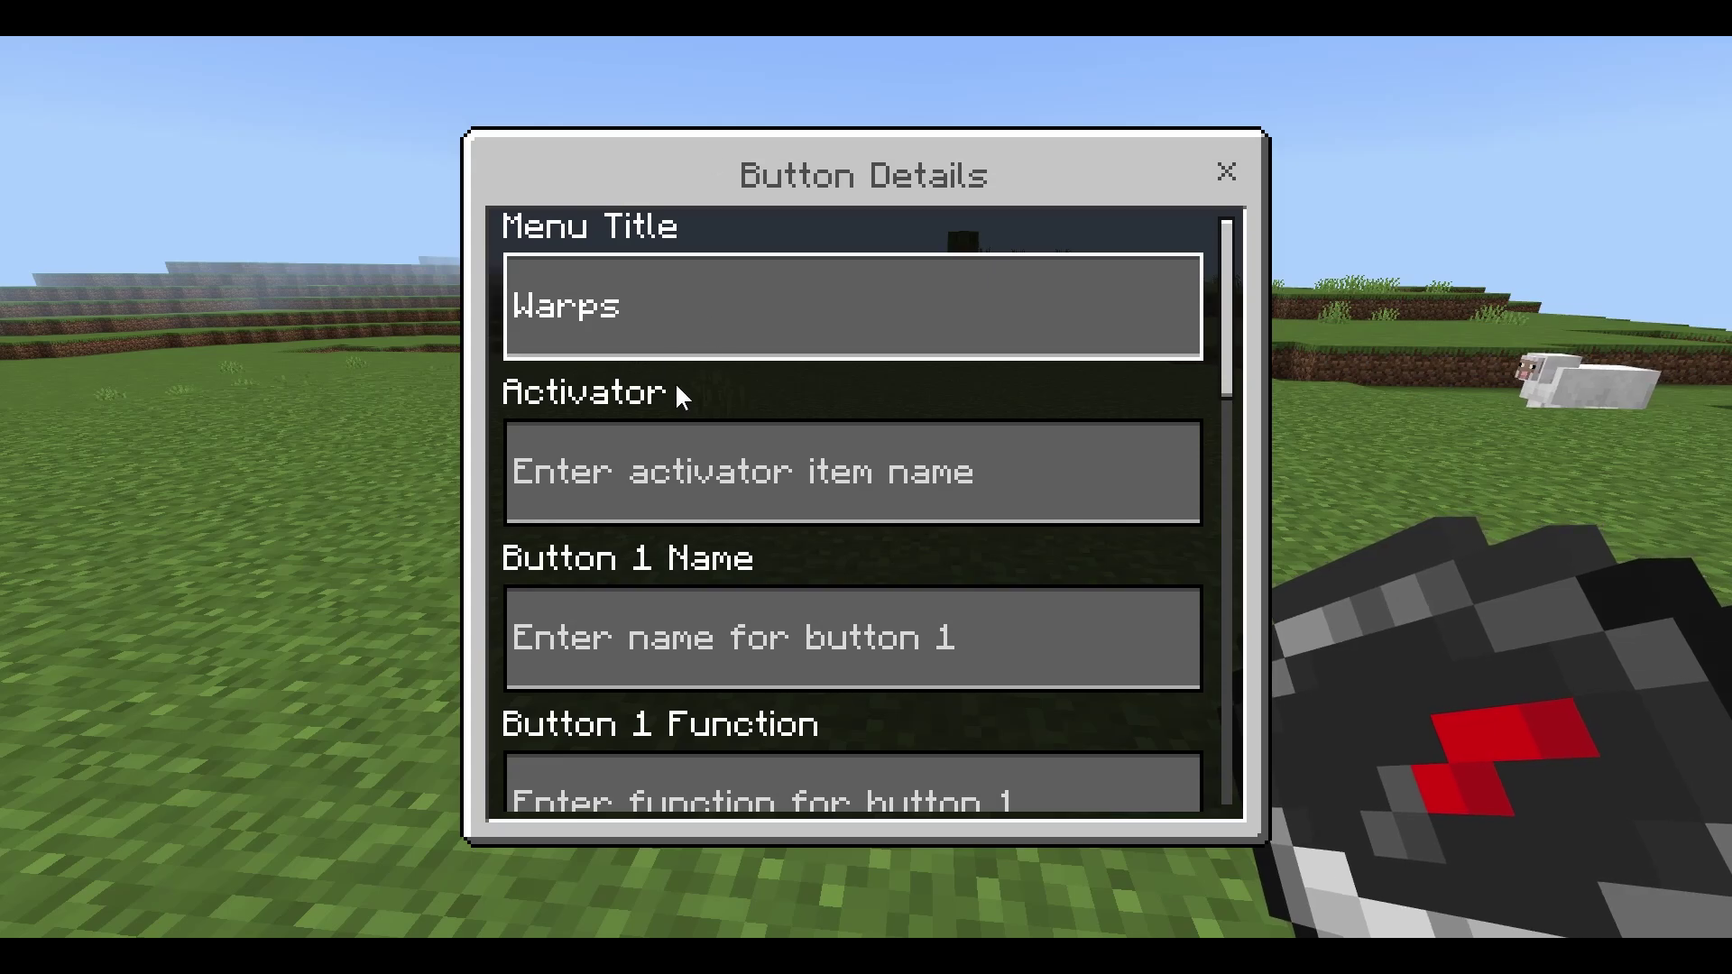
pyautogui.click(674, 435)
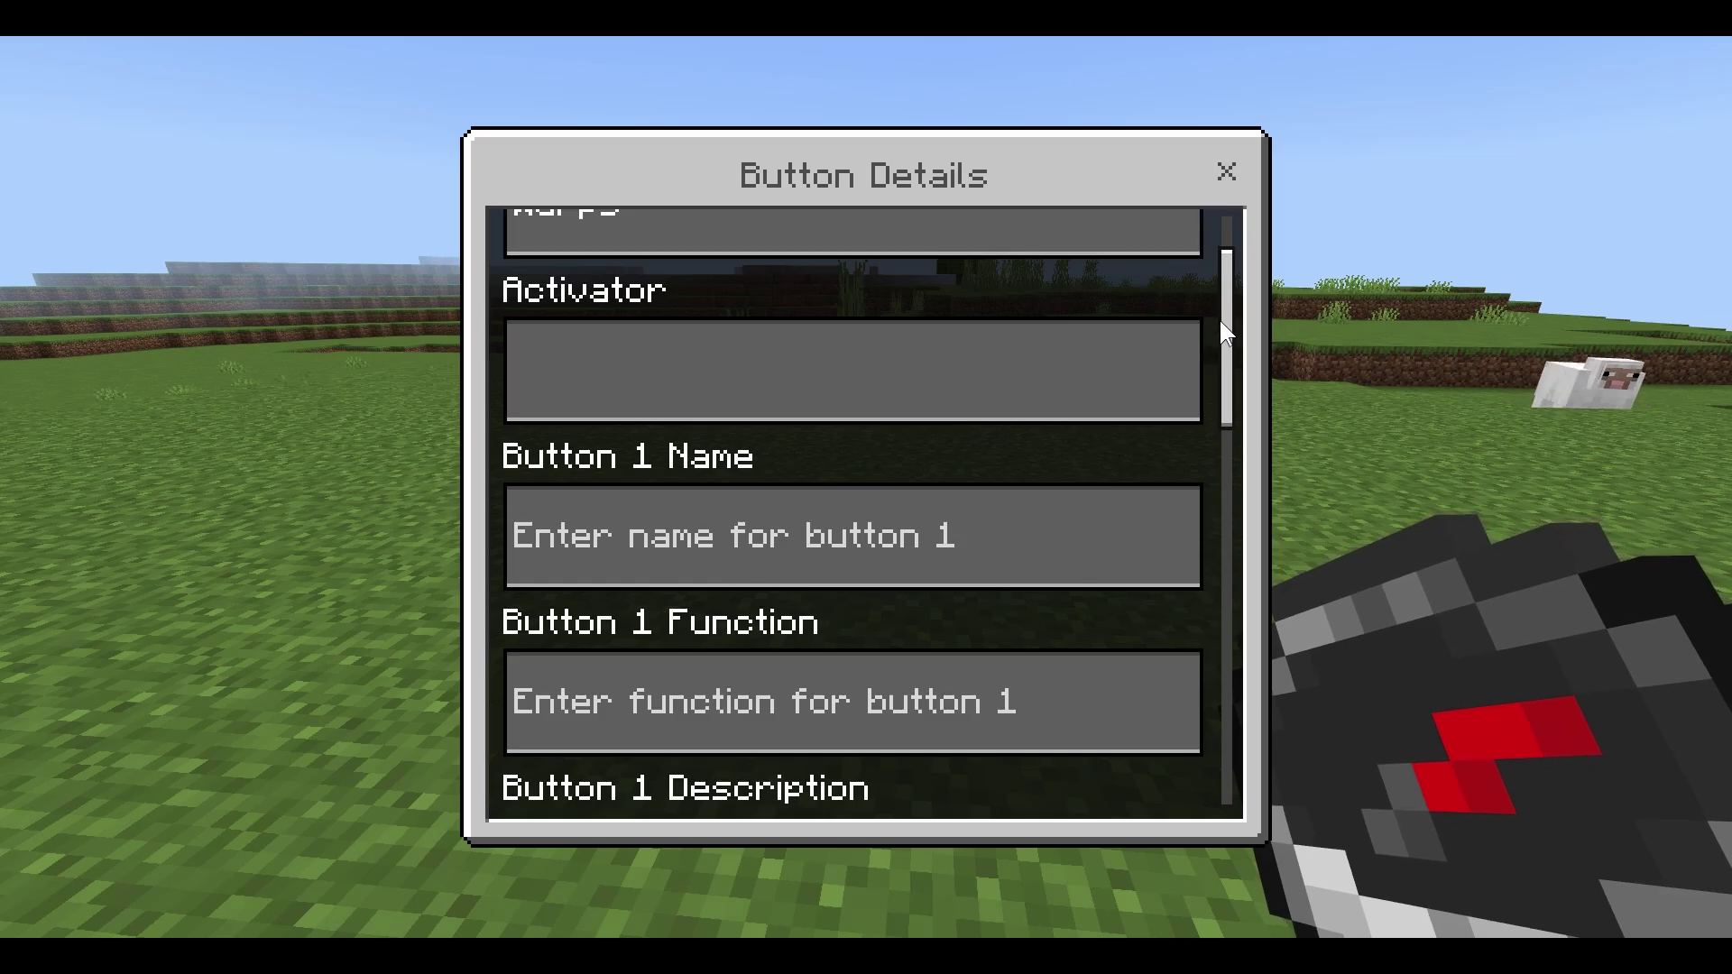
pyautogui.moveTo(1227, 340); pyautogui.dragTo(1211, 733)
pyautogui.click(1085, 777)
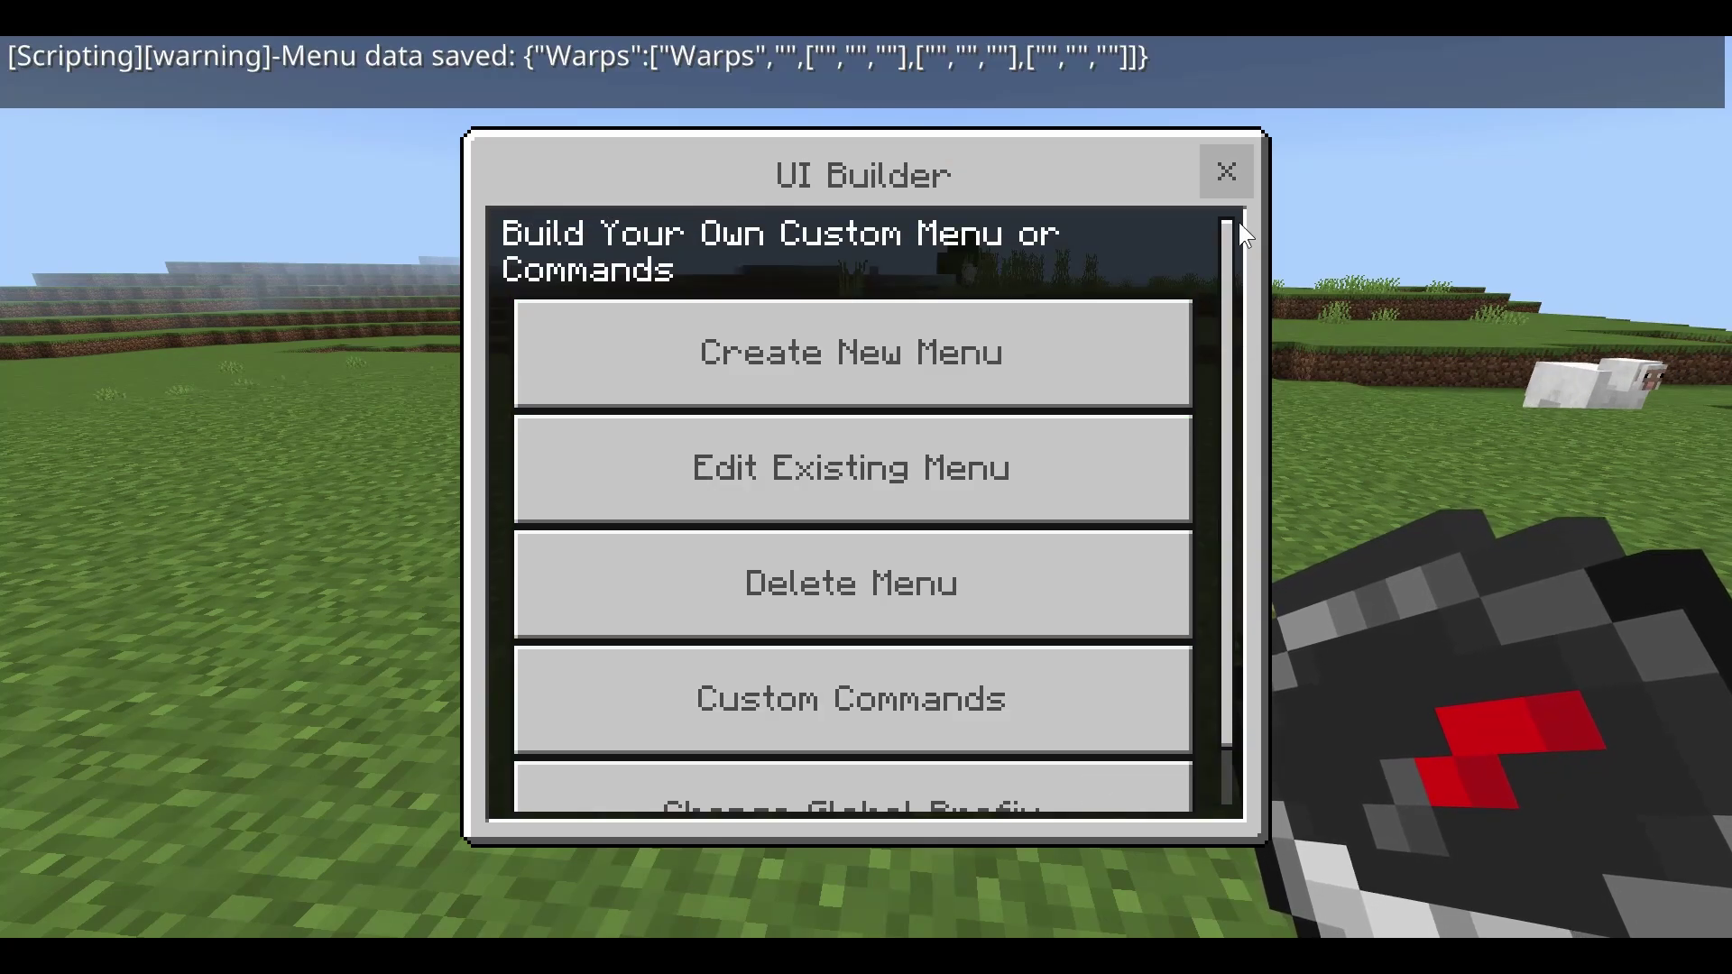
# - Search the creative inventory for 'rec' and place the Recovery Compass in hotbar slot 2
pyautogui.press('Escape')
pyautogui.press('e')
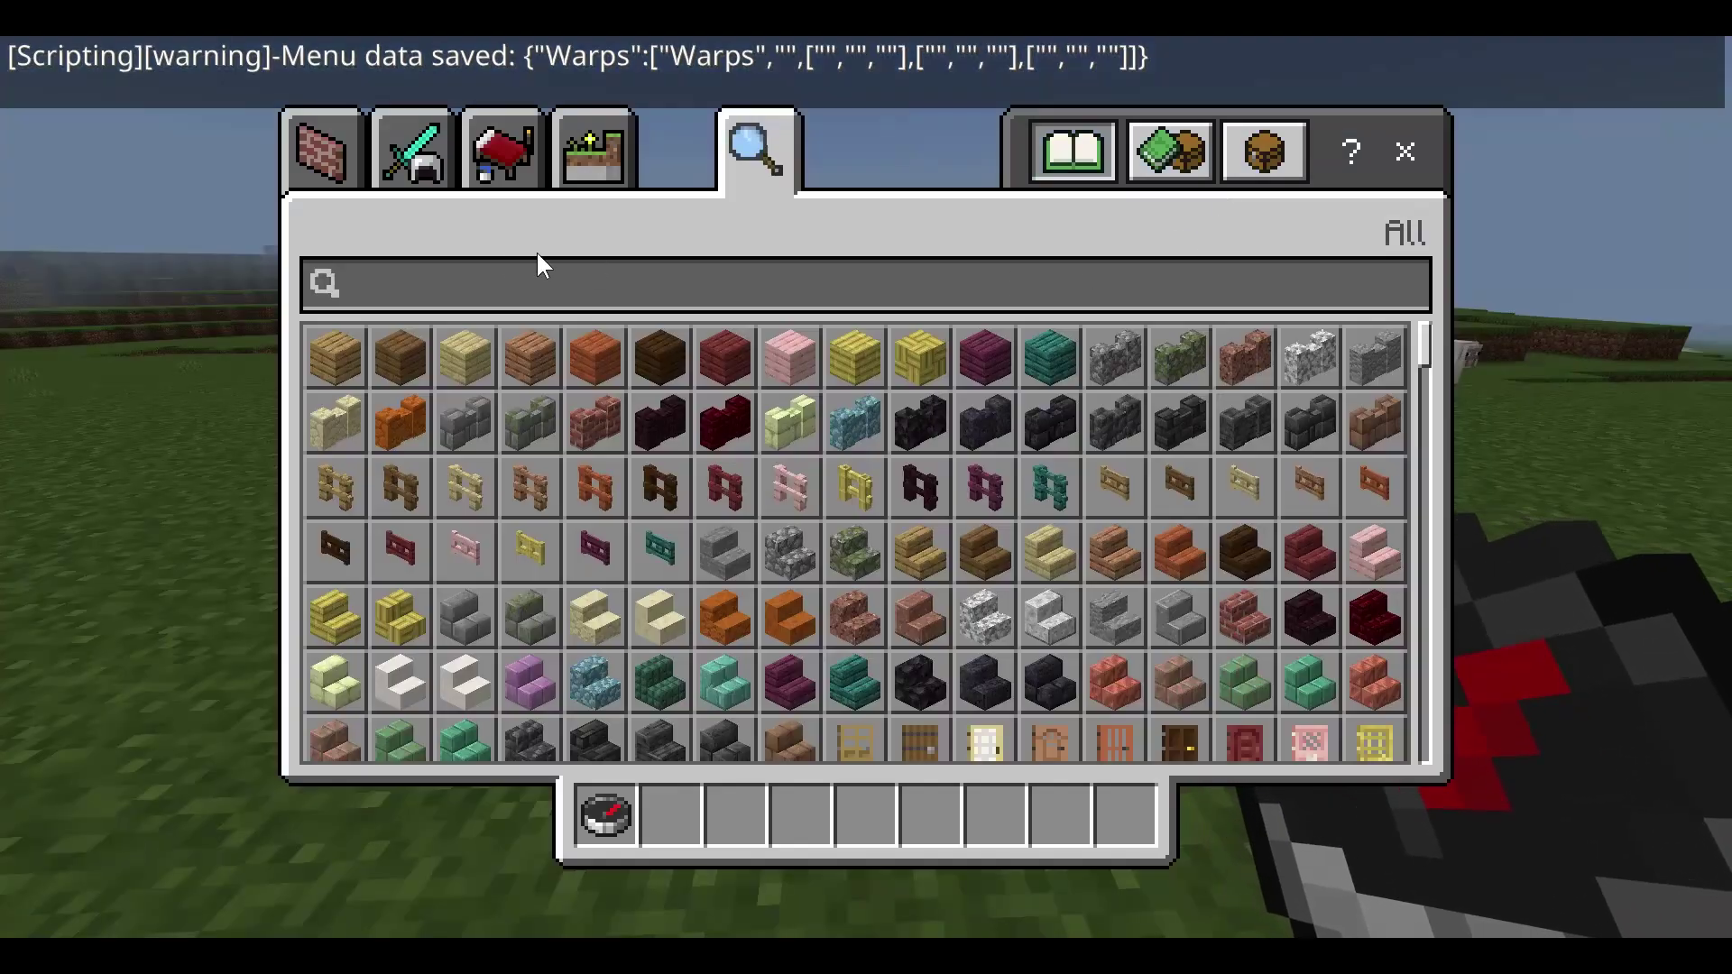
pyautogui.click(615, 306)
pyautogui.write('rec')
pyautogui.click(344, 355)
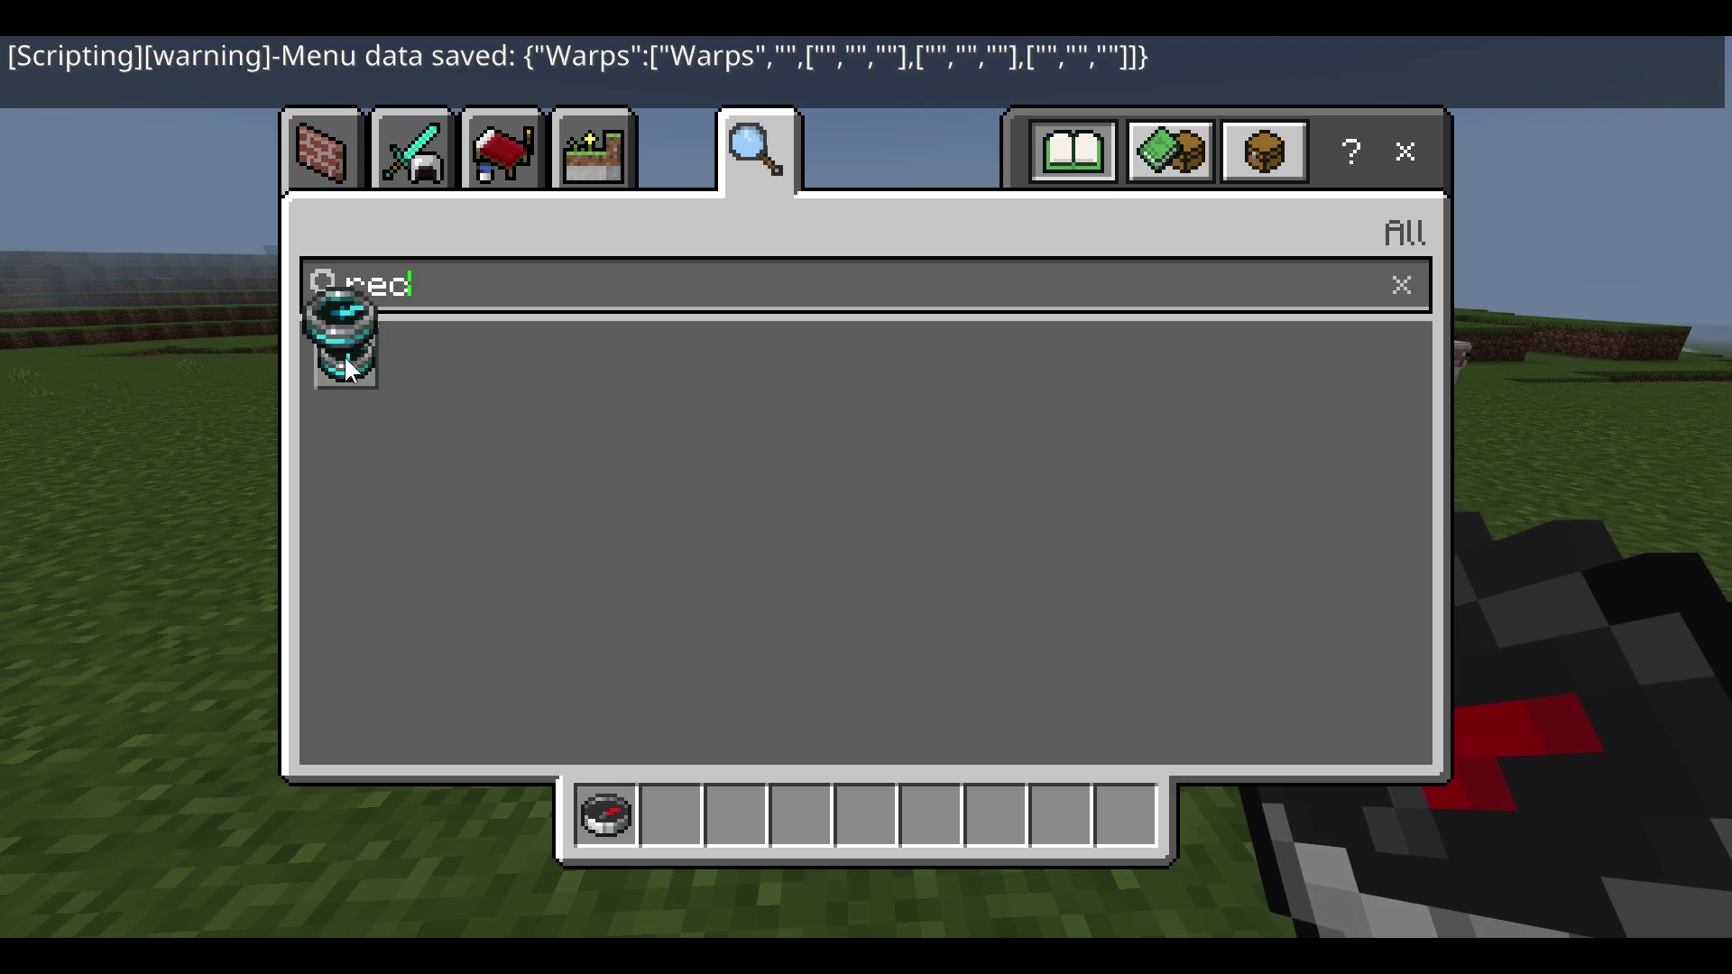
pyautogui.click(662, 832)
pyautogui.press('e')
# - Switch to the ordinary compass in slot 1 and use it to reopen the UI Builder
pyautogui.press('2')
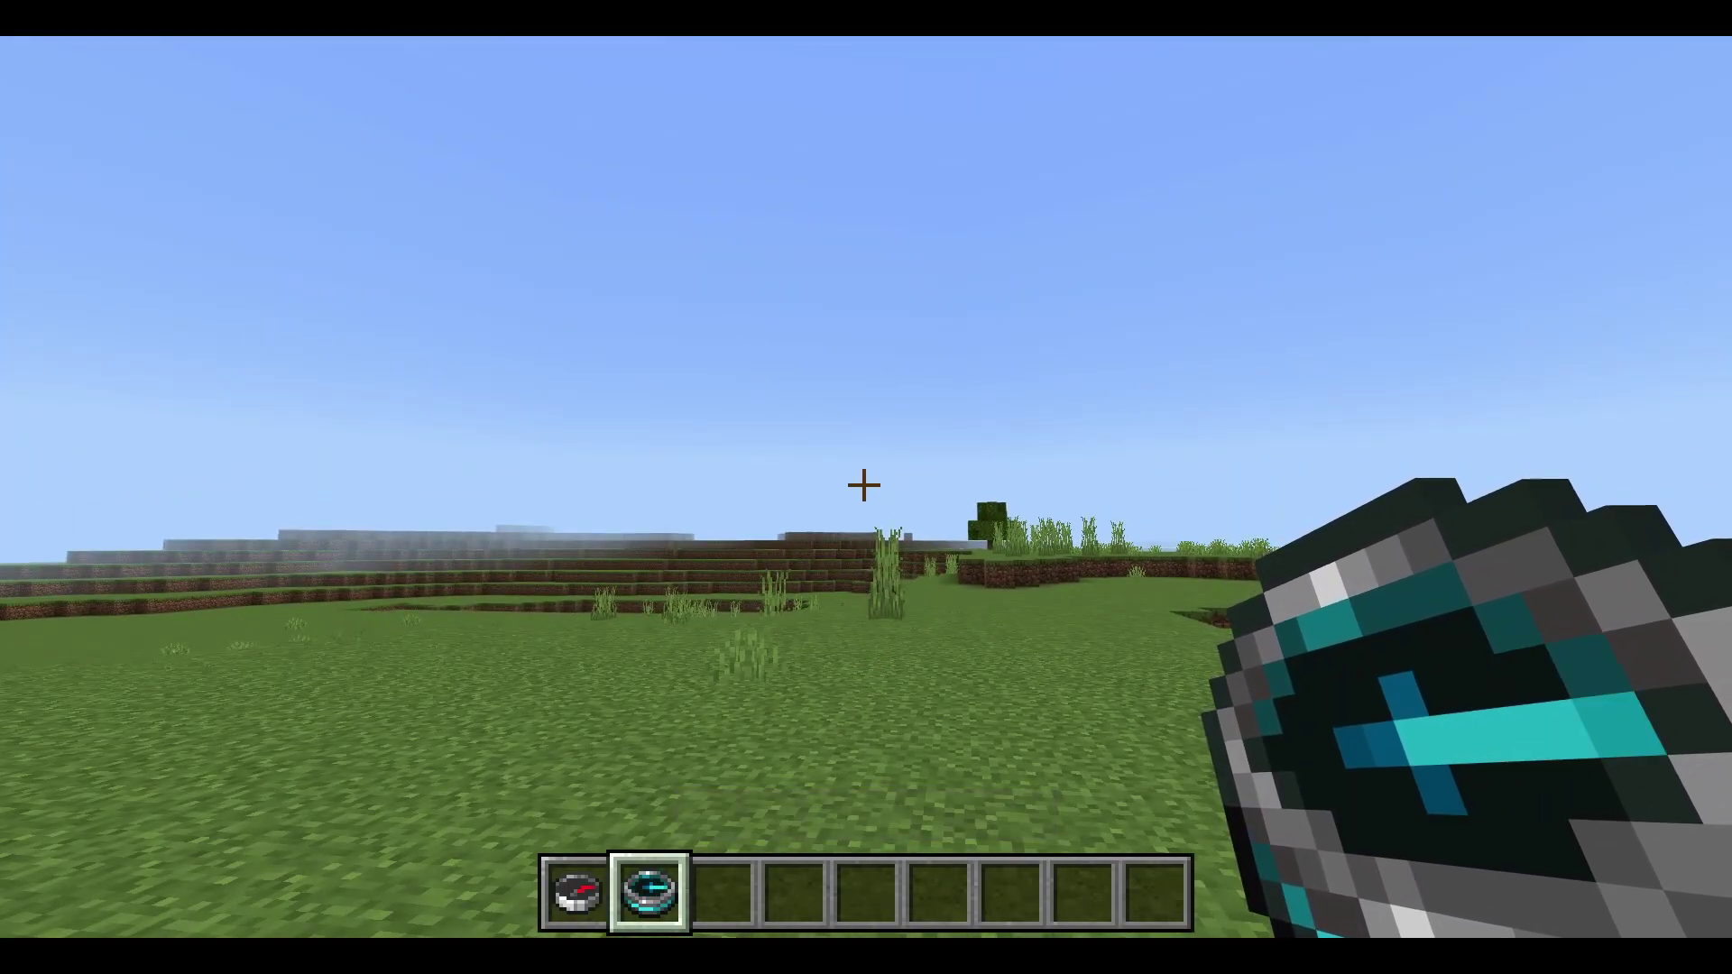
pyautogui.press('1')
pyautogui.rightClick(864, 485)
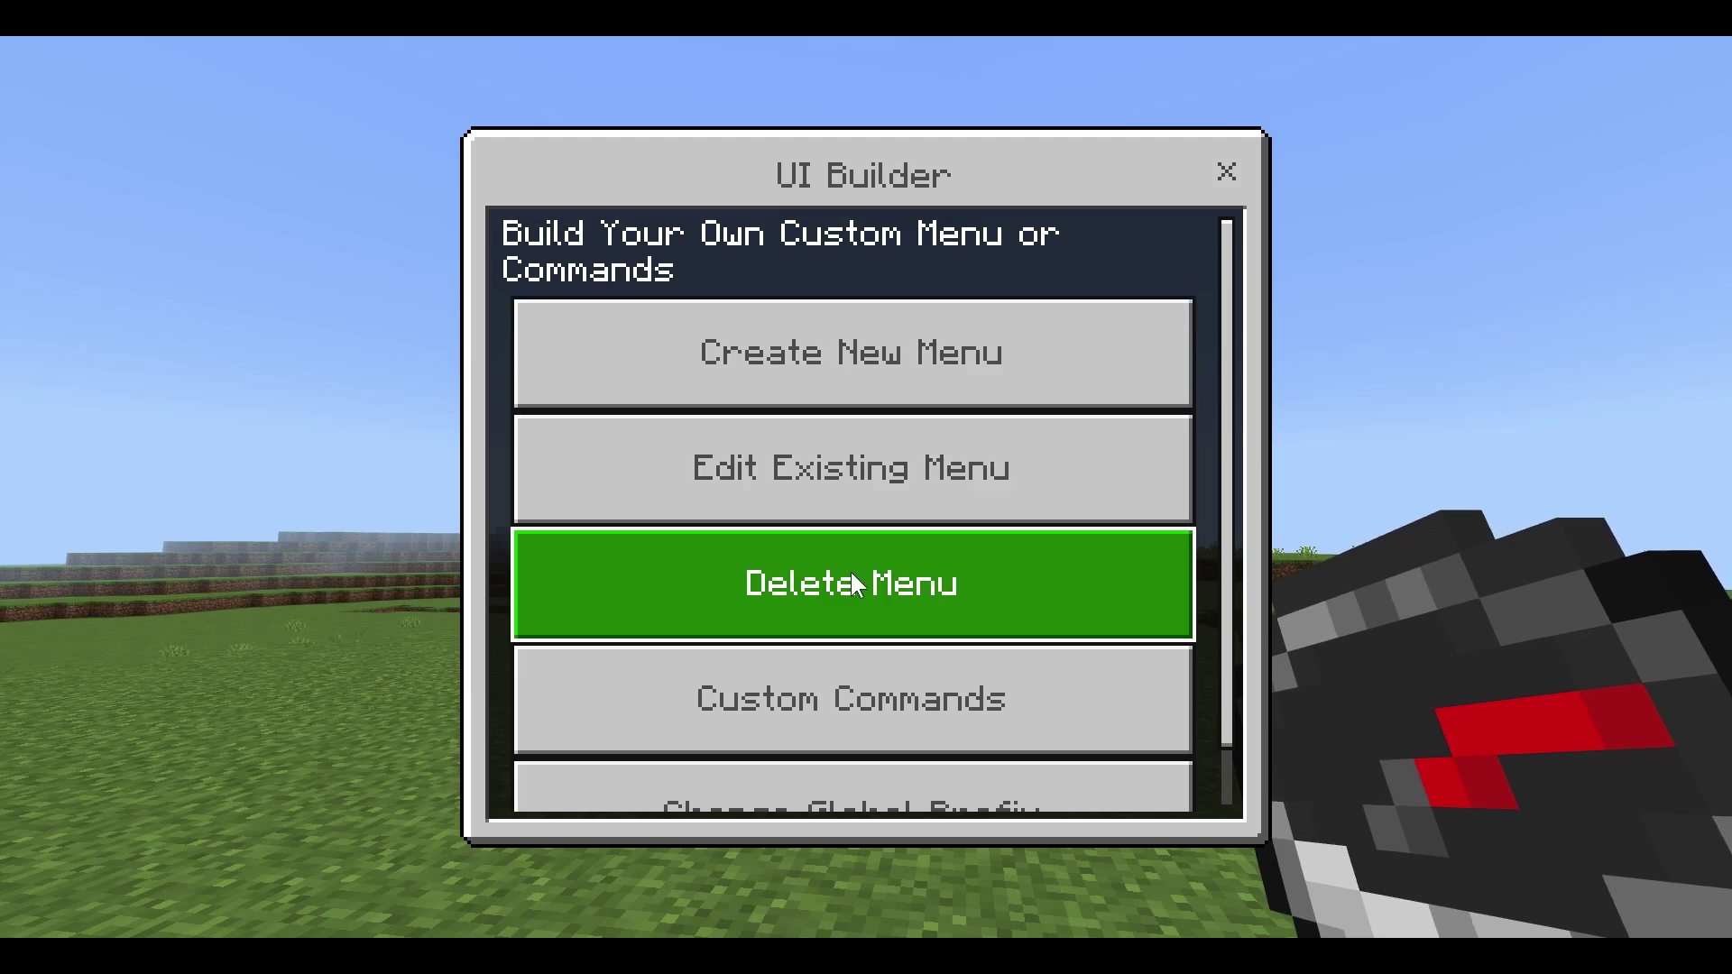
# - Open the Warps menu for editing and set its activation item to minecraft:recovery_compass
pyautogui.click(830, 478)
pyautogui.click(825, 478)
pyautogui.click(787, 518)
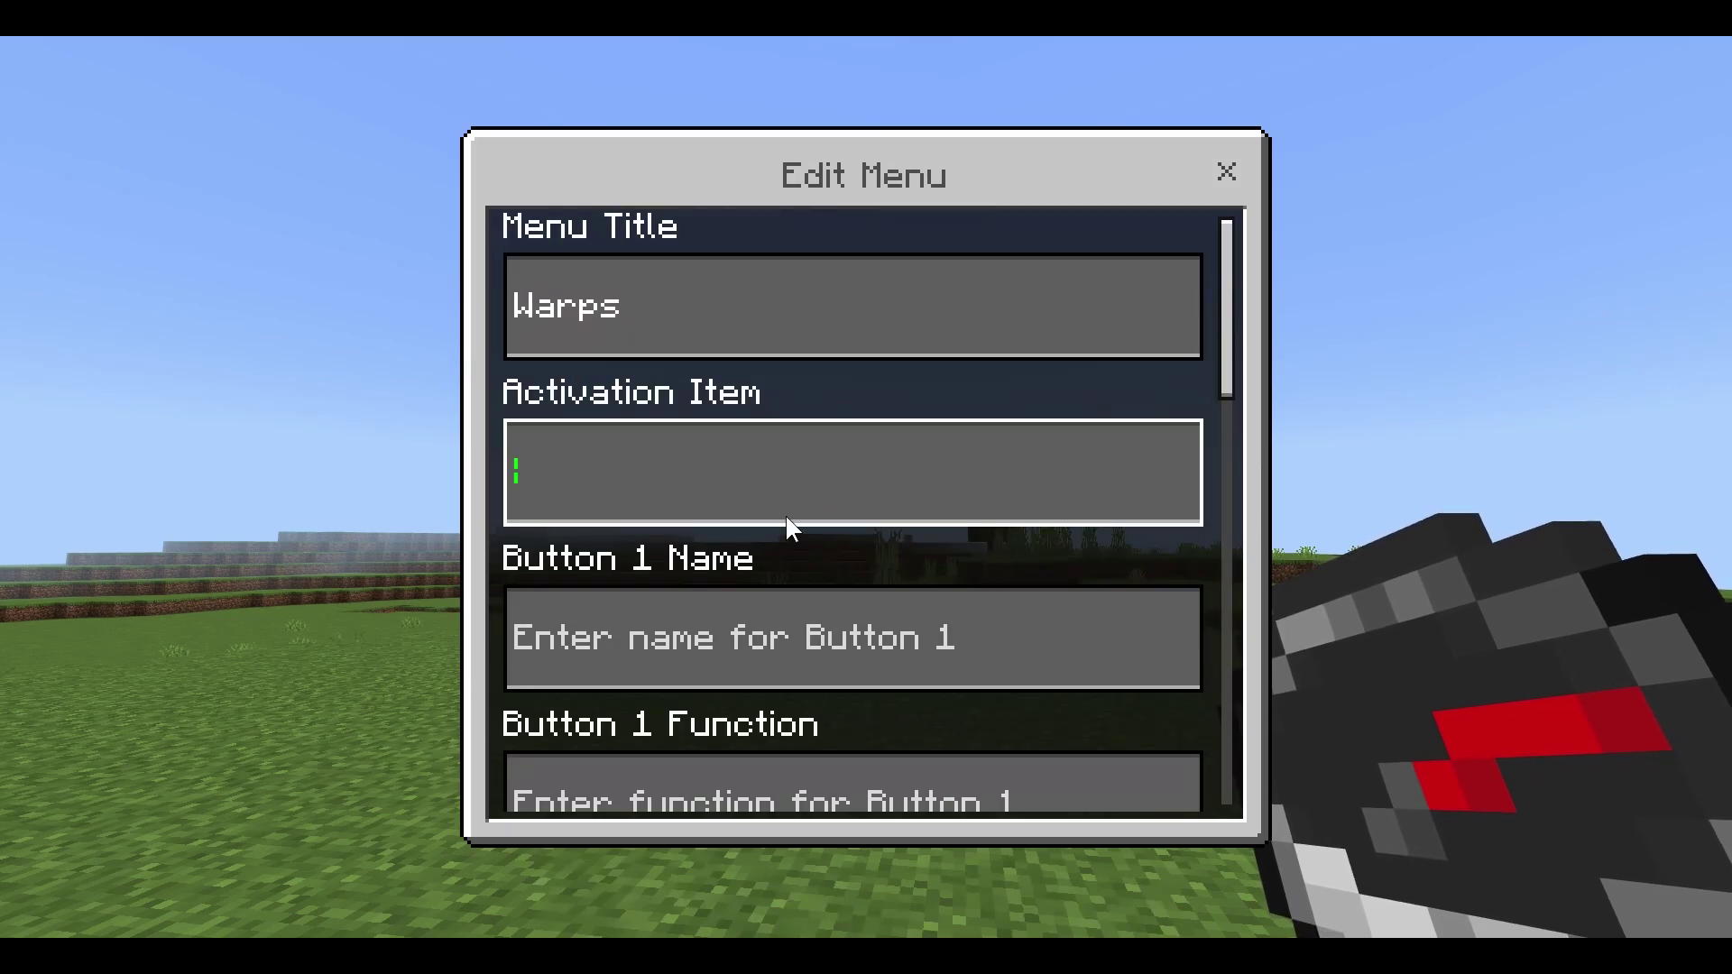
pyautogui.write('minecraft')
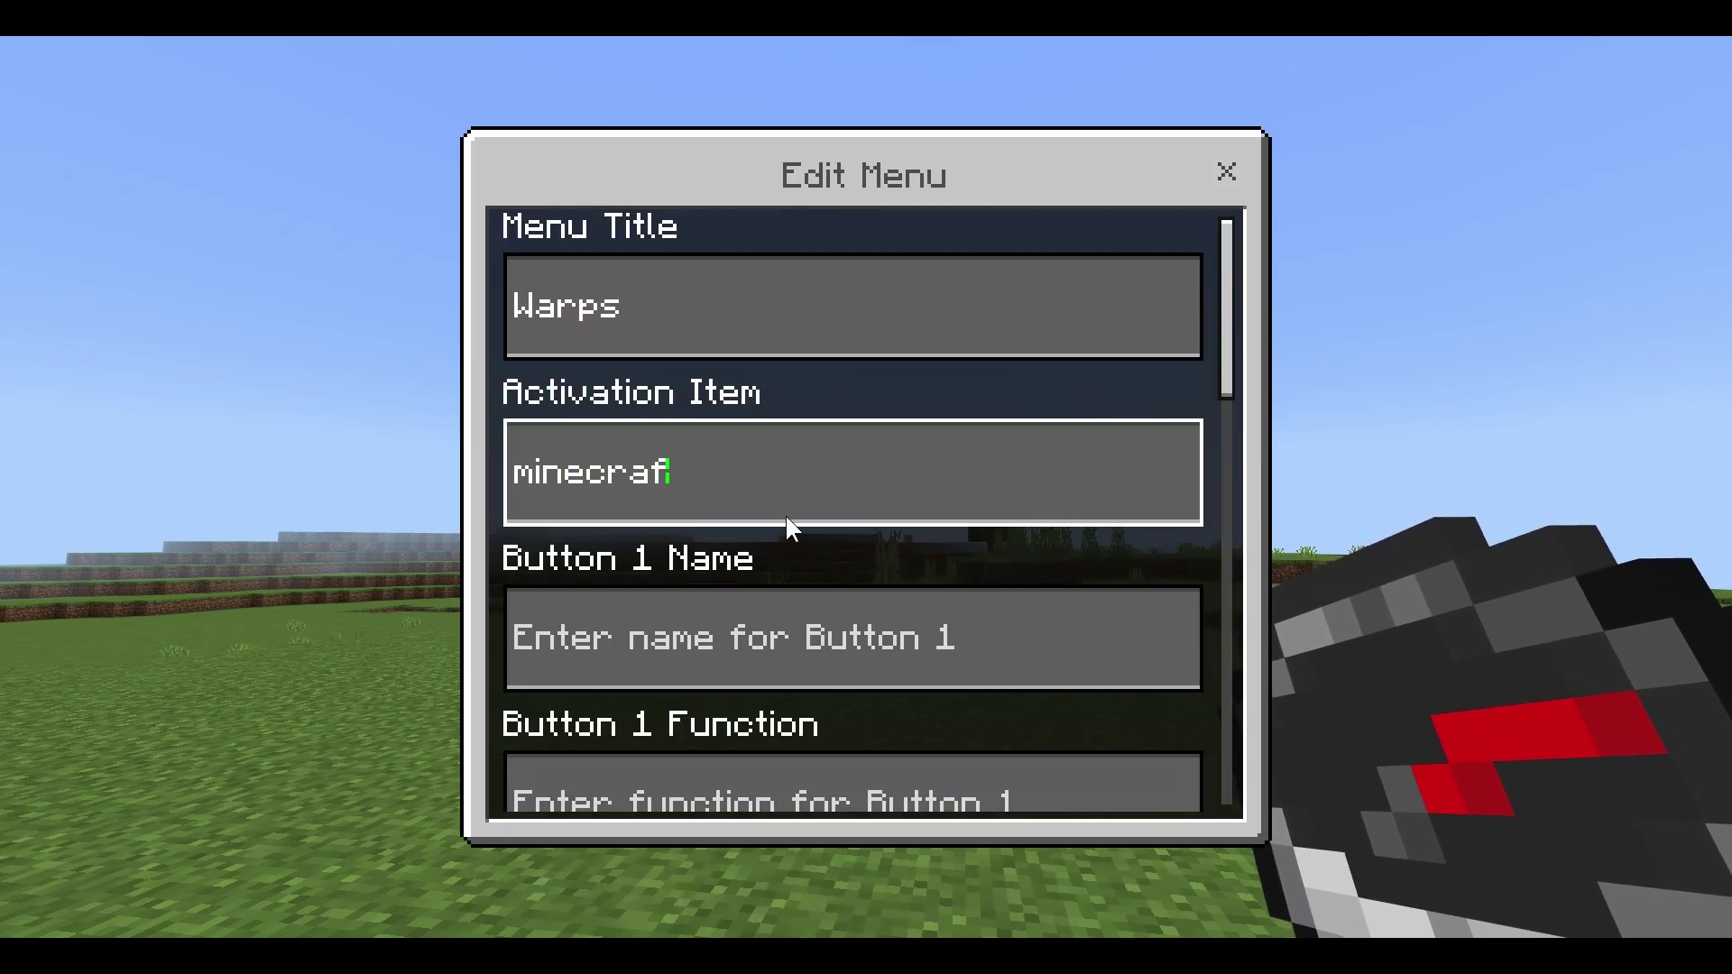
pyautogui.write(':')
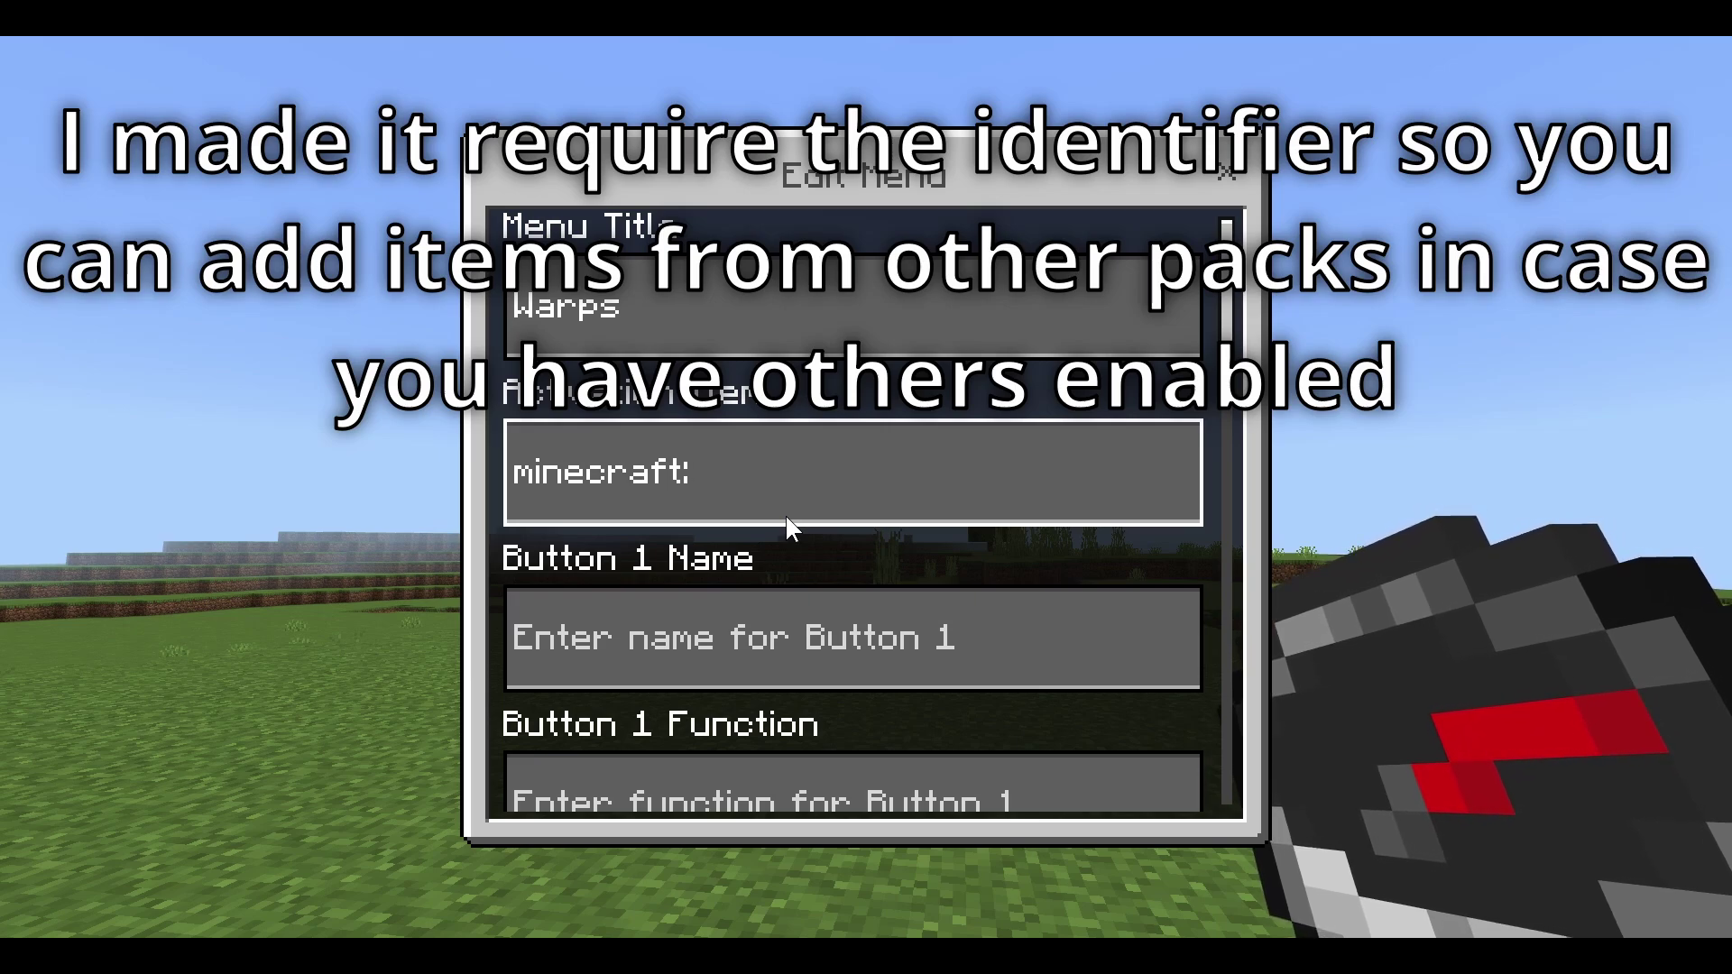
pyautogui.write('recovery')
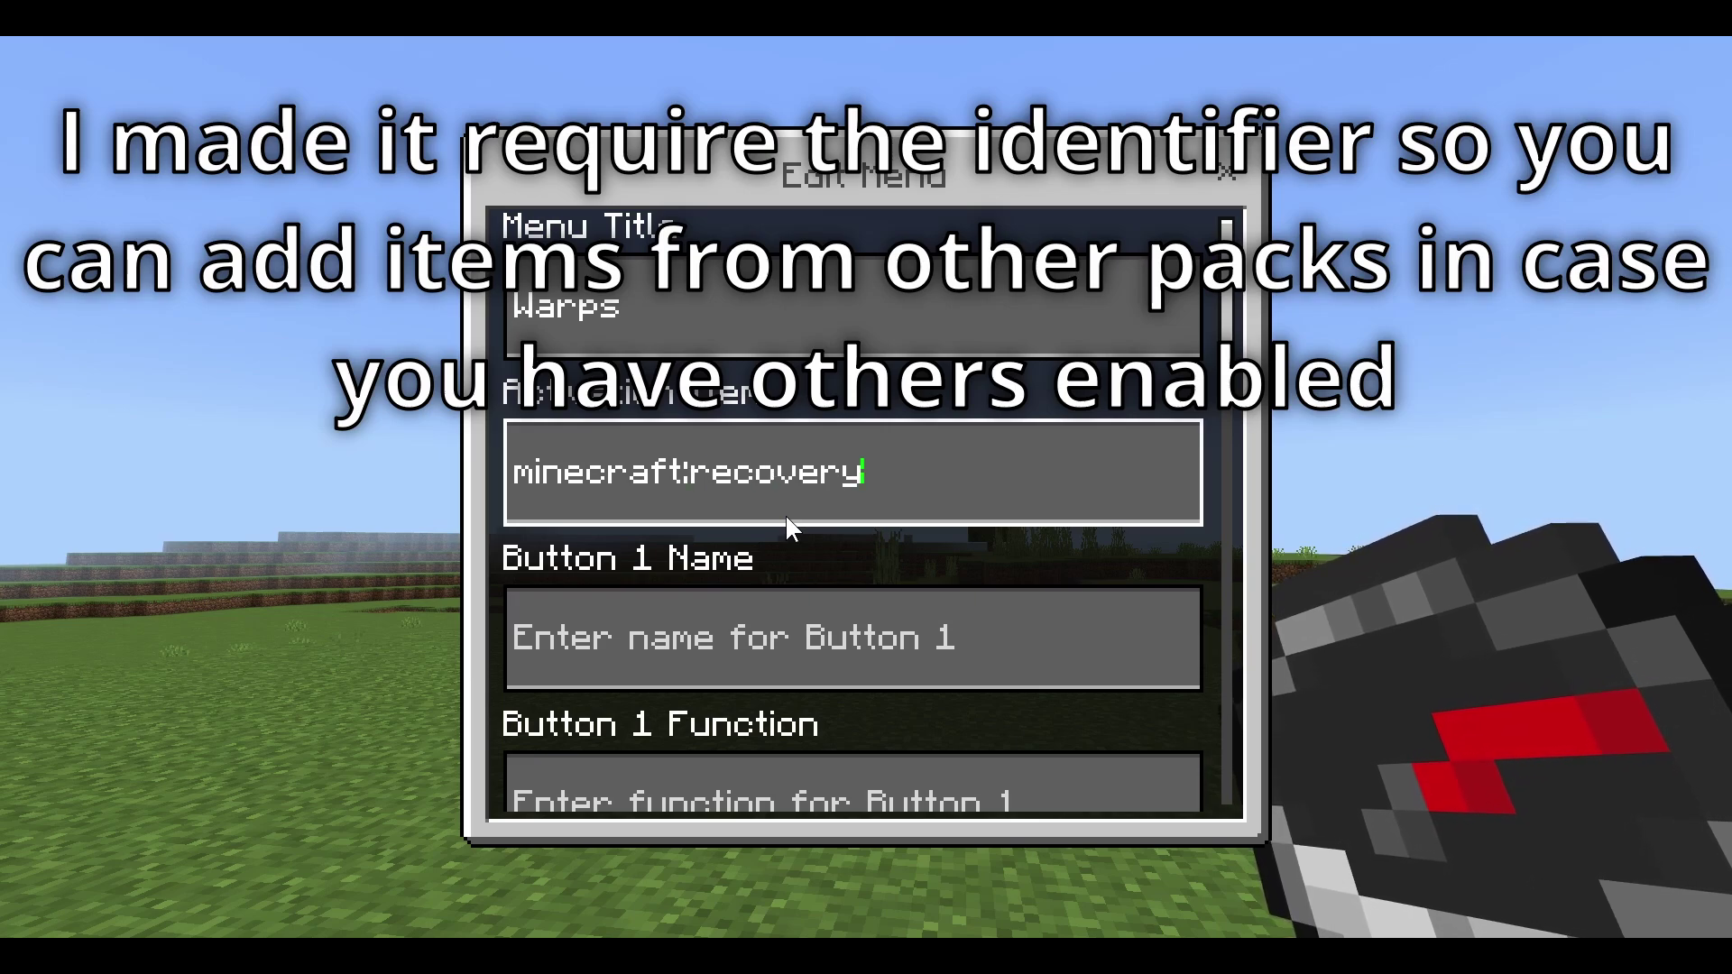
pyautogui.write('_compass')
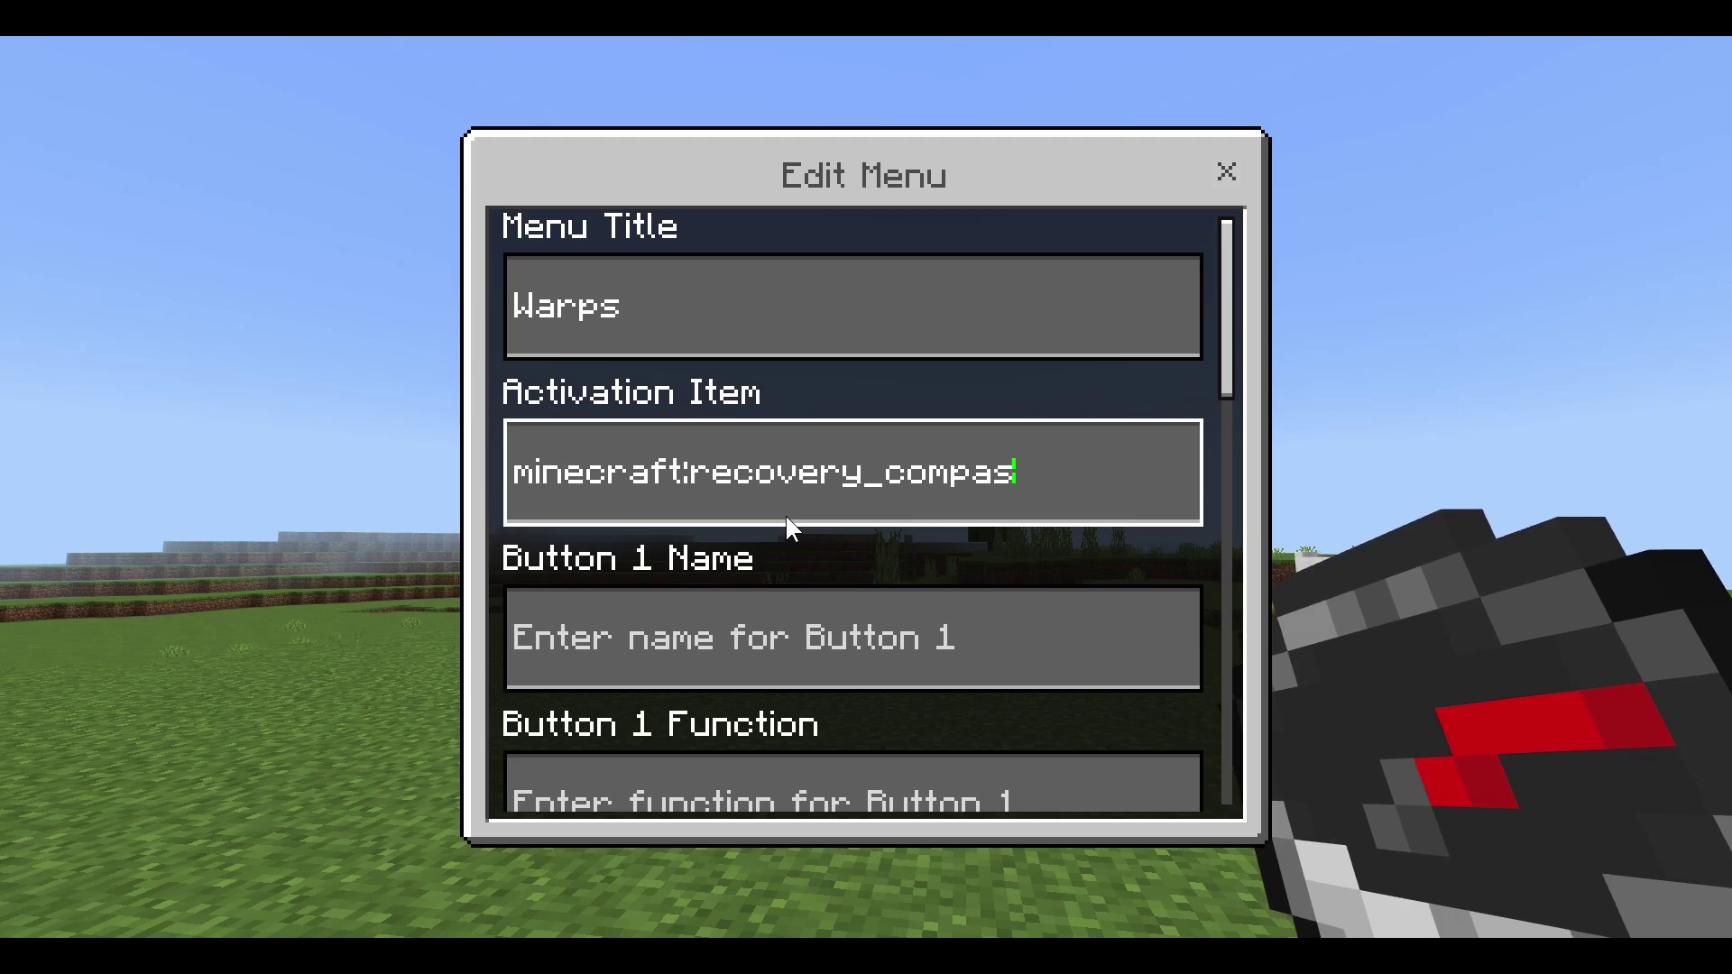
pyautogui.click(918, 658)
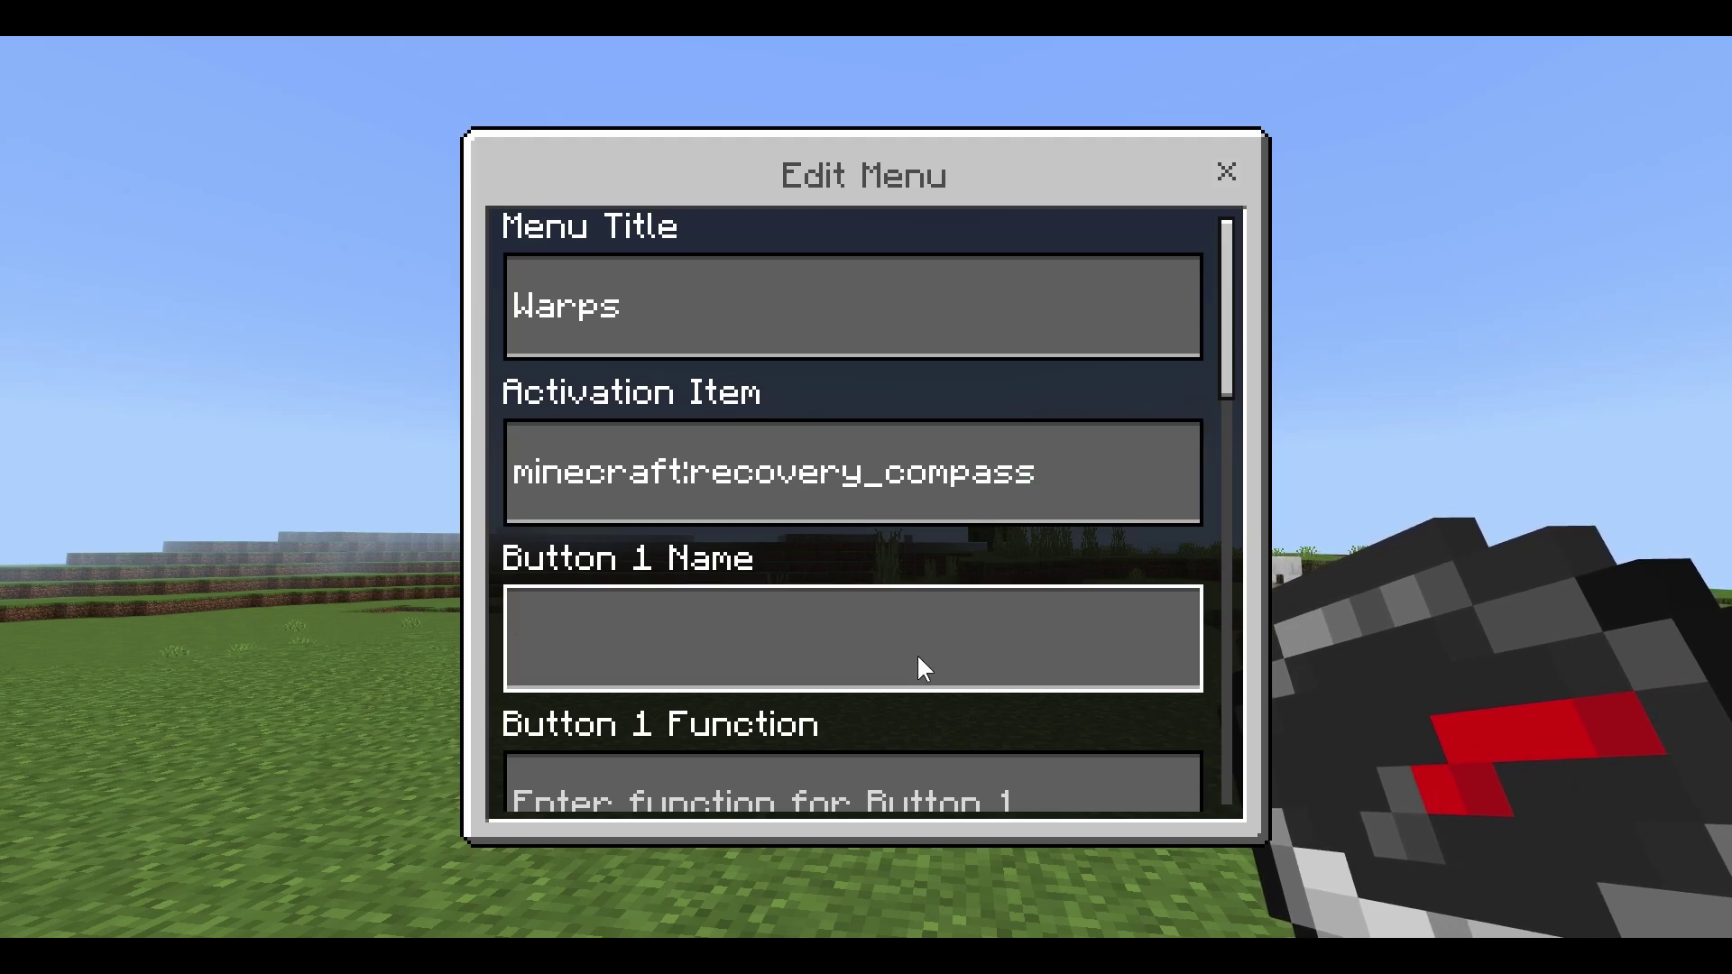
# - Name button 1 Home and give it the command tp 100 70 100
pyautogui.write('Home')
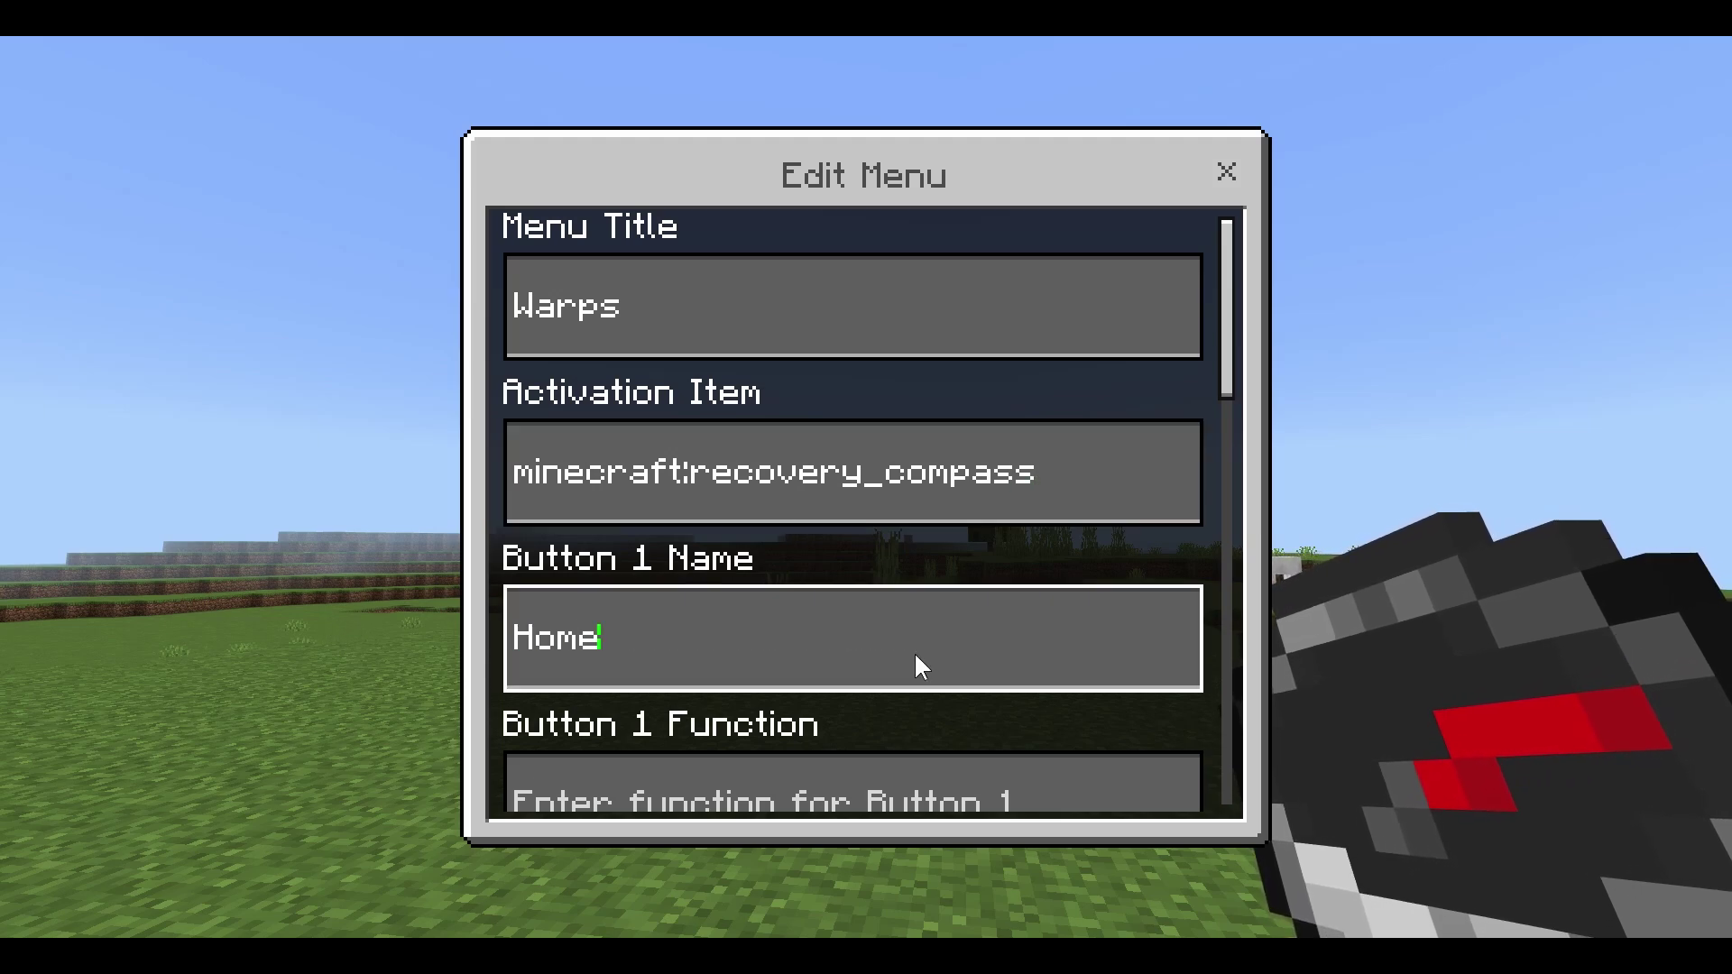
pyautogui.press('Return')
pyautogui.scroll(-3, 1232, 324)
pyautogui.click(1085, 547)
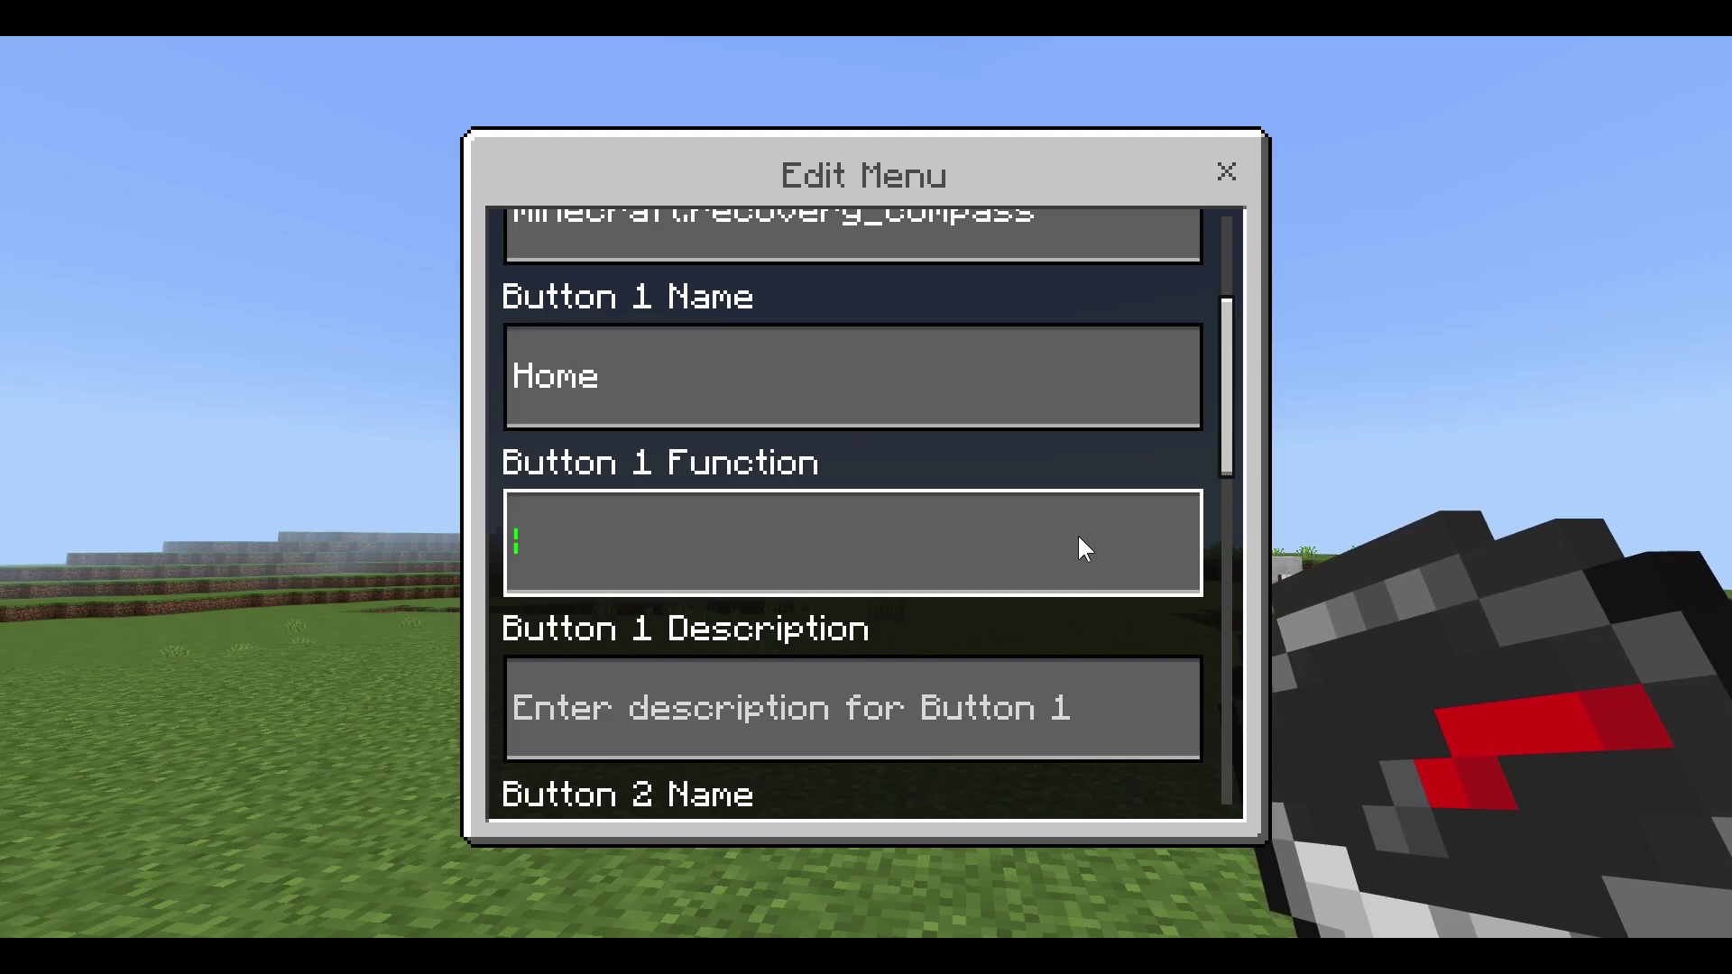
pyautogui.write('tp 100 70 100')
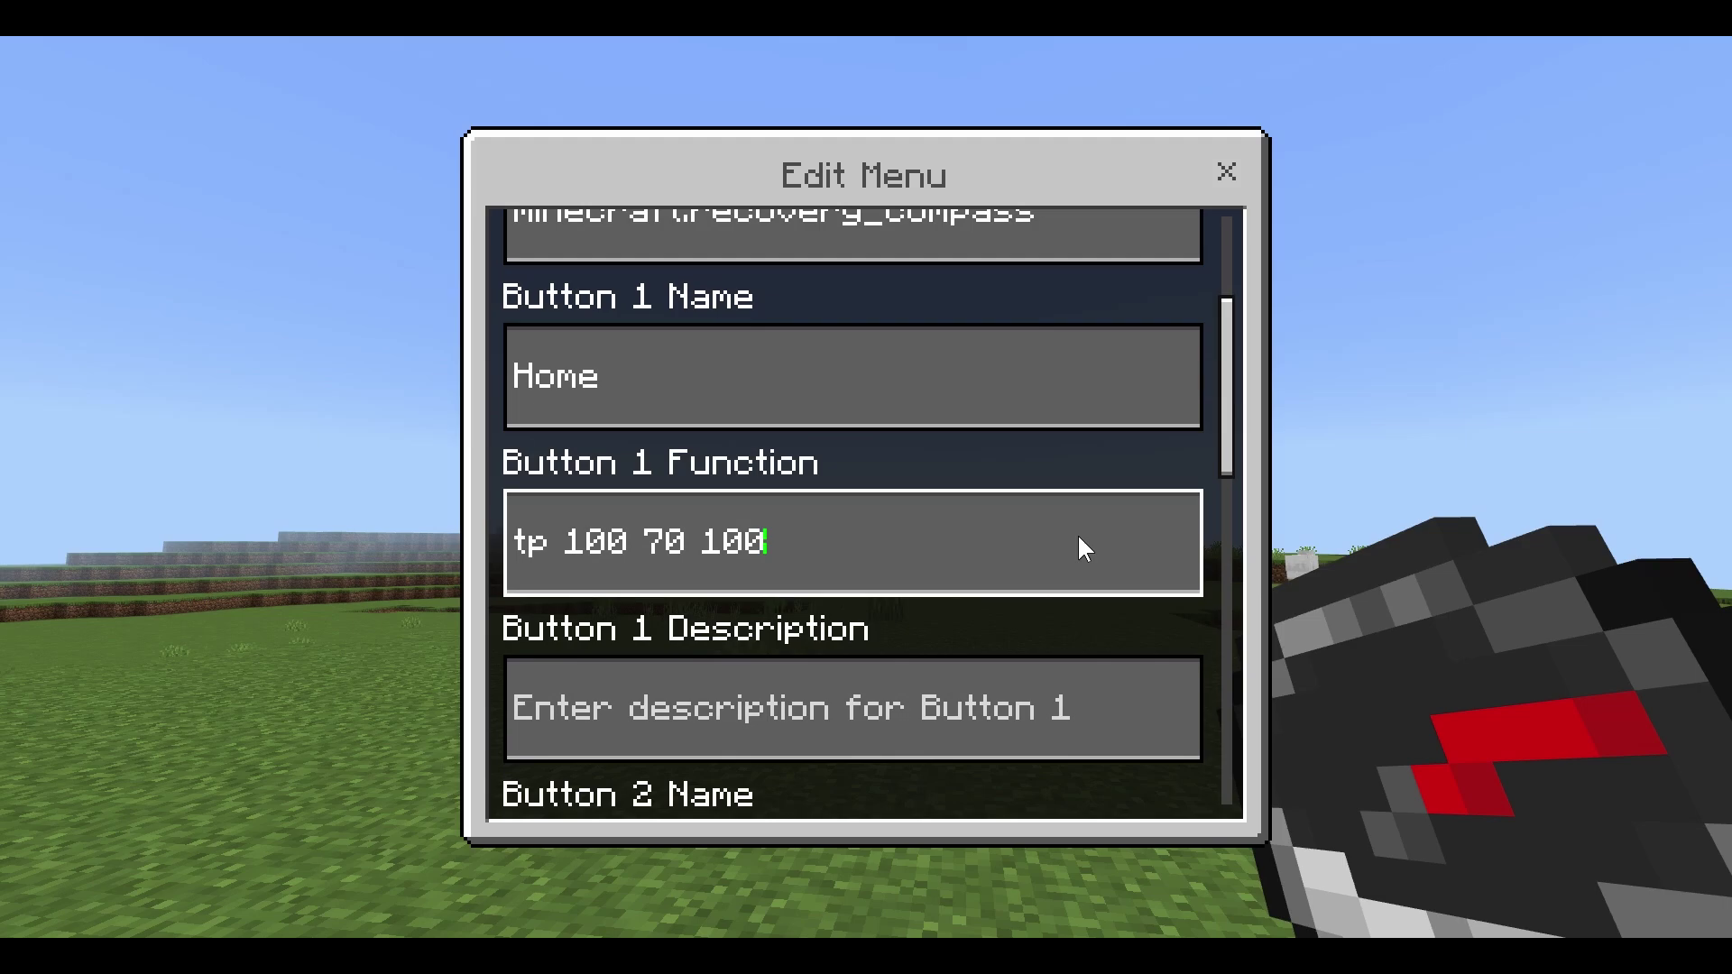
pyautogui.press('Return')
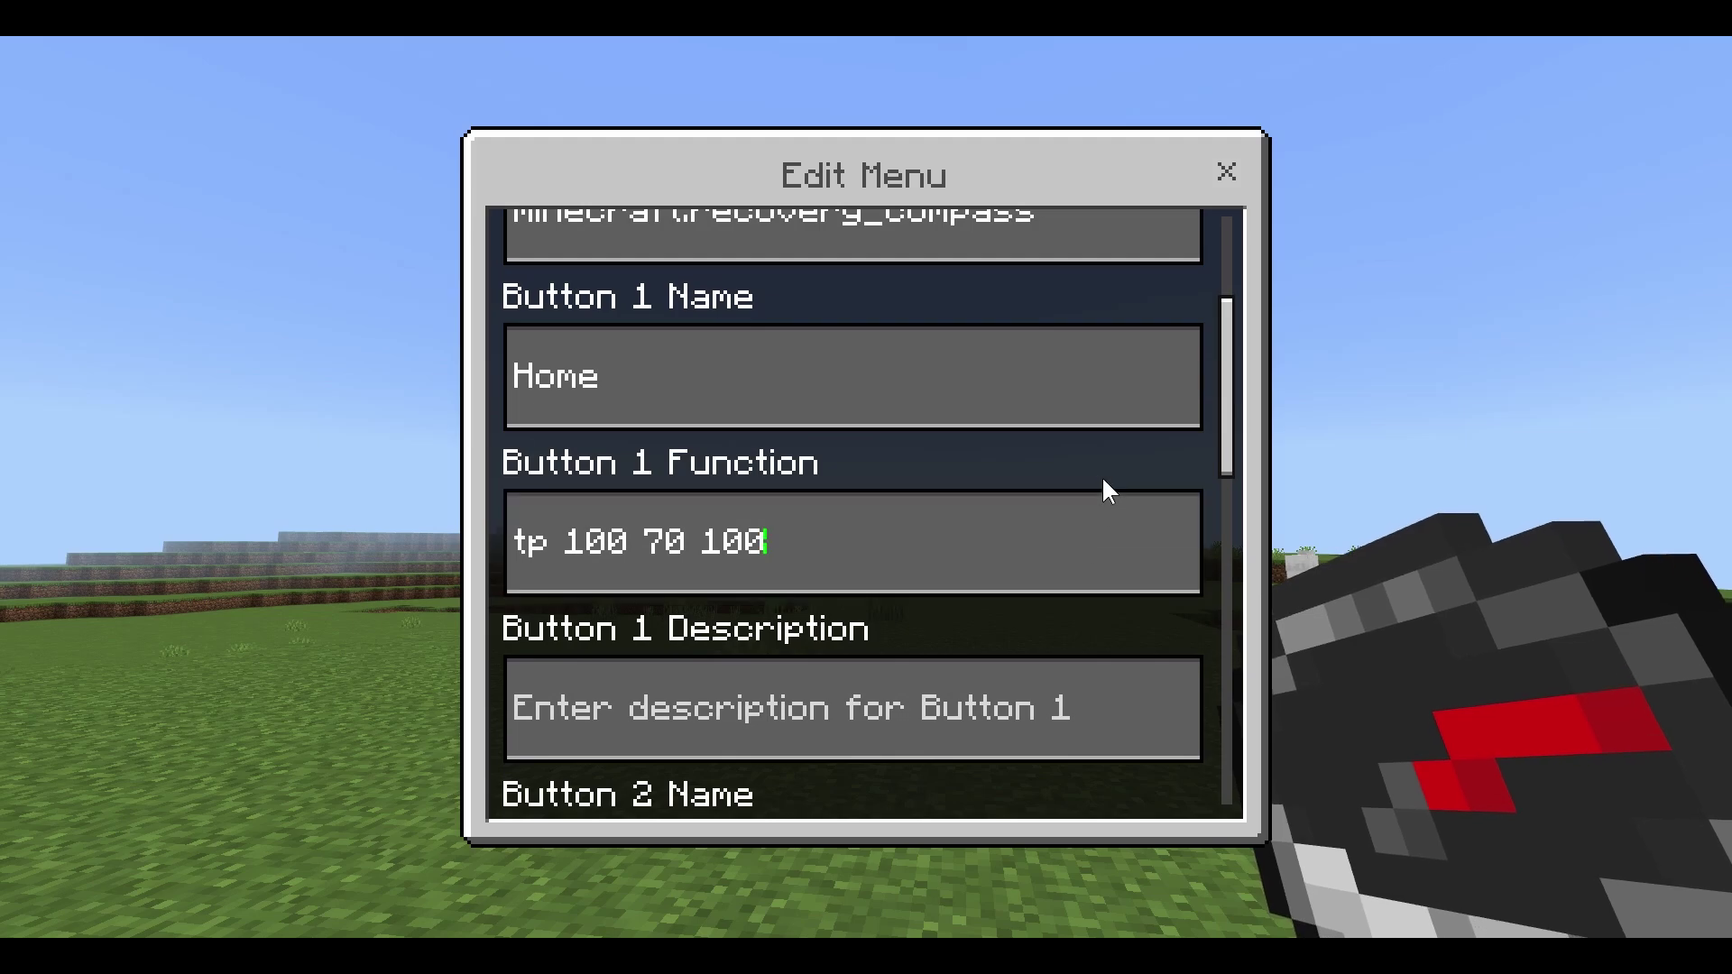
# - Describe the Home button as 'Teleports you home' and name button 2 Shop
pyautogui.scroll(-1, 1226, 392)
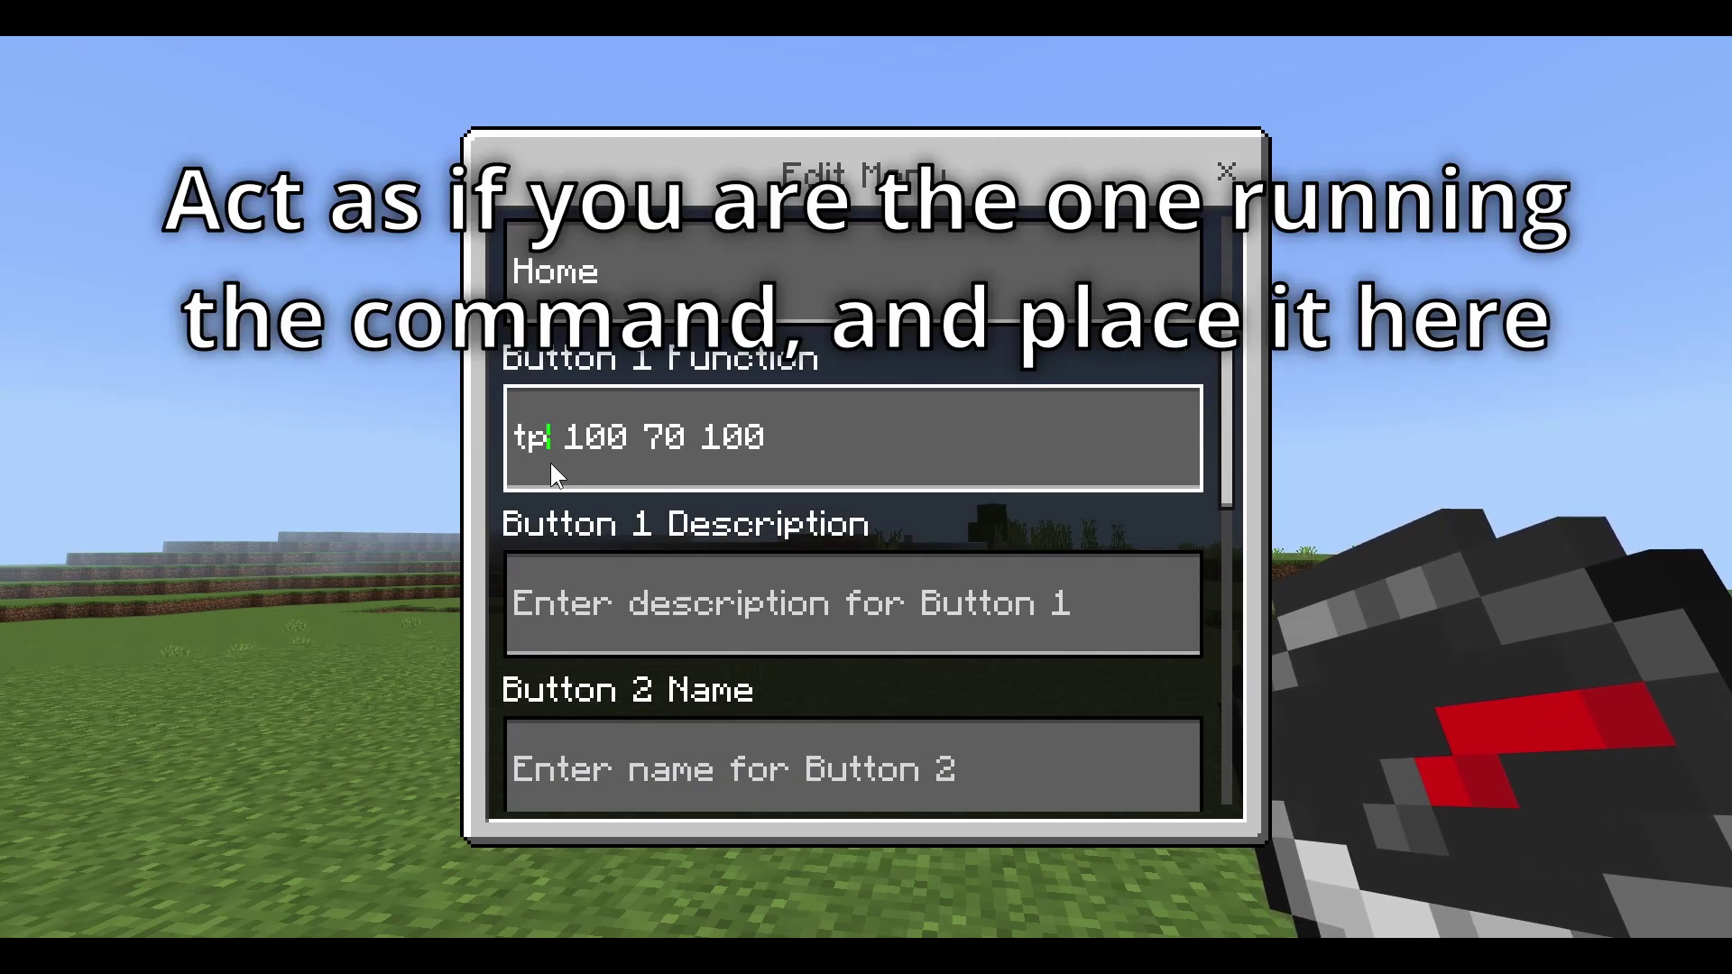
pyautogui.click(623, 586)
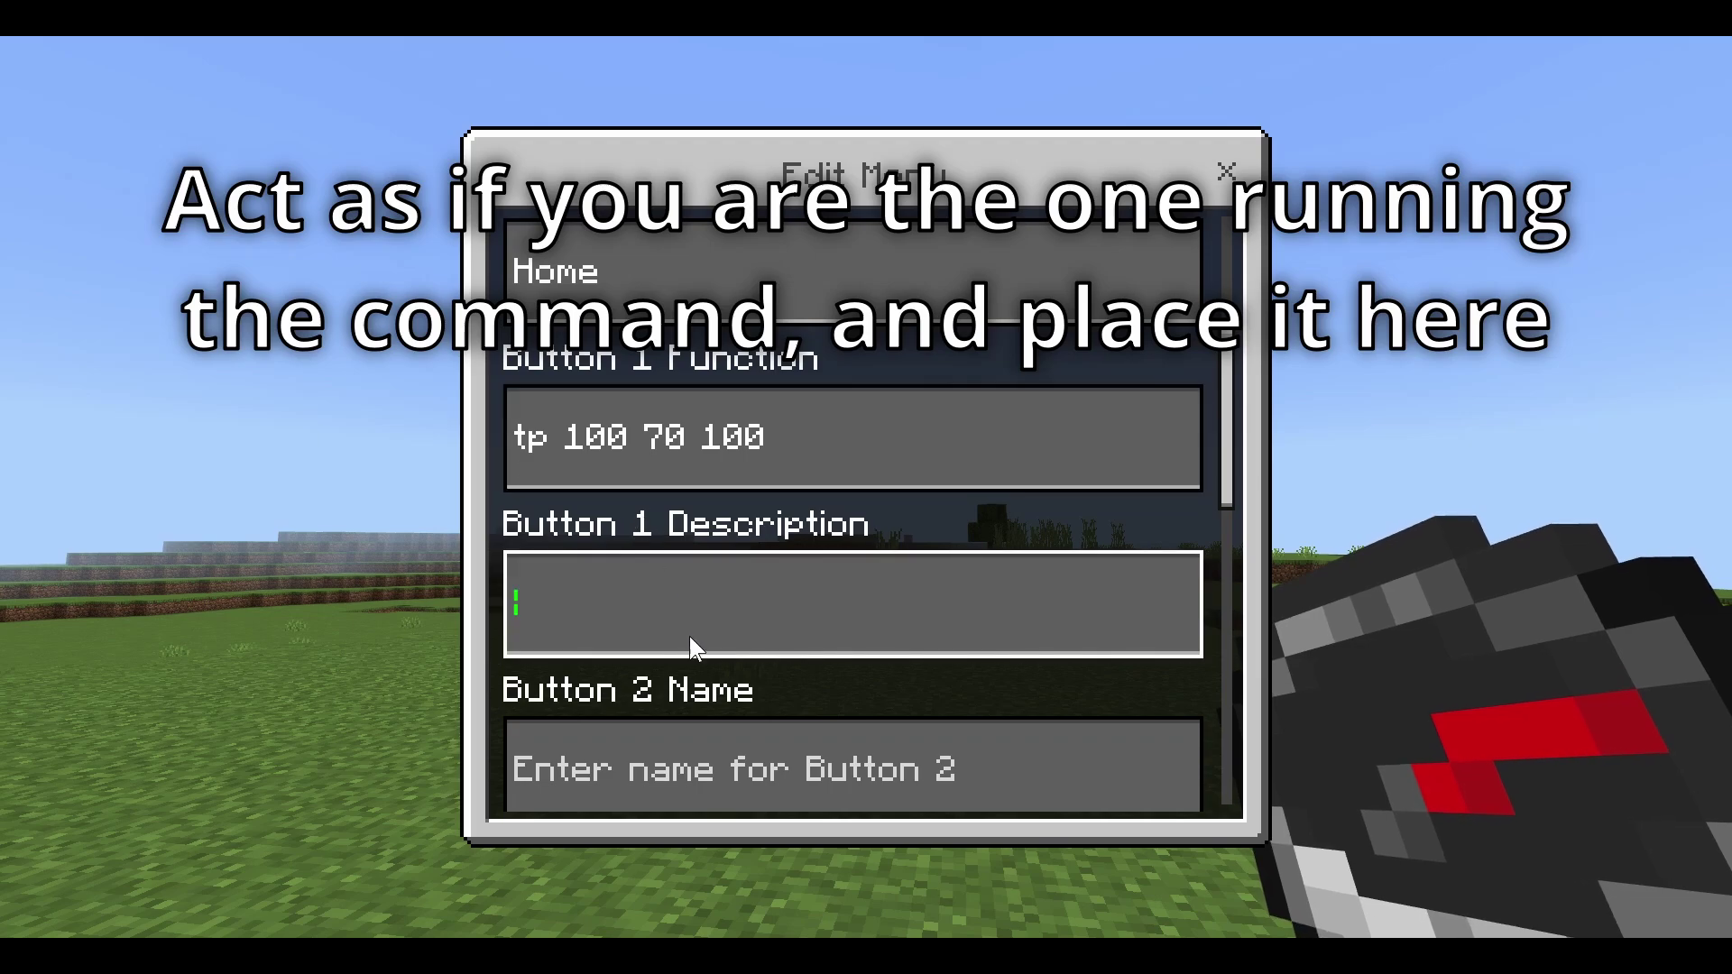
pyautogui.write('T')
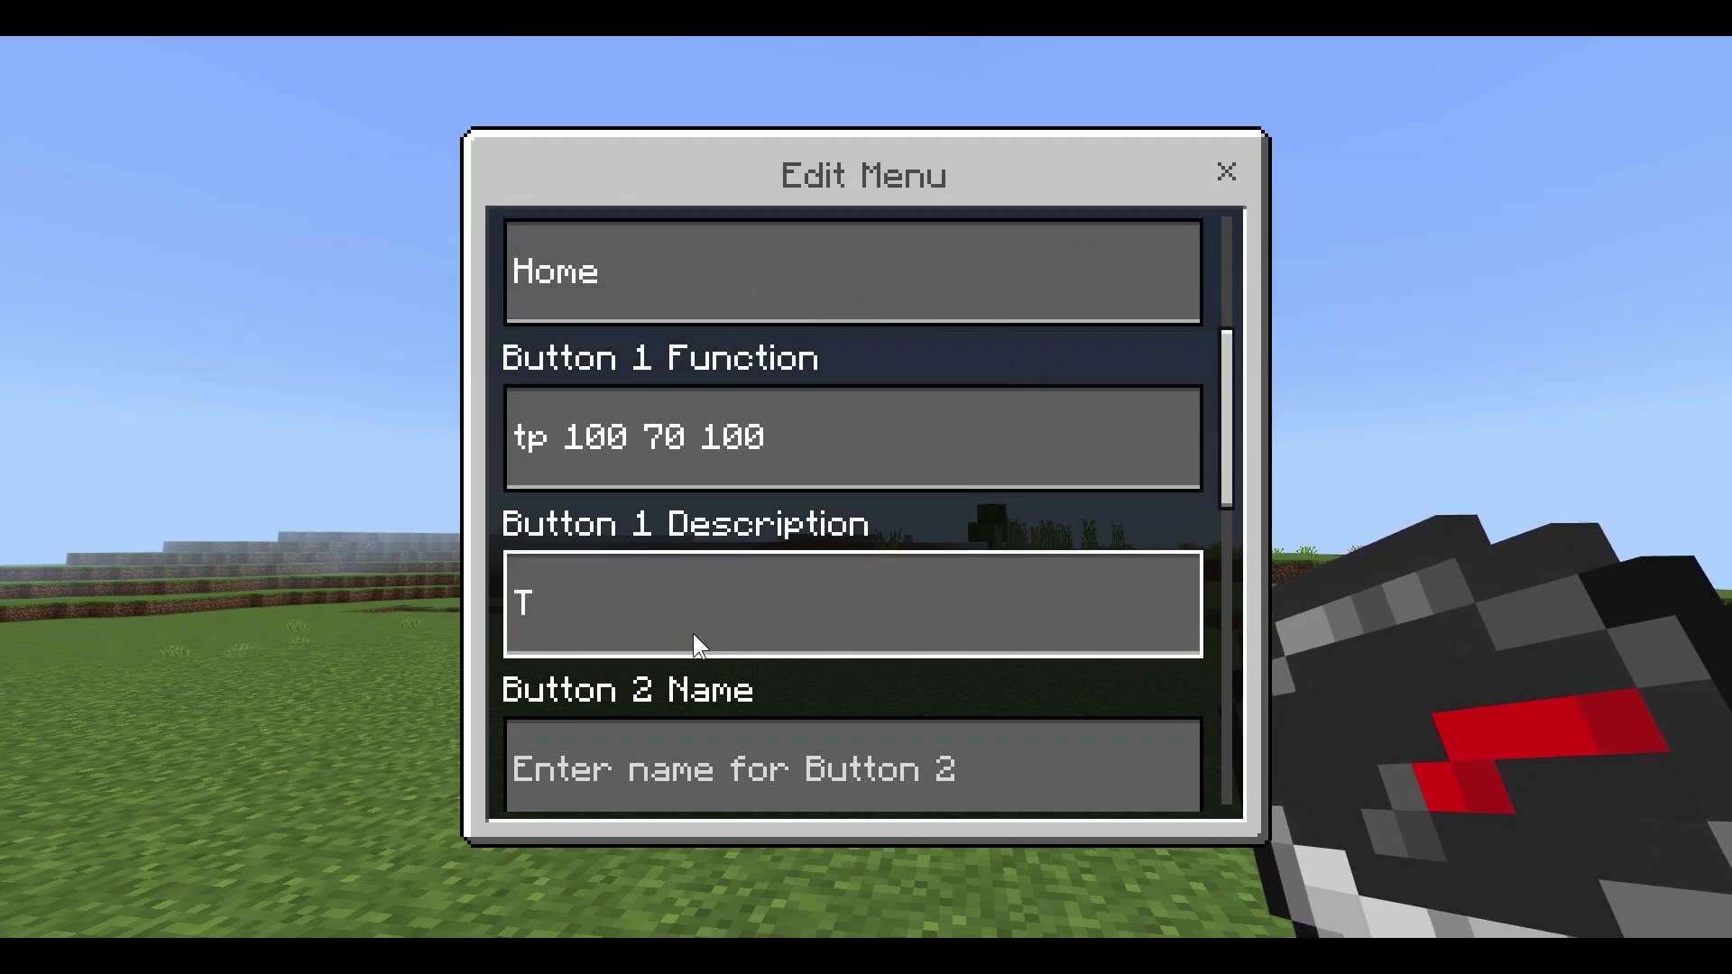
pyautogui.write('eleports you home')
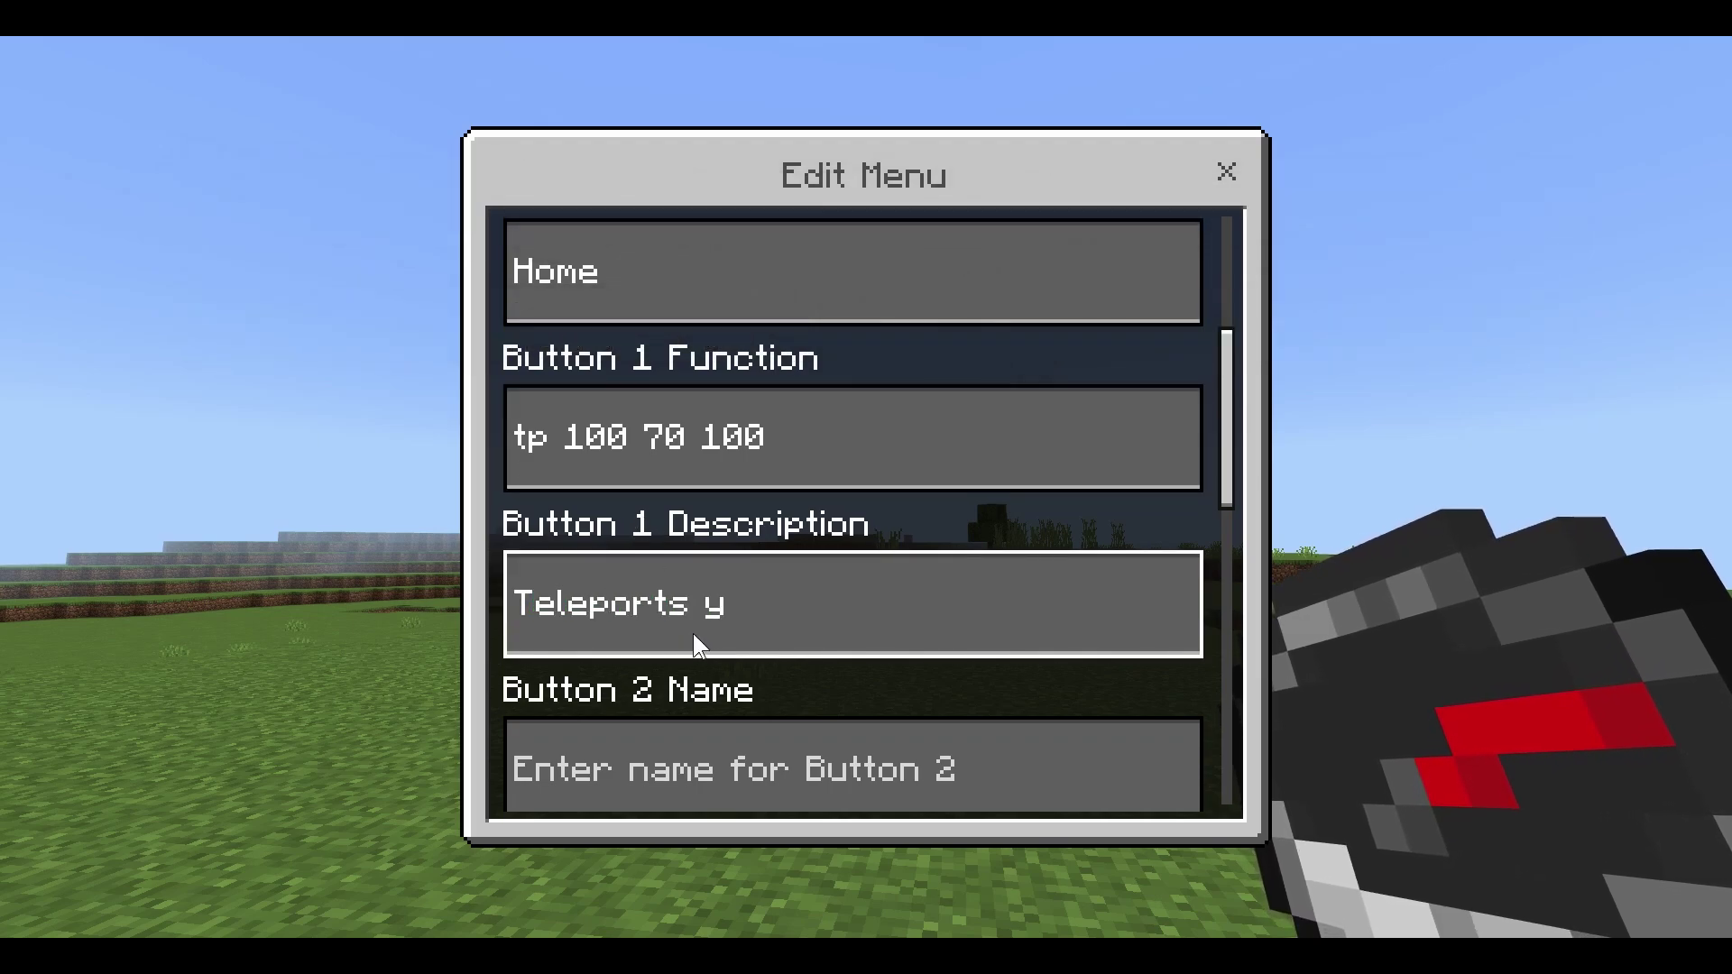
pyautogui.click(758, 774)
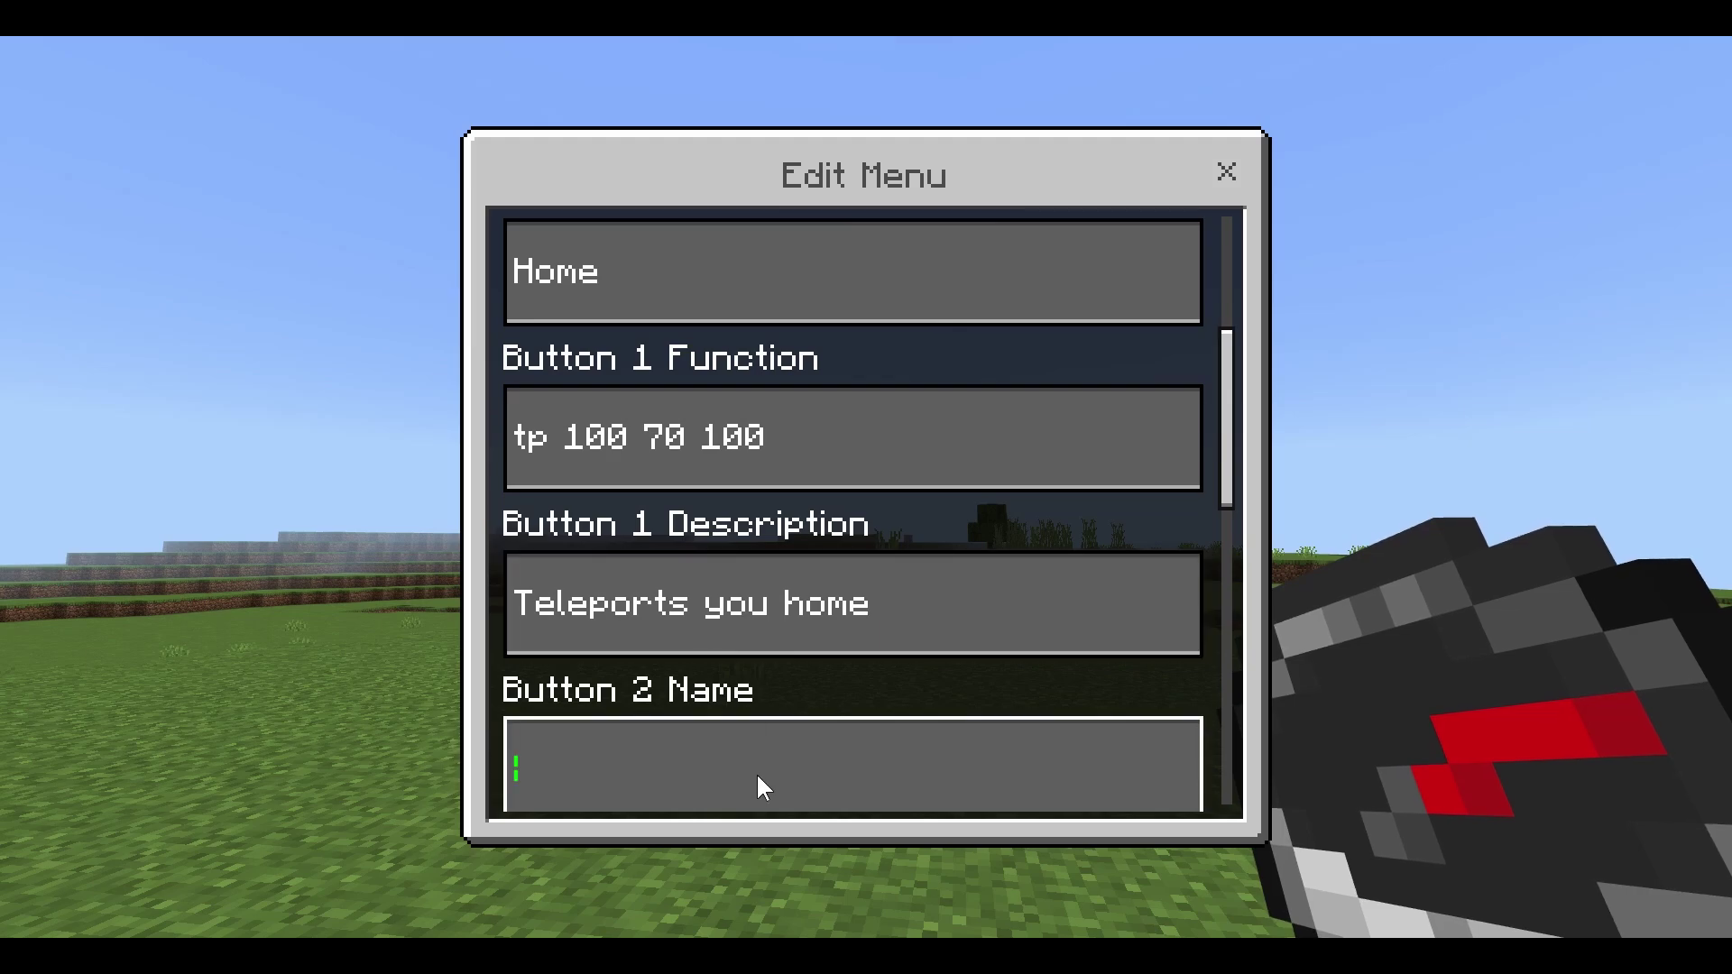
pyautogui.write('Shop')
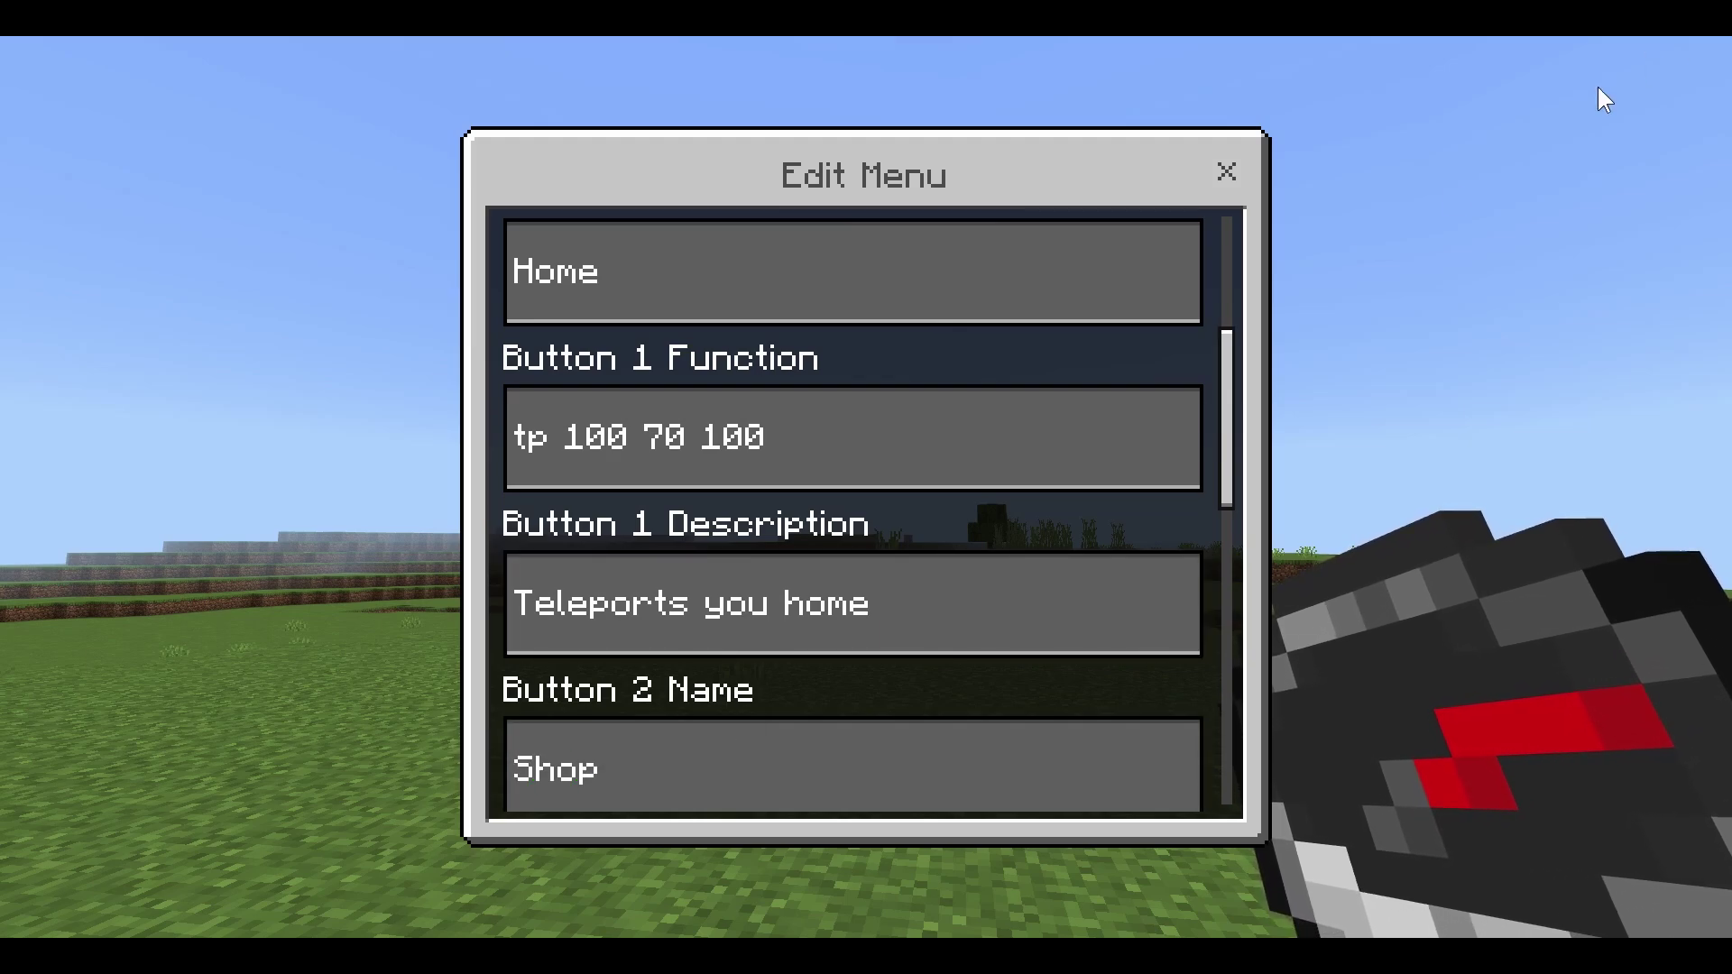
# - Give the Shop button the command tp 400 100 400 and description 'Teleports you to the shop'
pyautogui.moveTo(1232, 367); pyautogui.dragTo(1235, 491)
pyautogui.click(1061, 563)
pyautogui.write('tp ')
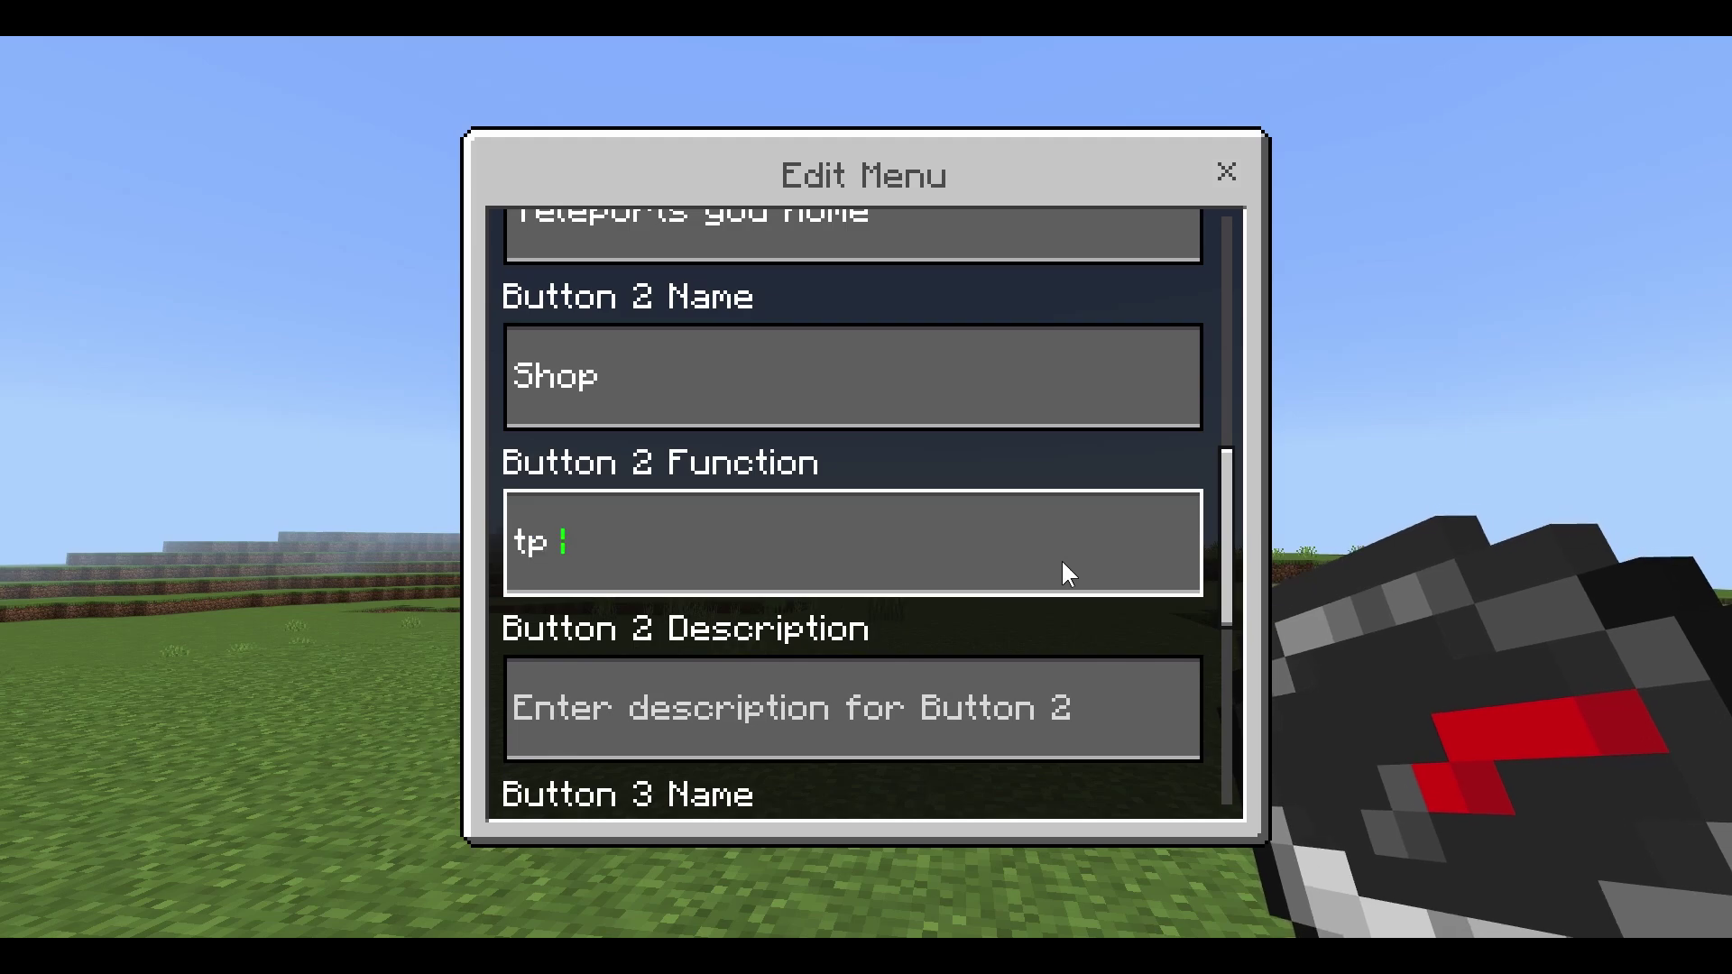
pyautogui.write('400 100 400')
pyautogui.click(1015, 693)
pyautogui.write('Tele')
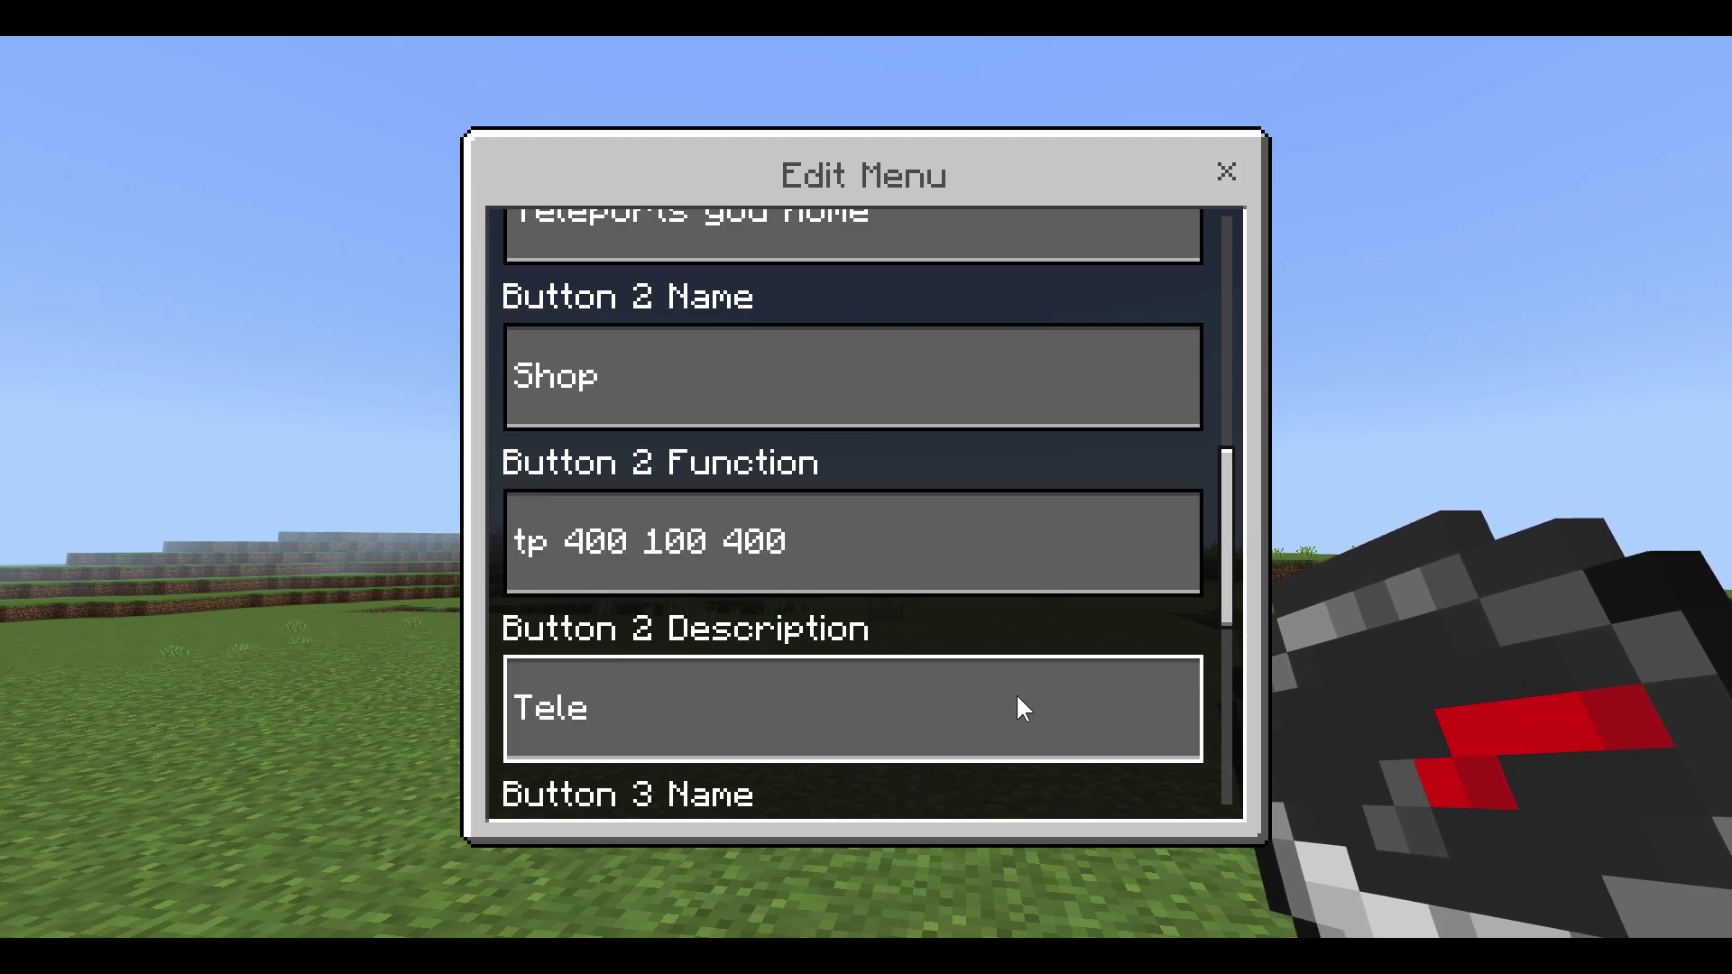
pyautogui.write('ports you to the shop')
# - Add button 3 named Spawn with command tp 0 100 0, fixing a mistyped command entry
pyautogui.scroll(-3, 1016, 709)
pyautogui.click(1009, 707)
pyautogui.write('Spawn')
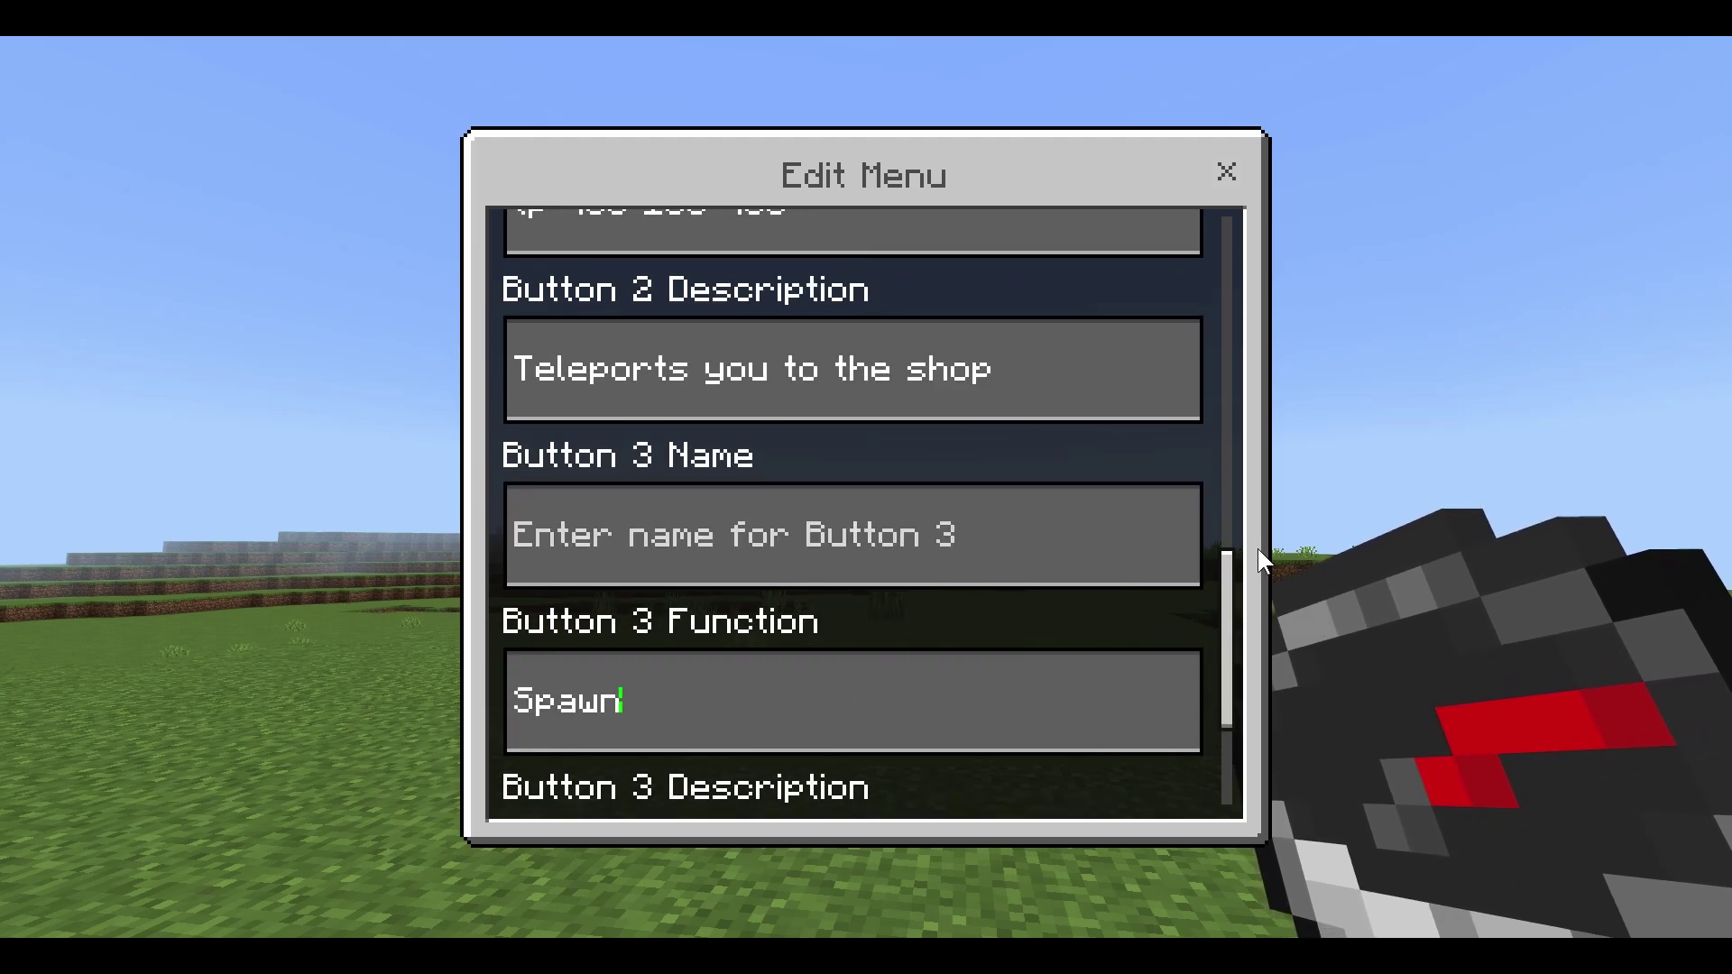
pyautogui.scroll(-3, 1167, 746)
pyautogui.click(891, 290)
pyautogui.write('Spawn')
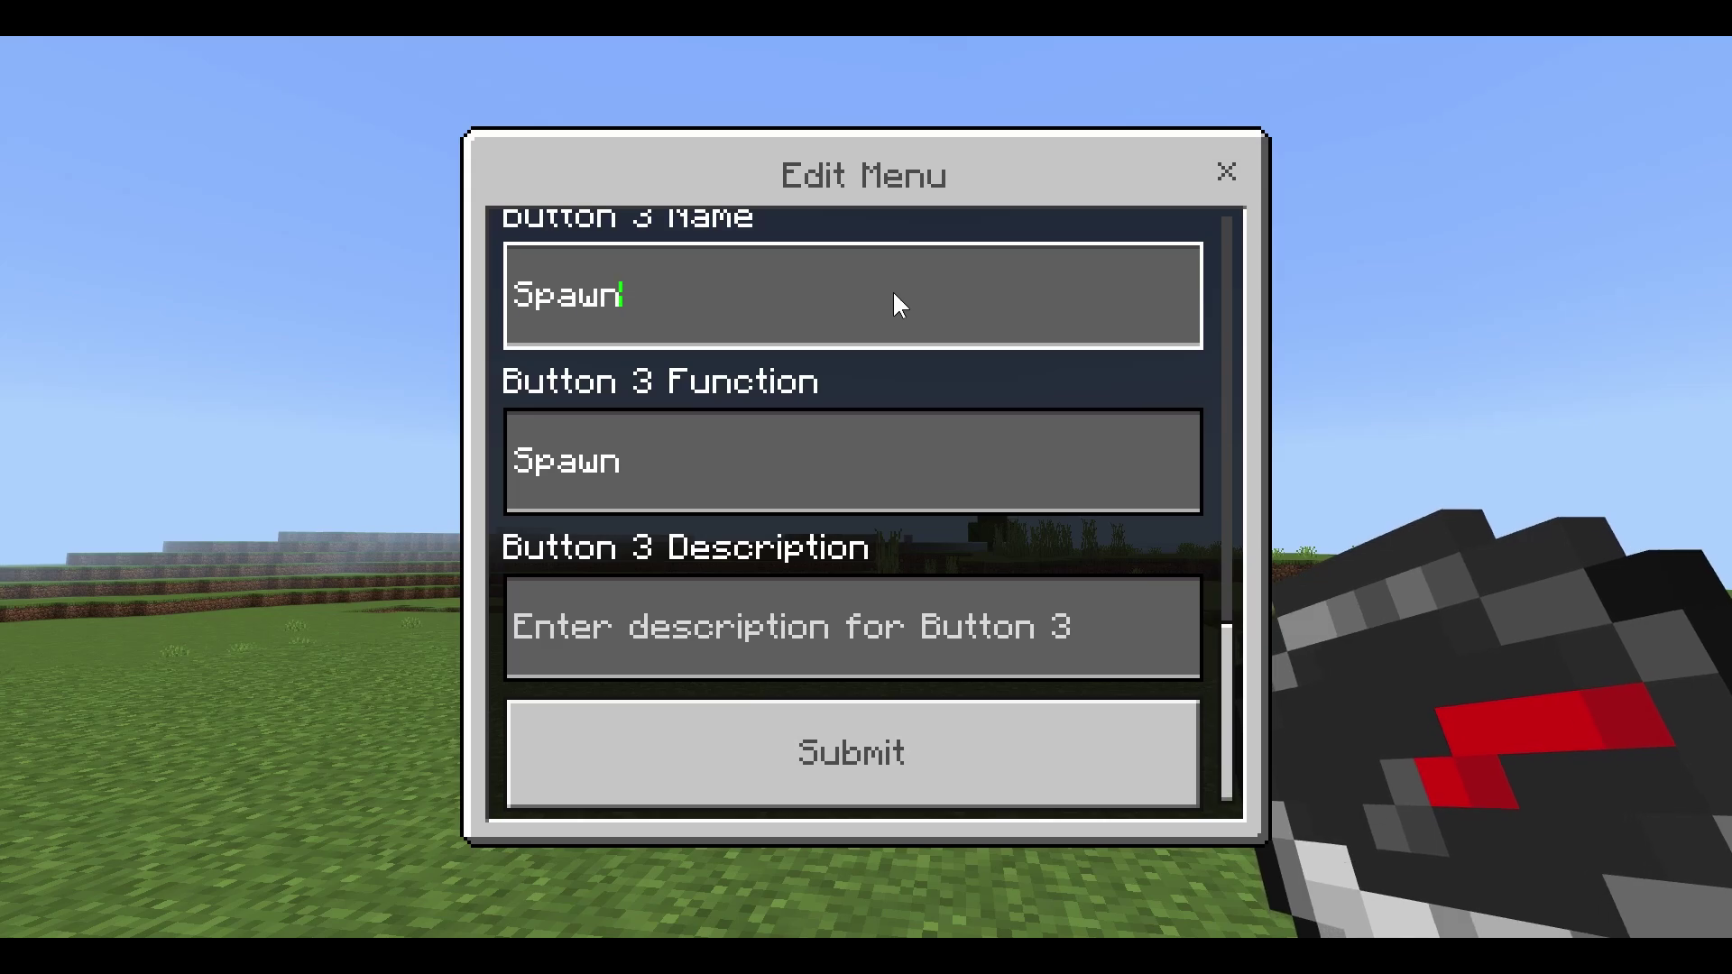
pyautogui.click(782, 487)
pyautogui.press('BackSpace')
pyautogui.press('BackSpace')
pyautogui.press('BackSpace')
pyautogui.press('BackSpace')
pyautogui.press('BackSpace')
pyautogui.write('tp 0 100 0')
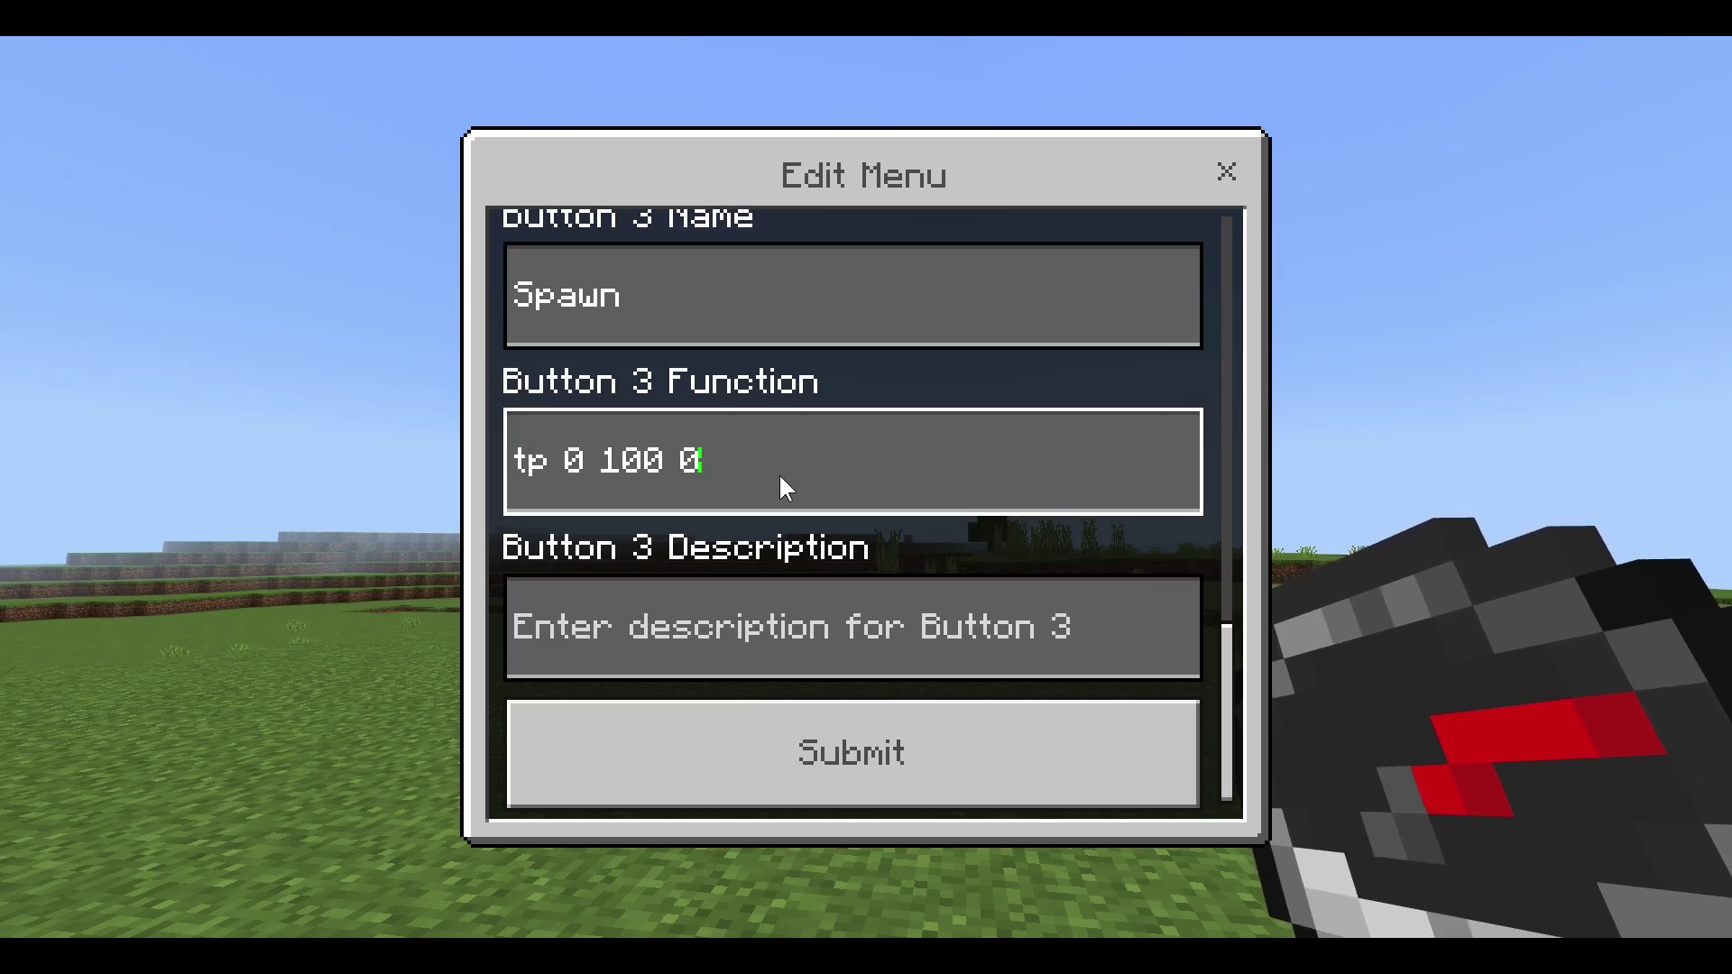
pyautogui.click(812, 606)
# - Describe the Spawn button as 'Teleports you to spawn' and save the Warps menu
pyautogui.write('Teleports you to spawn')
pyautogui.click(848, 752)
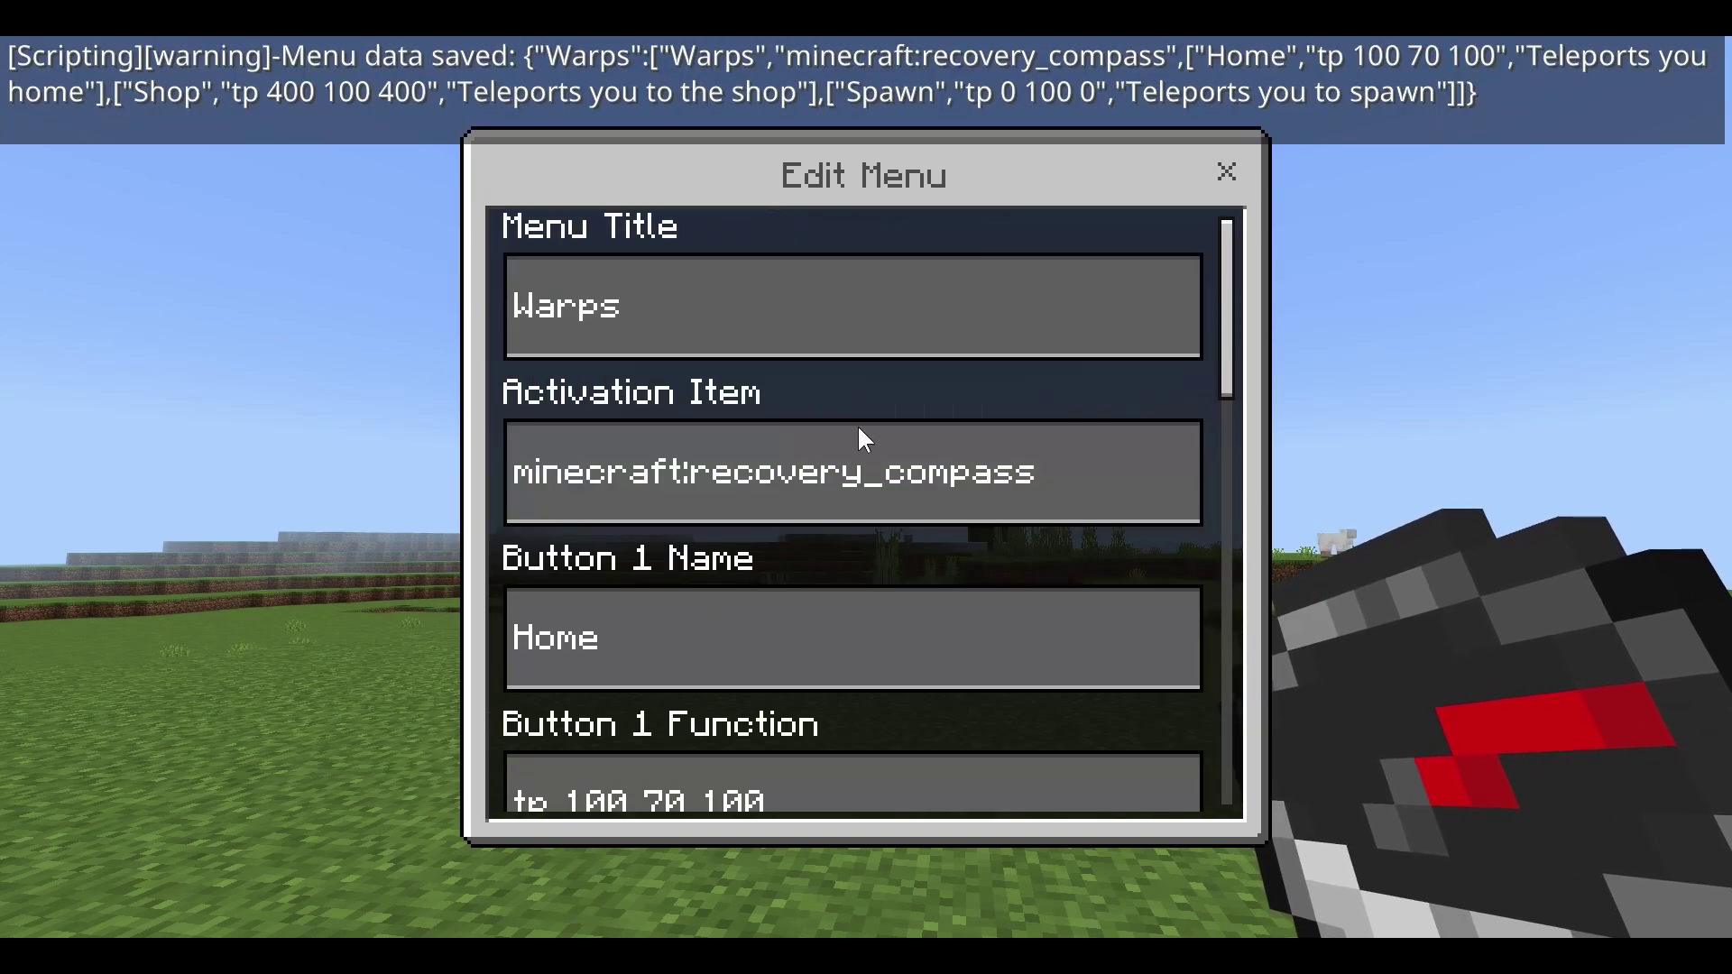
pyautogui.click(864, 318)
pyautogui.click(702, 505)
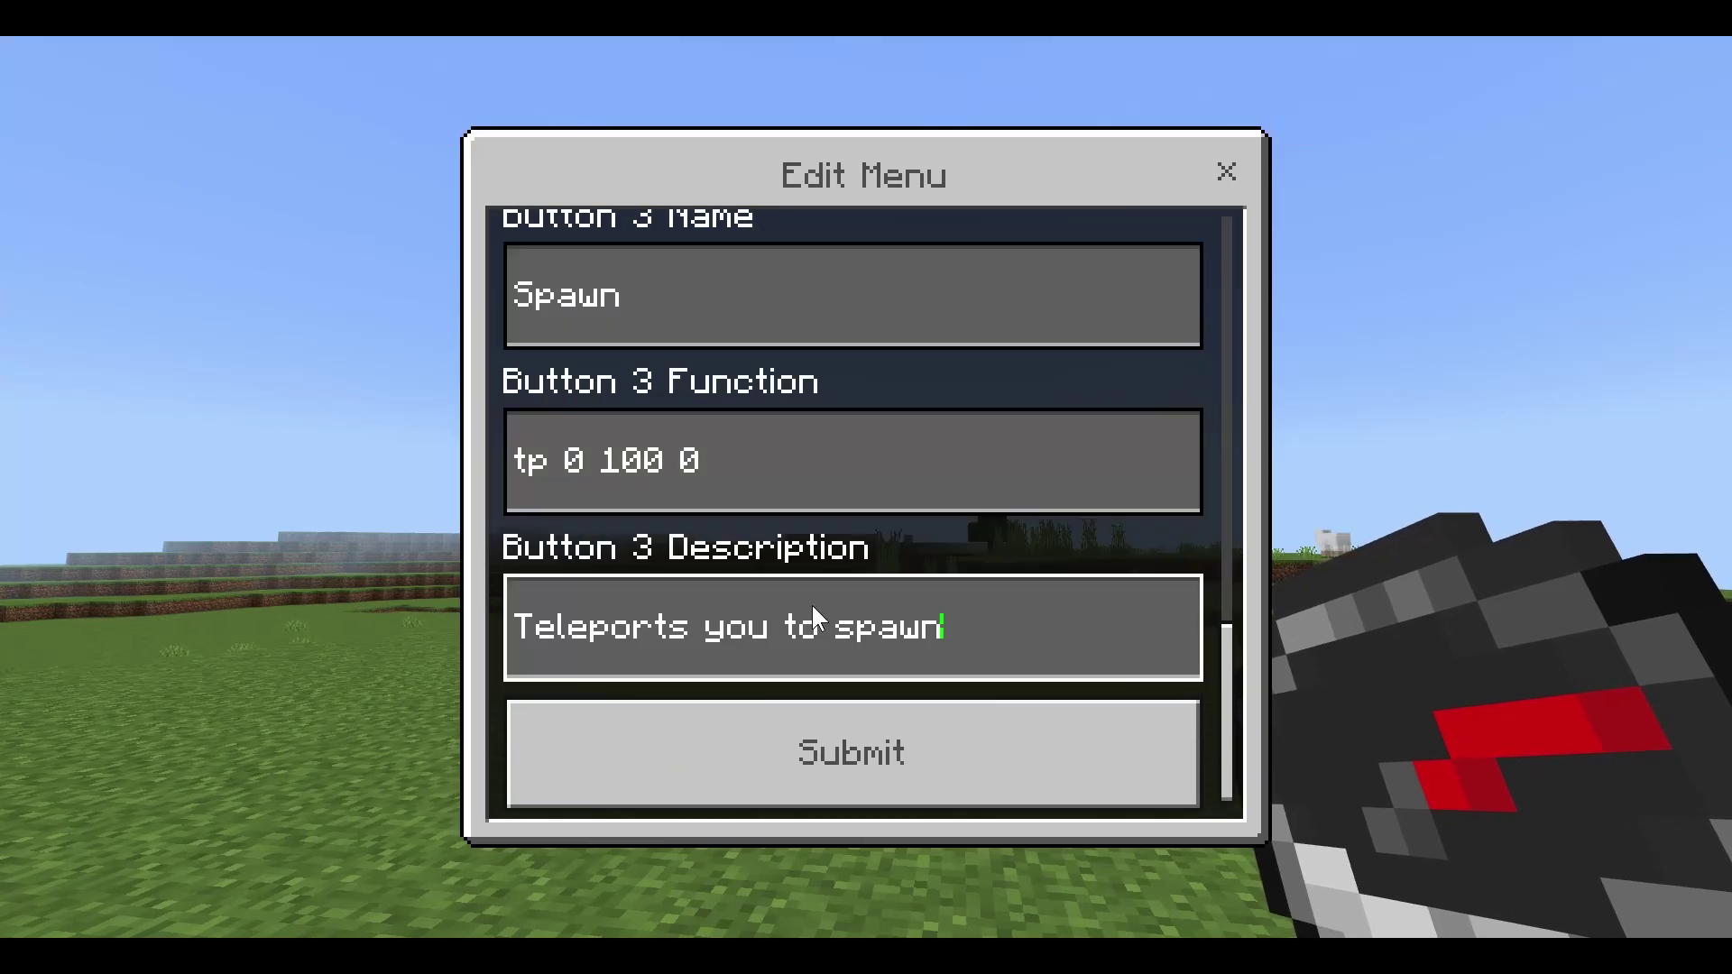
pyautogui.click(839, 721)
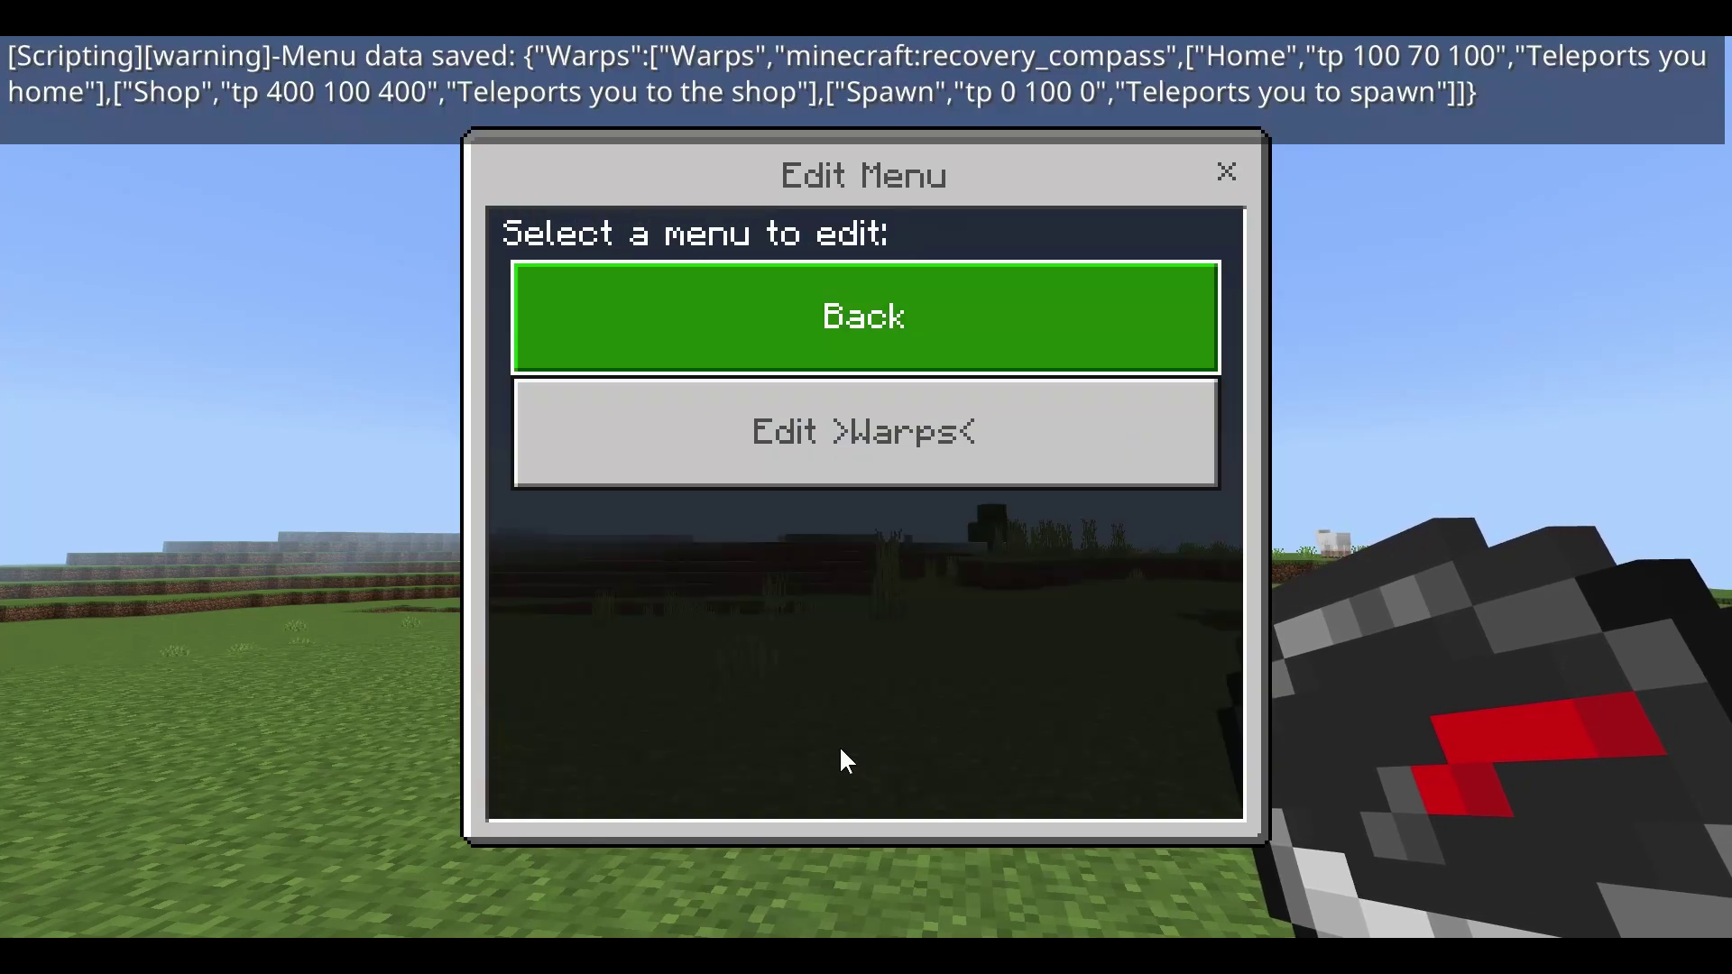
# - Re-save Warps unchanged, check the delete list without deleting, and close the UI Builder
pyautogui.click(819, 461)
pyautogui.scroll(-15, 938, 617)
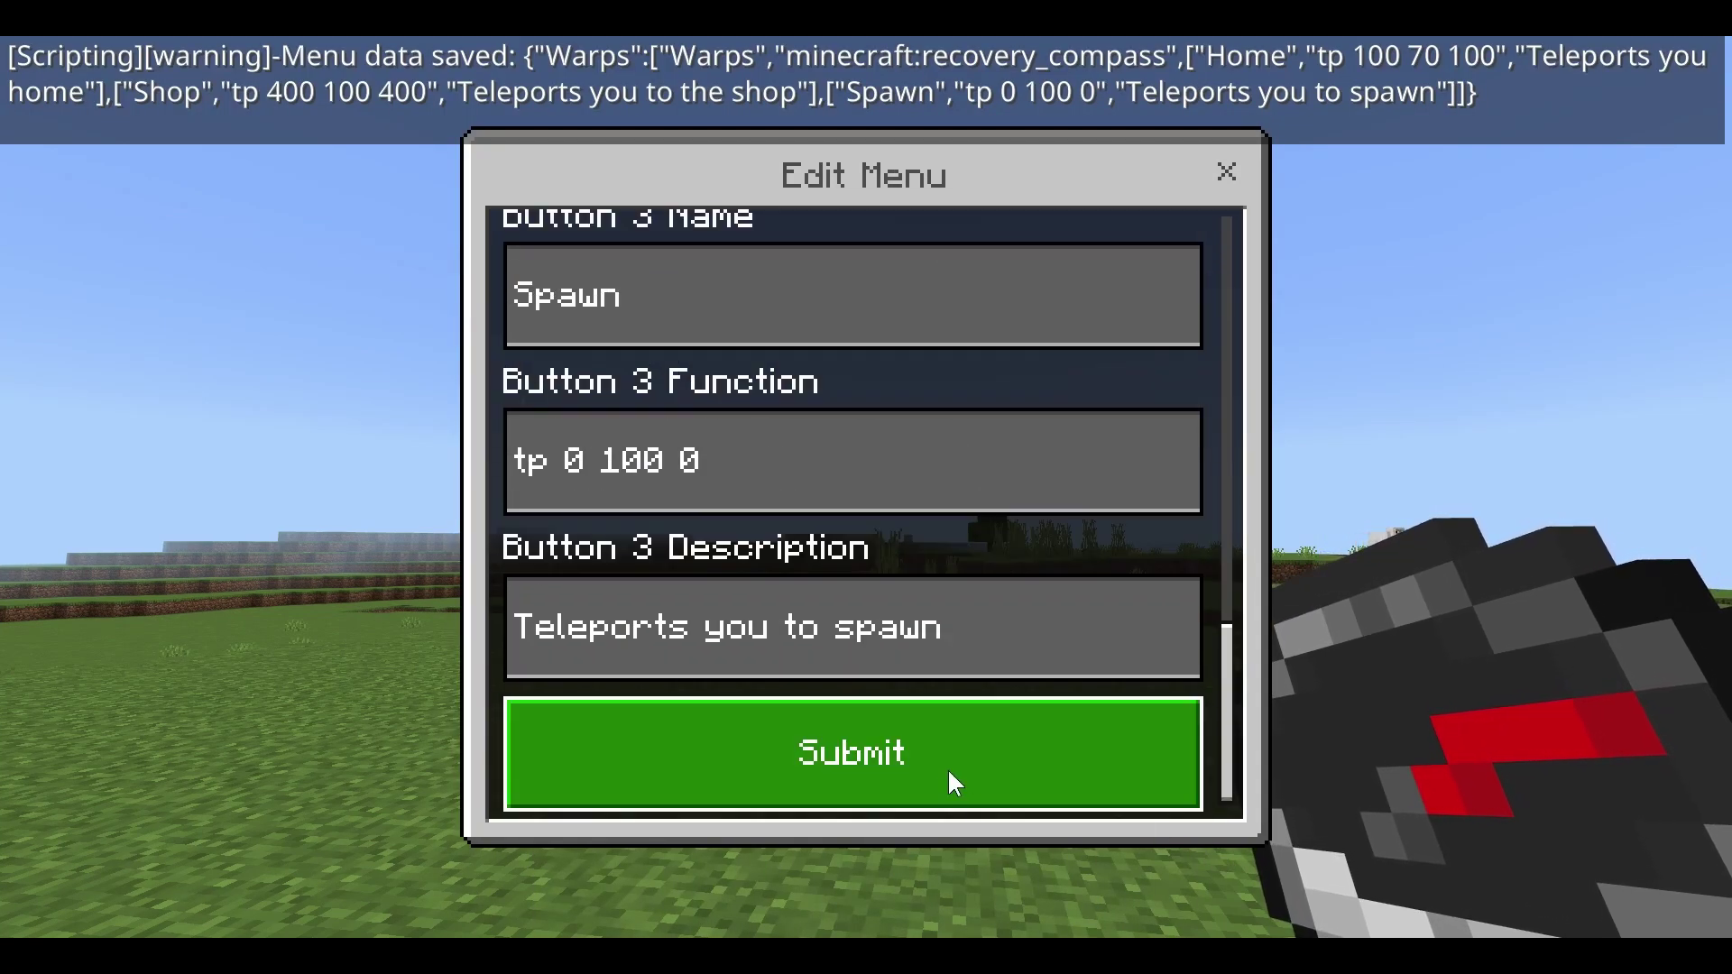
pyautogui.click(949, 771)
pyautogui.click(956, 327)
pyautogui.scroll(-1, 893, 388)
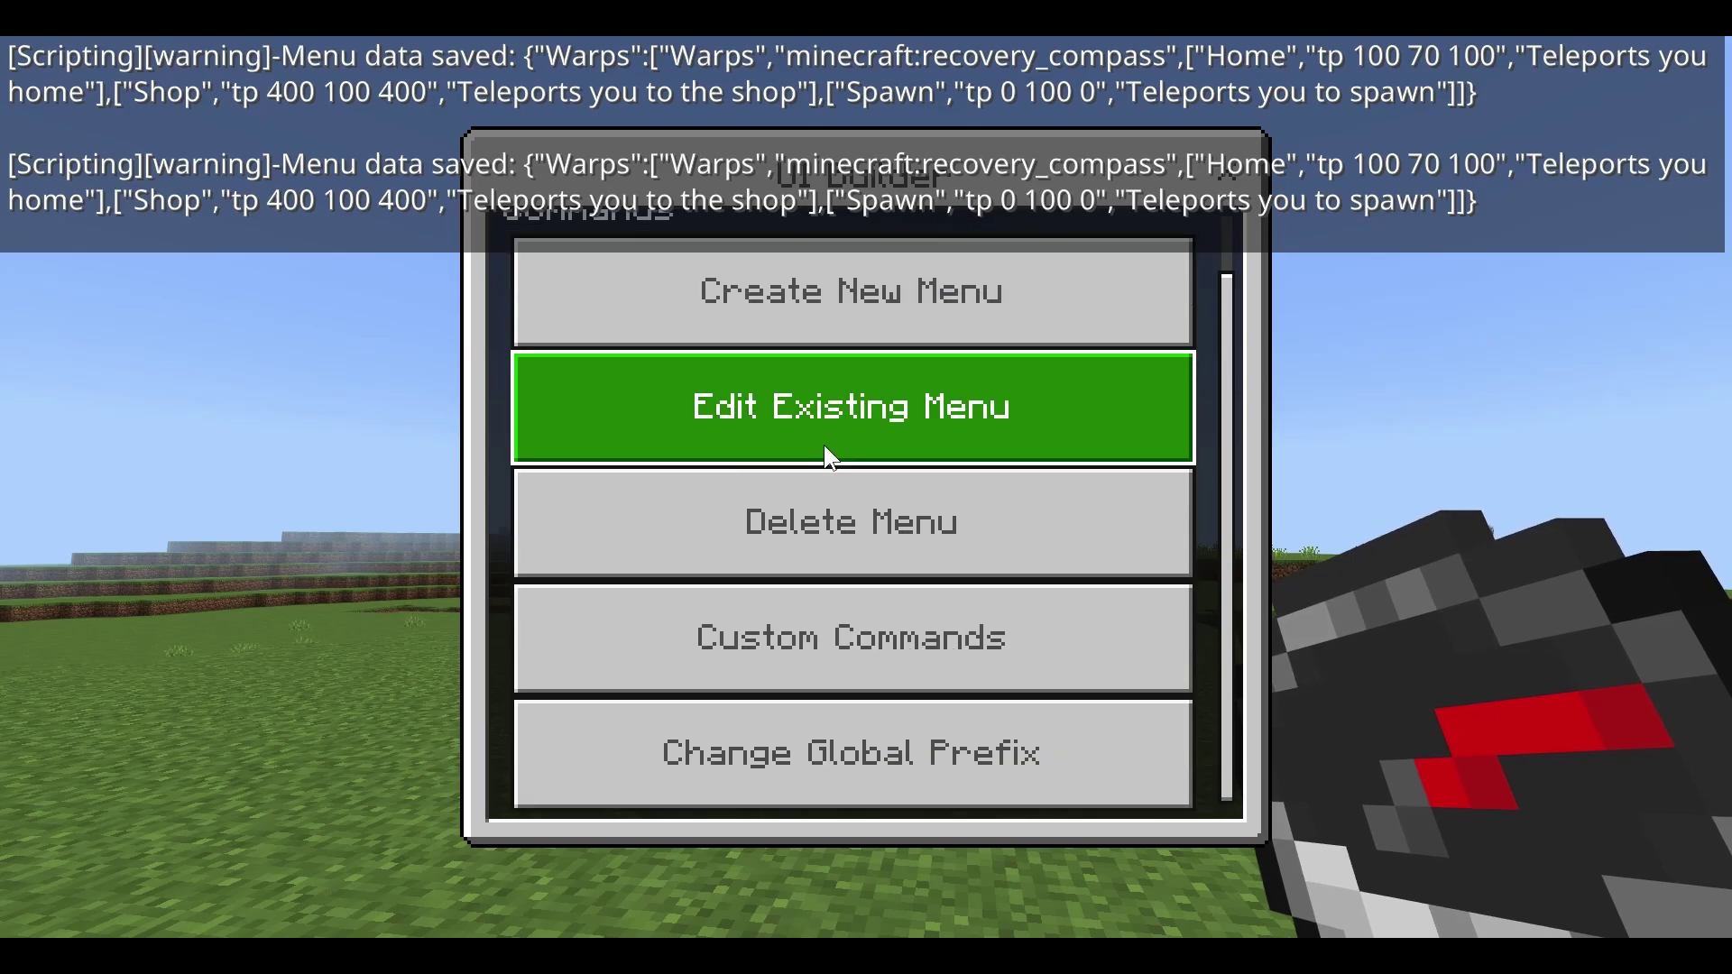
pyautogui.click(959, 532)
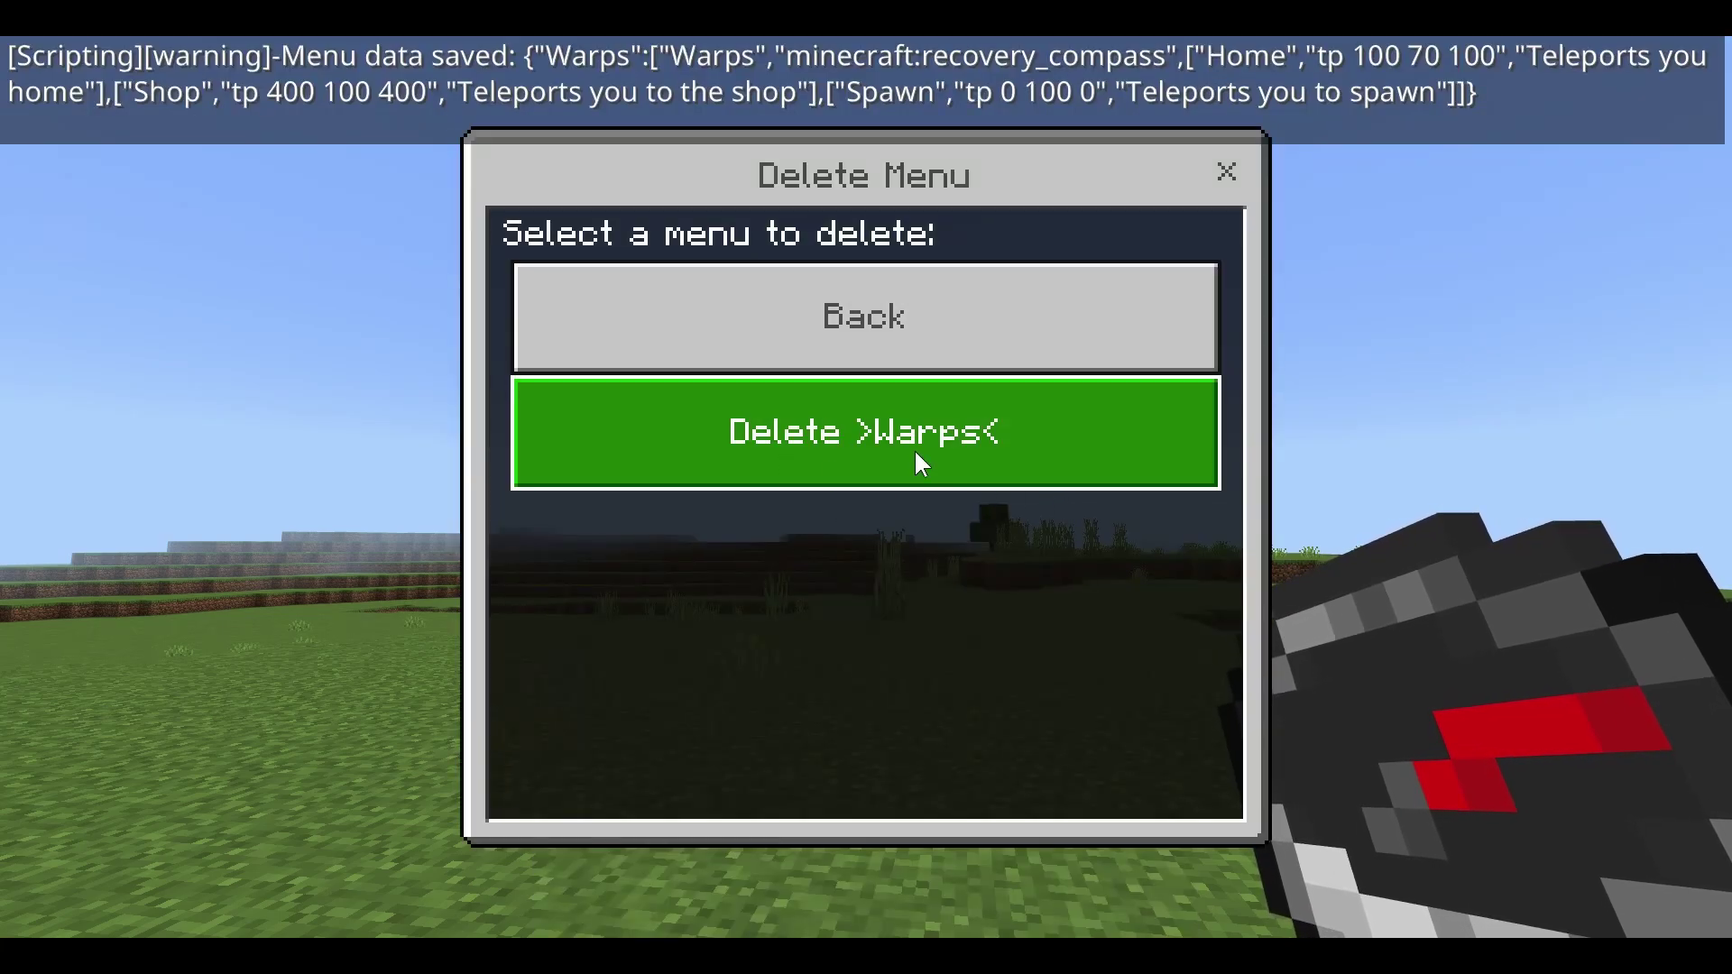
pyautogui.click(907, 363)
pyautogui.scroll(-1, 978, 498)
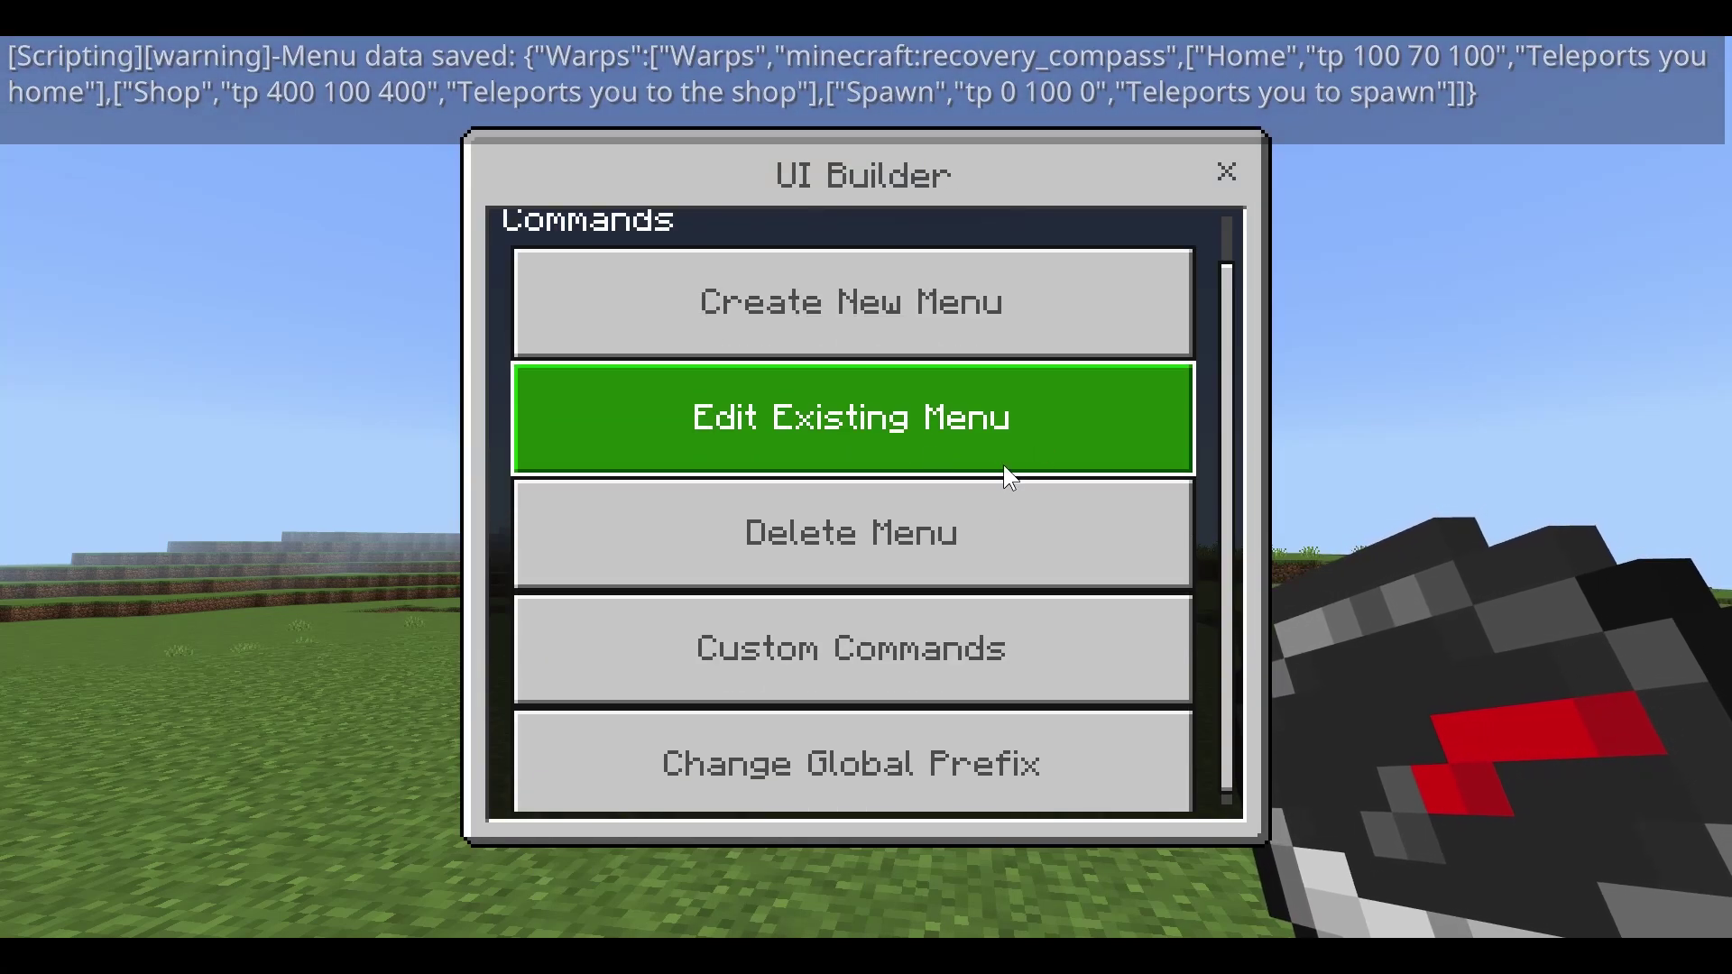
pyautogui.click(1226, 172)
# - Open the Warps menu with the recovery compass, then run /tag @s remove ui in chat
pyautogui.press('2')
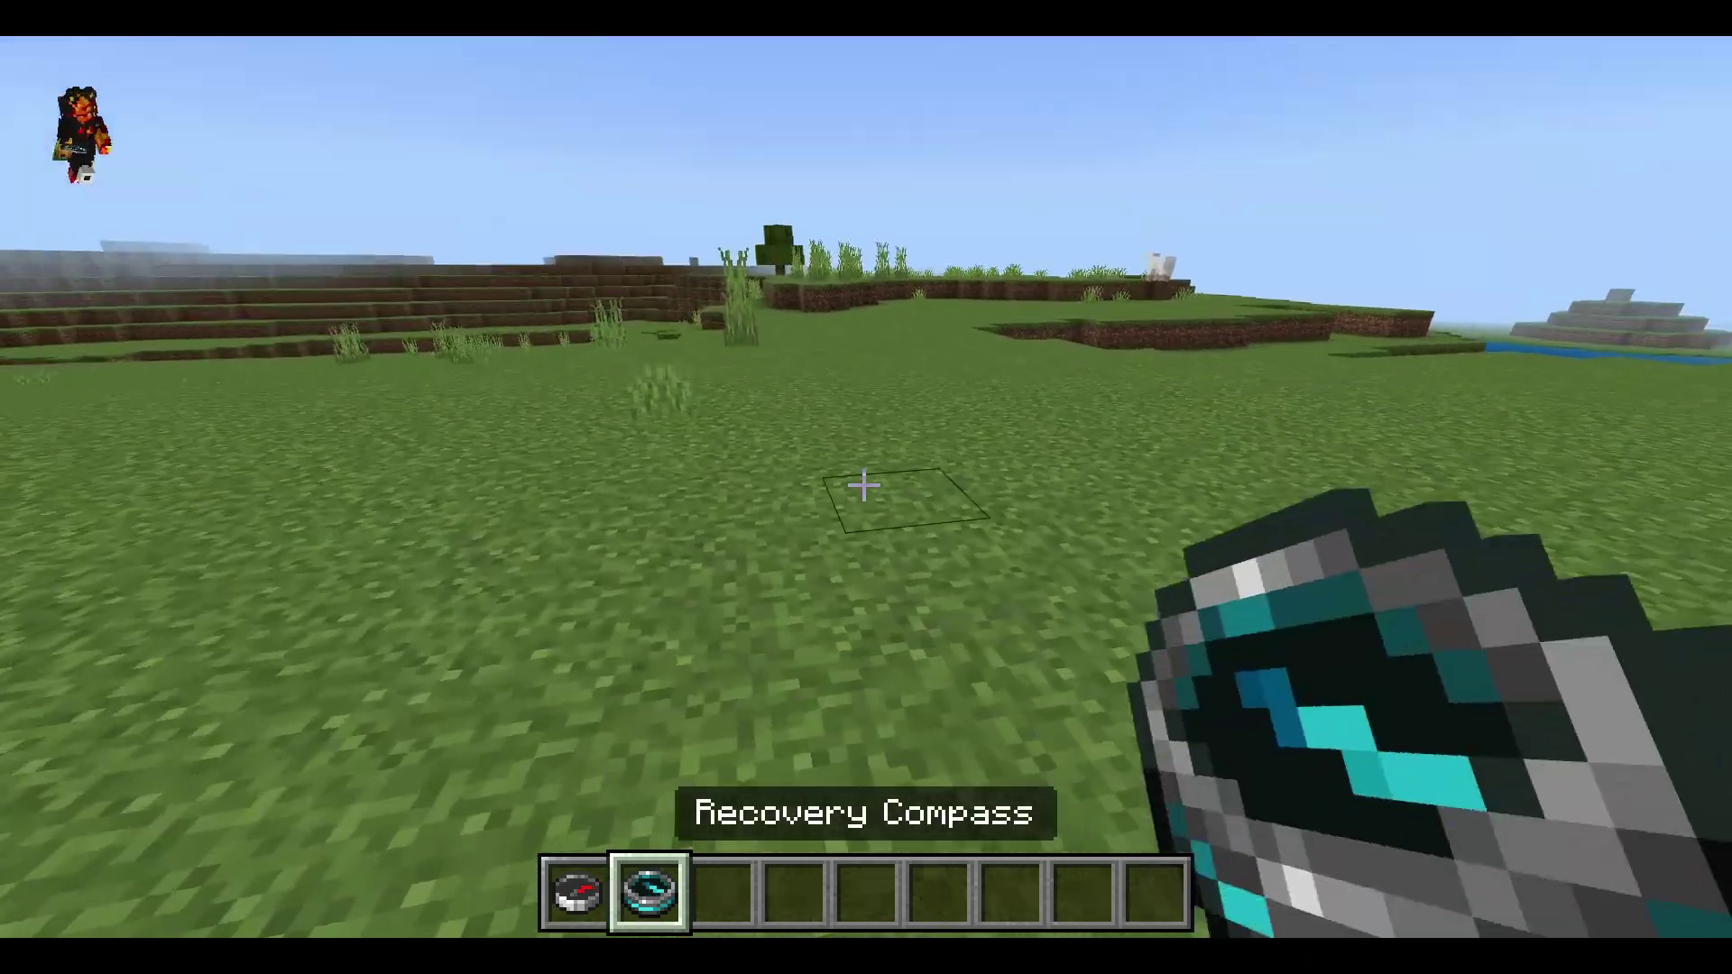
pyautogui.rightClick(863, 483)
pyautogui.click(1226, 172)
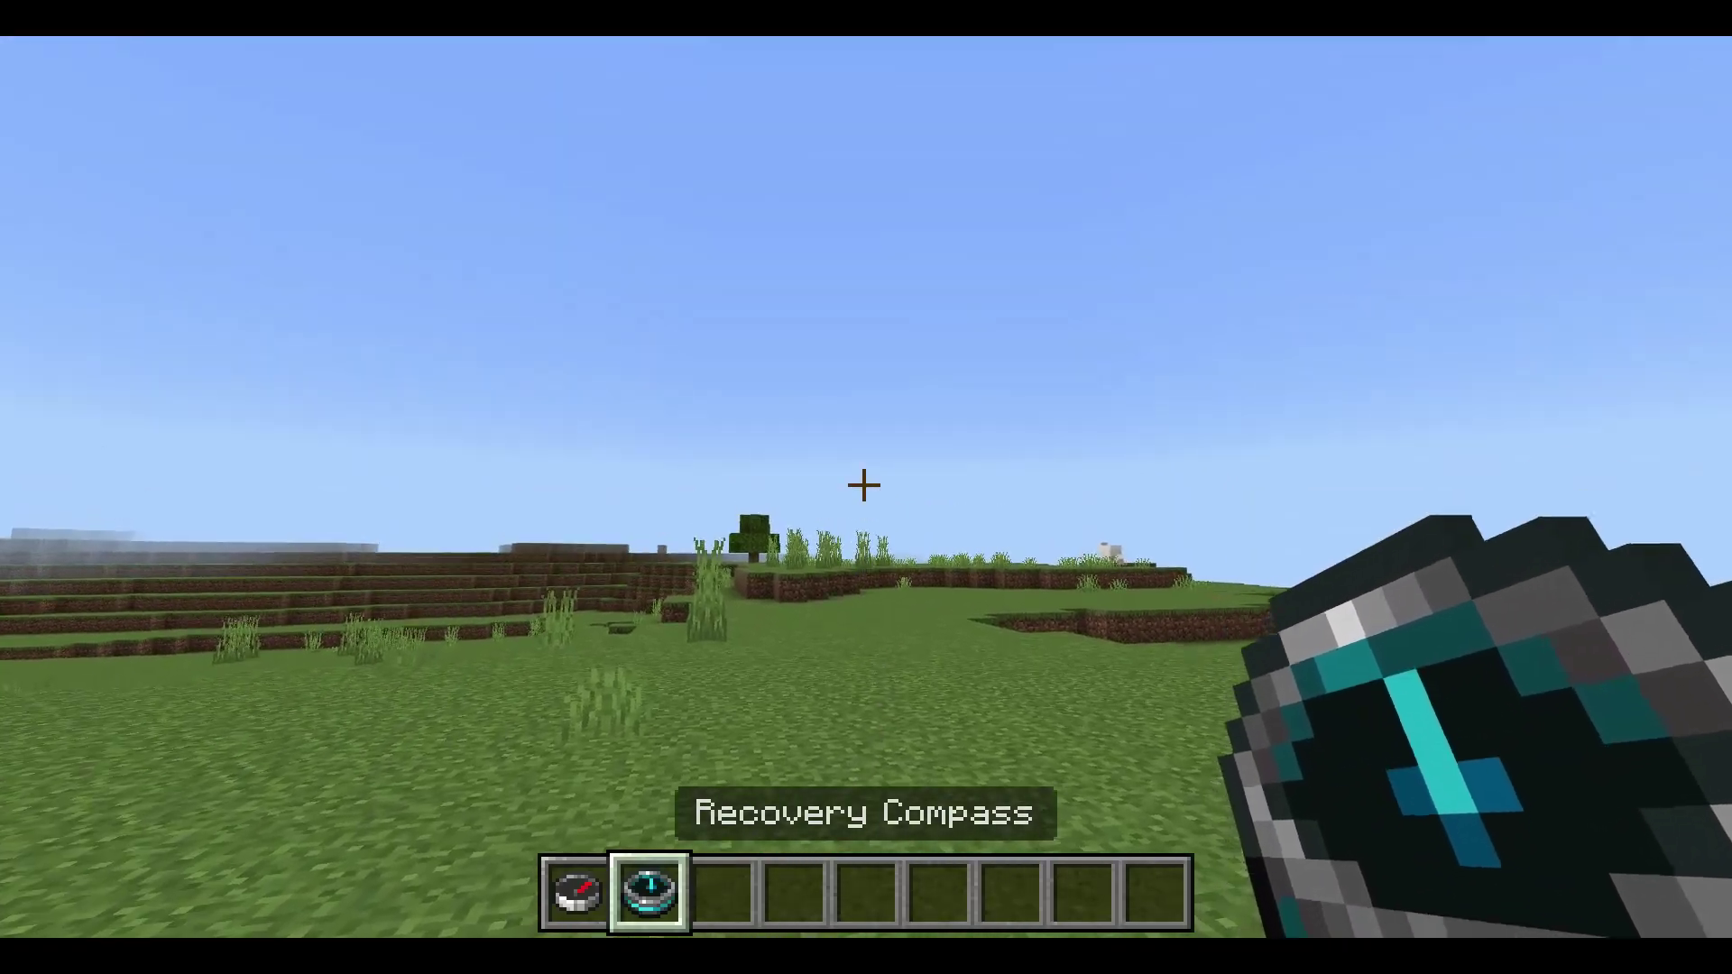
pyautogui.rightClick(863, 483)
pyautogui.click(1225, 171)
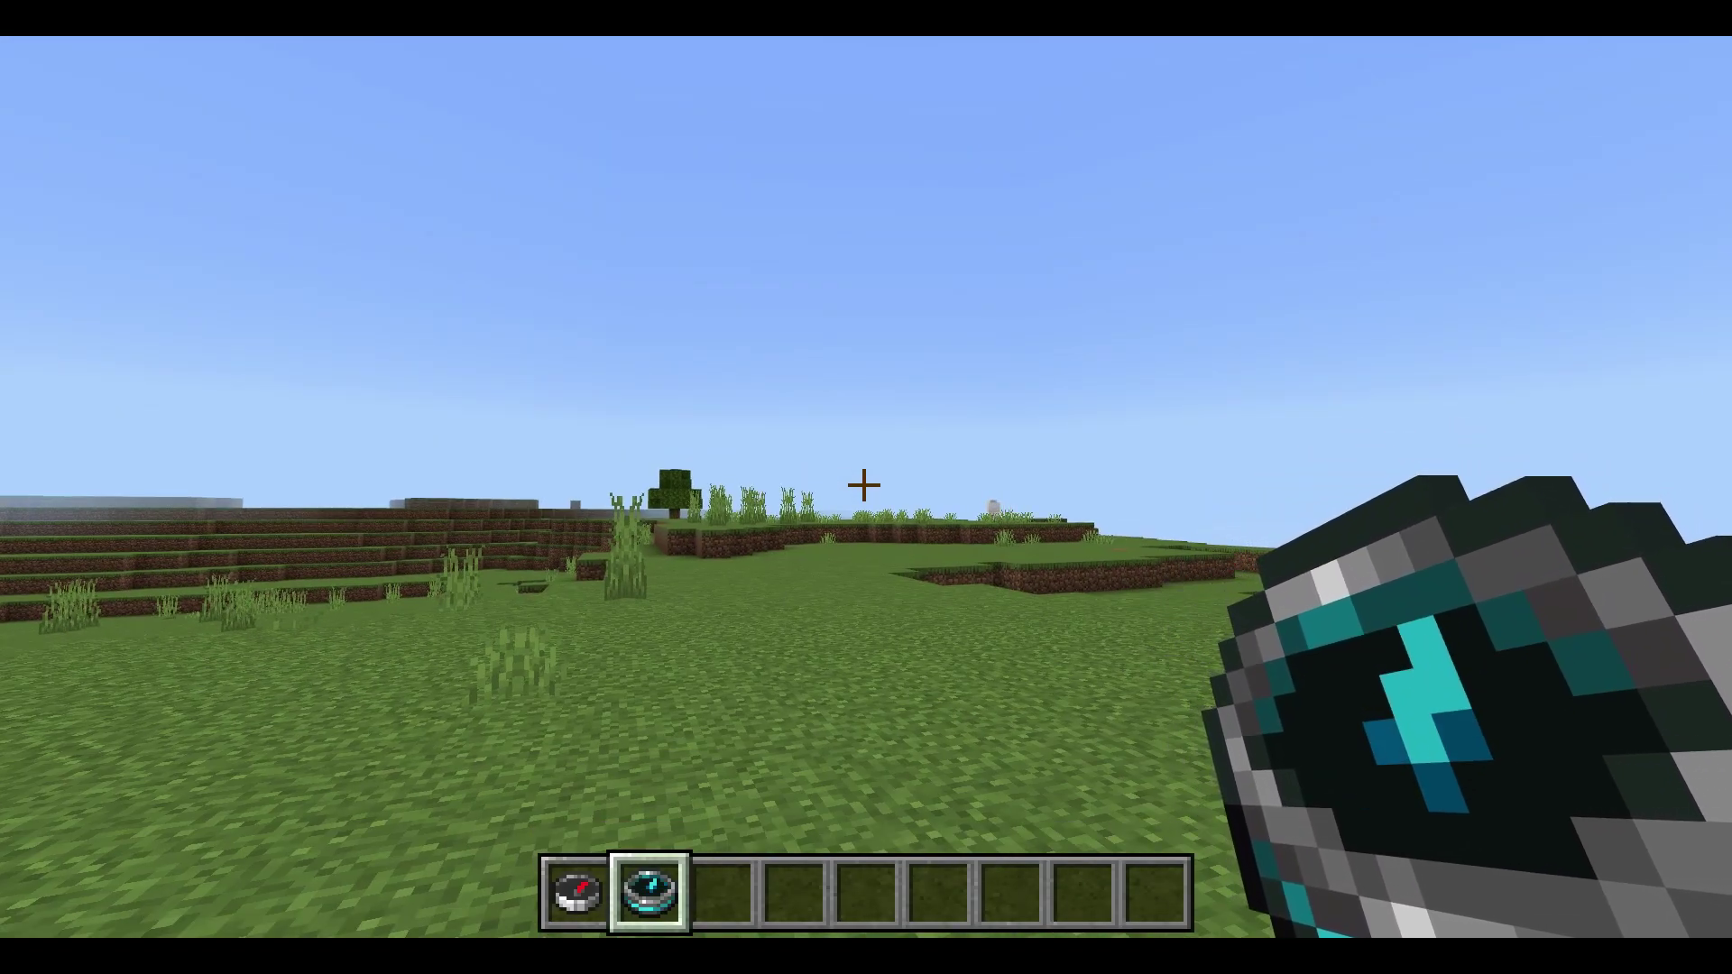
pyautogui.press('/')
pyautogui.write('tag @s remove ui')
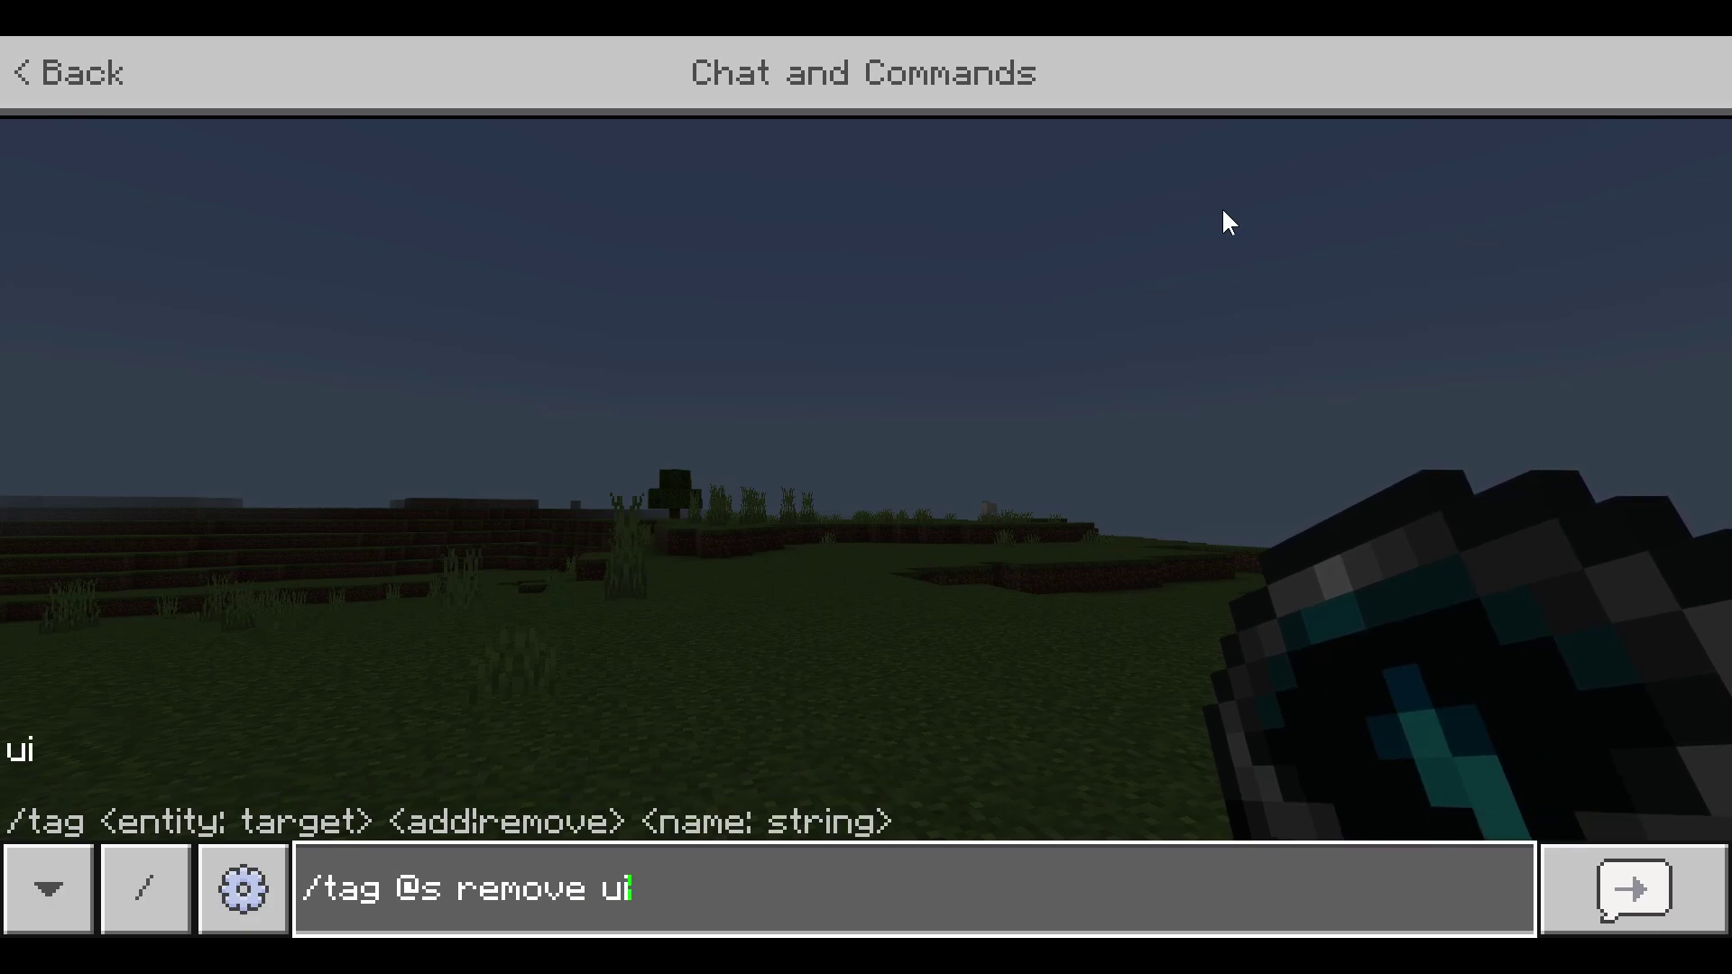
pyautogui.press('Return')
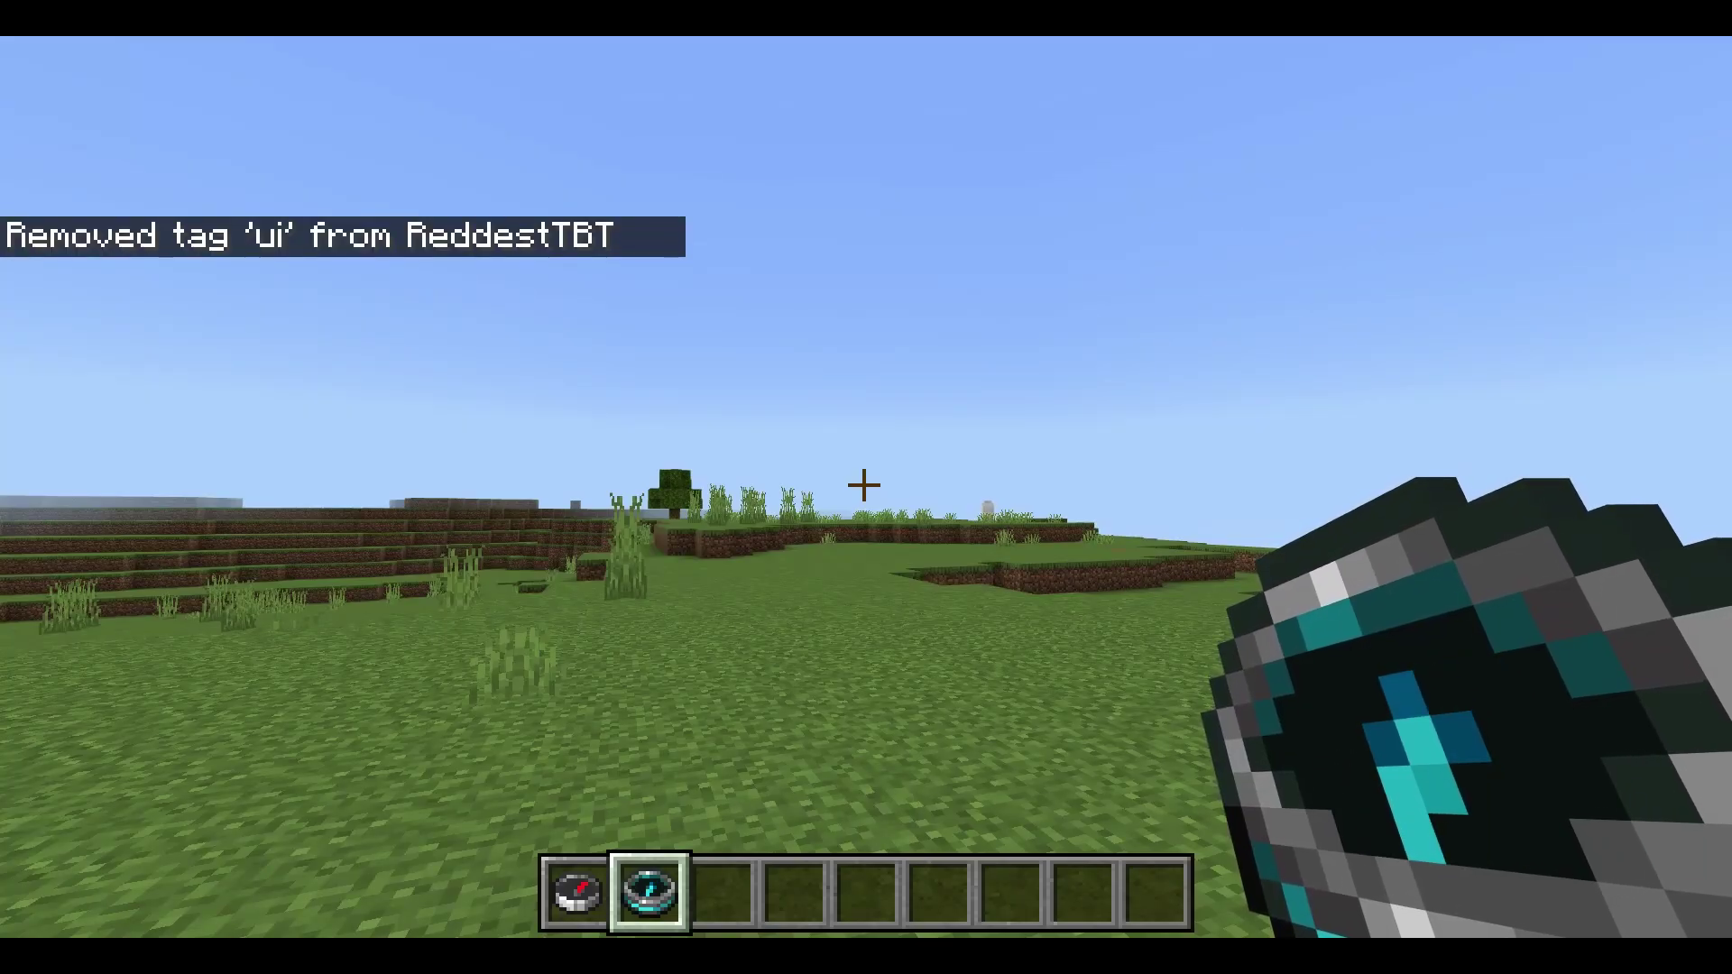
# - Test the warps by teleporting Home, then to the Shop, then to Spawn
pyautogui.press('1')
pyautogui.press('2')
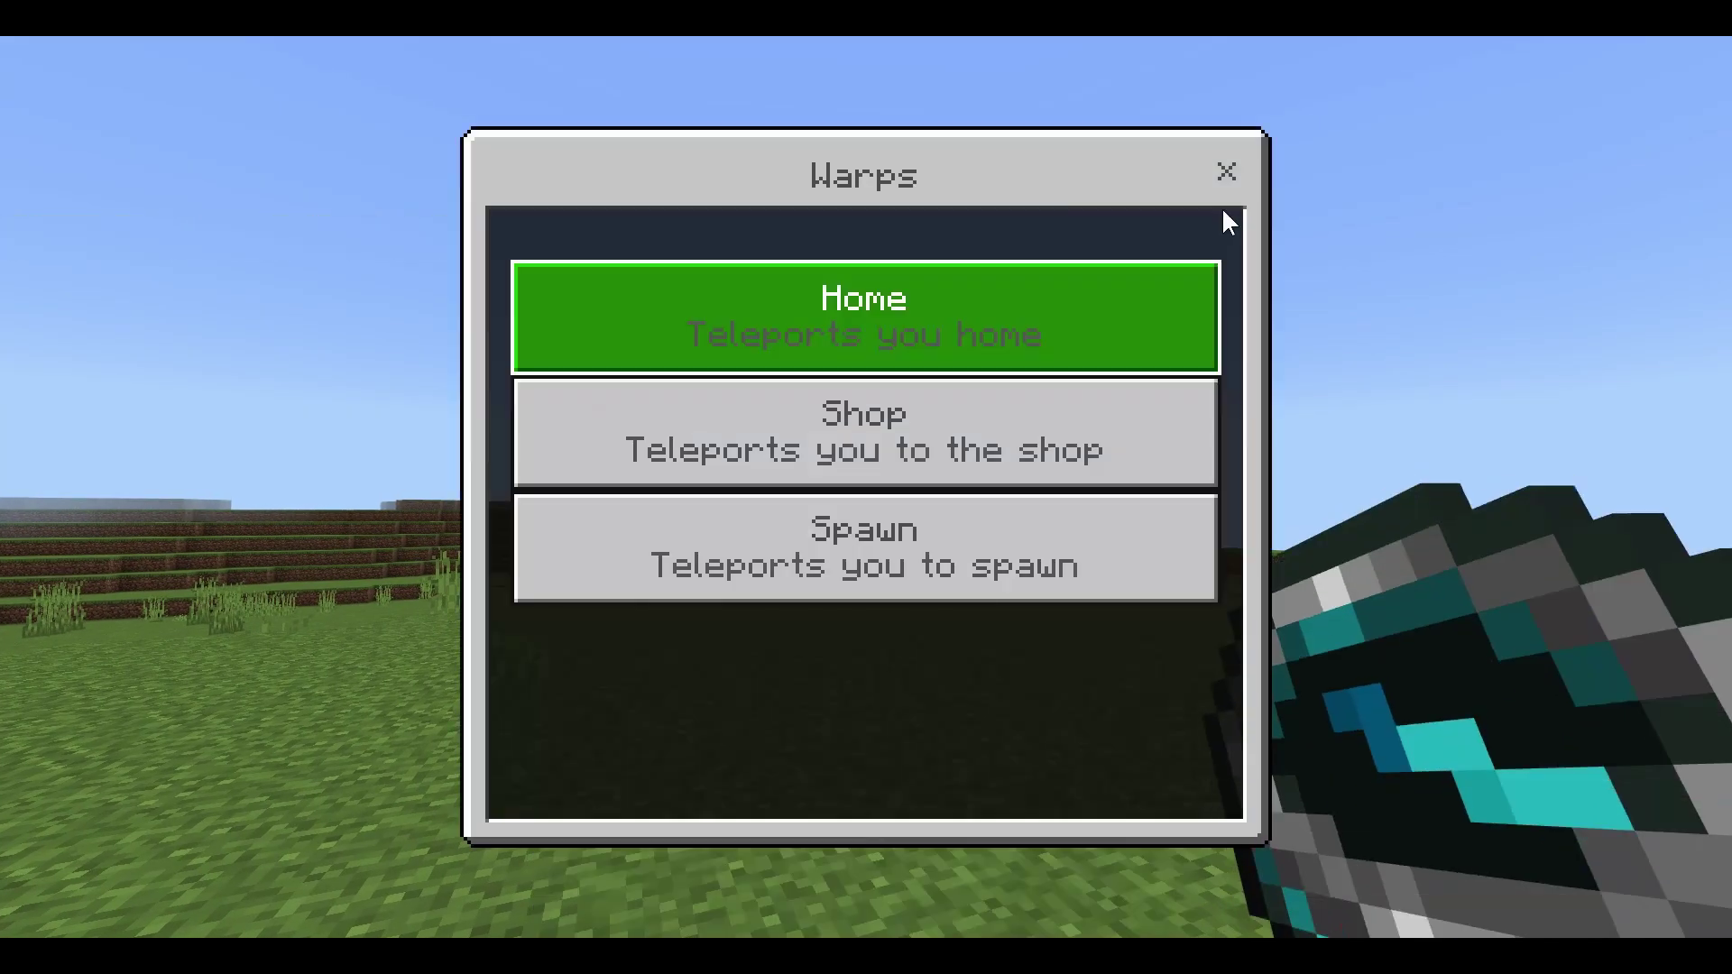
pyautogui.click(1092, 368)
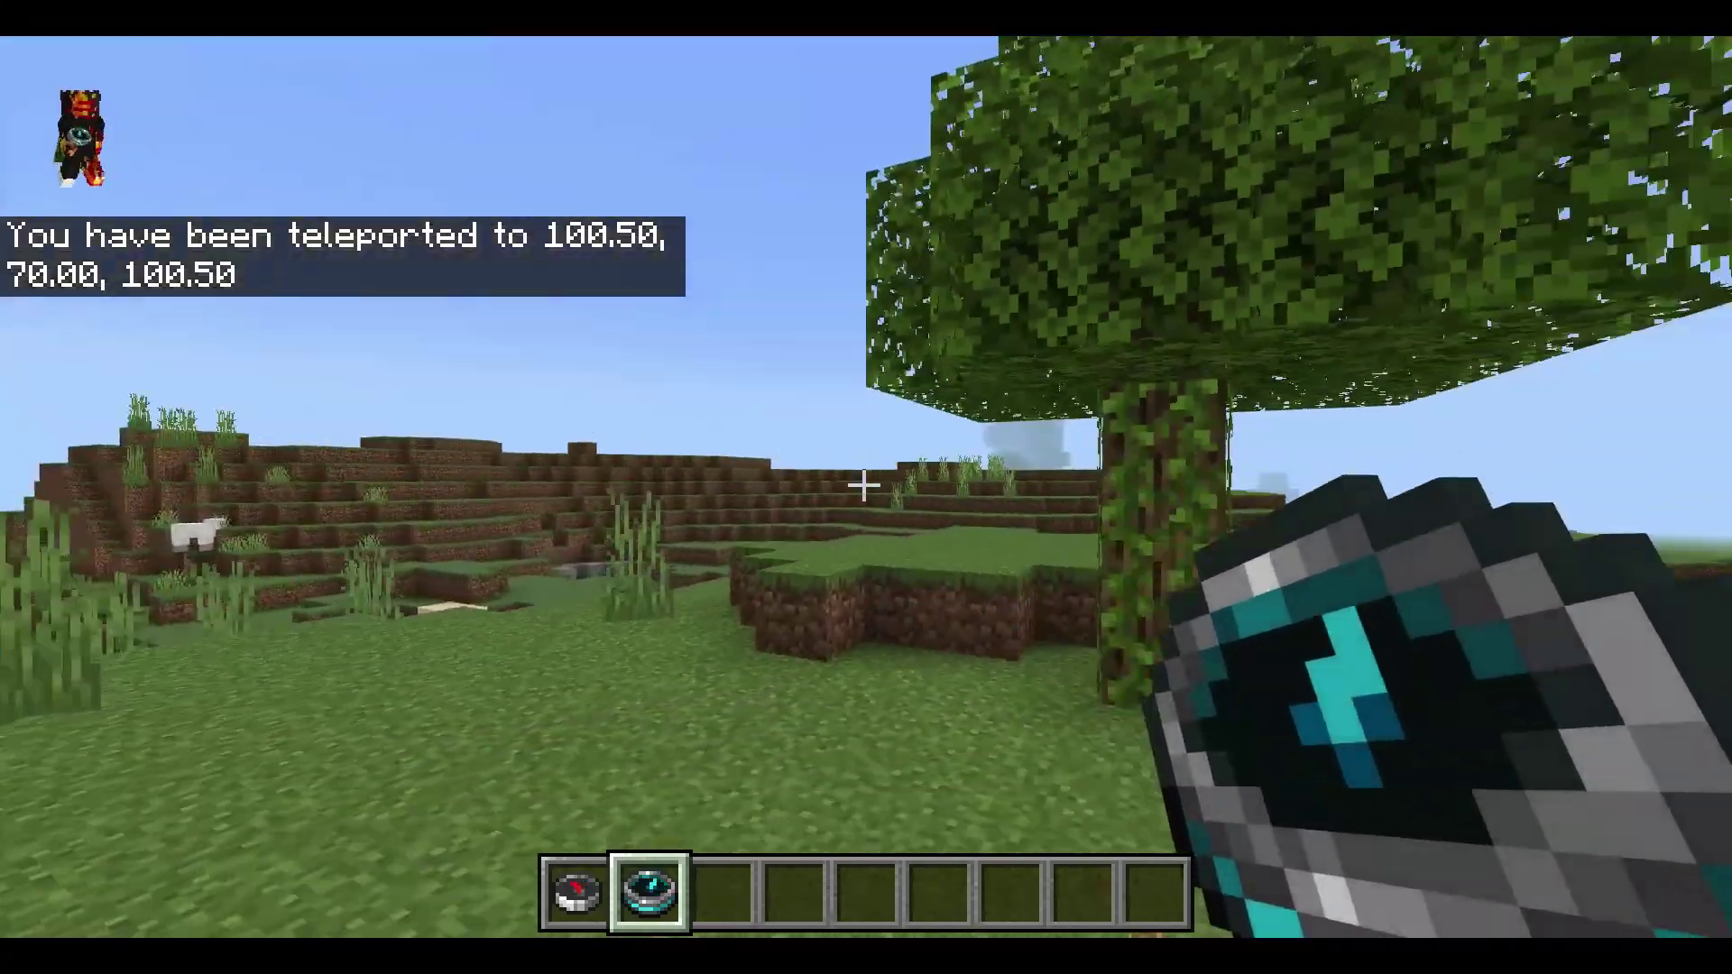
pyautogui.rightClick(863, 486)
pyautogui.click(889, 401)
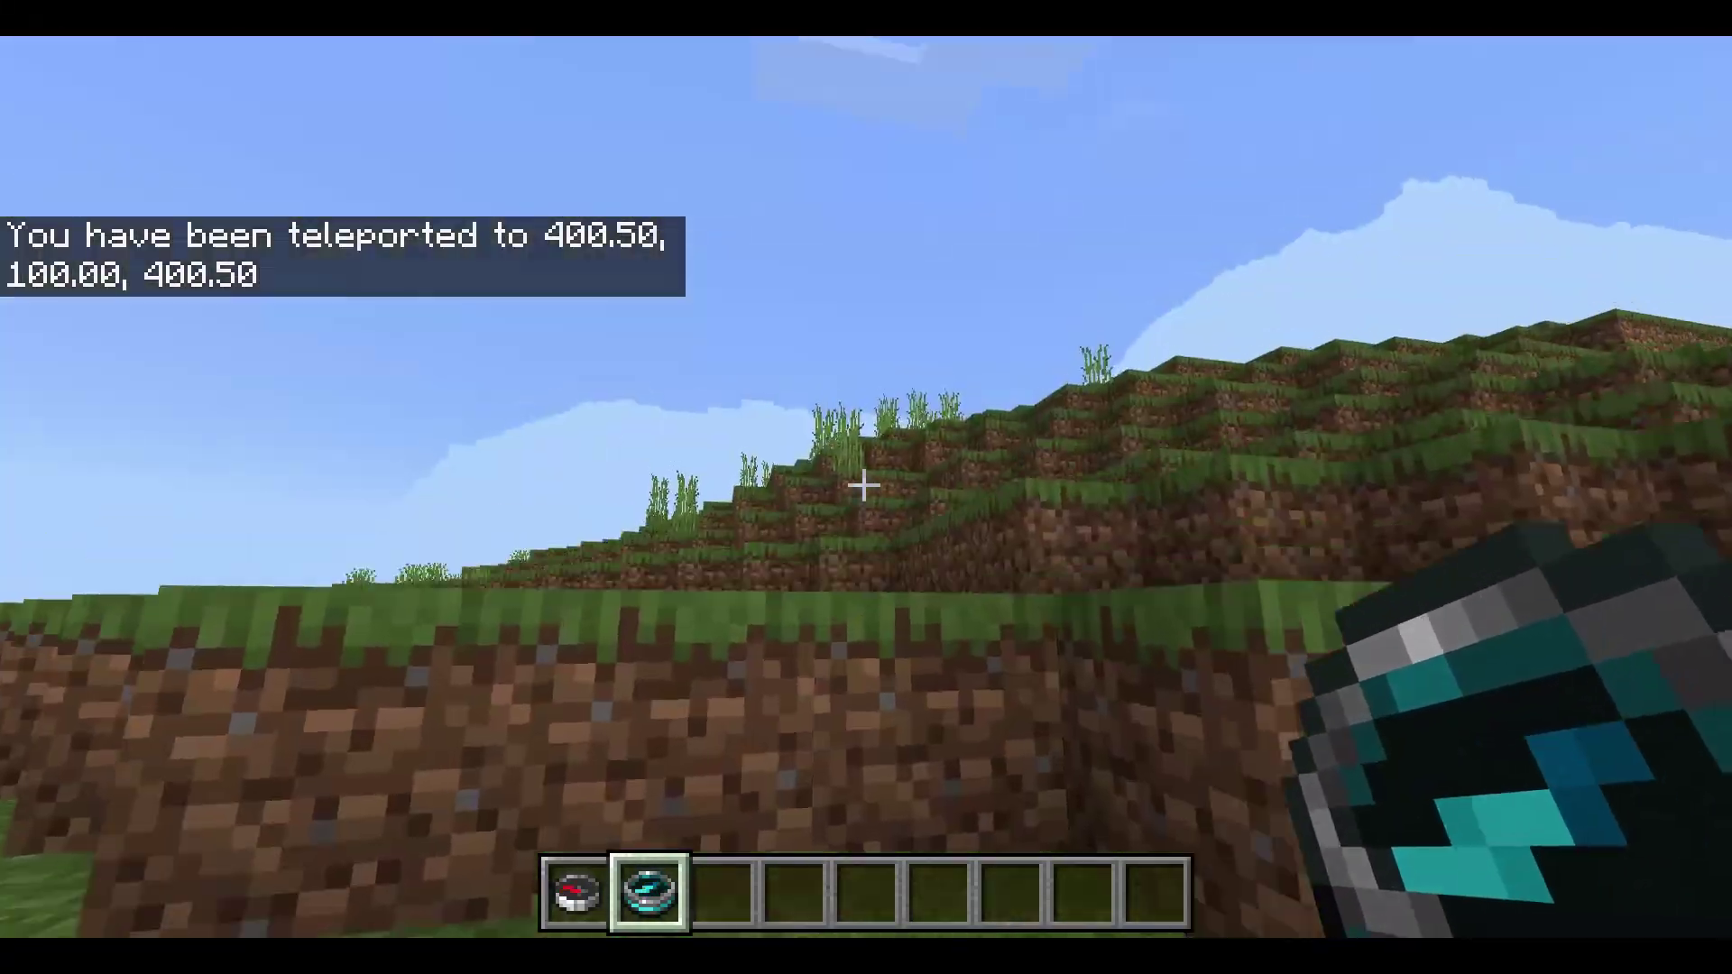
pyautogui.rightClick(863, 485)
pyautogui.click(944, 510)
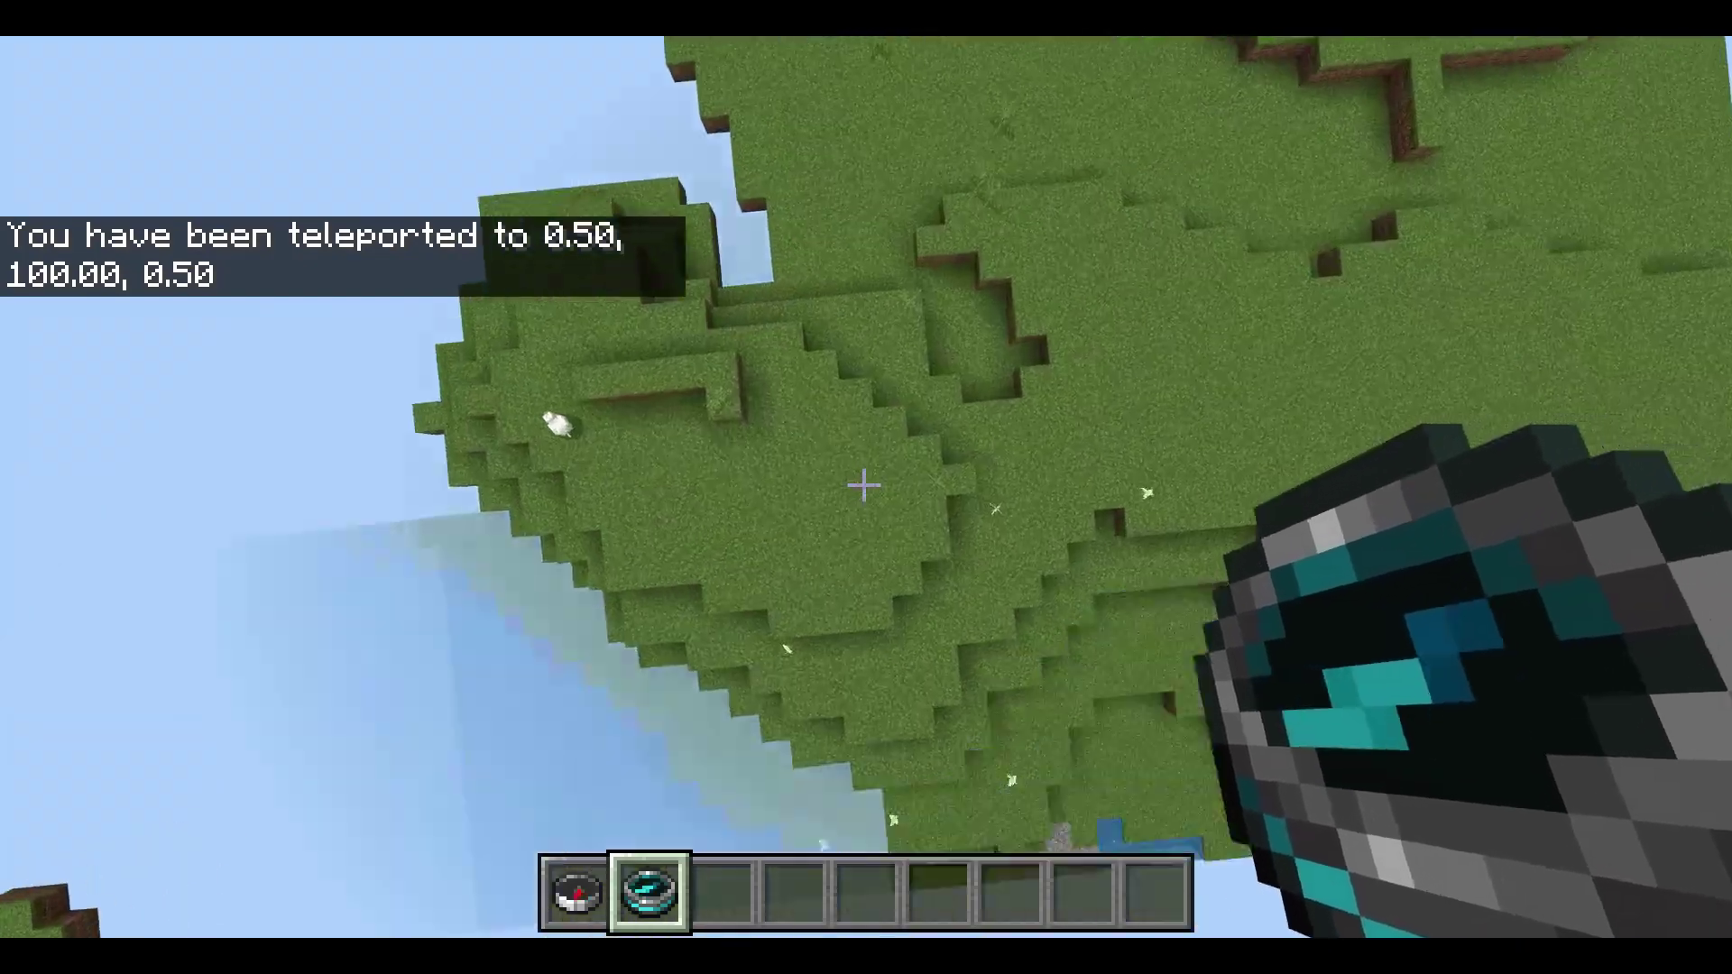
# - Pause the game and resume playing the world
pyautogui.press('Escape')
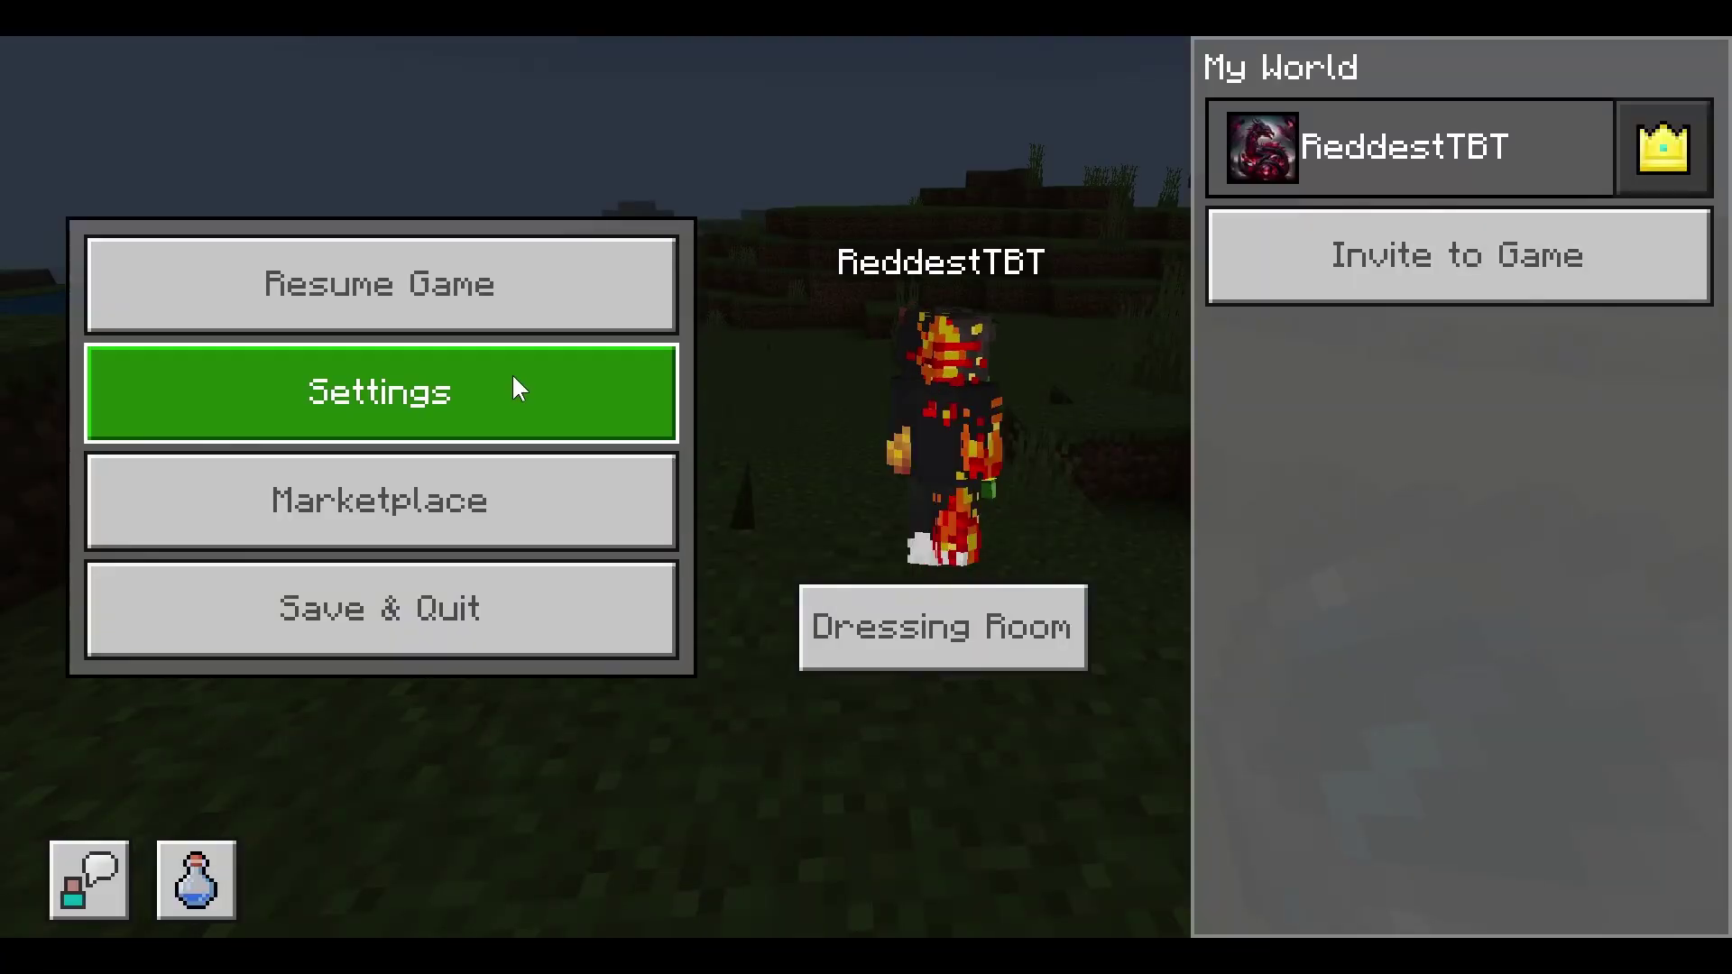
pyautogui.press('Escape')
pyautogui.rightClick(522, 391)
pyautogui.press('Escape')
pyautogui.click(127, 301)
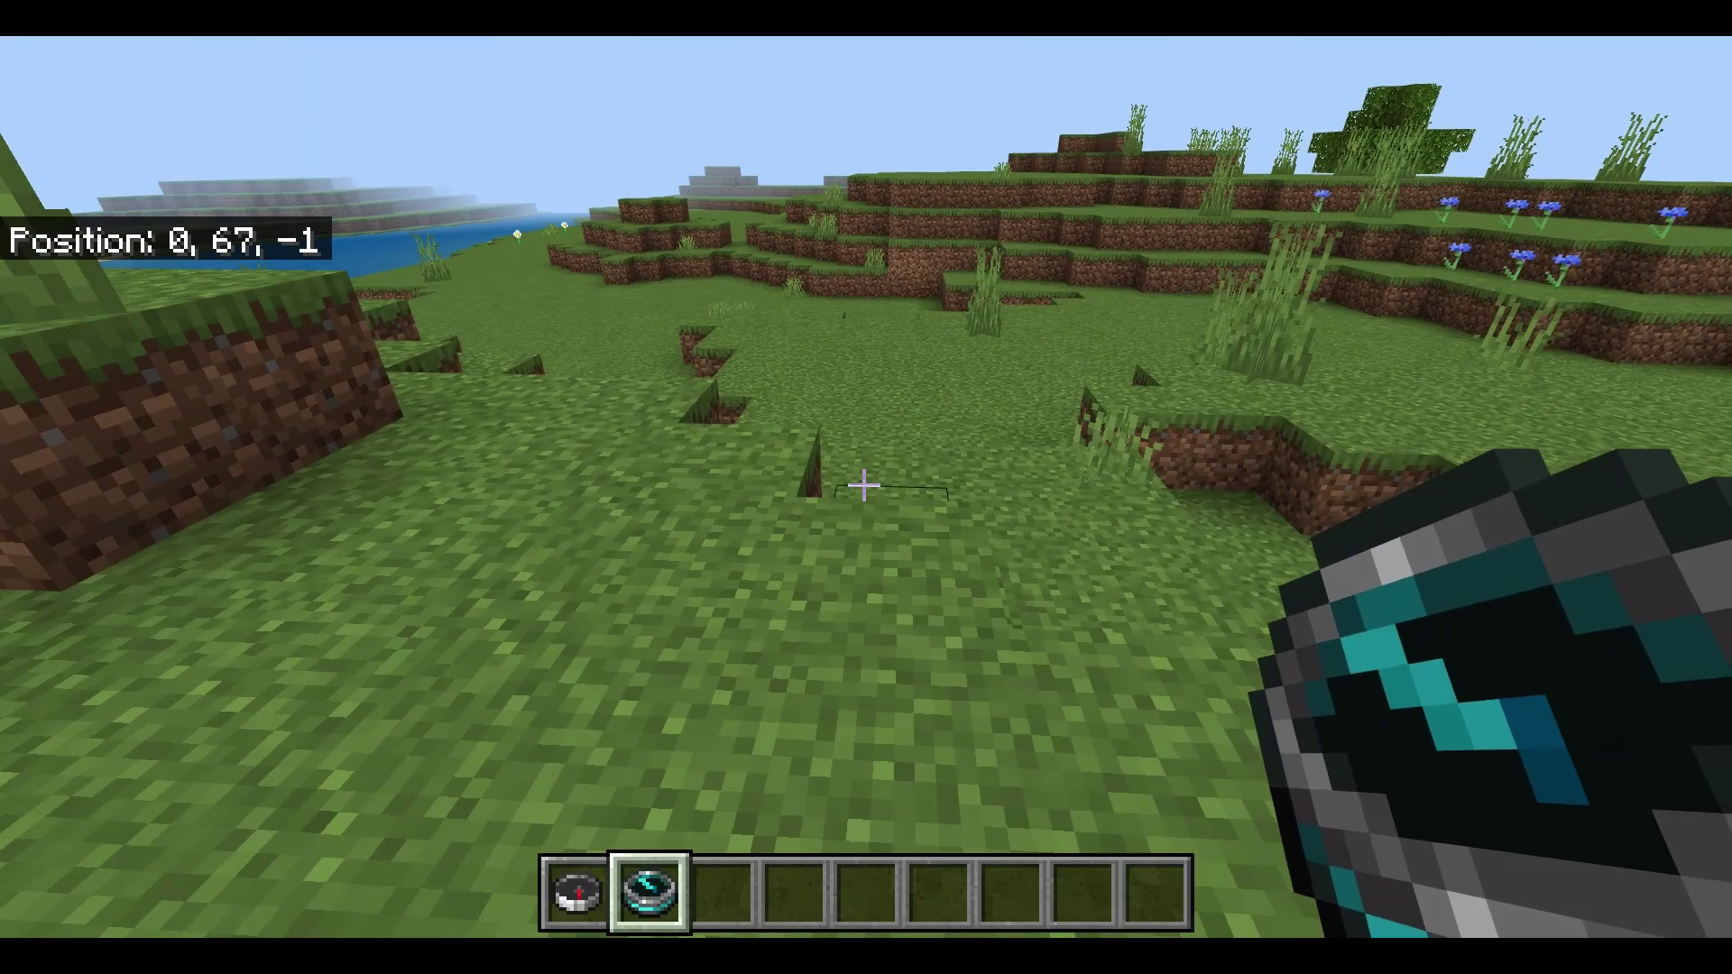
# - Warp again to Spawn, the Shop and Home, then walk out of the home tree
pyautogui.rightClick(863, 485)
pyautogui.click(1041, 600)
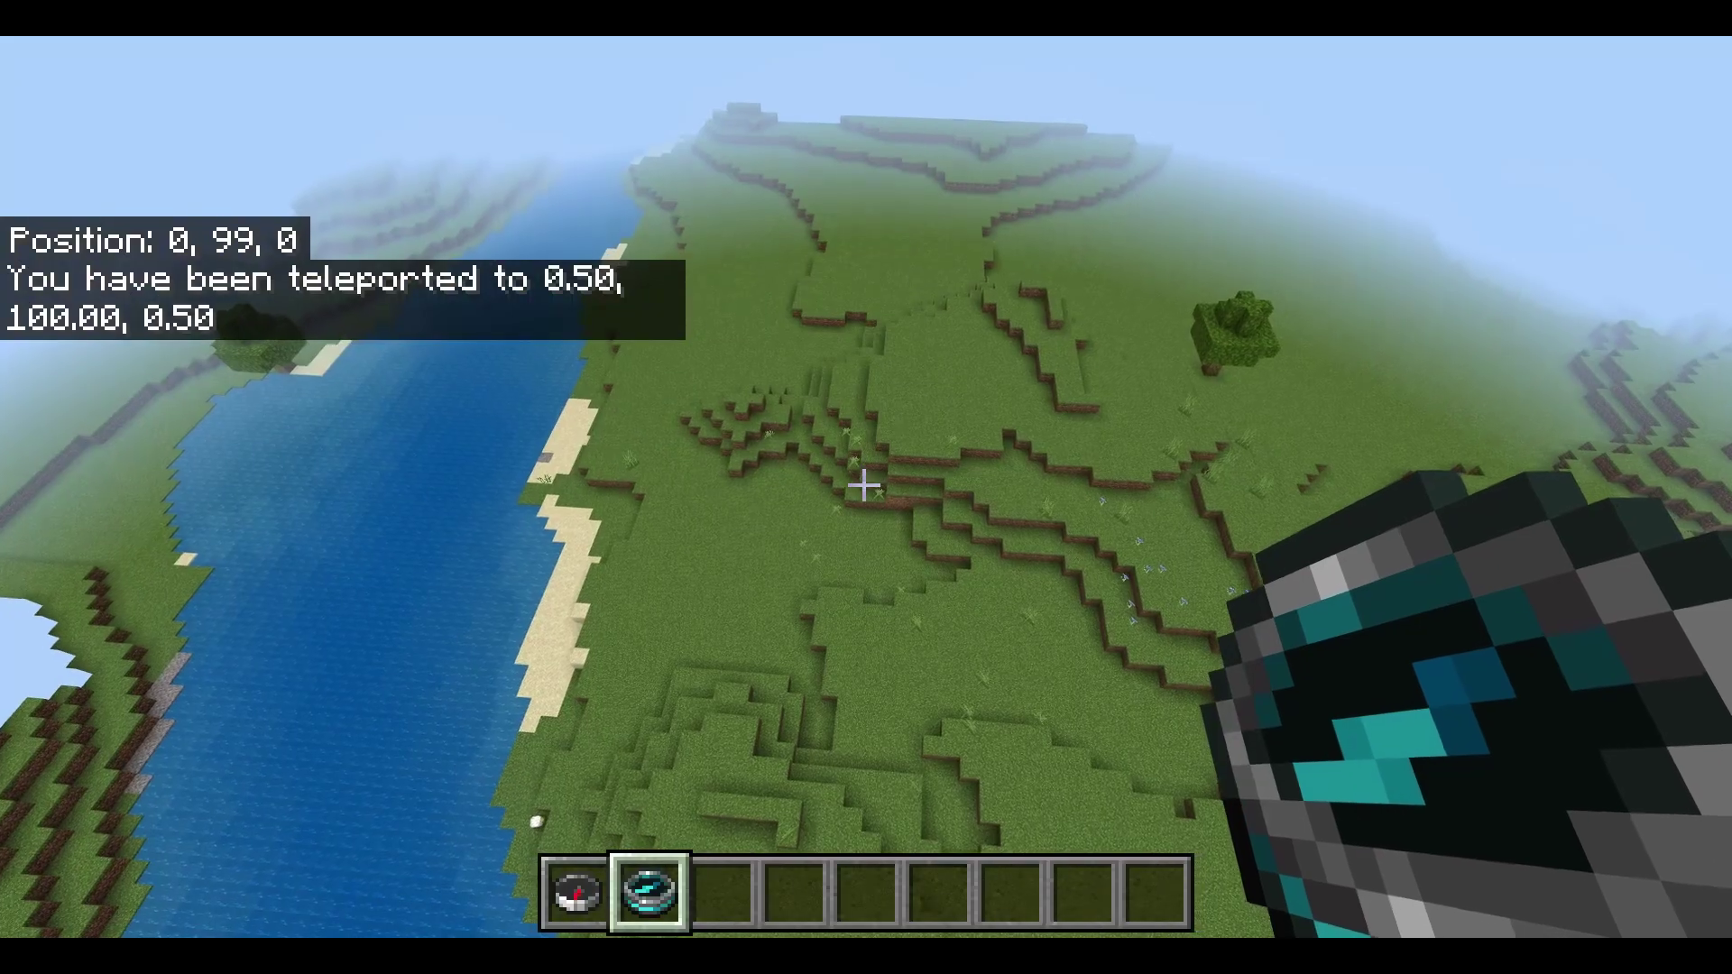
pyautogui.rightClick(863, 485)
pyautogui.click(866, 316)
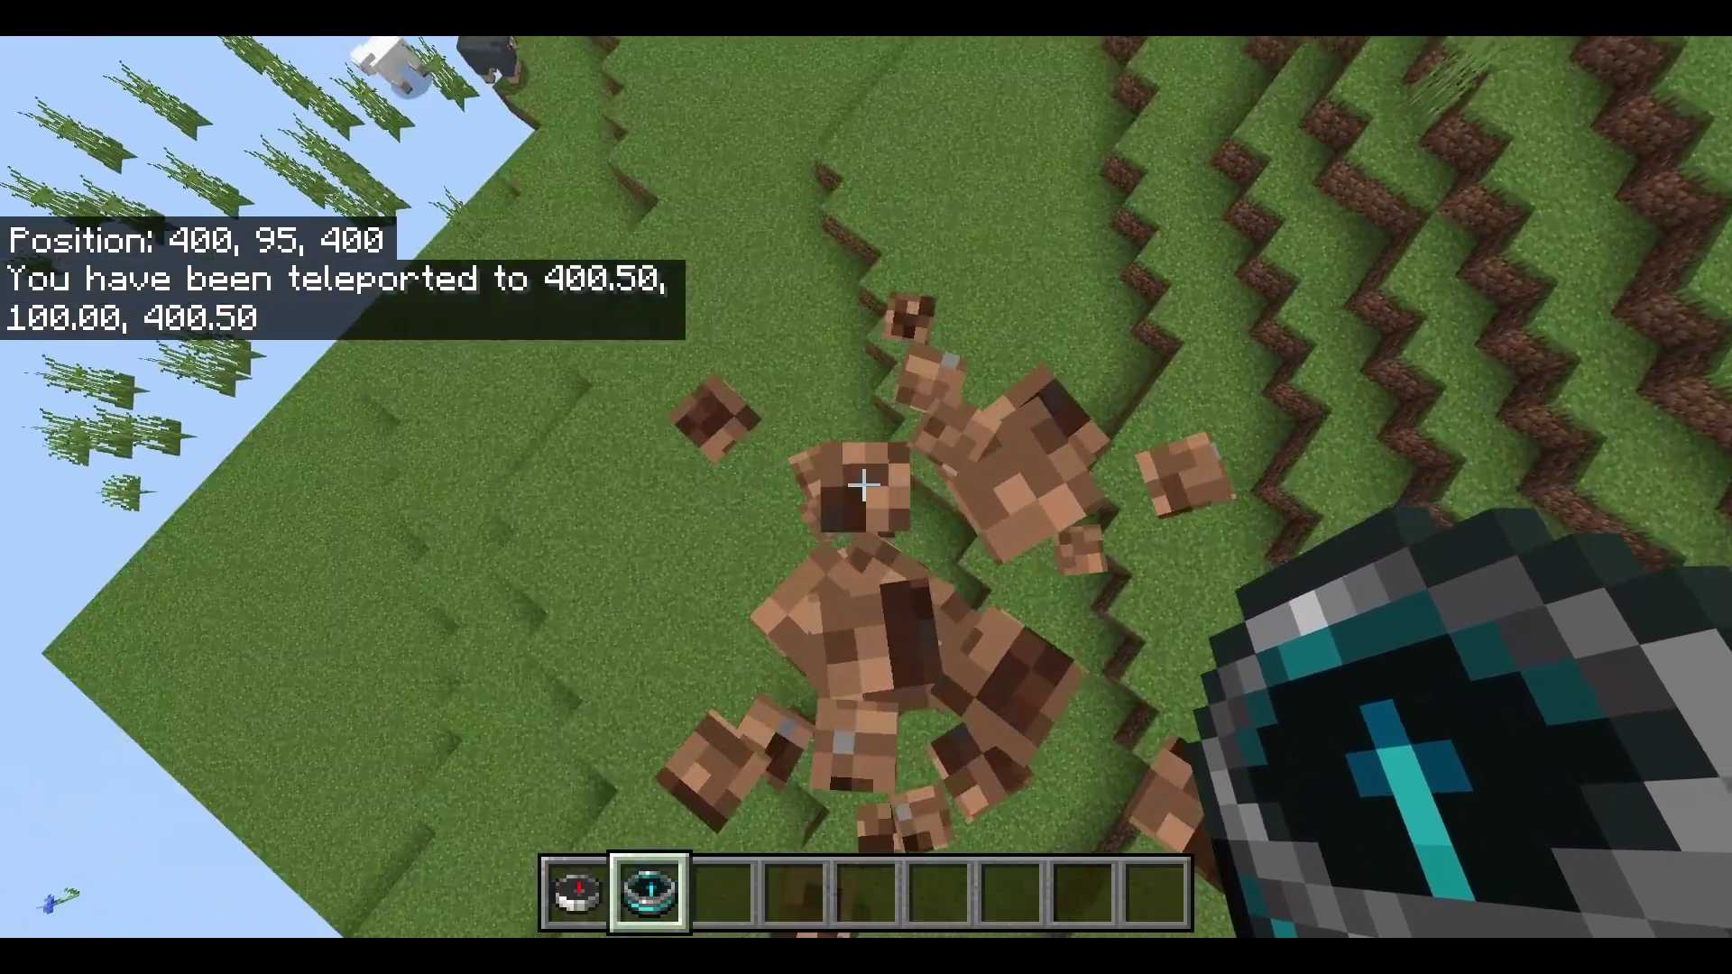
pyautogui.rightClick(863, 485)
pyautogui.click(928, 328)
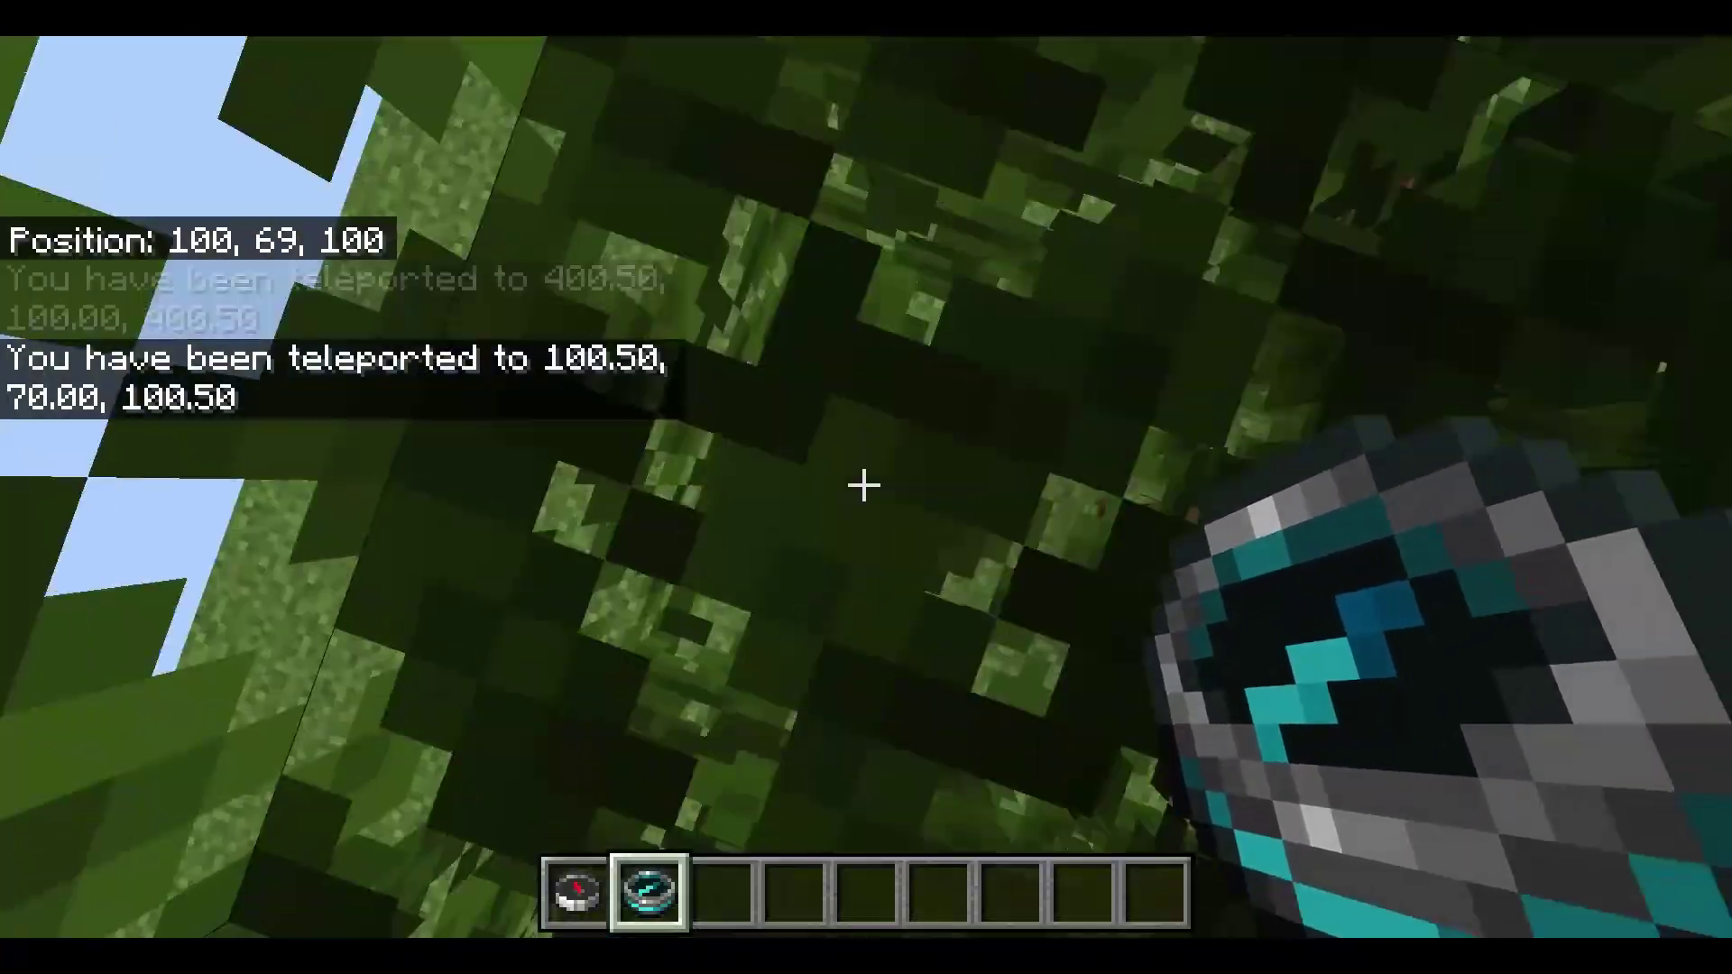
pyautogui.press('w')
pyautogui.scroll(-1, 863, 486)
pyautogui.scroll(1, 863, 485)
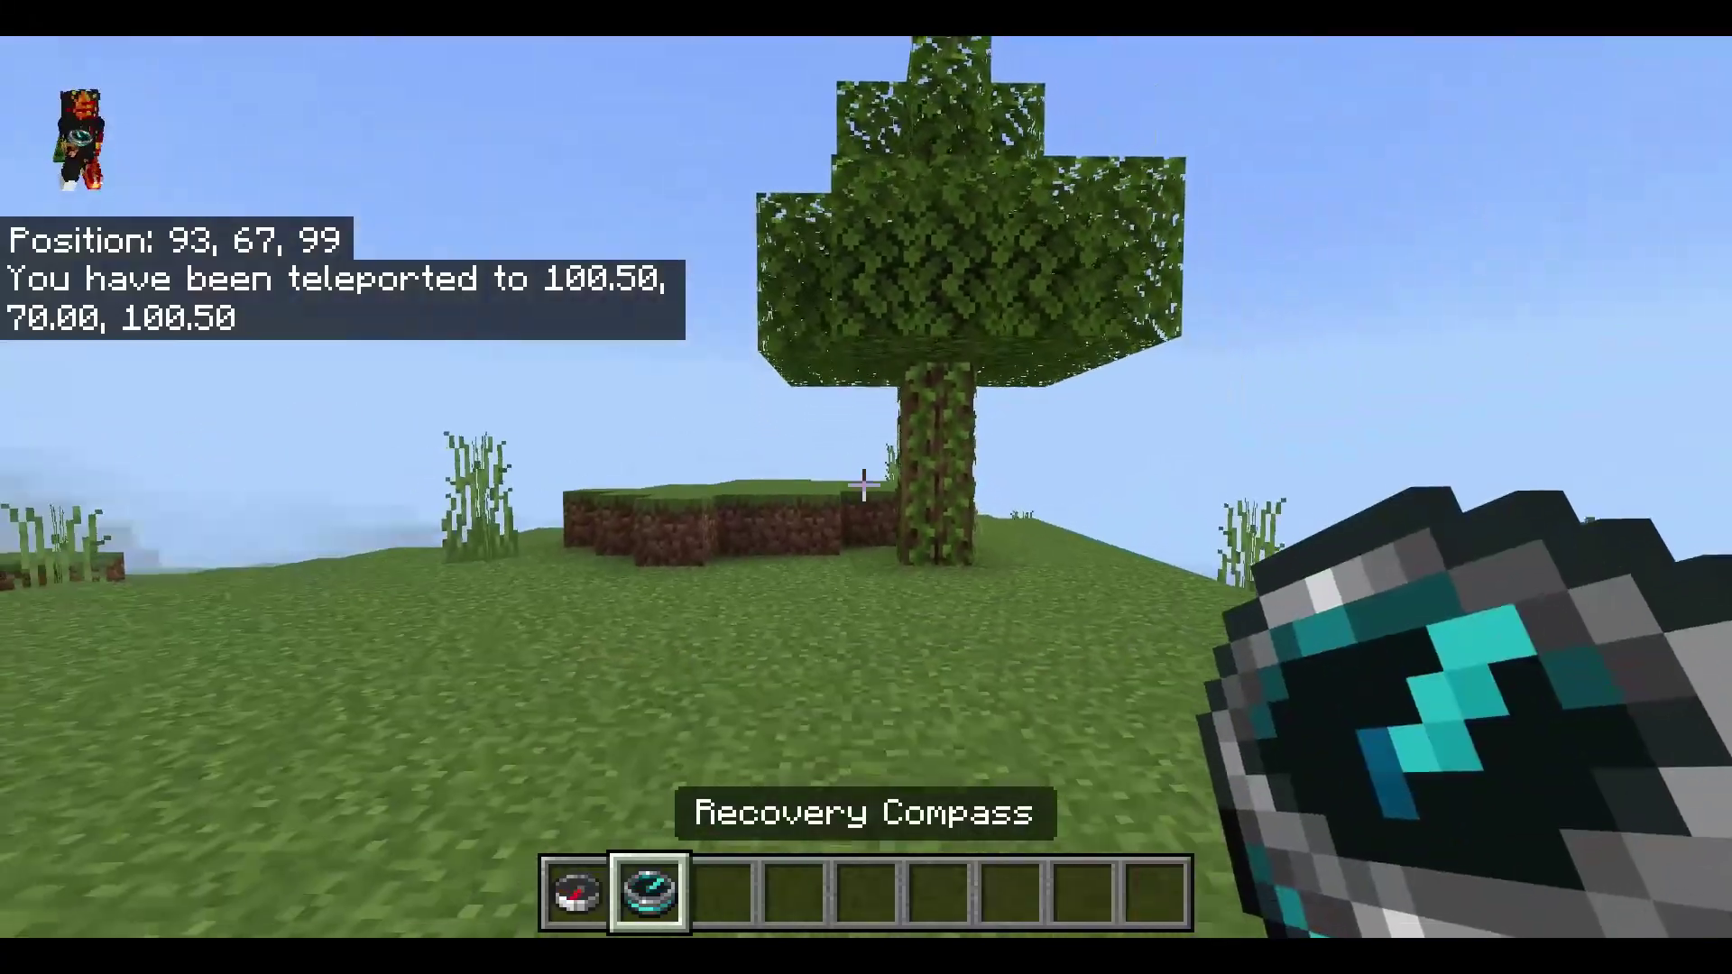
# - Walk toward the water and switch between the compass and recovery compass
pyautogui.press('w')
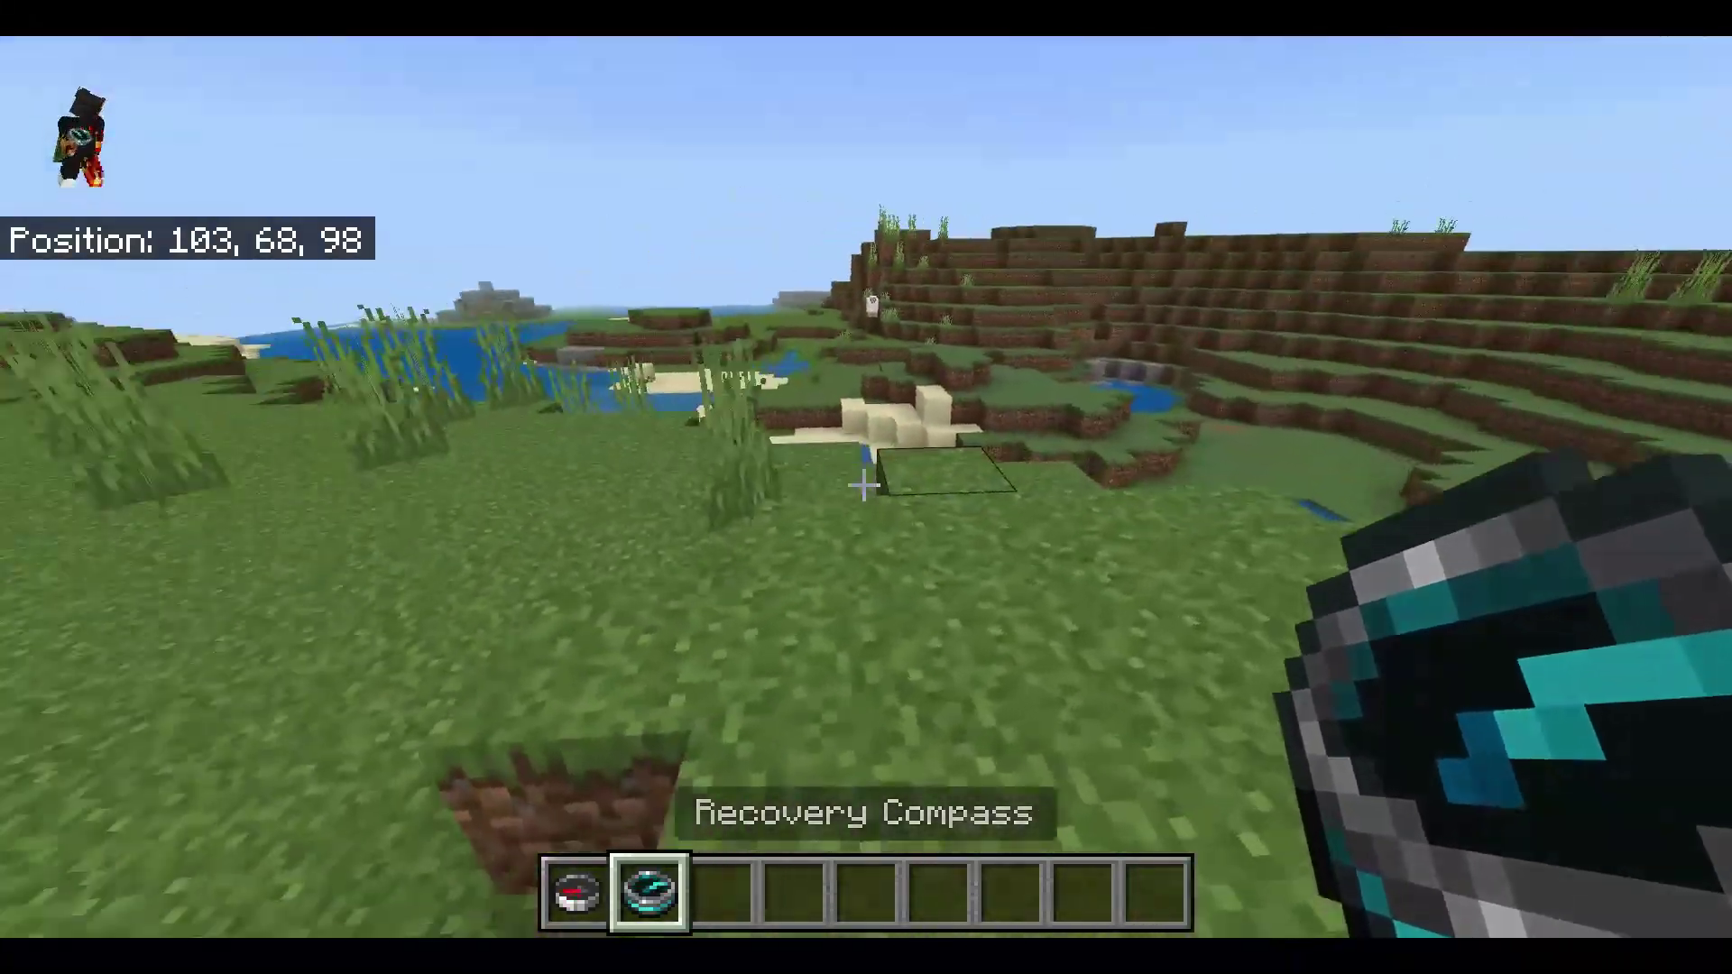
pyautogui.press('w')
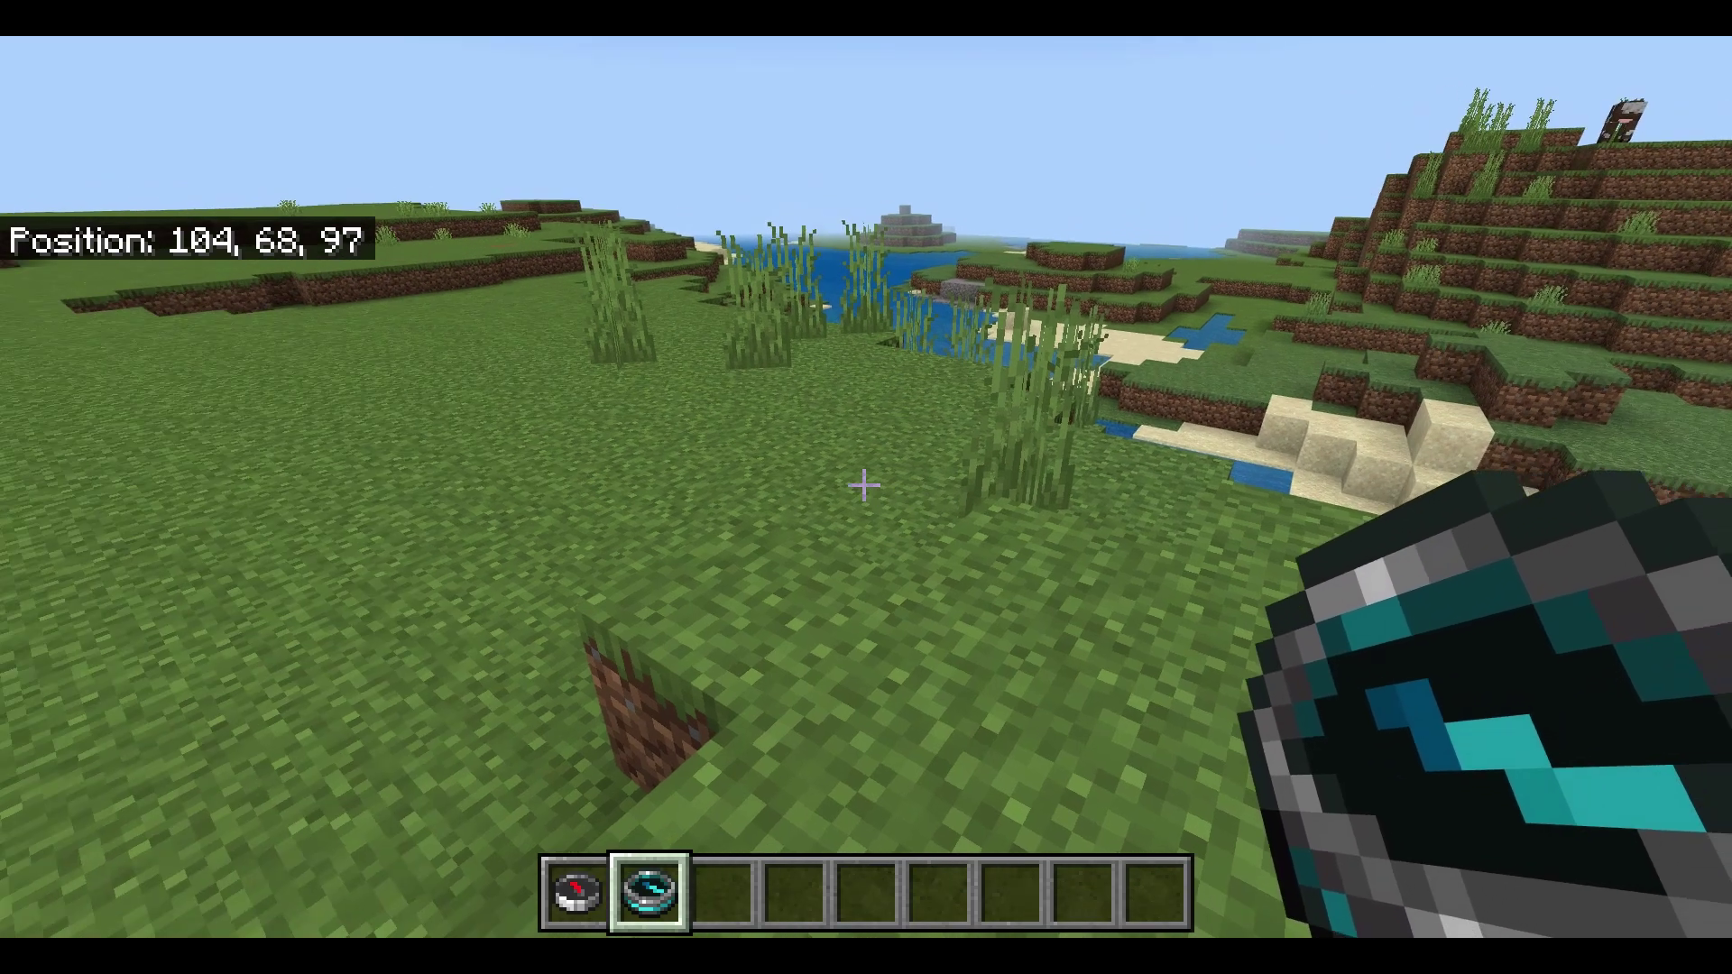
pyautogui.press('1')
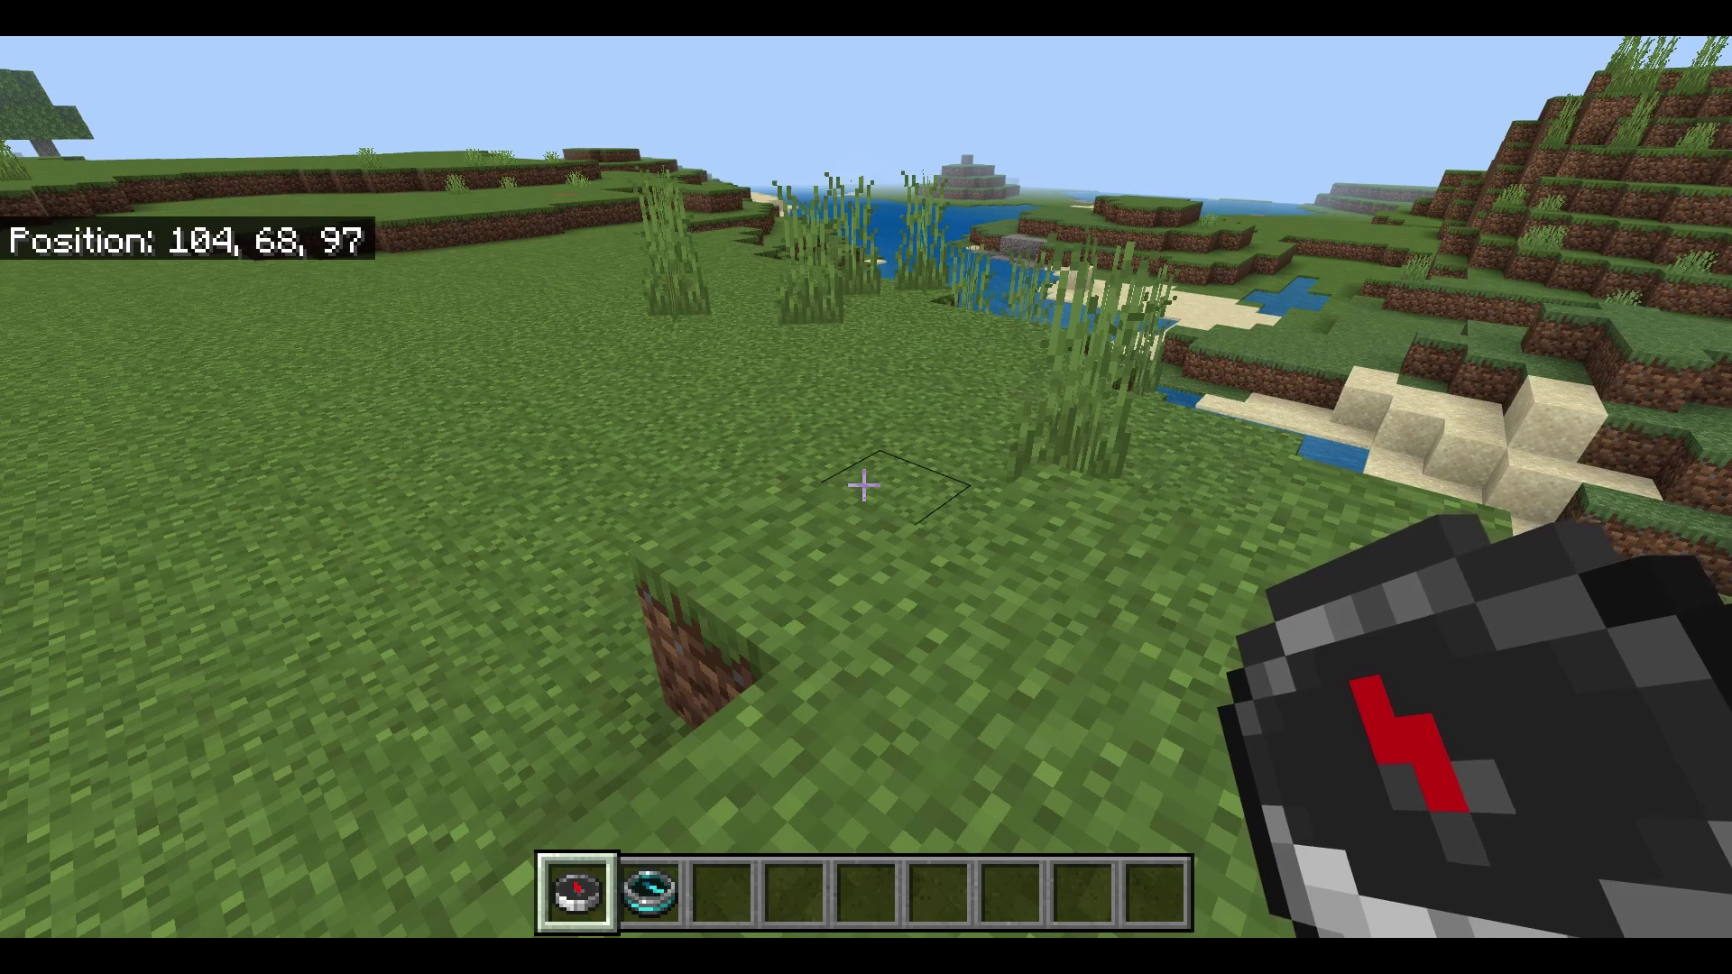
pyautogui.press('2')
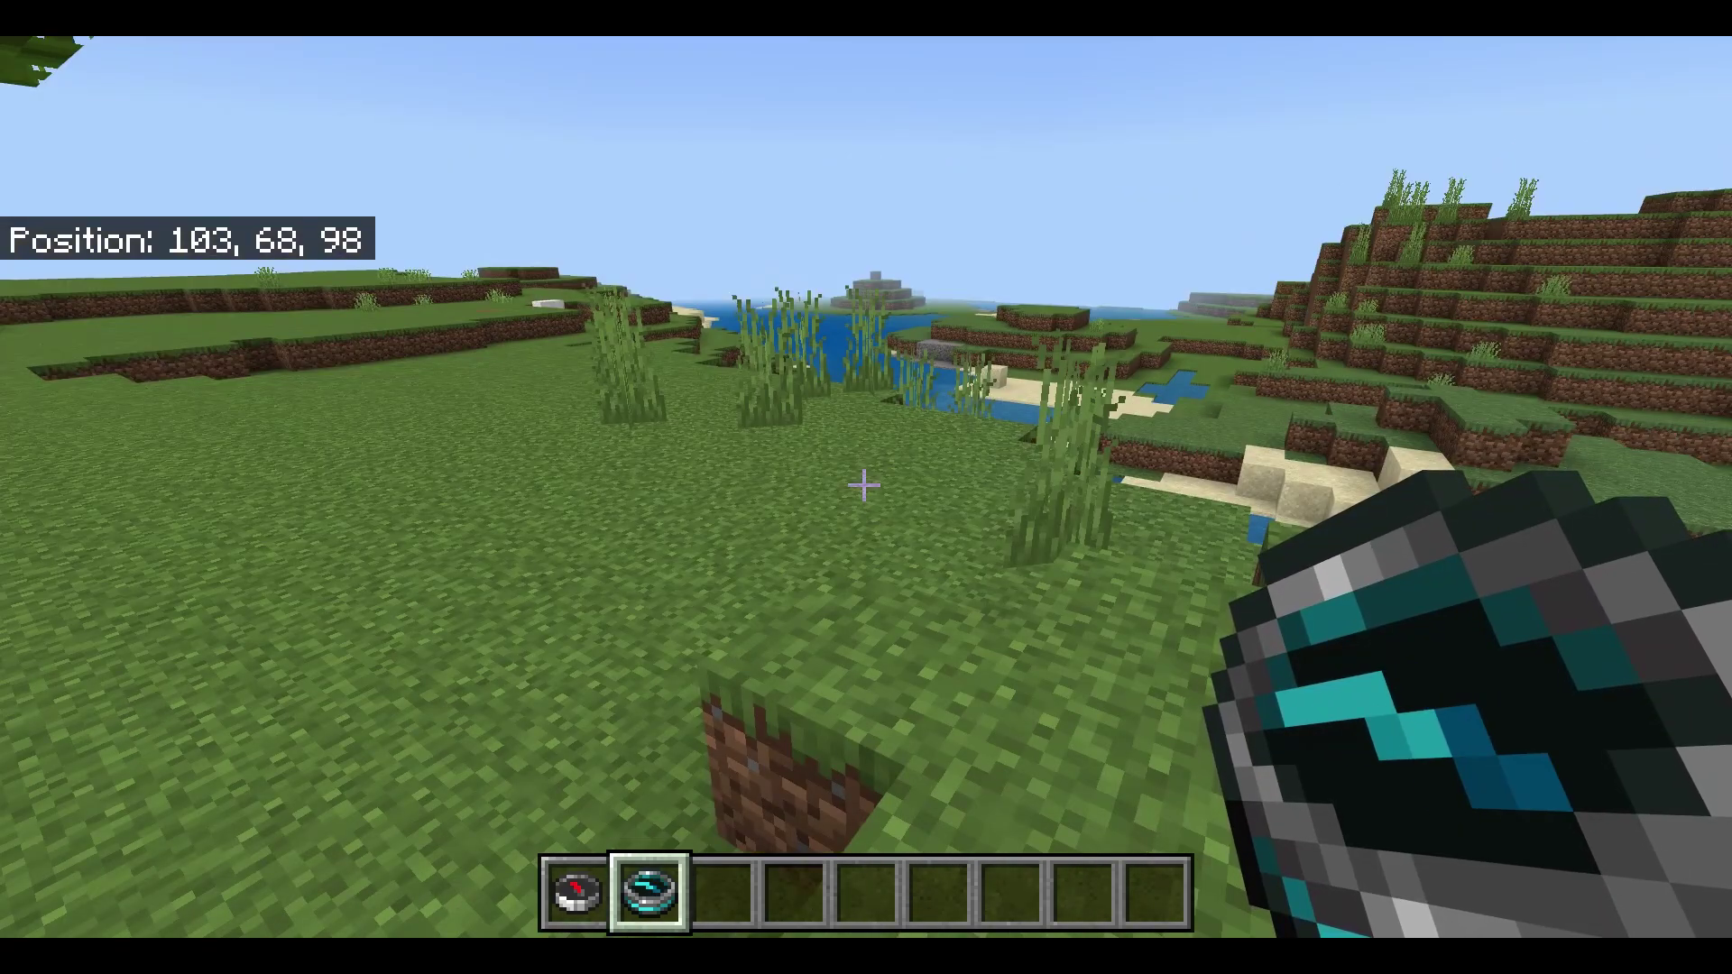
# - Run /tag @s add ui in chat and select the empty third hotbar slot
pyautogui.write('t')
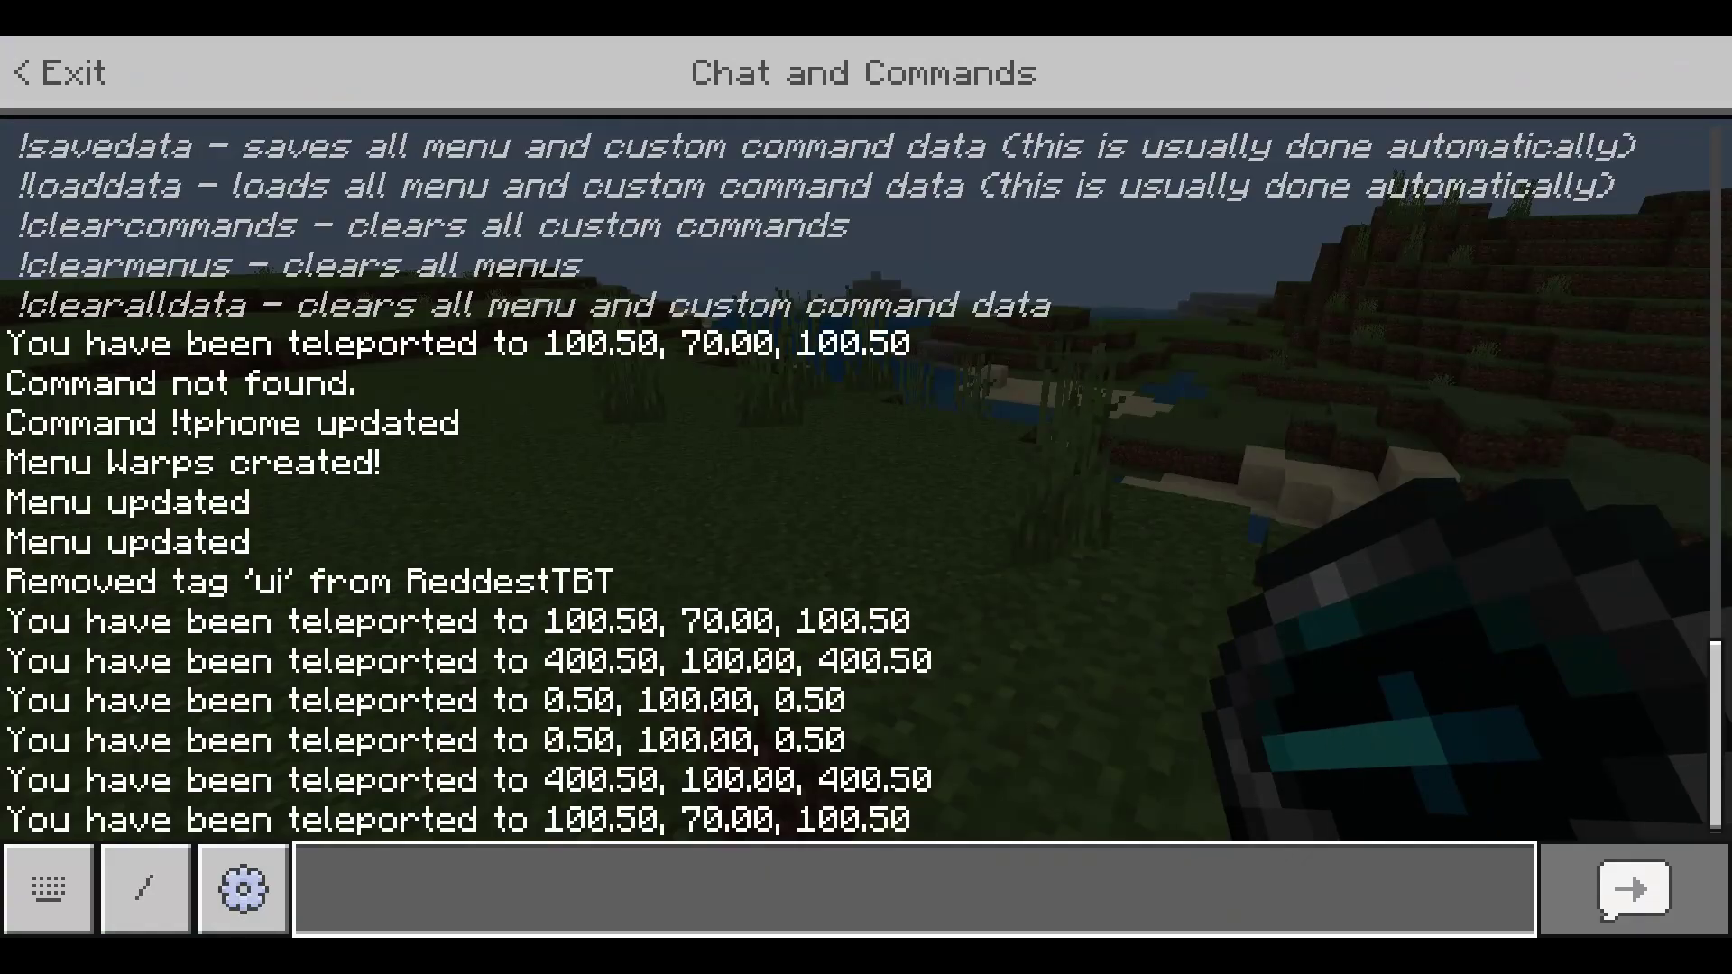
pyautogui.write('/tag @s a')
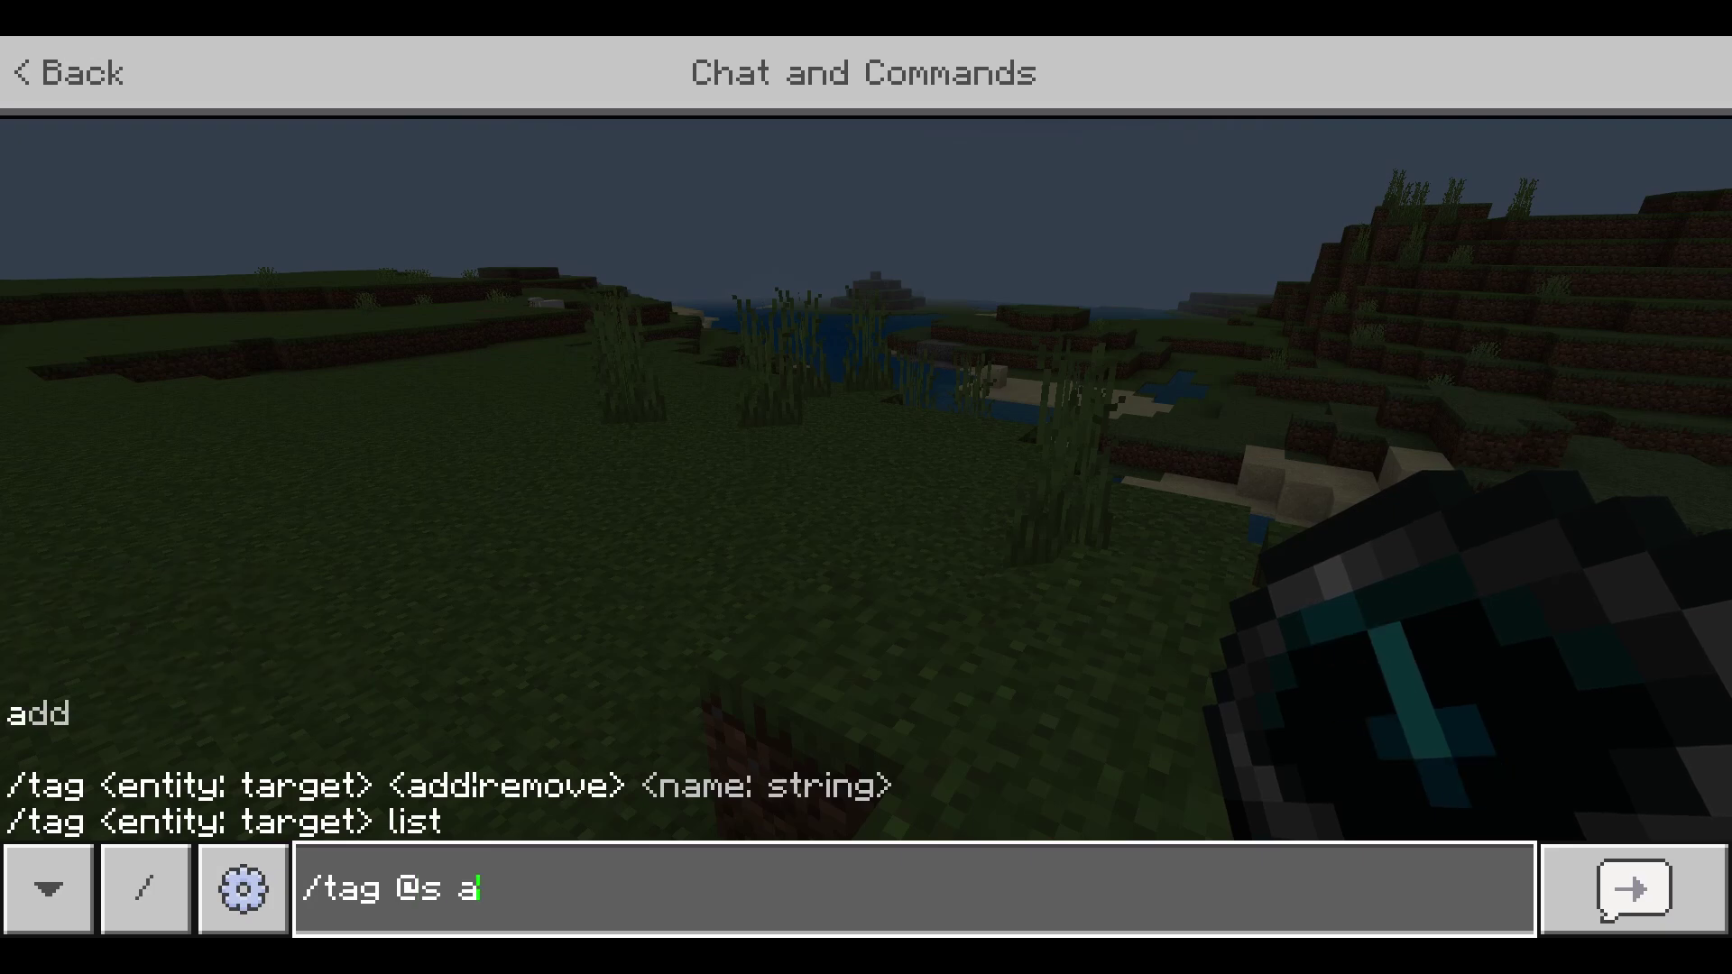
pyautogui.write('dd ui')
pyautogui.press('Return')
pyautogui.press('Escape')
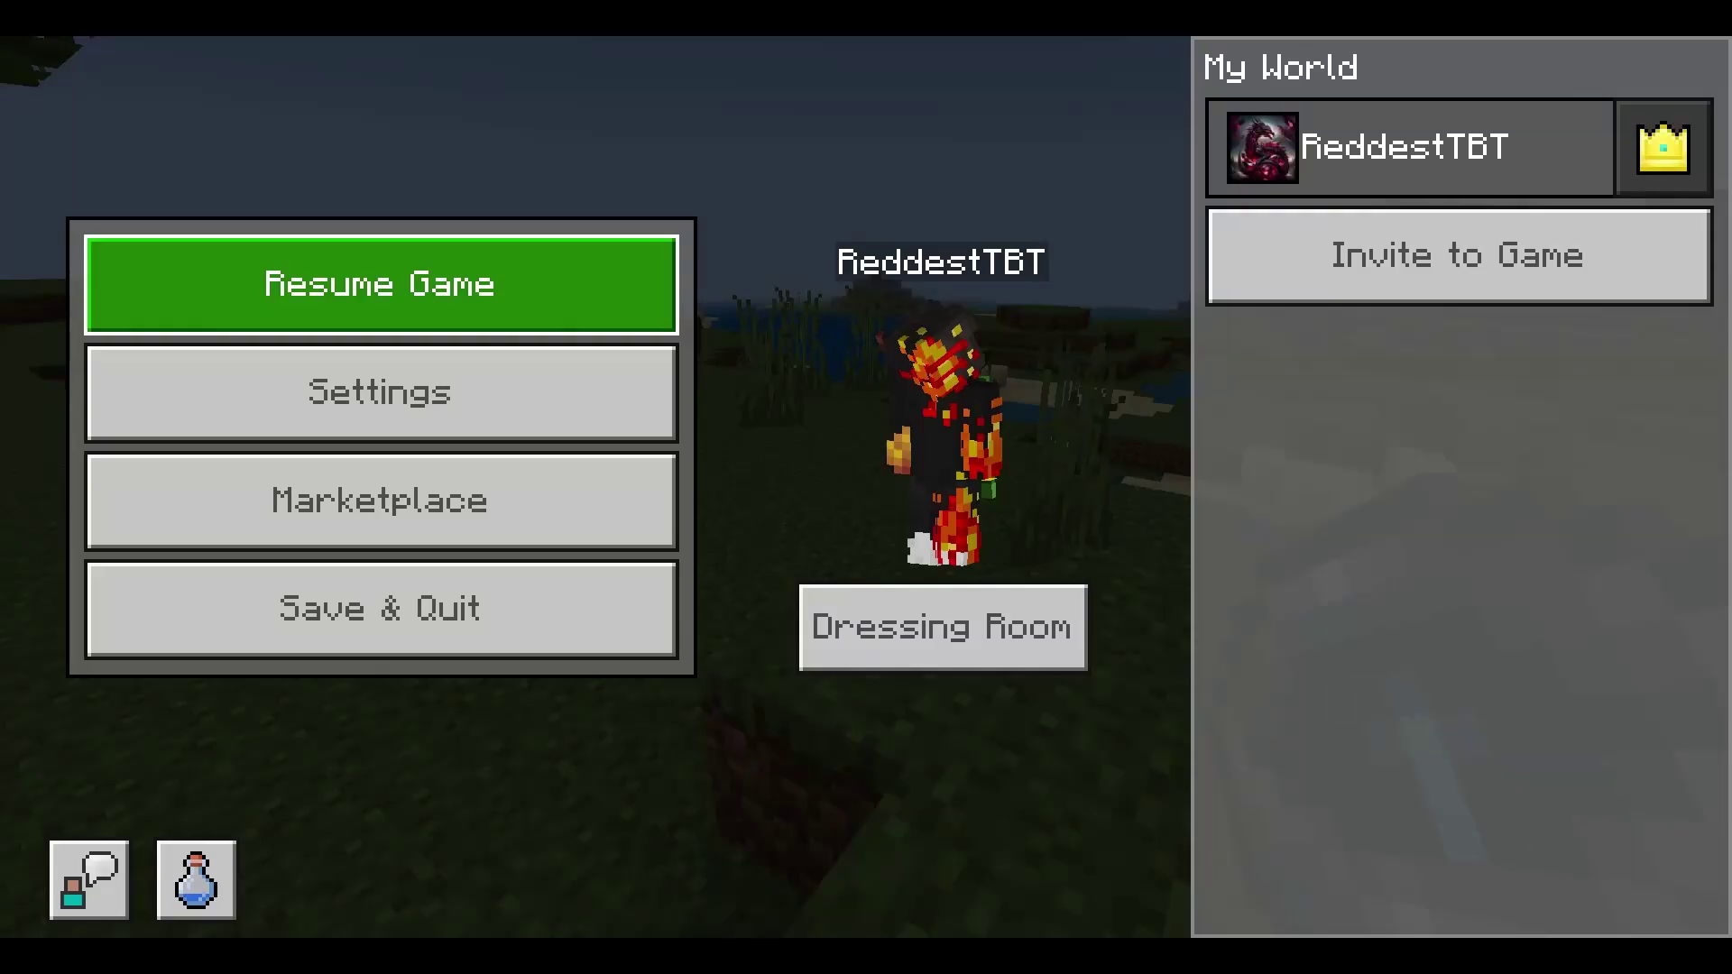
pyautogui.press('Escape')
pyautogui.press('3')
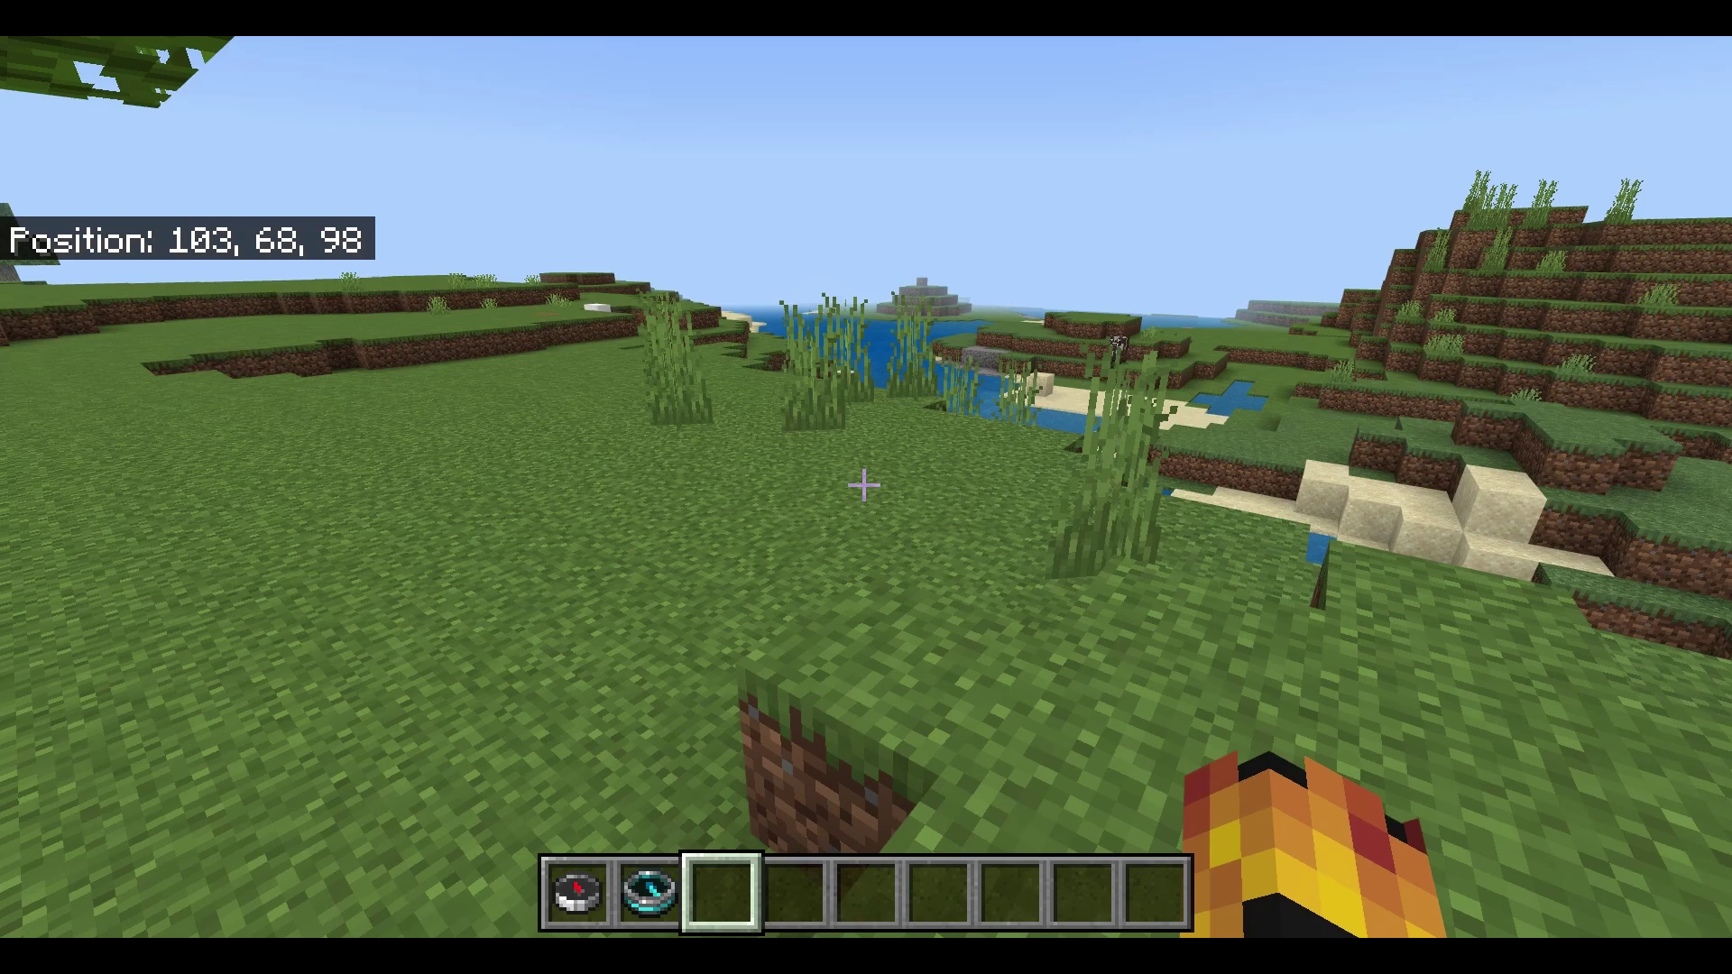
# - Close the menu builder, Save & Quit the world, and load it again
pyautogui.rightClick(864, 486)
pyautogui.scroll(-1, 1007, 474)
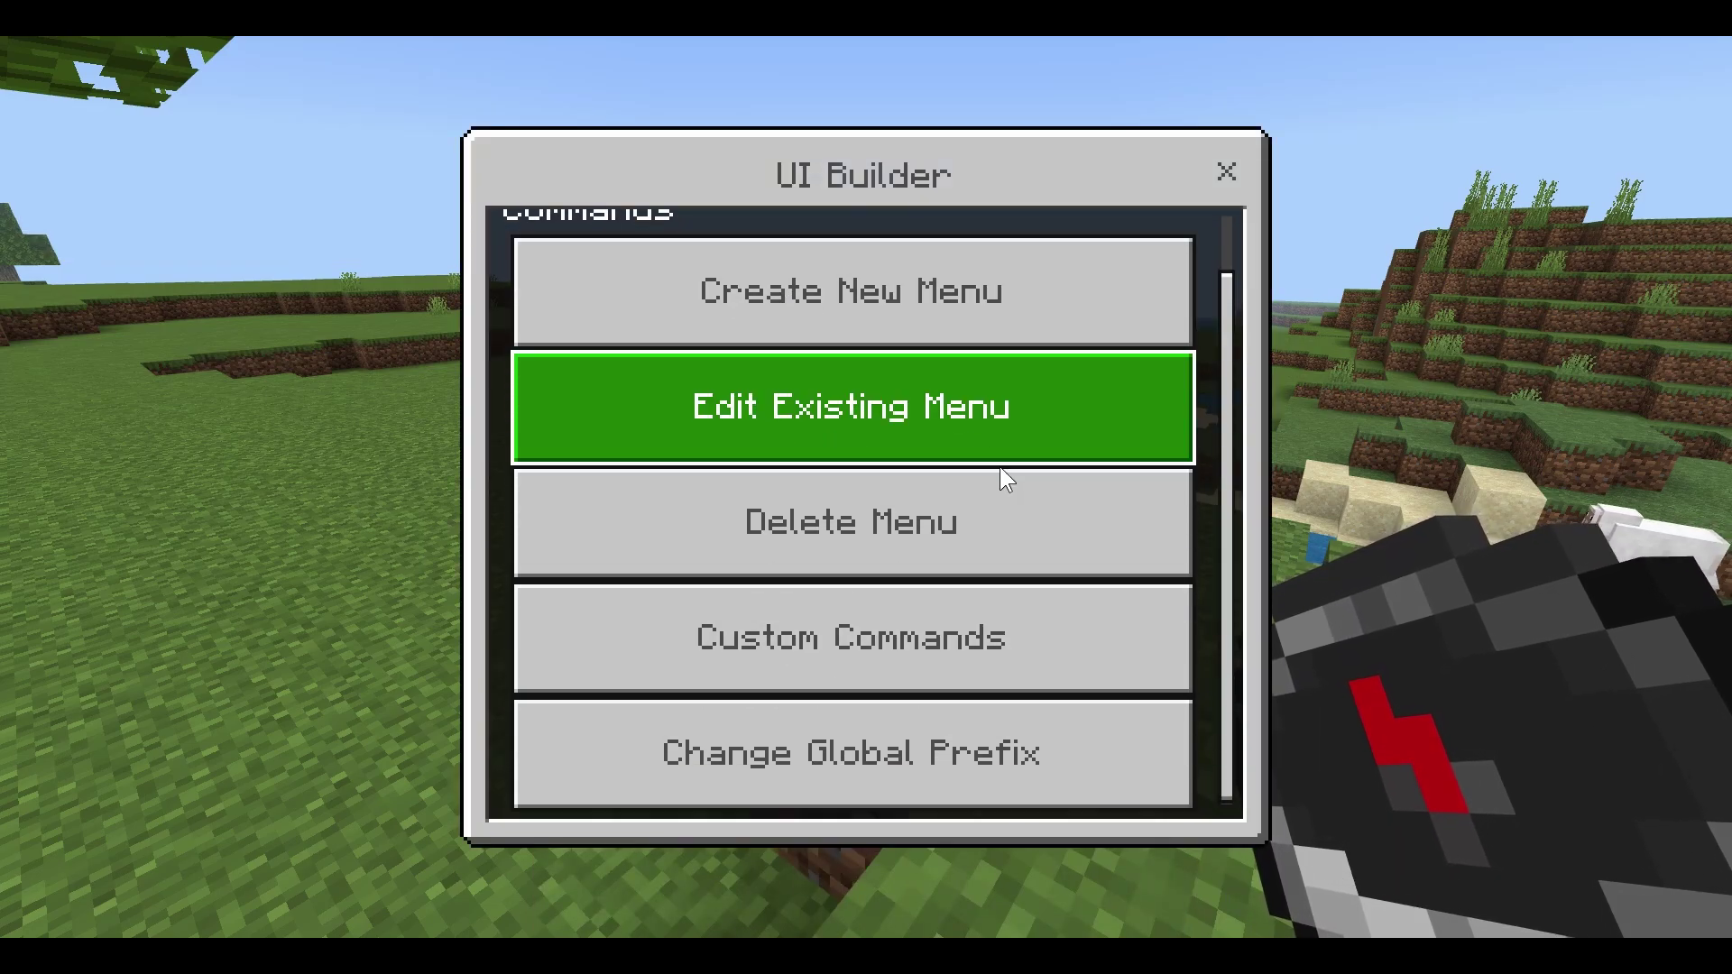
pyautogui.click(1001, 467)
pyautogui.press('Escape')
pyautogui.click(597, 642)
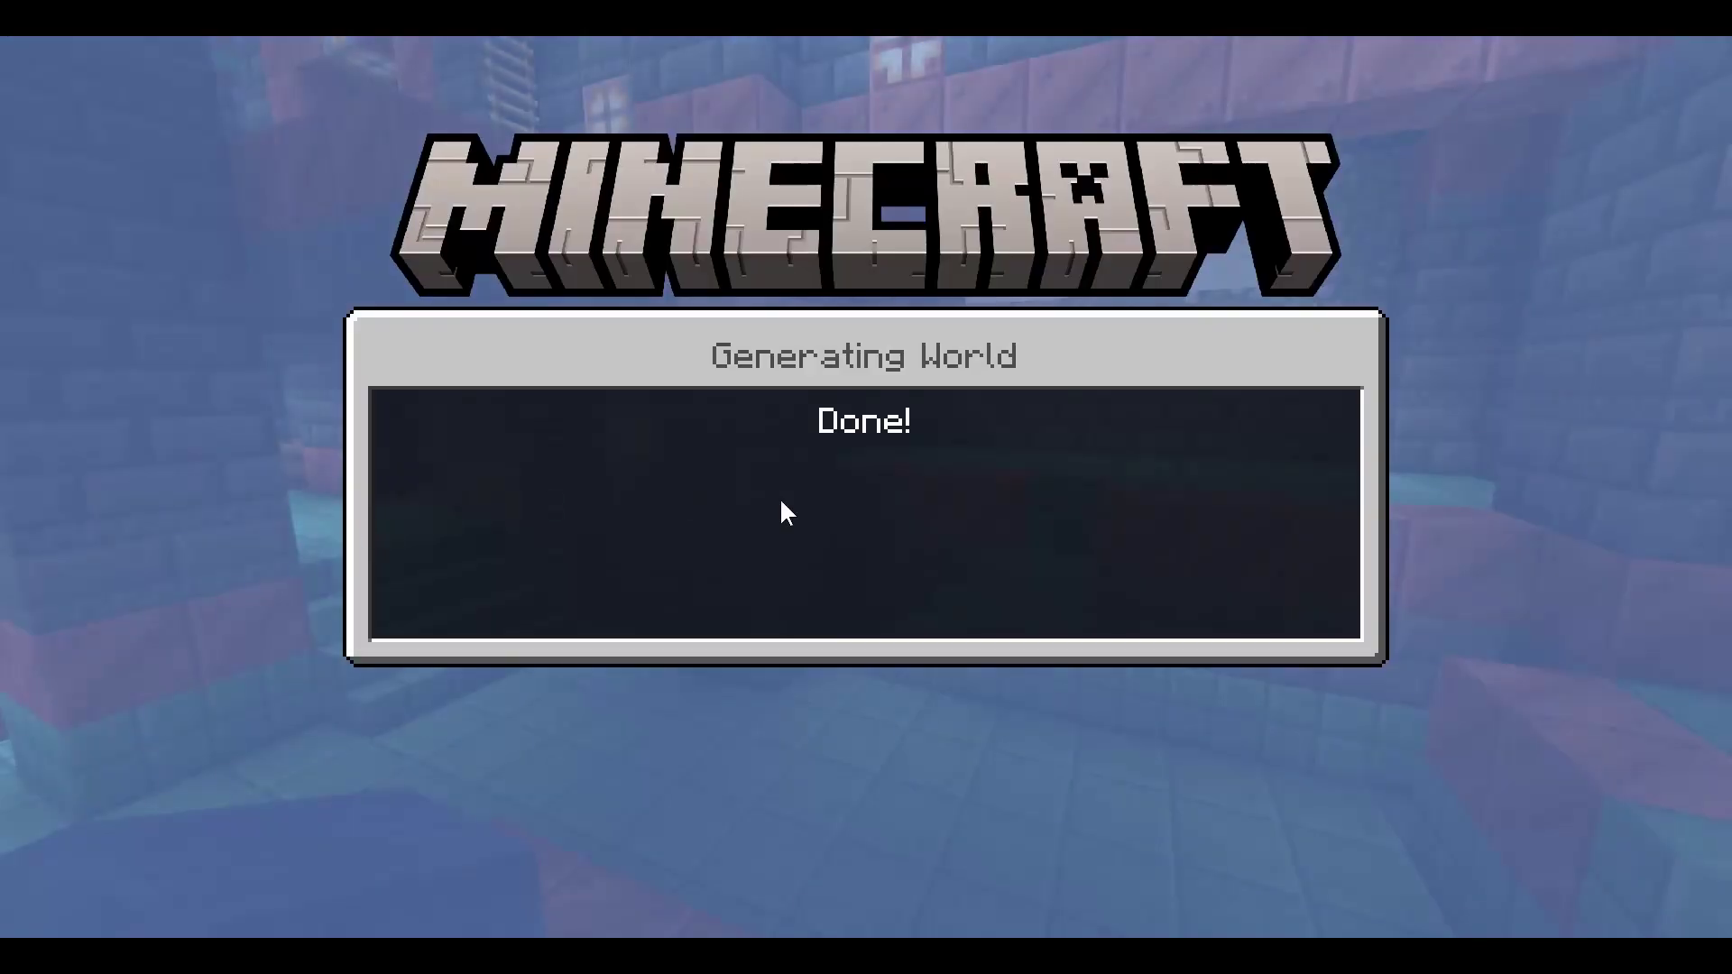
pyautogui.click(763, 718)
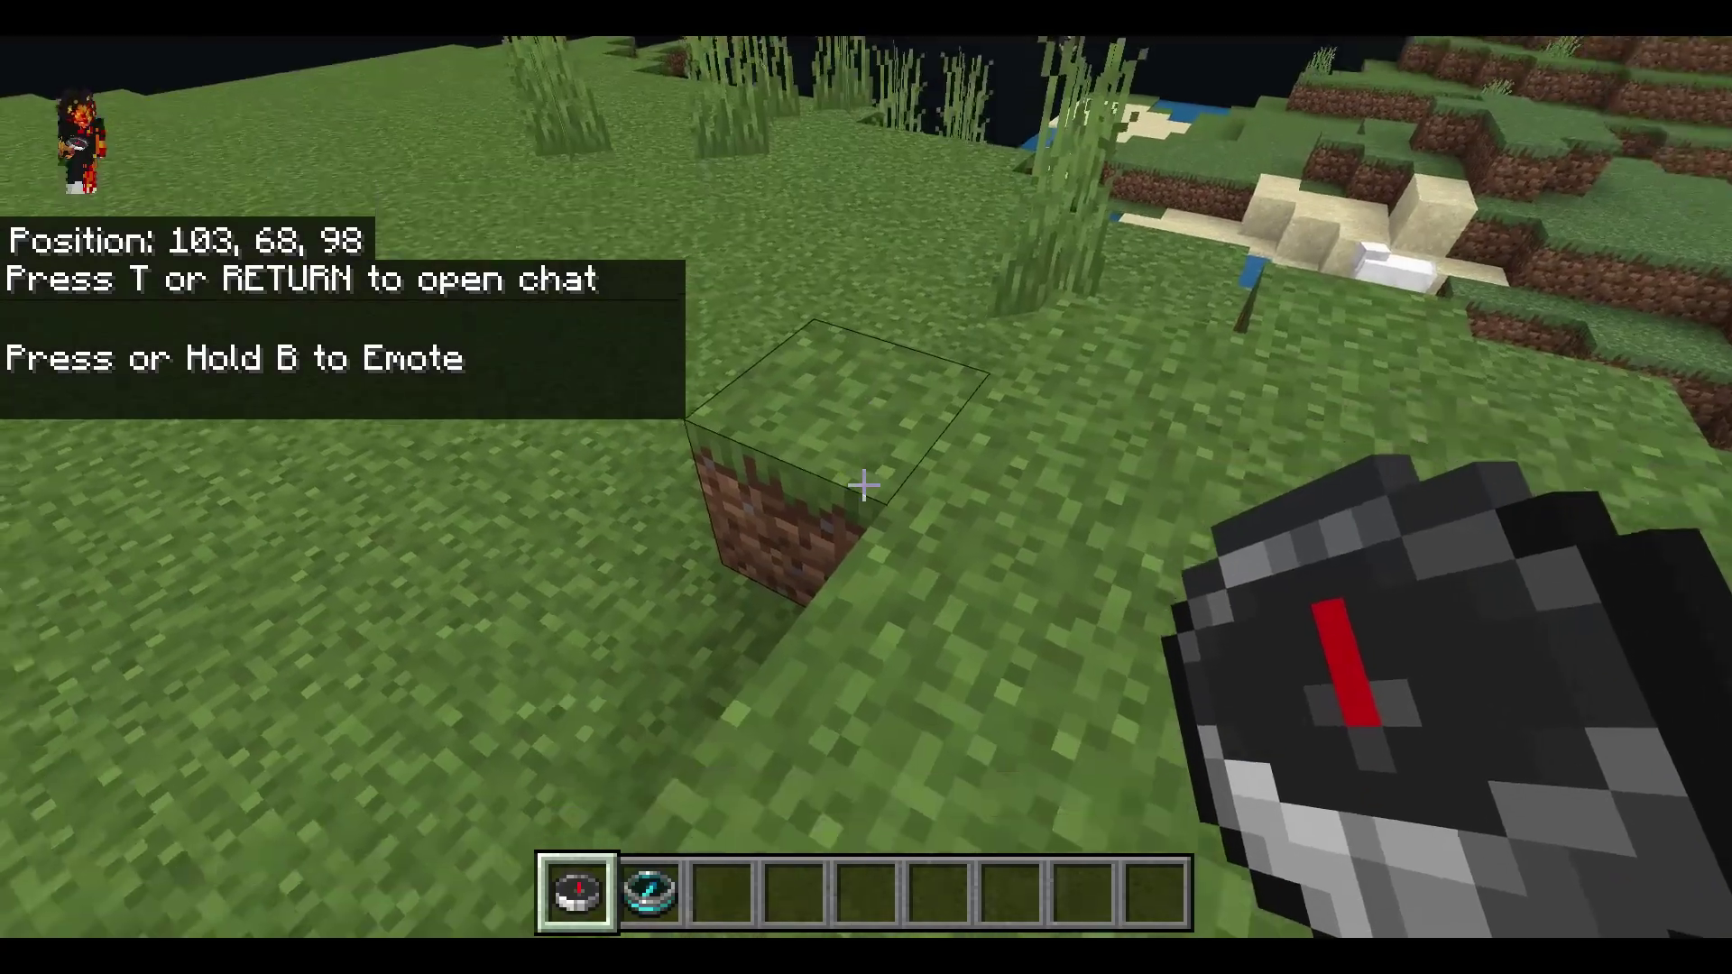
# - Confirm the Warps menu opens with the recovery compass, then open the menu builder
pyautogui.press('2')
pyautogui.rightClick(864, 485)
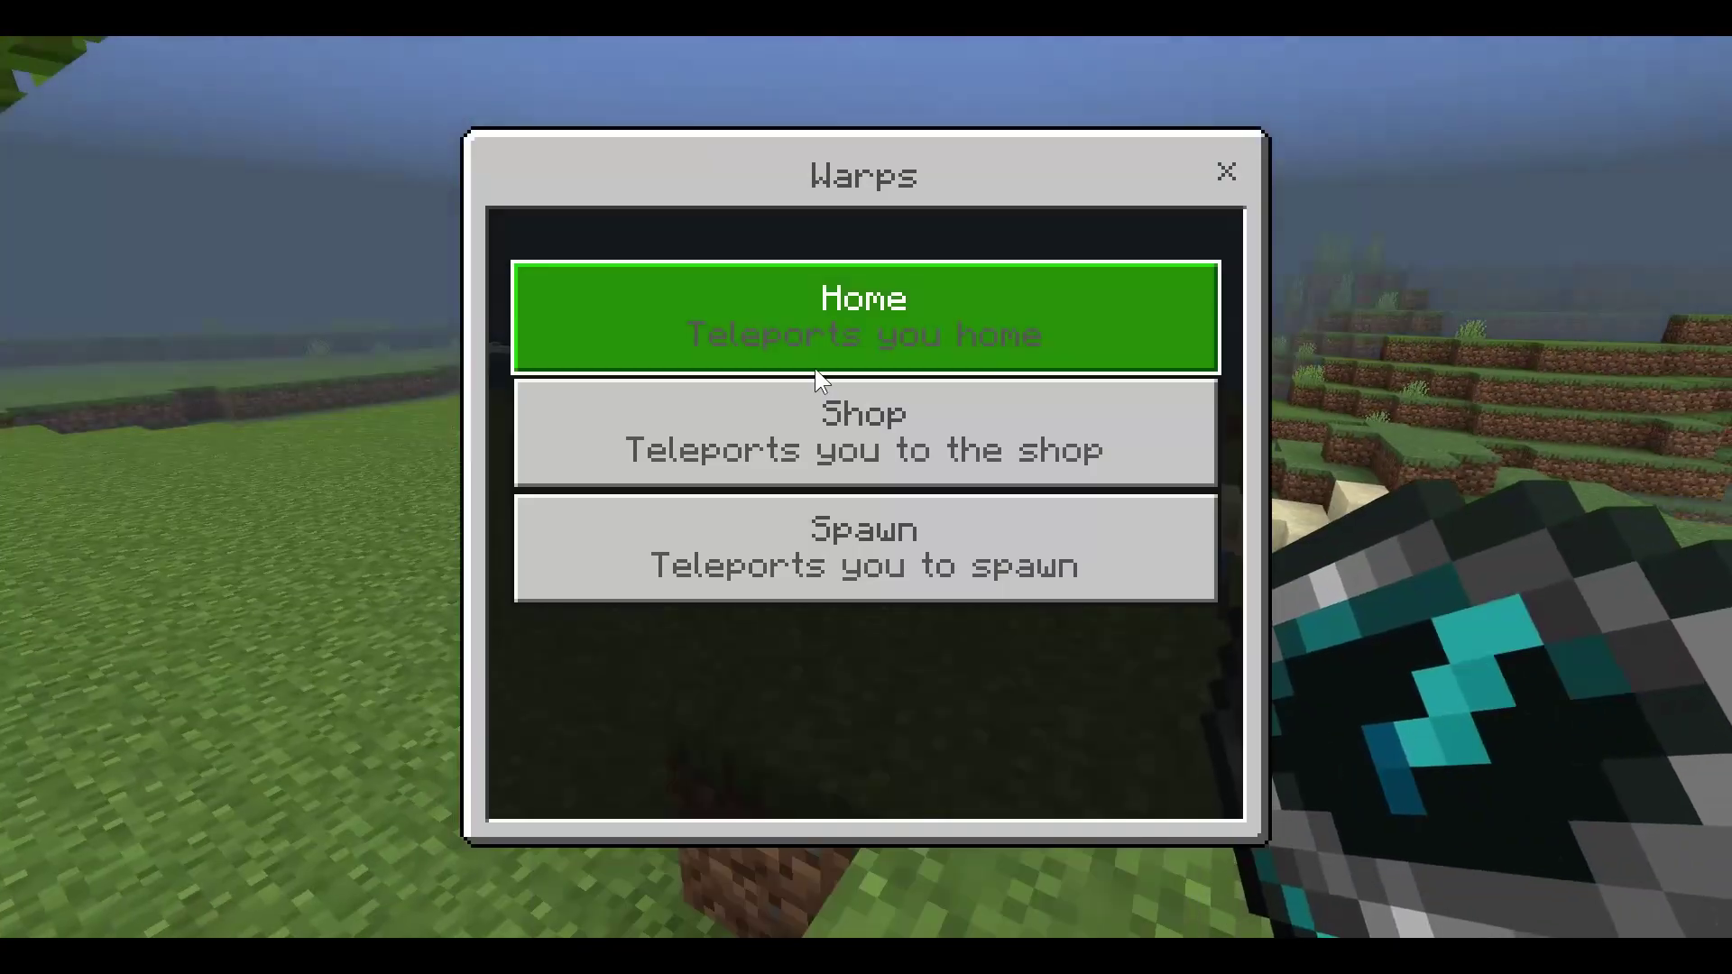
pyautogui.press('Escape')
pyautogui.press('1')
pyautogui.rightClick(864, 485)
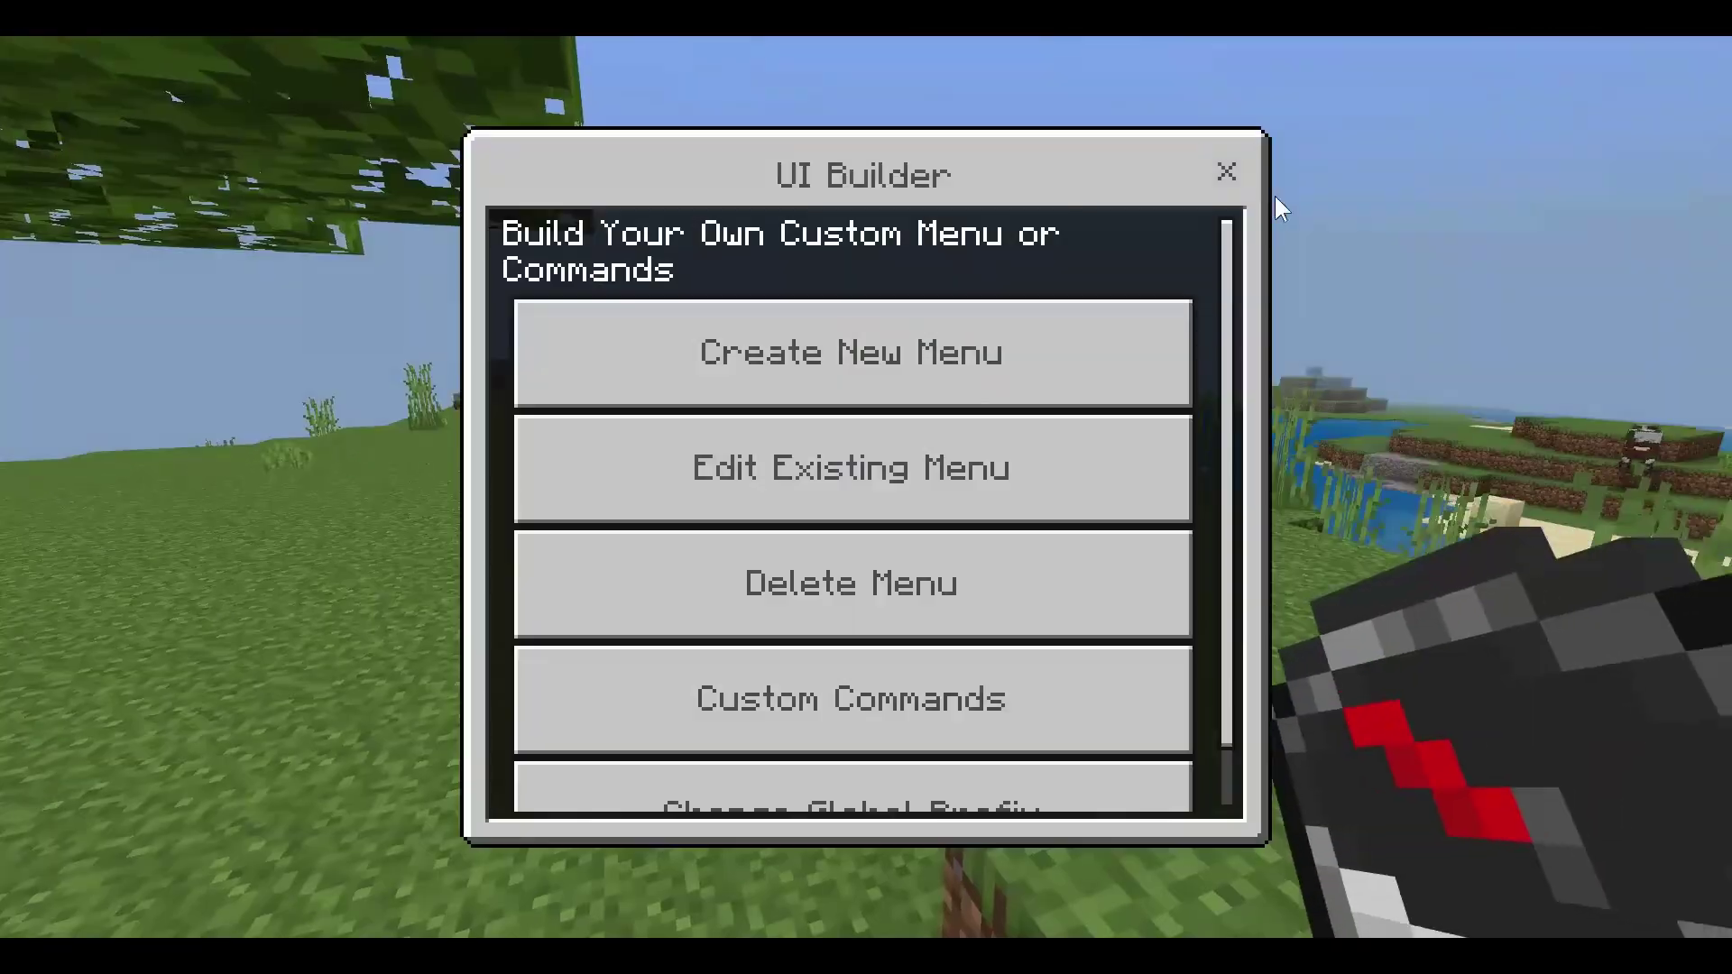
# - Reopen the Warps menu settings and save them unchanged
pyautogui.click(1072, 483)
pyautogui.click(1050, 342)
pyautogui.click(1010, 456)
pyautogui.click(987, 473)
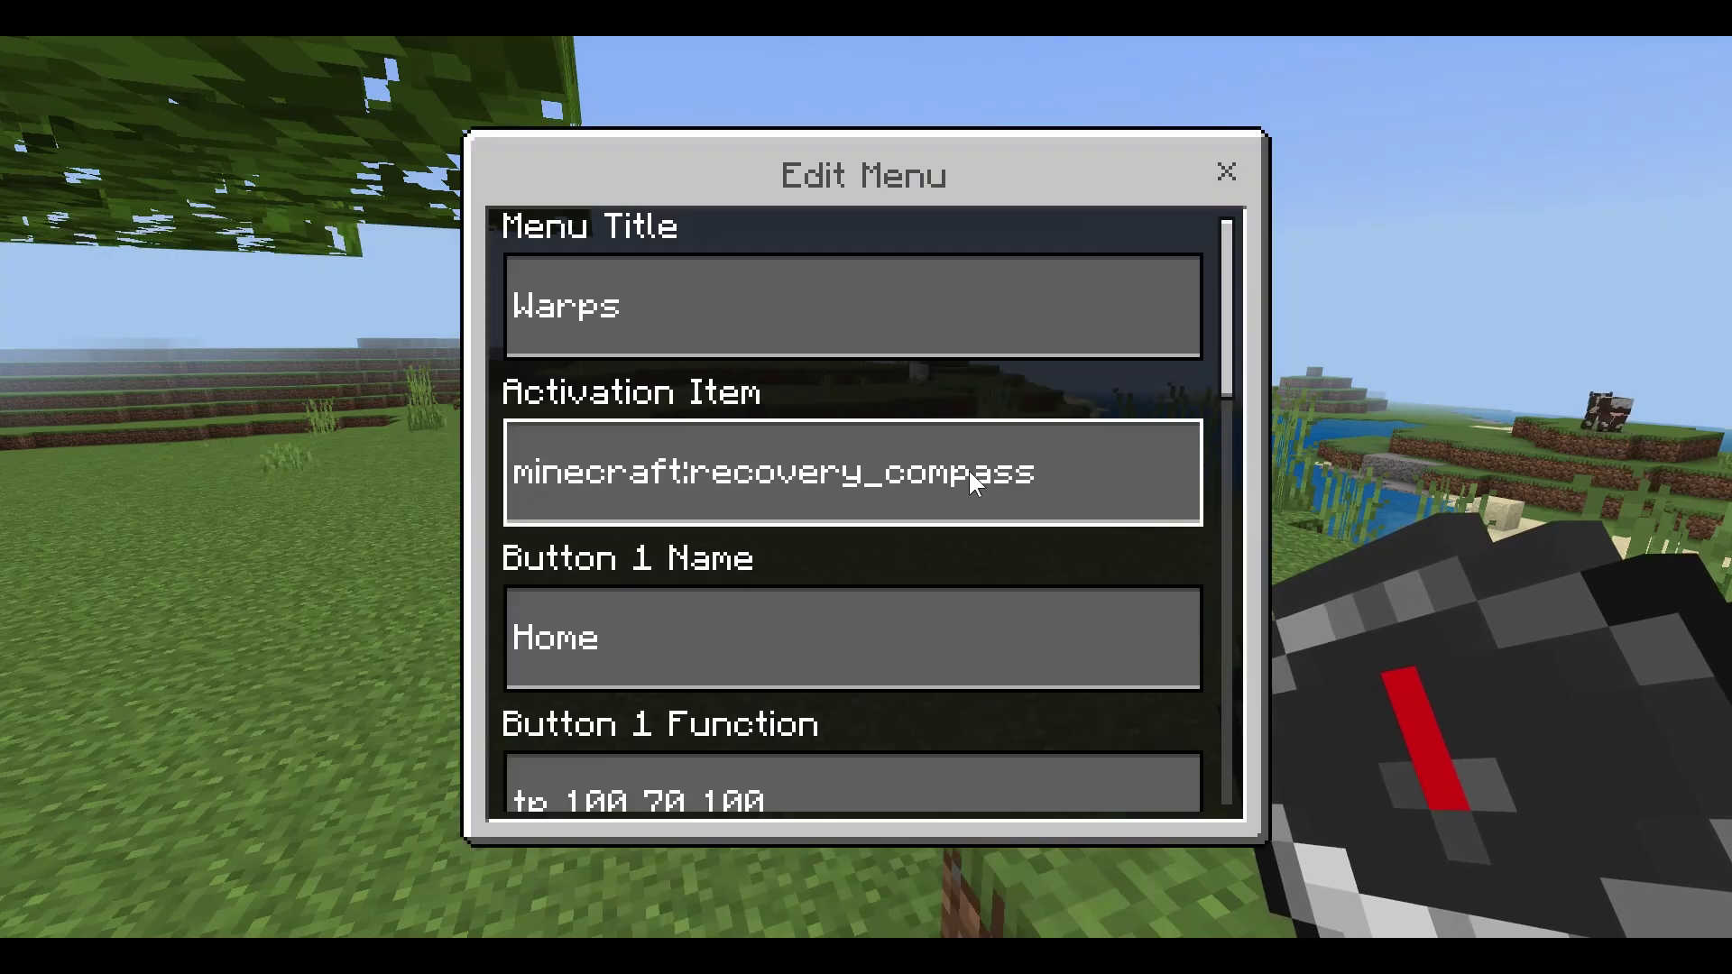
pyautogui.scroll(-1, 896, 393)
pyautogui.moveTo(1232, 307); pyautogui.dragTo(1101, 842)
pyautogui.click(1002, 768)
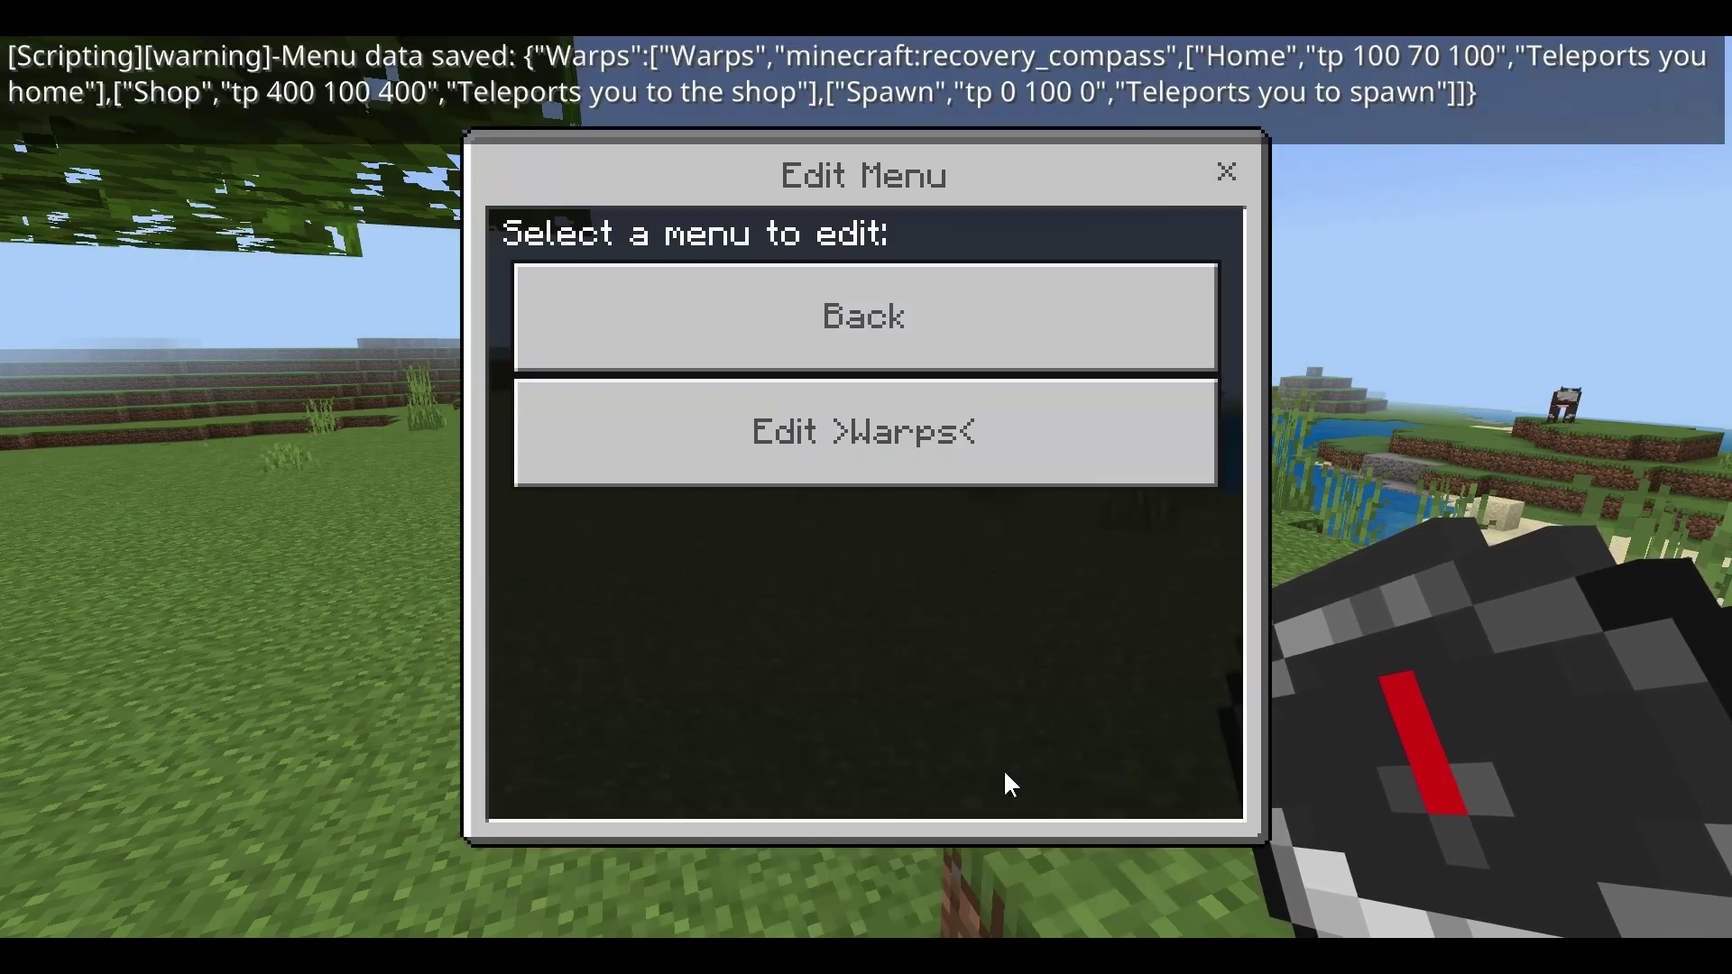
pyautogui.click(933, 356)
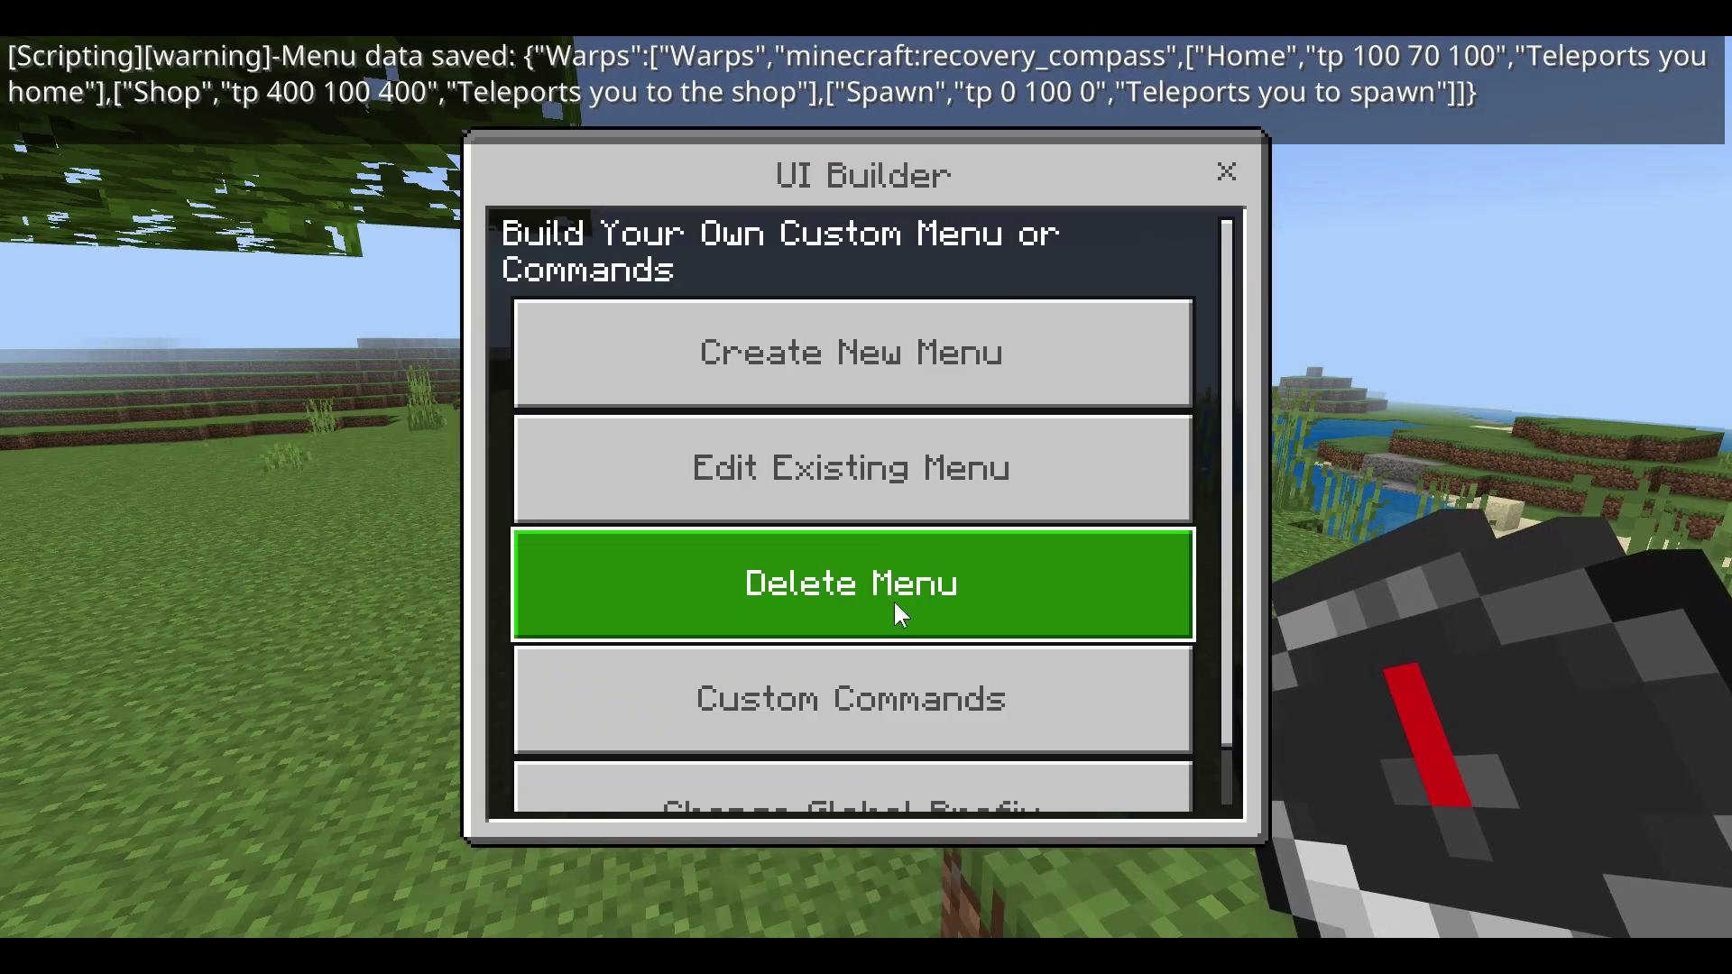
# - Delete the Warps menu and the !tphome custom command, then resume playing
pyautogui.click(893, 599)
pyautogui.click(959, 342)
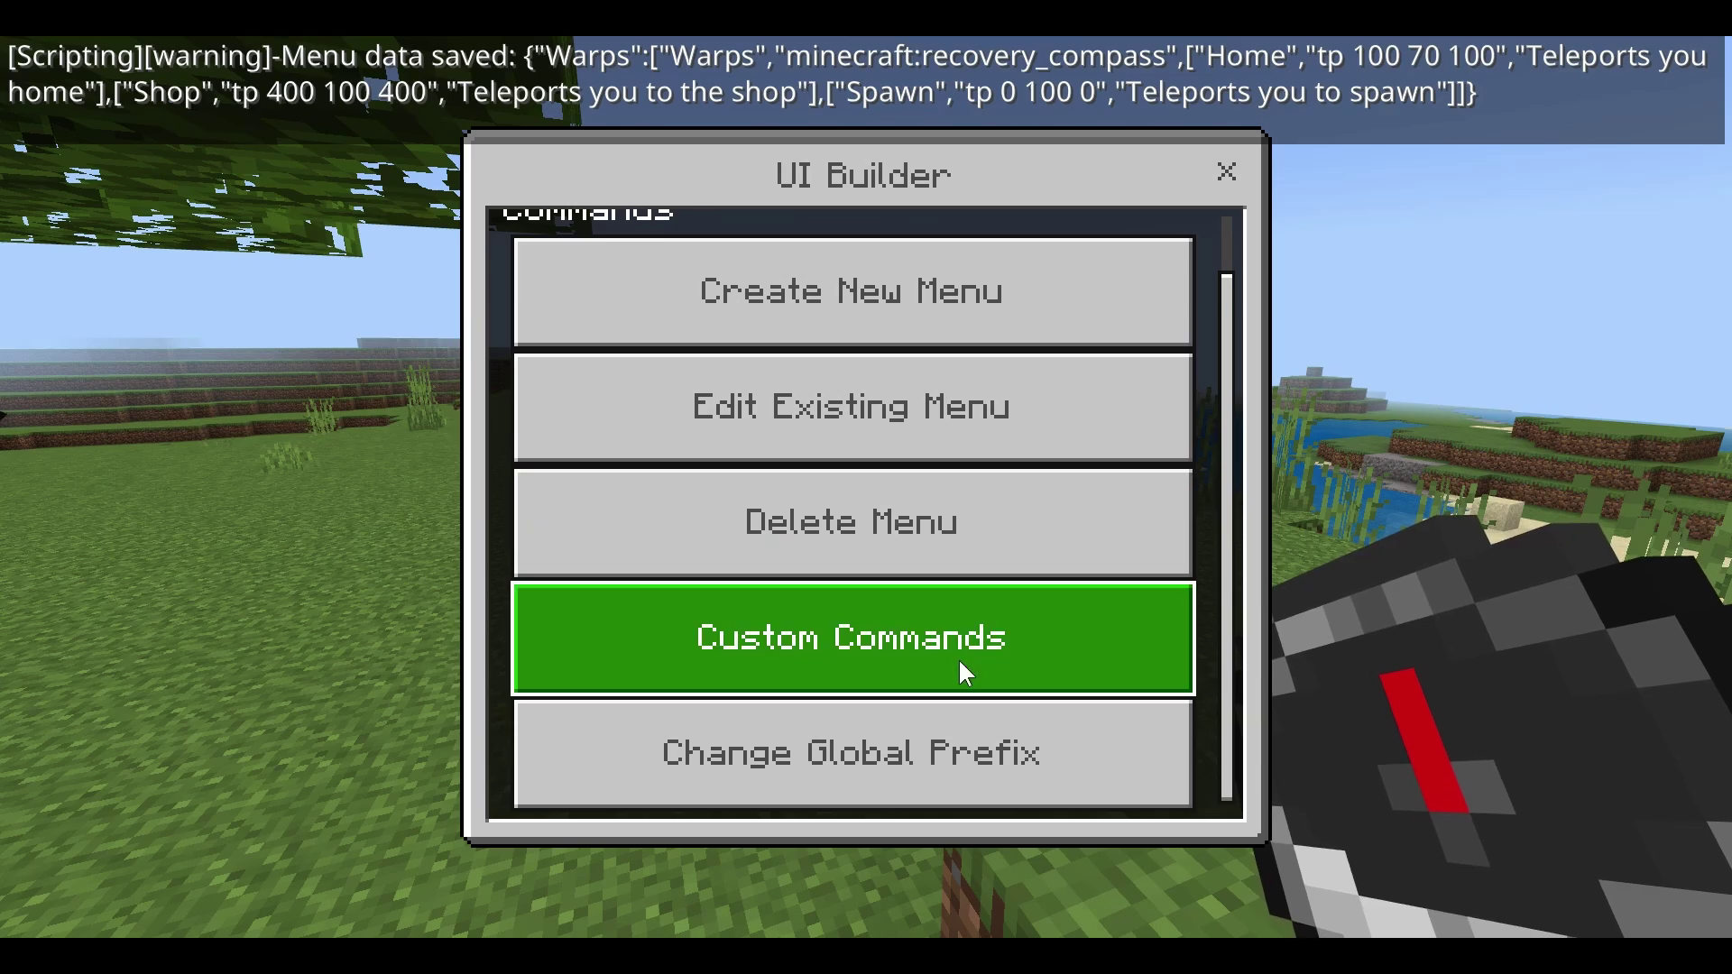
pyautogui.click(959, 659)
pyautogui.click(942, 432)
pyautogui.click(960, 429)
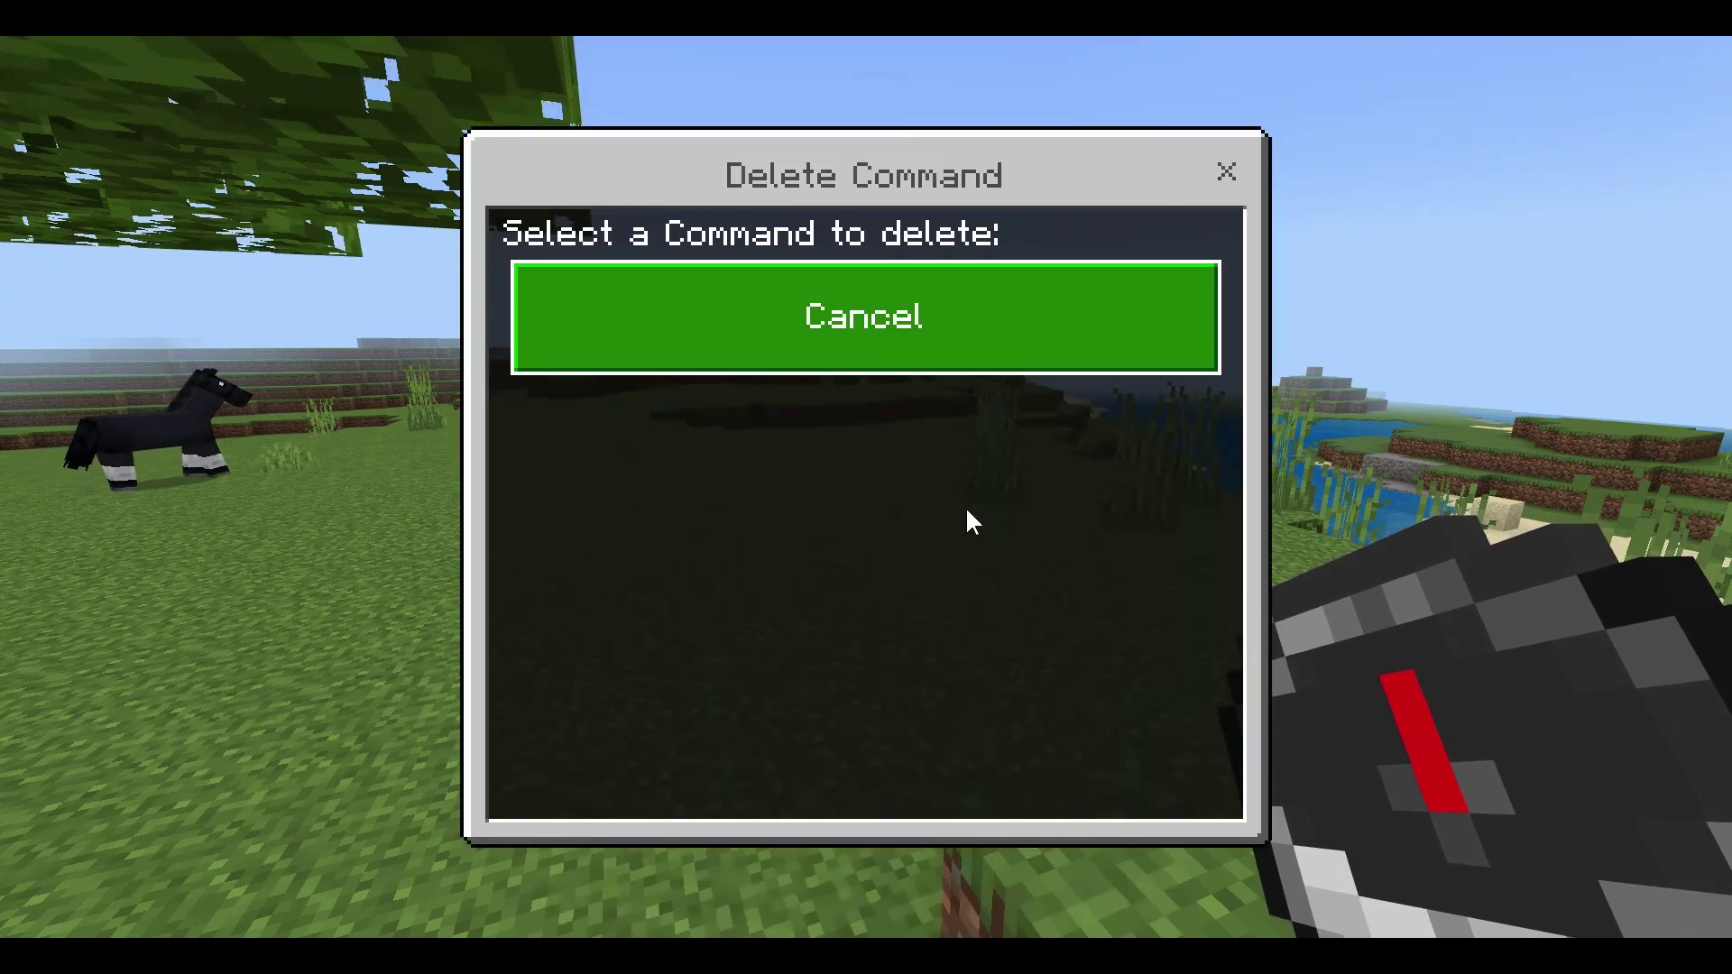
pyautogui.click(1082, 302)
pyautogui.click(1226, 173)
pyautogui.scroll(-1, 866, 487)
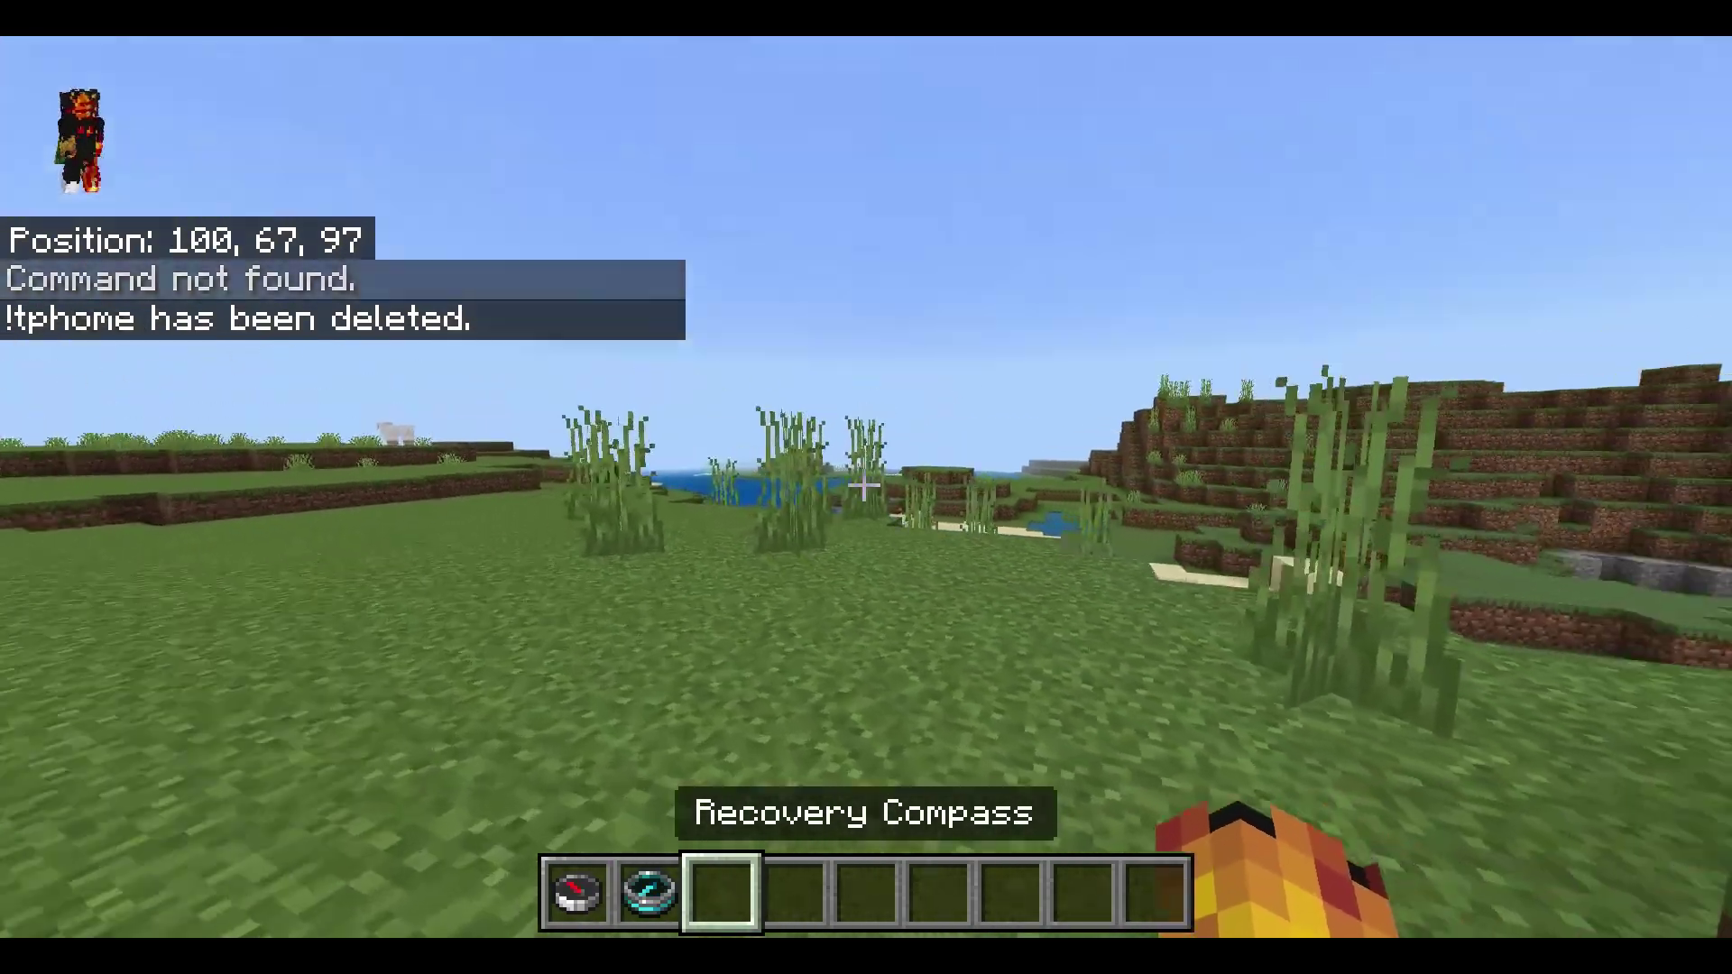